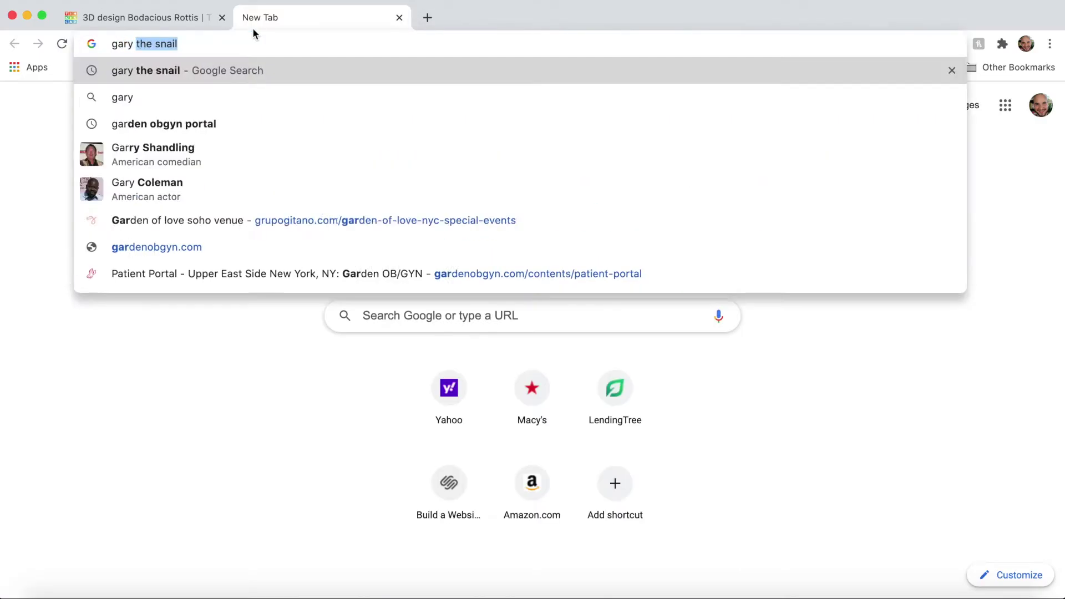
# Search Google Images for "gary the snail" and open the Entrepreneur picture of the snail as a reference
pyautogui.write(' the snai')
pyautogui.press('Return')
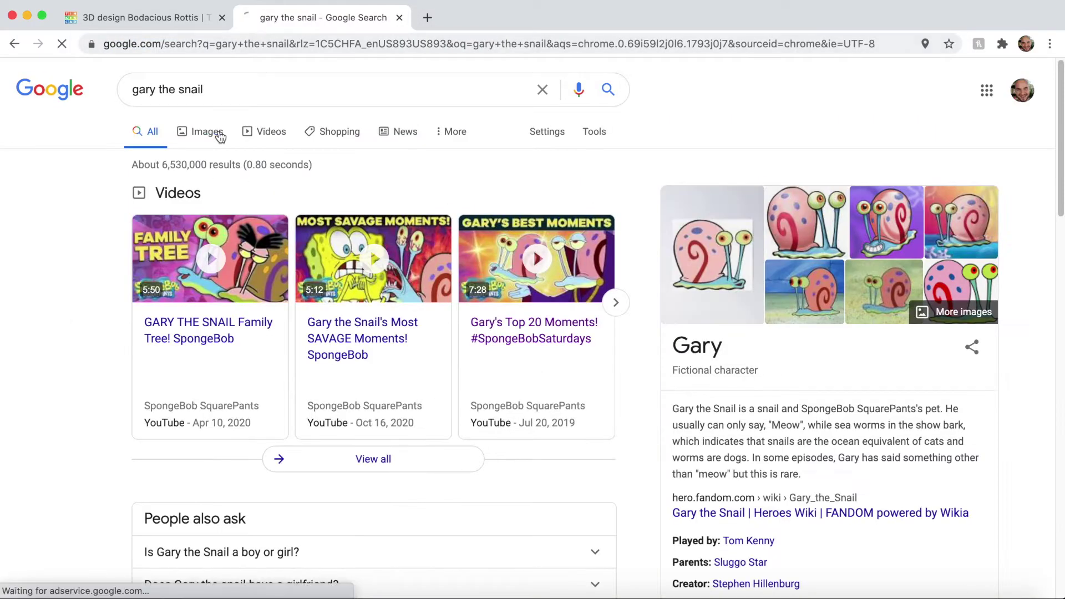
pyautogui.click(207, 132)
pyautogui.click(792, 289)
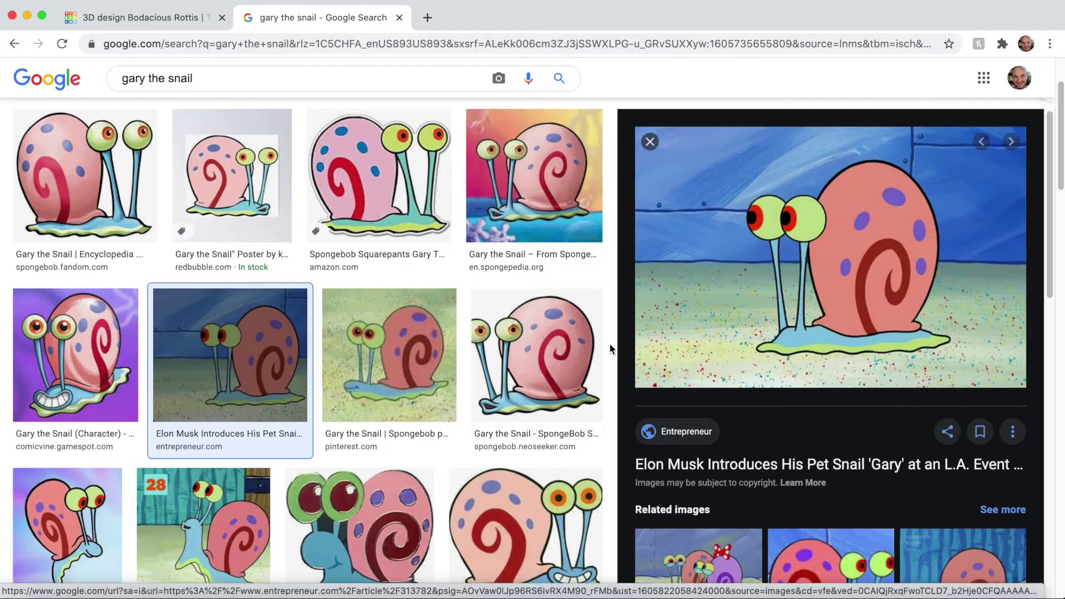
# Switch to Tinkercad, find the Corneum among all the shape generators and place one on the workplane
pyautogui.click(159, 18)
pyautogui.click(915, 224)
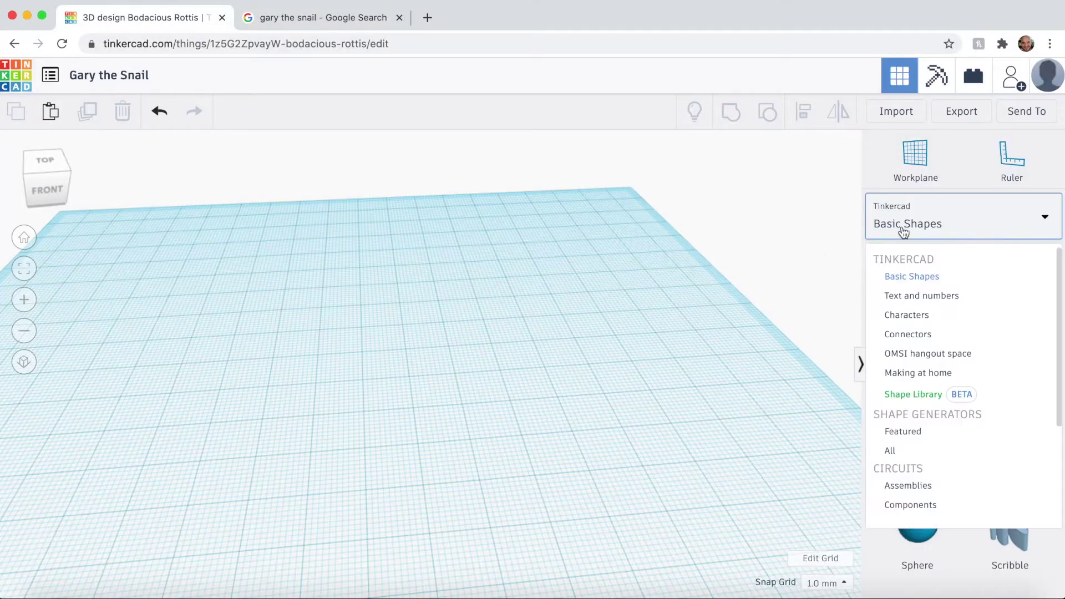
pyautogui.click(904, 449)
pyautogui.scroll(-15, 952, 420)
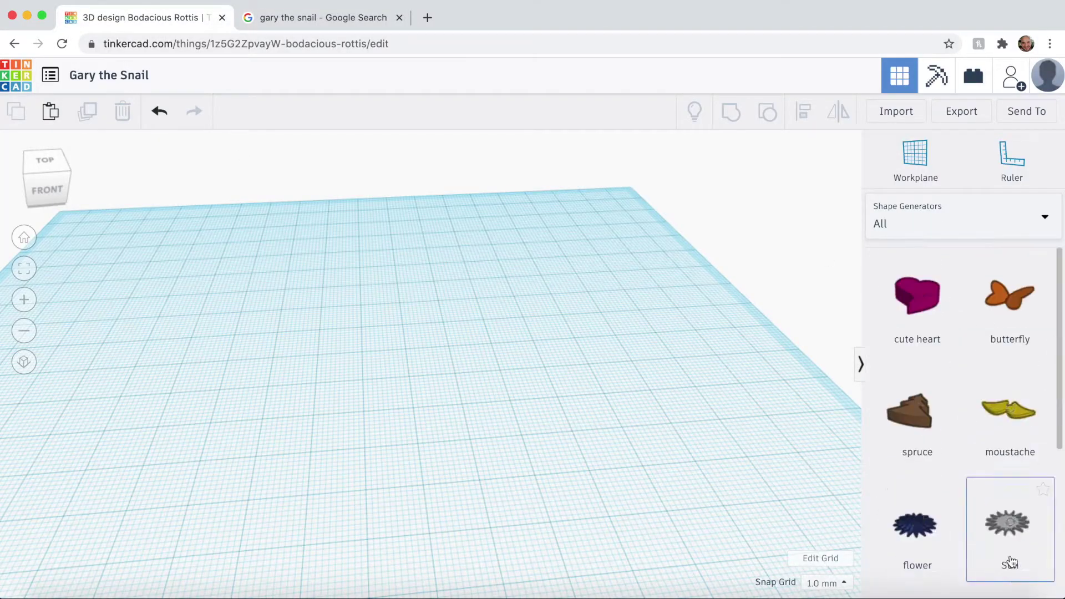
pyautogui.click(1017, 579)
pyautogui.click(1016, 580)
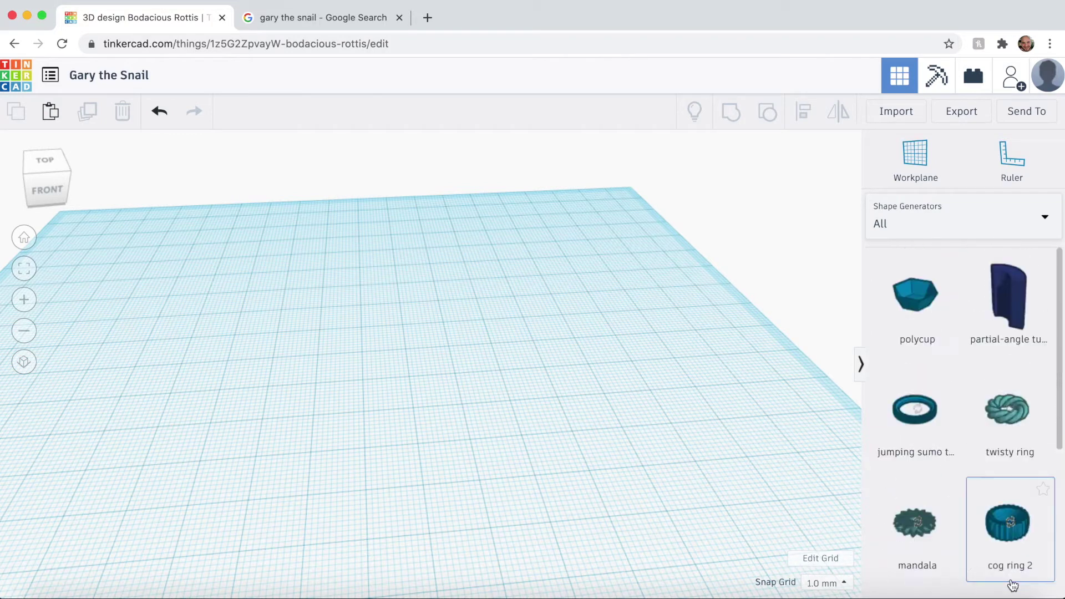
pyautogui.click(1015, 580)
pyautogui.click(1016, 569)
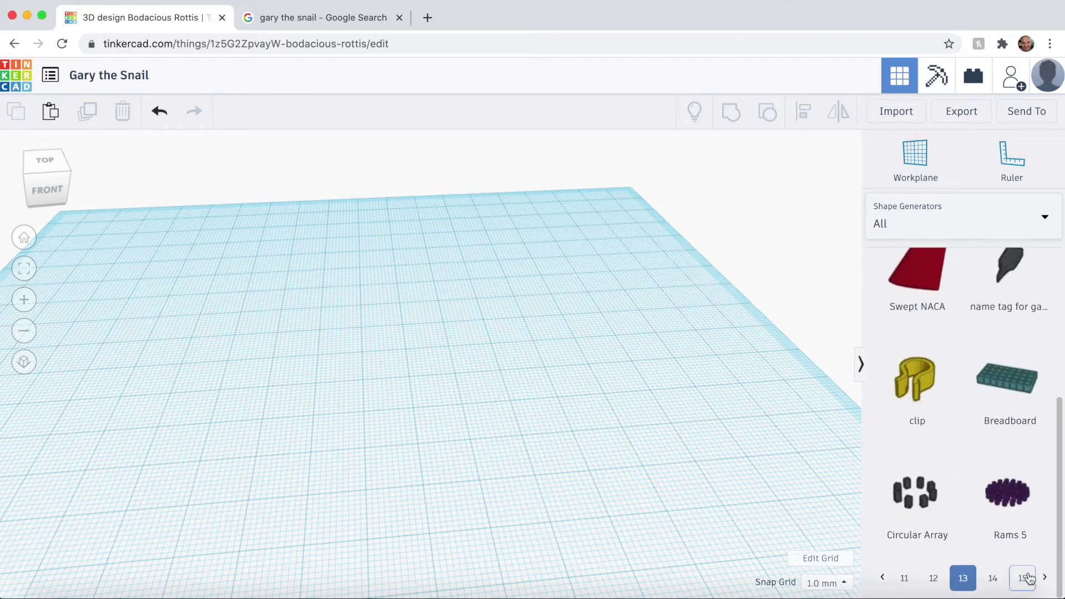
pyautogui.click(1022, 578)
pyautogui.click(995, 579)
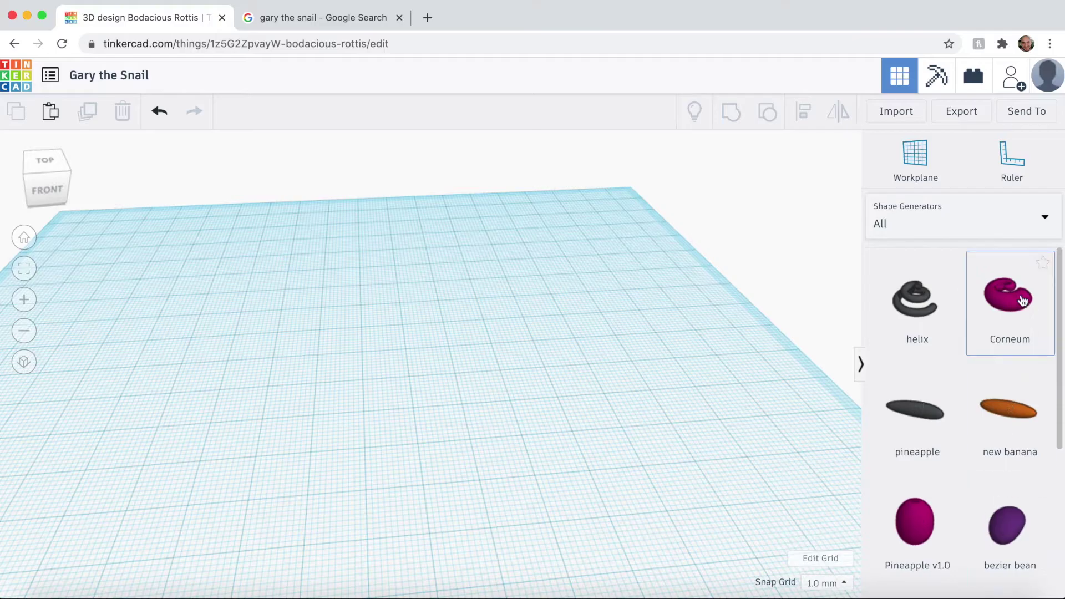
pyautogui.moveTo(388, 347); pyautogui.dragTo(375, 344)
# Enlarge the Corneum proportionally to about 83 × 67 mm and reshape its cross-section curve into a rounder profile
pyautogui.scroll(-5, 465, 377)
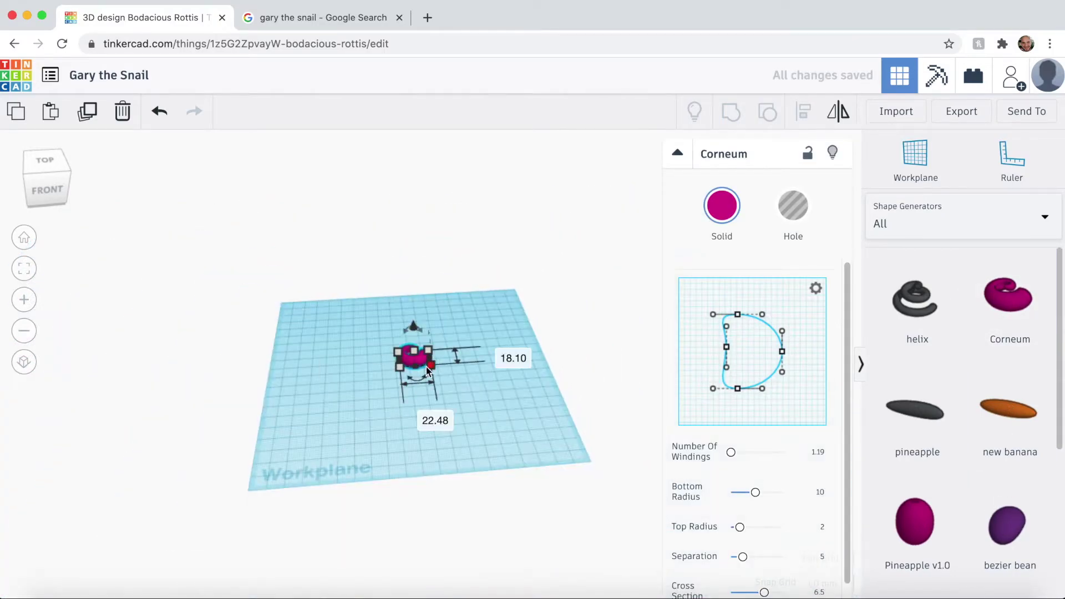
pyautogui.keyDown('shift'); pyautogui.moveTo(459, 382); pyautogui.dragTo(480, 401); pyautogui.keyUp('shift')
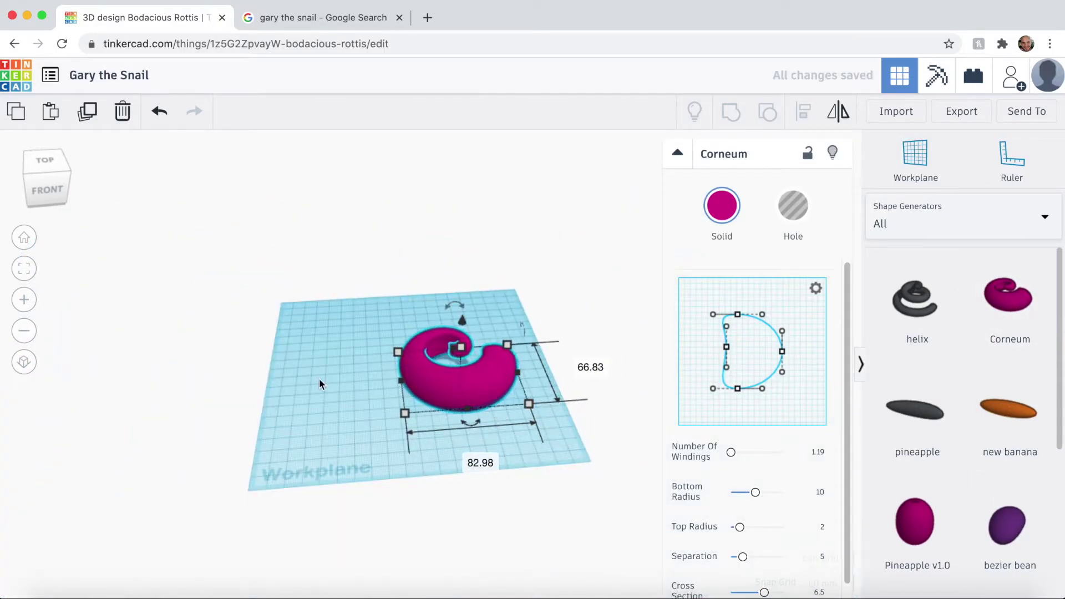
pyautogui.moveTo(319, 379); pyautogui.dragTo(627, 431, button='right')
pyautogui.scroll(5, 412, 352)
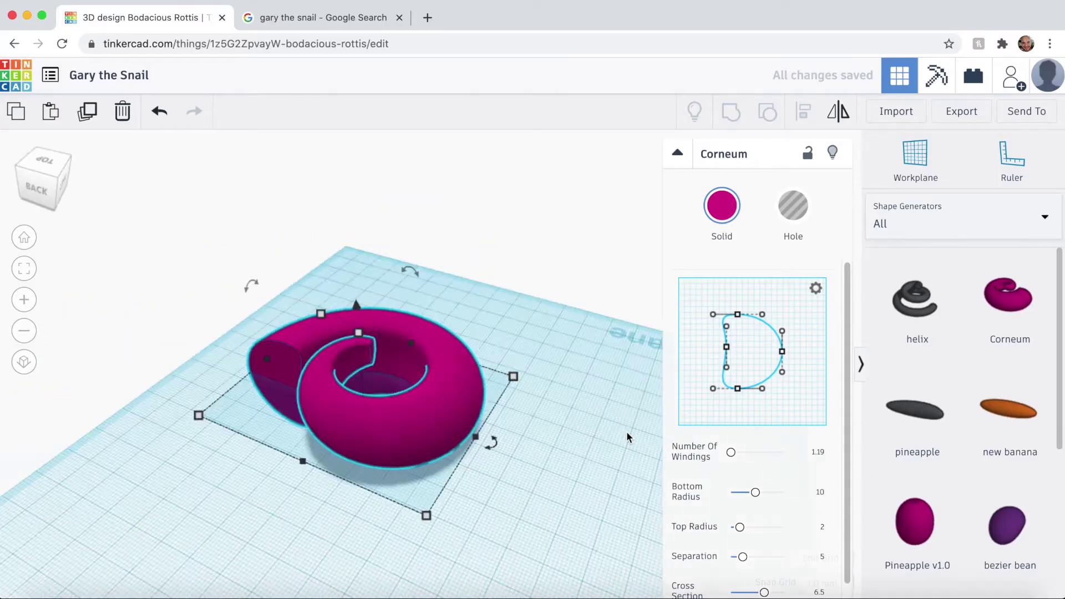
pyautogui.moveTo(222, 516); pyautogui.dragTo(384, 494, button='right')
pyautogui.moveTo(714, 351); pyautogui.dragTo(710, 353)
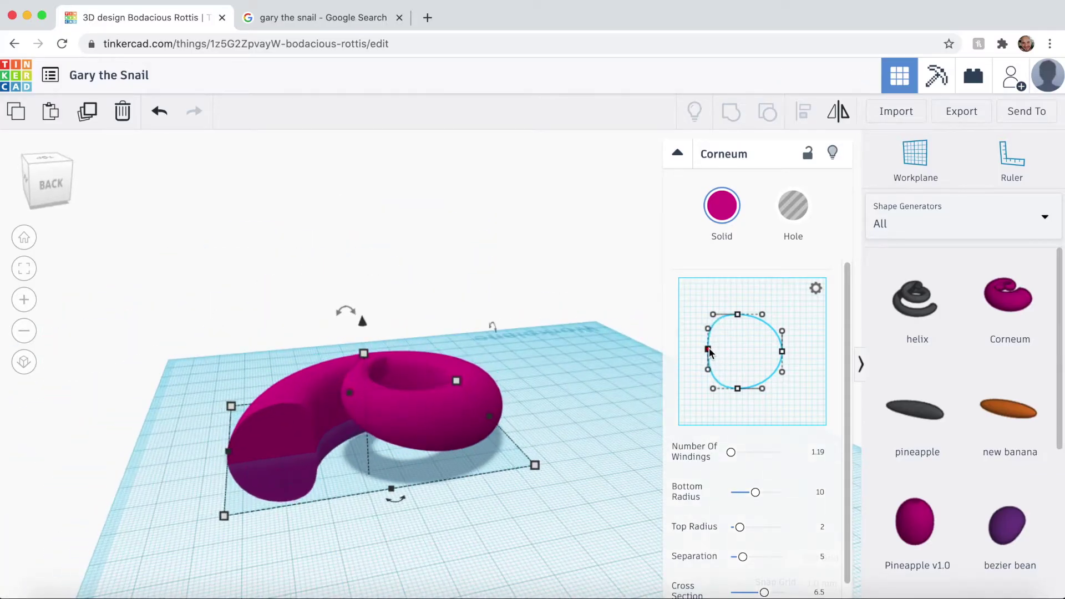
pyautogui.moveTo(782, 351); pyautogui.dragTo(773, 351)
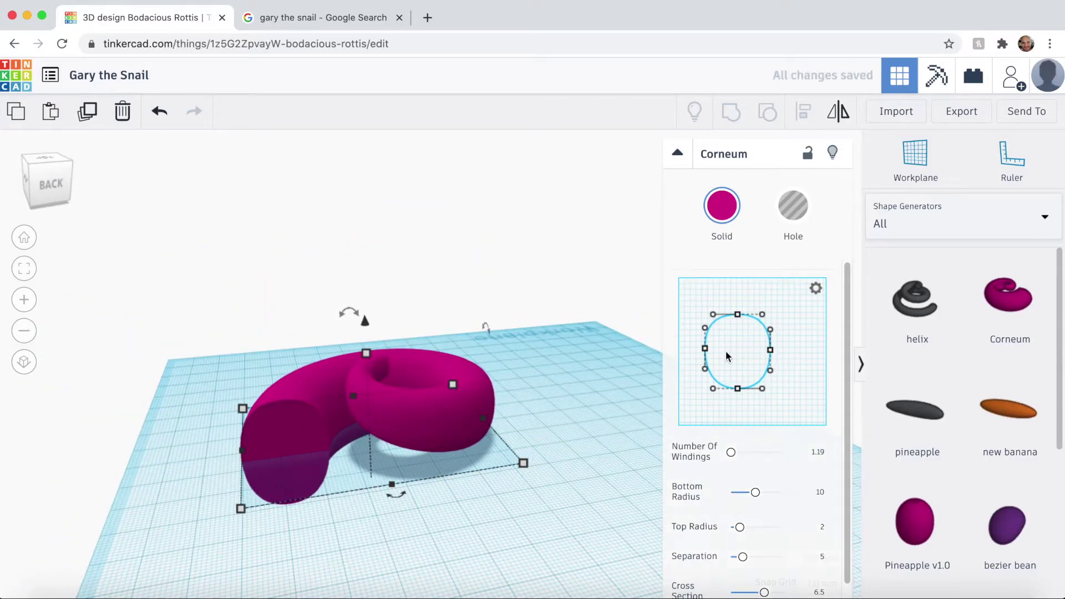
# Check the reference picture and set the Corneum to 2 windings, bottom radius 14.59, top radius 0.99 and separation 0.1
pyautogui.moveTo(363, 349); pyautogui.dragTo(417, 422, button='right')
pyautogui.click(313, 26)
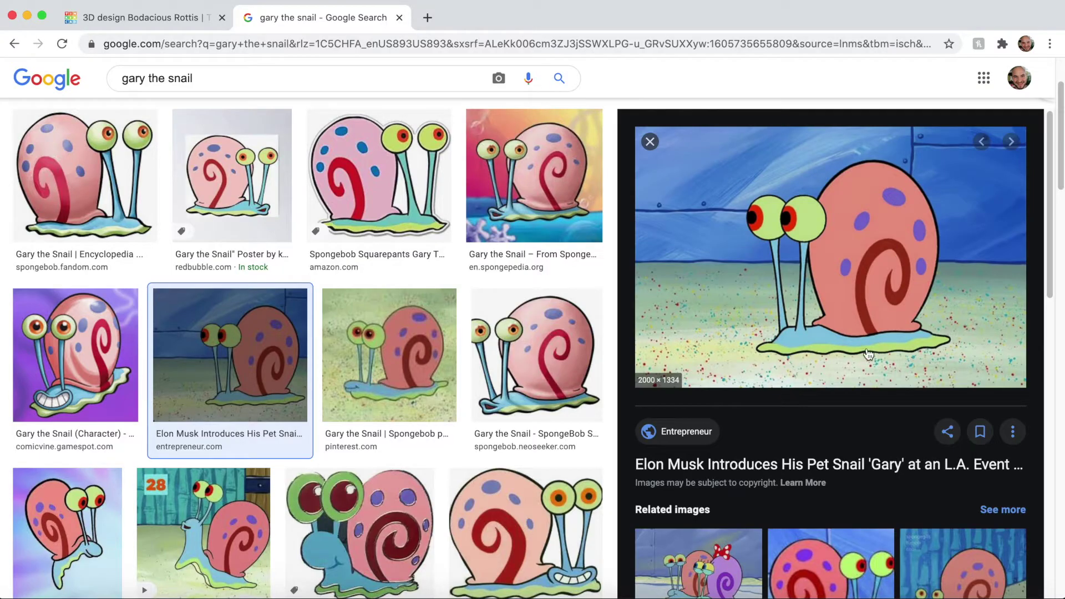
pyautogui.click(127, 20)
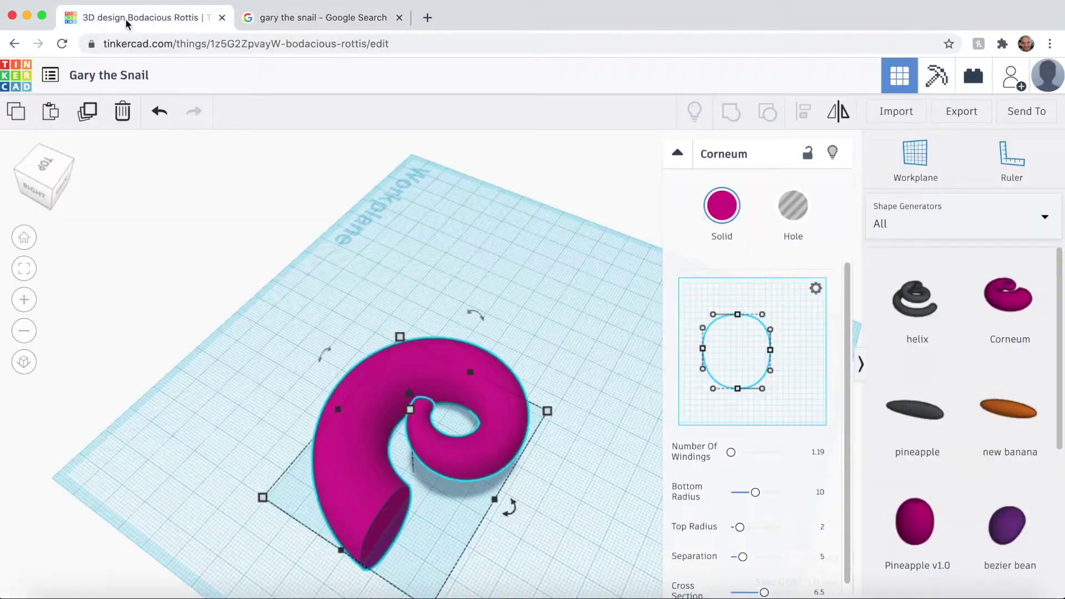
pyautogui.moveTo(736, 454); pyautogui.dragTo(741, 455)
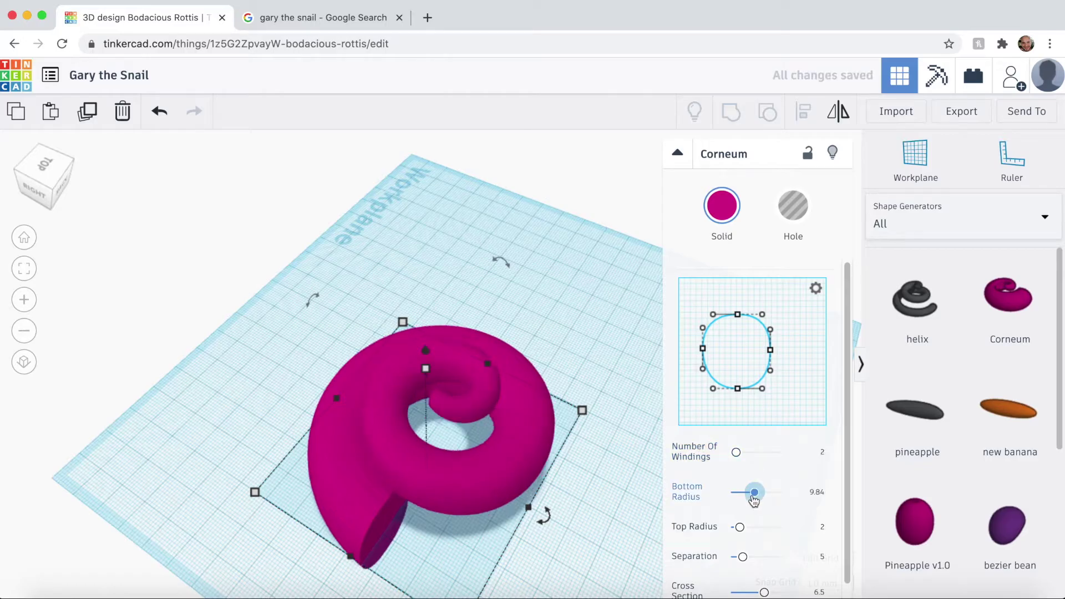
pyautogui.moveTo(754, 500); pyautogui.dragTo(730, 522)
pyautogui.scroll(-2, 755, 494)
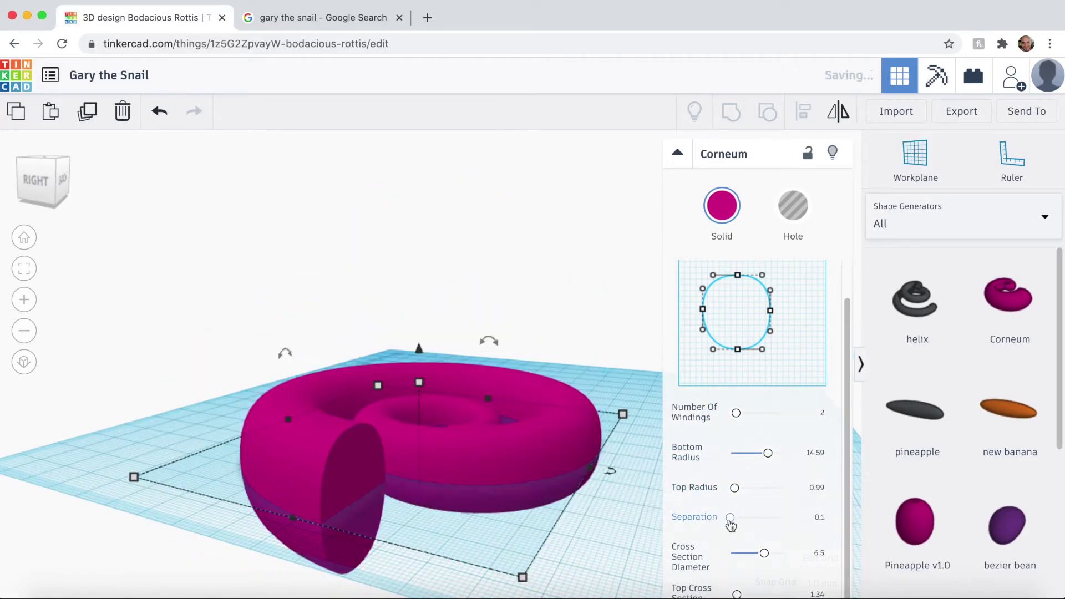
# Close the spiral's gaps with bottom radius 13.53, top radius 0.1, cross section diameter 7.18 and top cross section 5.12
pyautogui.moveTo(764, 553); pyautogui.dragTo(769, 553)
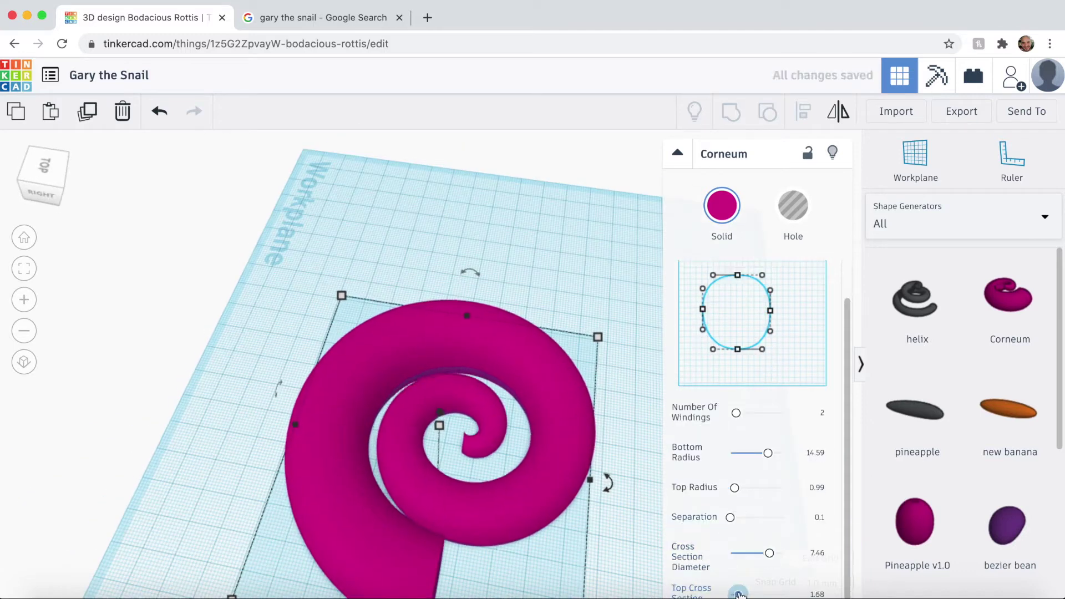
pyautogui.moveTo(739, 594); pyautogui.dragTo(747, 595)
pyautogui.moveTo(767, 453); pyautogui.dragTo(765, 453)
pyautogui.moveTo(769, 553); pyautogui.dragTo(768, 553)
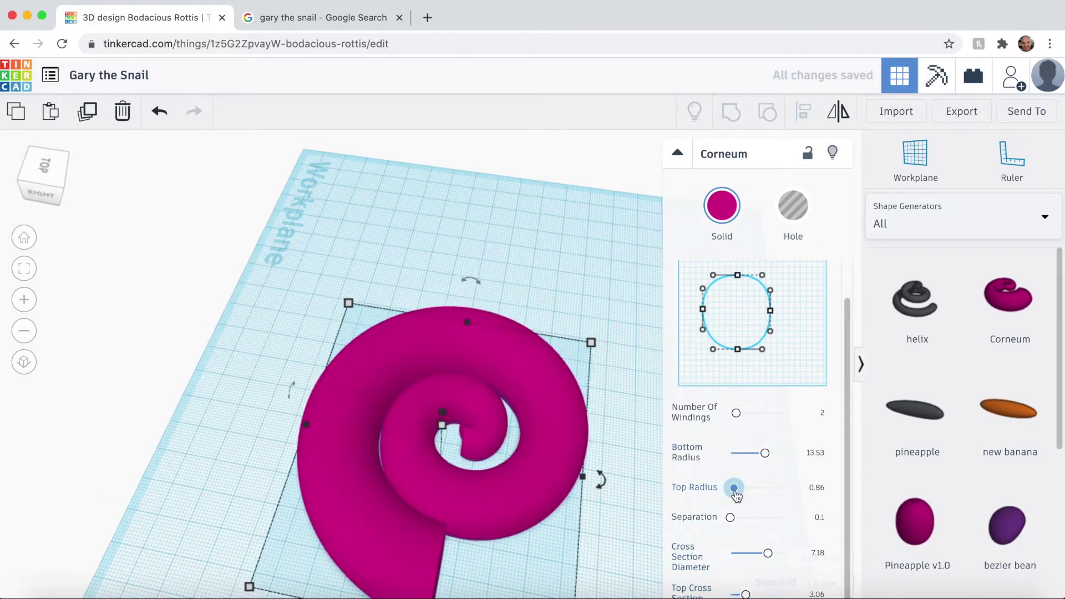
pyautogui.moveTo(730, 491); pyautogui.dragTo(729, 491)
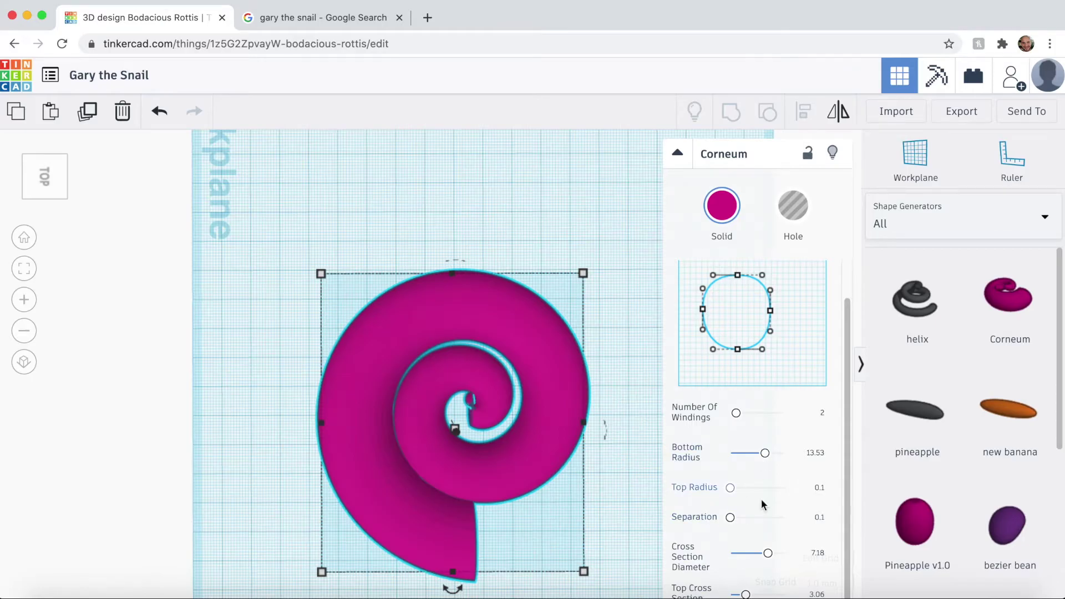
pyautogui.moveTo(767, 553); pyautogui.dragTo(767, 553)
pyautogui.moveTo(746, 595); pyautogui.dragTo(757, 596)
# Compare the spiral with the reference picture and set its cross section diameter to 7.87
pyautogui.moveTo(507, 524); pyautogui.dragTo(594, 526, button='right')
pyautogui.click(323, 17)
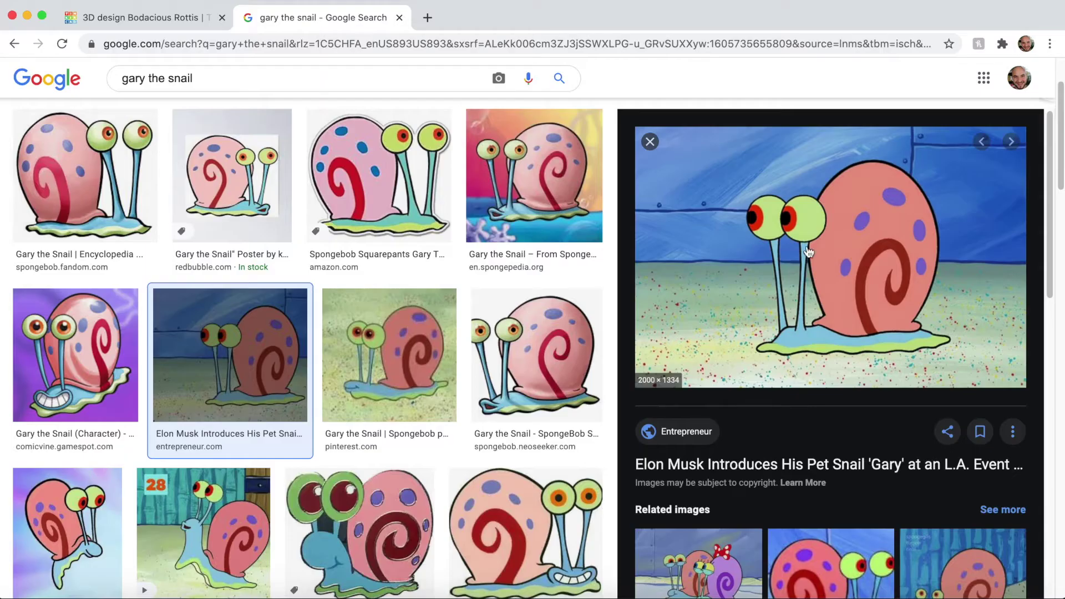
pyautogui.click(203, 18)
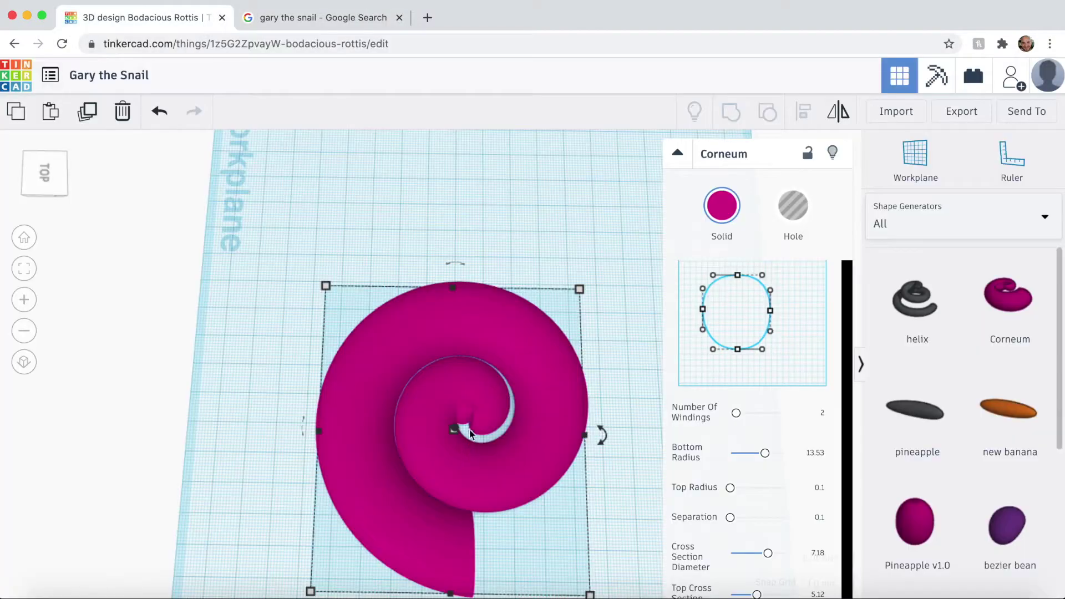
pyautogui.moveTo(545, 542); pyautogui.dragTo(367, 421, button='right')
pyautogui.moveTo(768, 553); pyautogui.dragTo(772, 554)
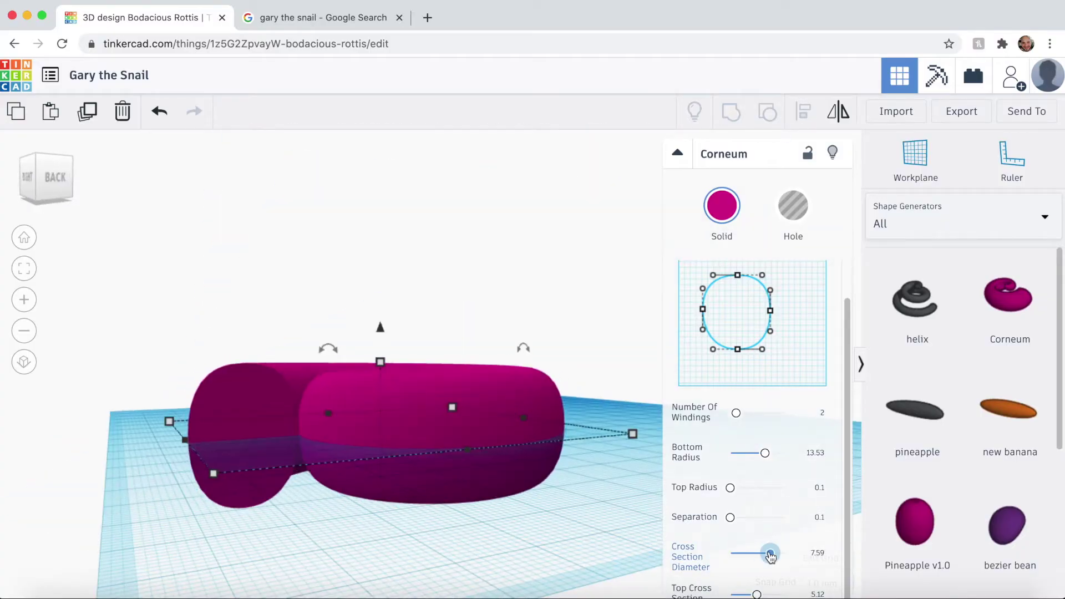
pyautogui.moveTo(393, 327); pyautogui.dragTo(384, 439, button='right')
pyautogui.click(107, 414)
# Add a sphere from the Basic Shapes collection to the workplane beside the spiral shell
pyautogui.moveTo(107, 414); pyautogui.dragTo(627, 546, button='right')
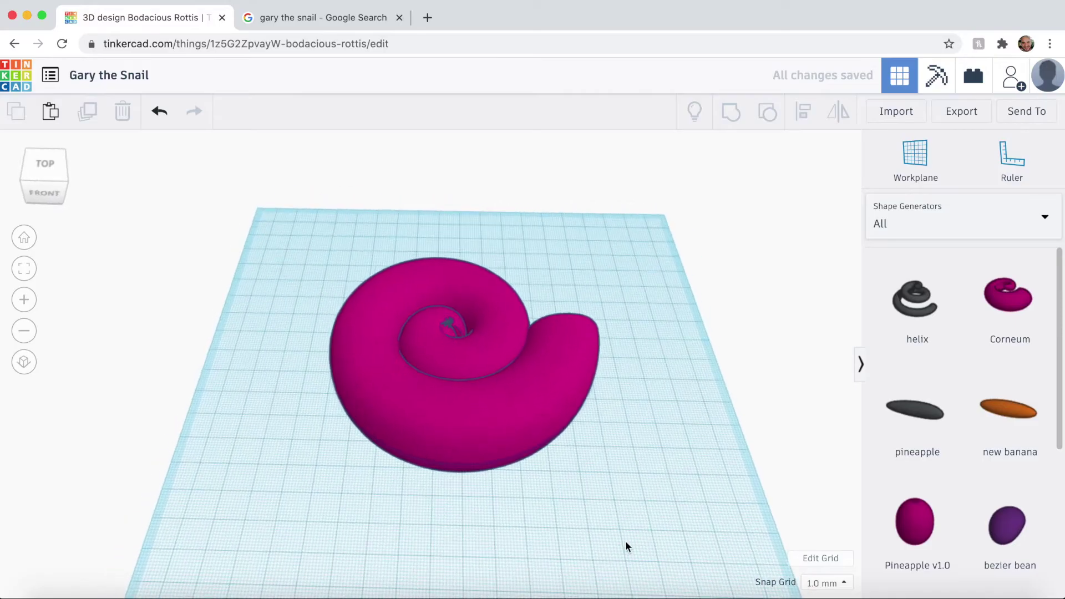
pyautogui.click(991, 209)
pyautogui.click(924, 279)
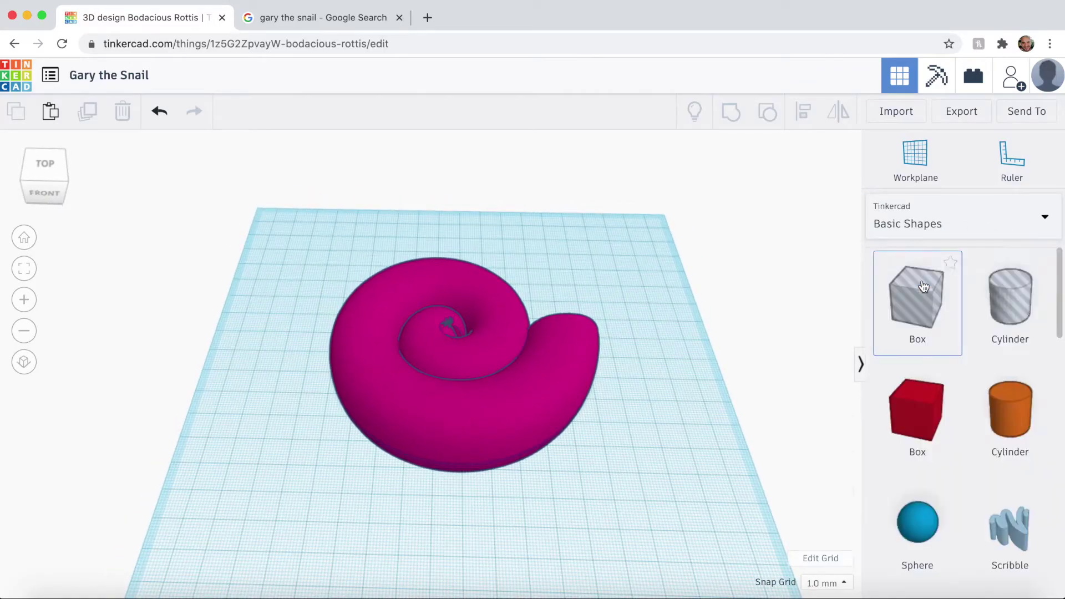
pyautogui.moveTo(920, 542); pyautogui.dragTo(699, 461)
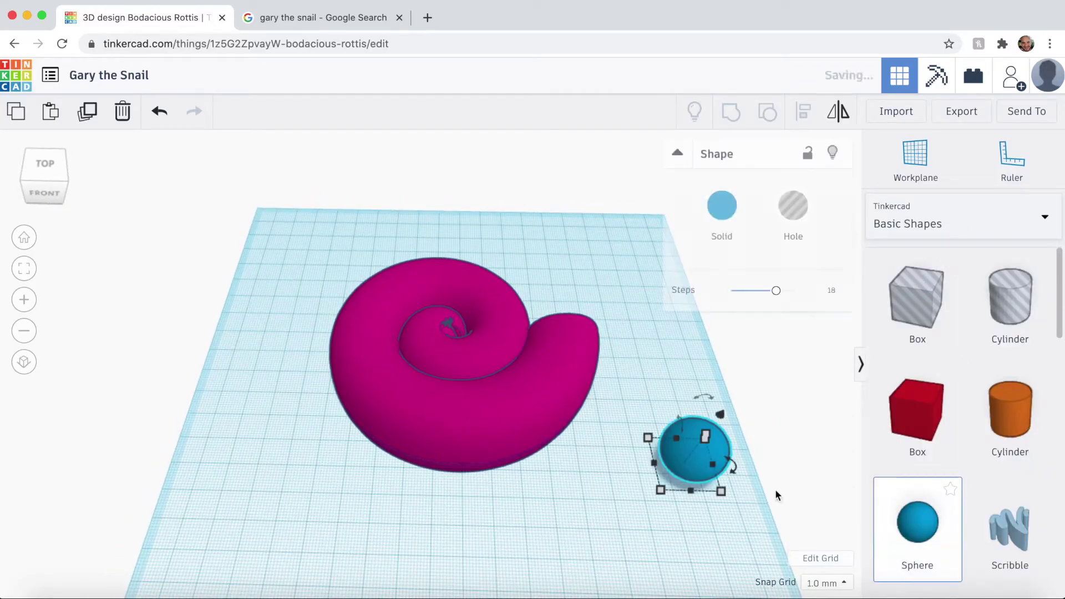
# Add a cylinder, scale it up proportionally and position it inside the centre of the spiral shell
pyautogui.moveTo(1010, 411); pyautogui.dragTo(596, 532)
pyautogui.keyDown('shift'); pyautogui.moveTo(512, 484); pyautogui.dragTo(427, 487); pyautogui.keyUp('shift')
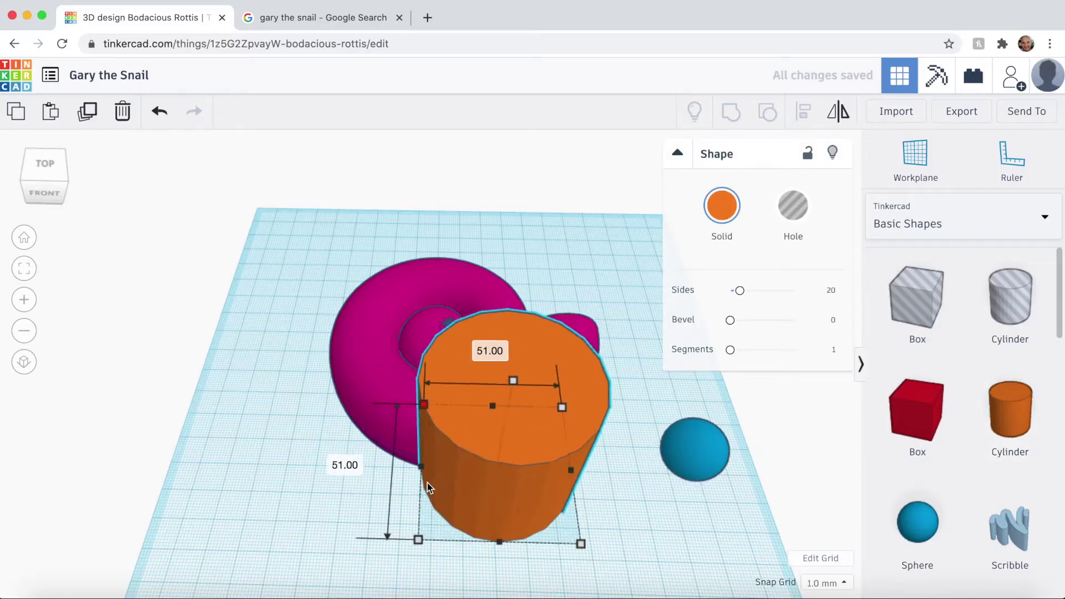
pyautogui.moveTo(471, 456); pyautogui.dragTo(427, 368)
pyautogui.moveTo(427, 368); pyautogui.dragTo(420, 433, button='right')
pyautogui.keyDown('shift'); pyautogui.moveTo(391, 428); pyautogui.dragTo(375, 433); pyautogui.keyUp('shift')
pyautogui.moveTo(438, 407); pyautogui.dragTo(449, 390)
pyautogui.moveTo(450, 390); pyautogui.dragTo(605, 411, button='right')
# Set the cylinder's height to about 15 mm so that it fills the groove of the spiral
pyautogui.moveTo(432, 322); pyautogui.dragTo(430, 387)
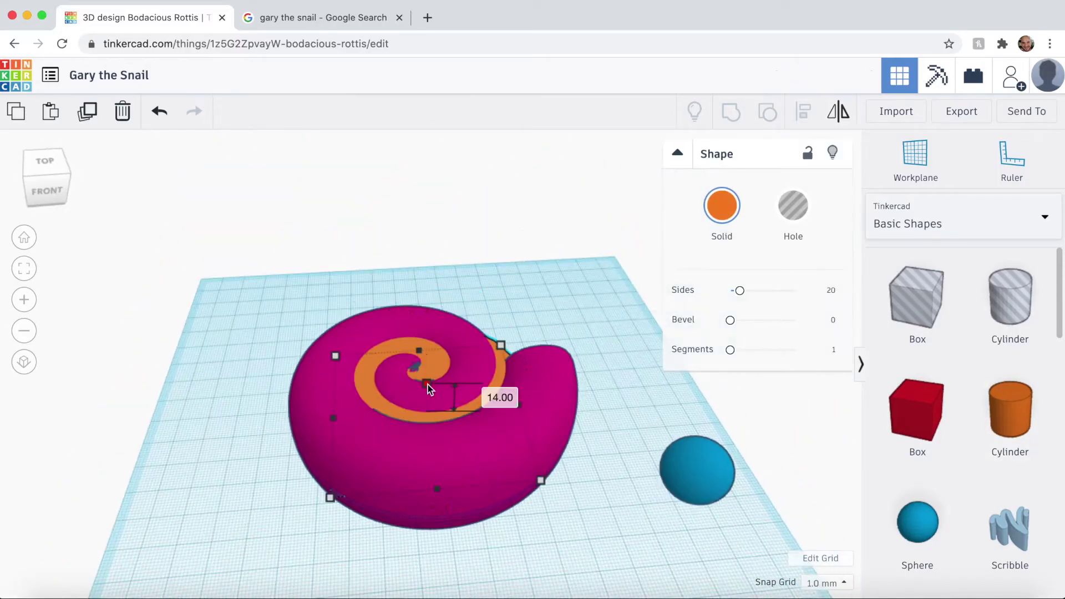
pyautogui.moveTo(566, 306); pyautogui.dragTo(389, 300, button='right')
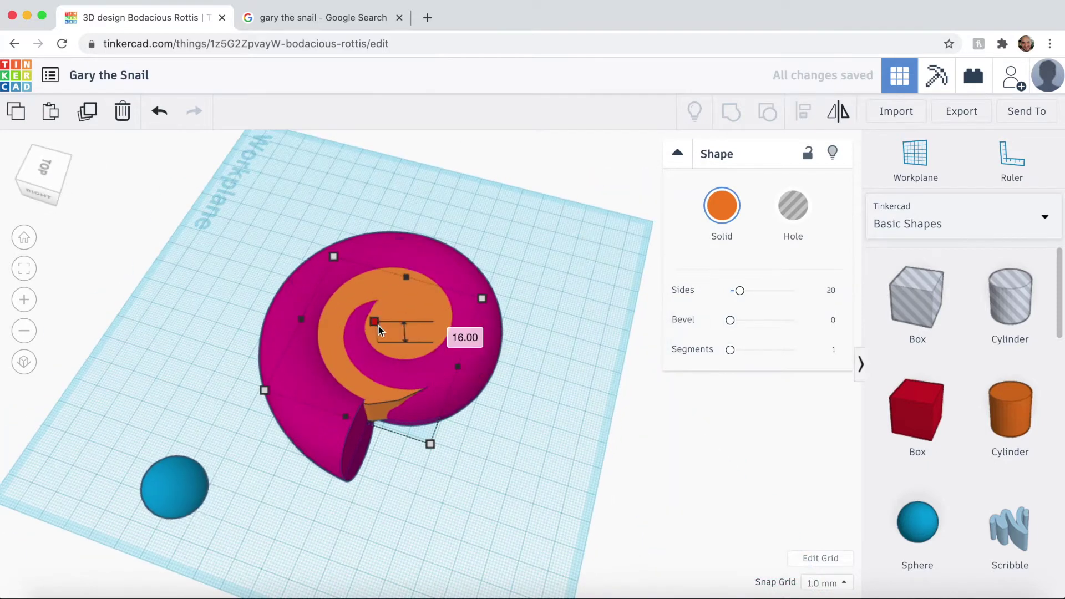
pyautogui.moveTo(378, 325); pyautogui.dragTo(384, 322)
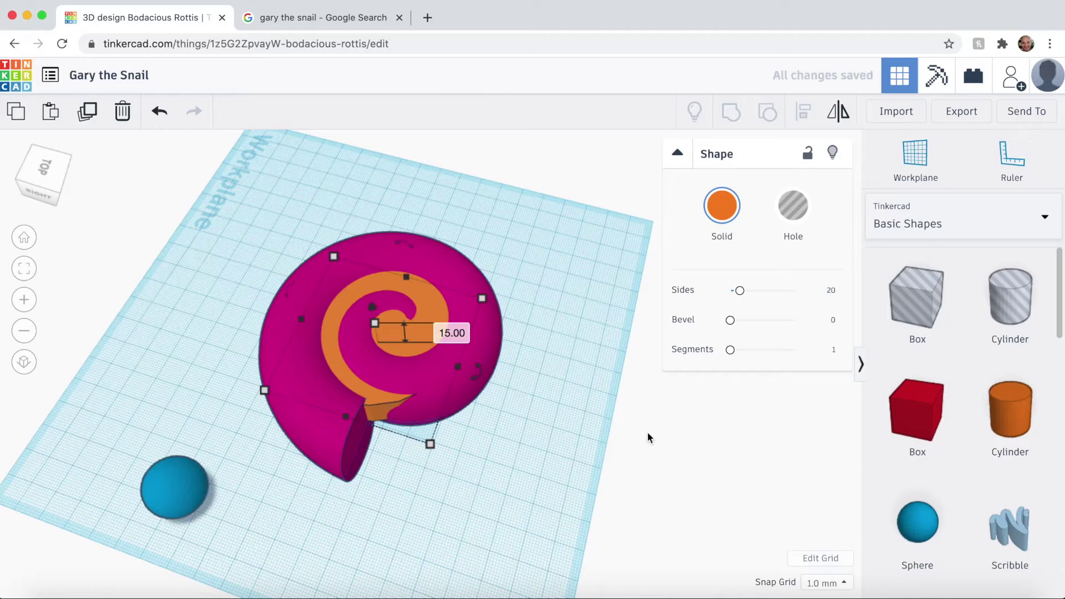
# Enlarge the blue sphere and move it into the centre of the spiral shell
pyautogui.moveTo(648, 439); pyautogui.dragTo(366, 422, button='right')
pyautogui.click(241, 363)
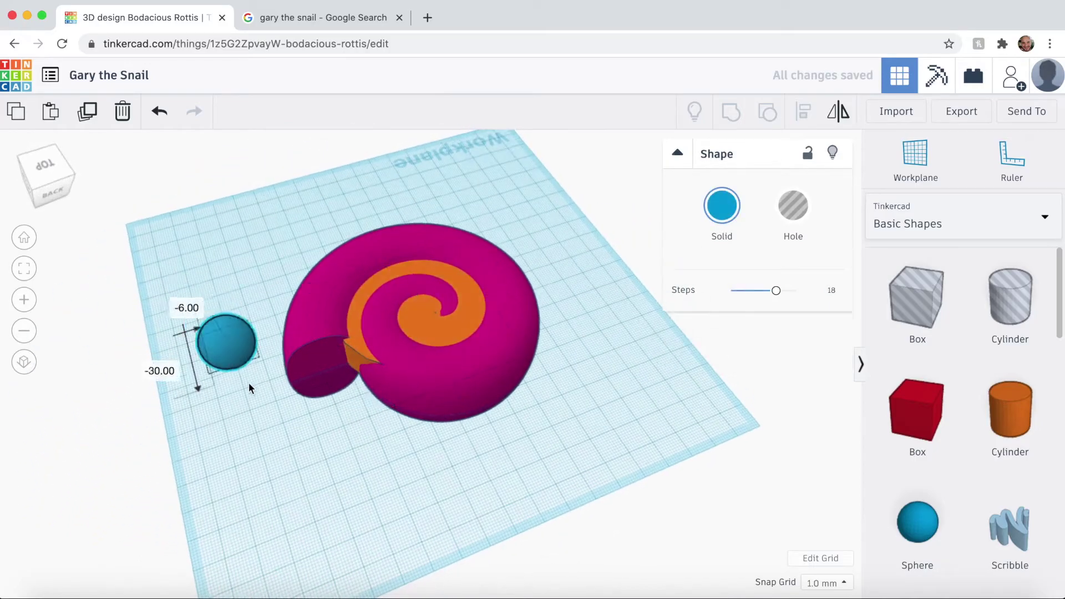
pyautogui.moveTo(249, 388); pyautogui.dragTo(447, 488)
pyautogui.moveTo(376, 446); pyautogui.dragTo(444, 245)
# Try grouping the enlarged sphere with the orange cylinder inside the shell
pyautogui.keyDown('shift'); pyautogui.click(426, 238); pyautogui.keyUp('shift')
pyautogui.moveTo(426, 238); pyautogui.dragTo(429, 183, button='right')
pyautogui.click(731, 112)
pyautogui.moveTo(669, 278); pyautogui.dragTo(666, 405, button='right')
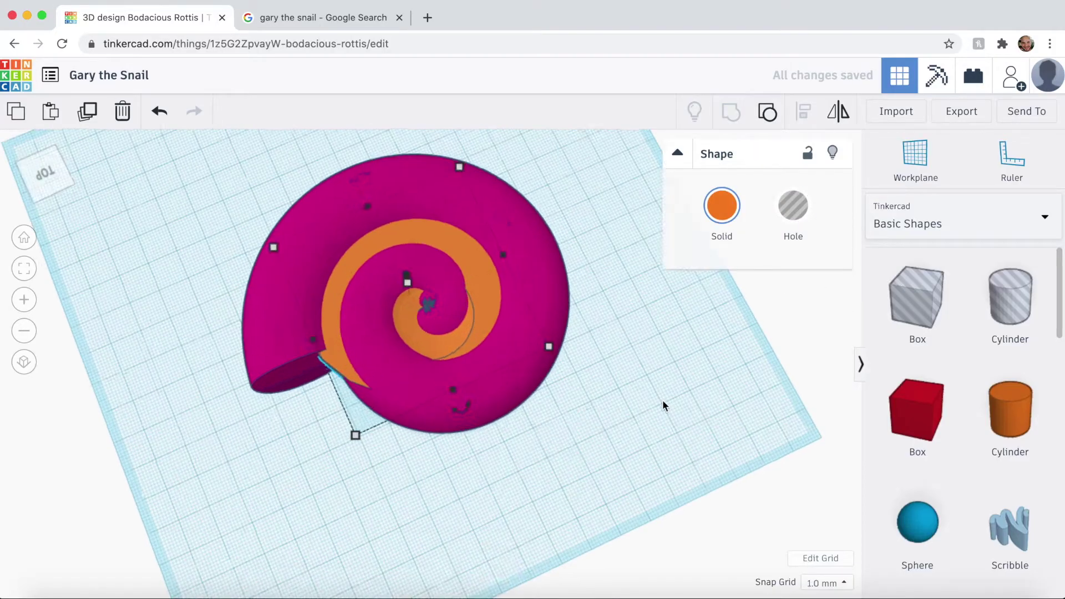
pyautogui.moveTo(499, 352); pyautogui.dragTo(531, 393, button='middle')
pyautogui.press('super+z')
# Lower the sphere at the shell's centre and resize it
pyautogui.moveTo(703, 433); pyautogui.dragTo(691, 383, button='right')
pyautogui.click(472, 311)
pyautogui.moveTo(464, 256); pyautogui.dragTo(464, 316)
pyautogui.moveTo(570, 389); pyautogui.dragTo(502, 362)
# Try grouping the cylinder with the lowered sphere and undo the grouping
pyautogui.moveTo(385, 463); pyautogui.dragTo(378, 416, button='right')
pyautogui.click(368, 397)
pyautogui.keyDown('shift'); pyautogui.click(472, 299); pyautogui.keyUp('shift')
pyautogui.click(731, 112)
pyautogui.moveTo(665, 355); pyautogui.dragTo(664, 485, button='right')
pyautogui.click(664, 485)
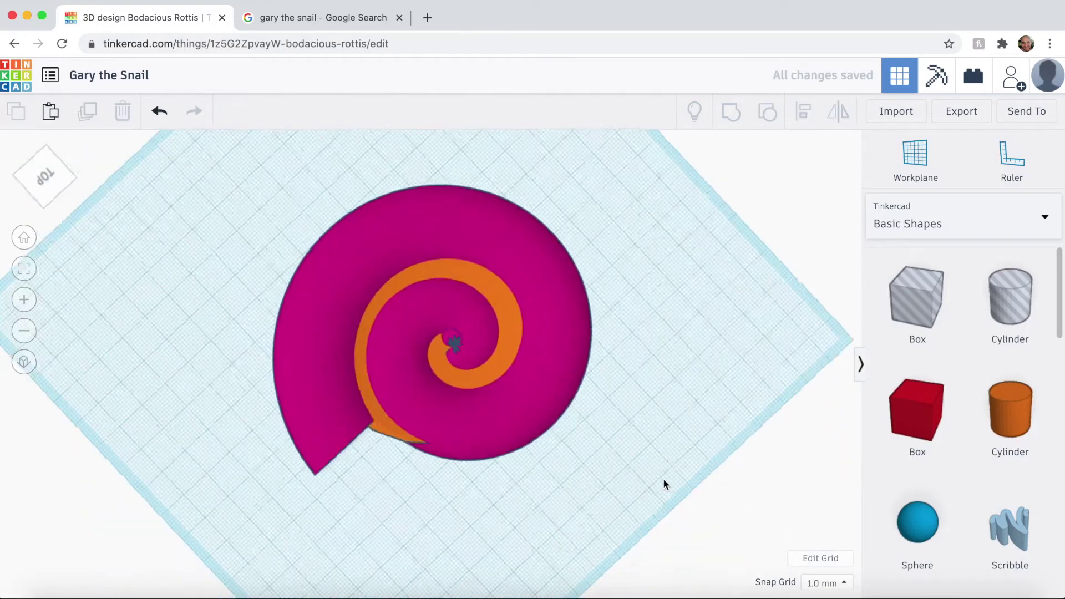
pyautogui.click(160, 112)
pyautogui.click(194, 112)
pyautogui.click(163, 113)
# Adjust the sphere's height in the middle of the spiral and group it with the orange cylinder
pyautogui.moveTo(555, 433); pyautogui.dragTo(555, 333, button='right')
pyautogui.click(461, 310)
pyautogui.moveTo(435, 270); pyautogui.dragTo(436, 300)
pyautogui.moveTo(436, 270); pyautogui.dragTo(437, 261)
pyautogui.keyDown('shift'); pyautogui.click(397, 407); pyautogui.keyUp('shift')
pyautogui.click(731, 112)
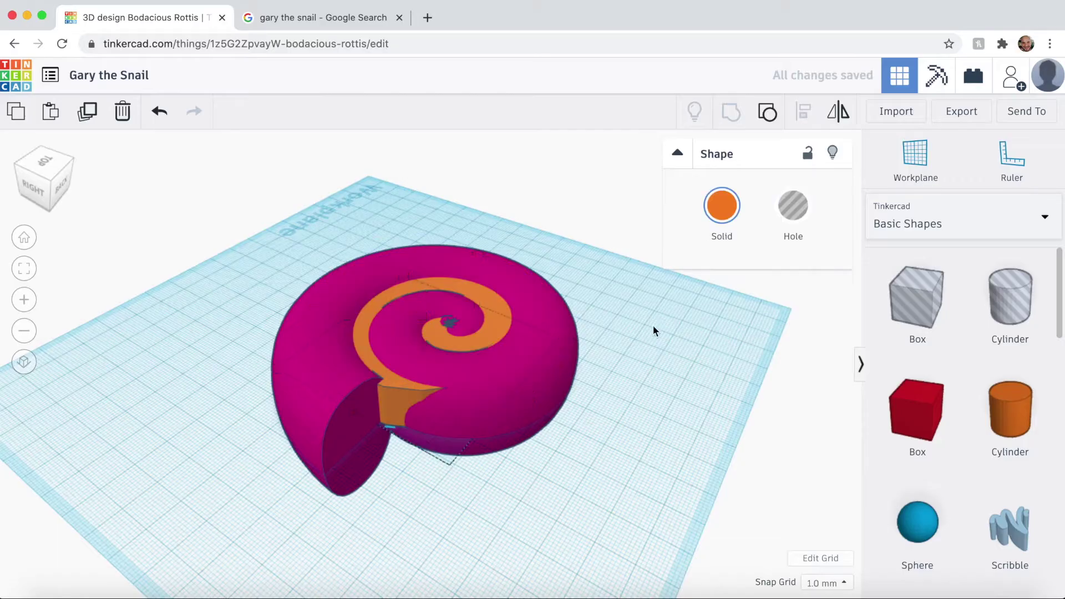
# Raise the spiral shell together with its orange filler group above the workplane
pyautogui.moveTo(654, 325); pyautogui.dragTo(438, 427, button='right')
pyautogui.click(456, 304)
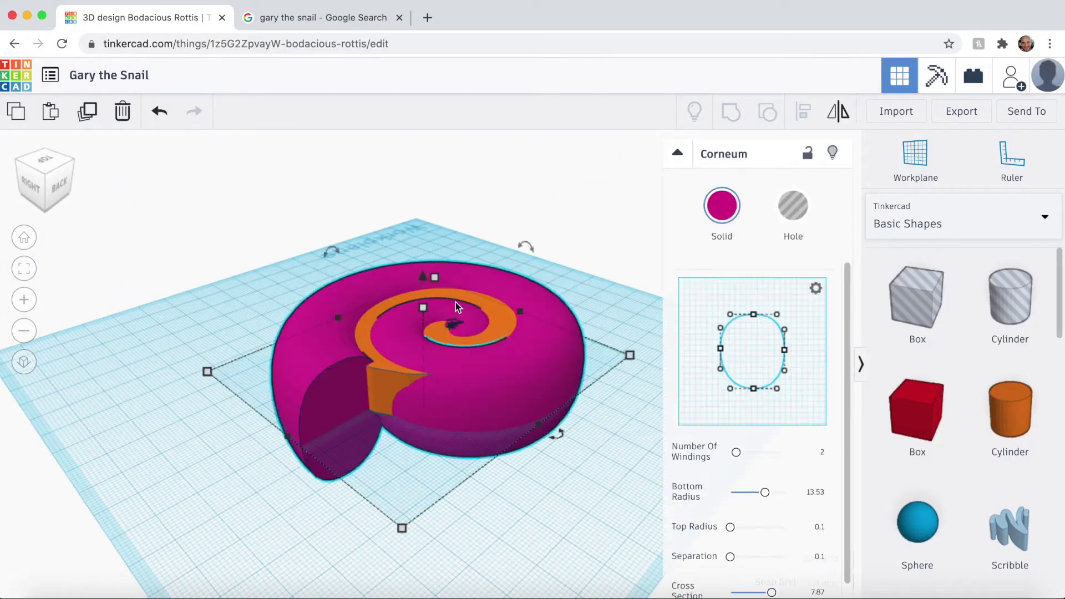
pyautogui.keyDown('shift'); pyautogui.click(376, 392); pyautogui.keyUp('shift')
pyautogui.moveTo(423, 276); pyautogui.dragTo(424, 226)
pyautogui.click(426, 275)
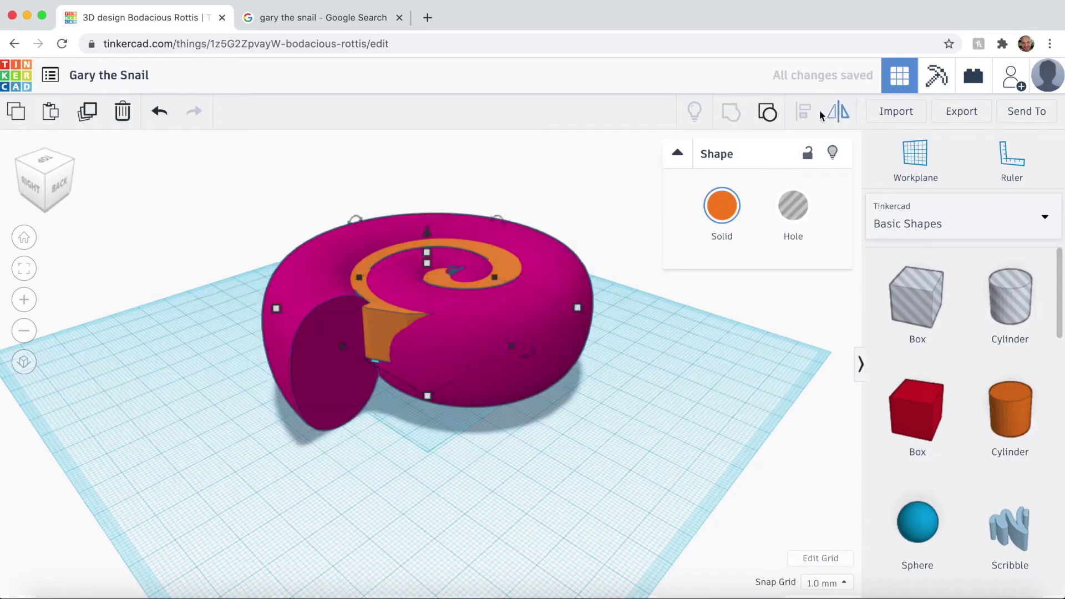
# Check the shell's underside against the Gary reference image and recolour the Corneum shell light pink
pyautogui.moveTo(340, 488); pyautogui.dragTo(465, 221, button='right')
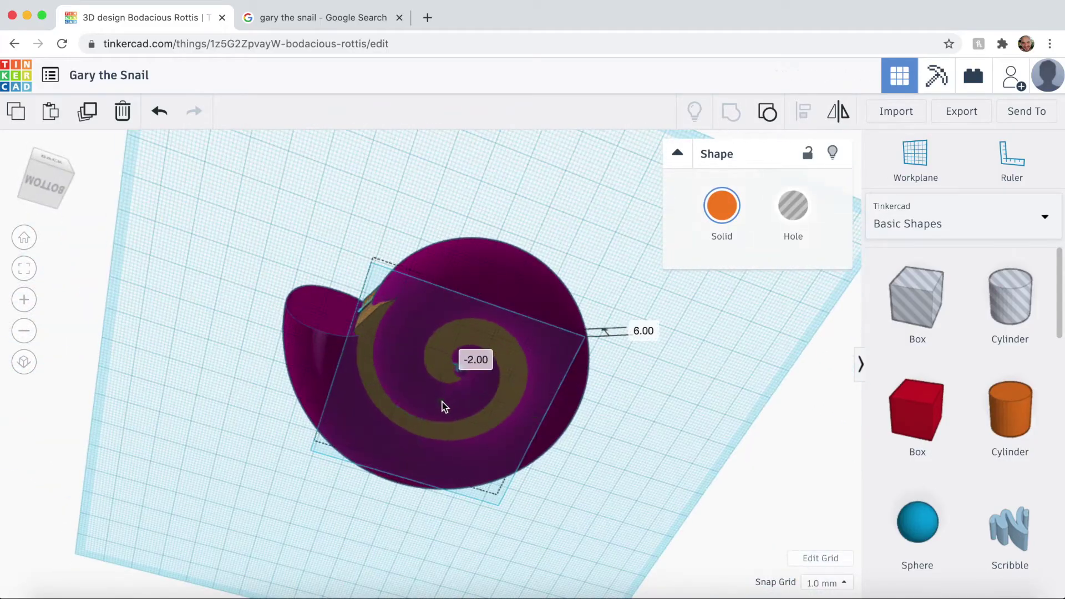
pyautogui.moveTo(444, 406); pyautogui.dragTo(618, 513, button='right')
pyautogui.click(314, 18)
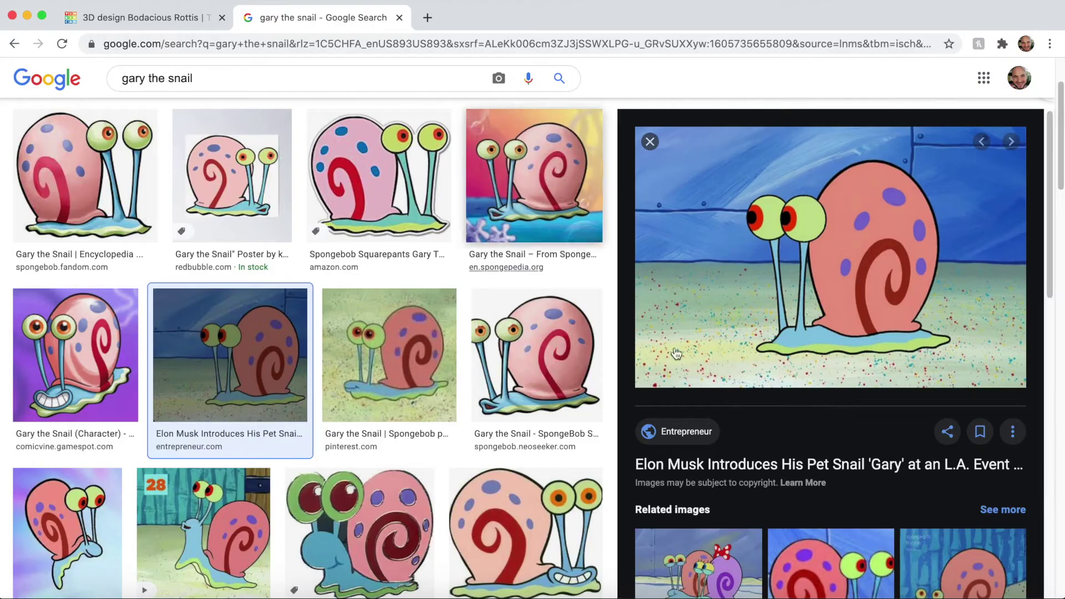
pyautogui.click(194, 17)
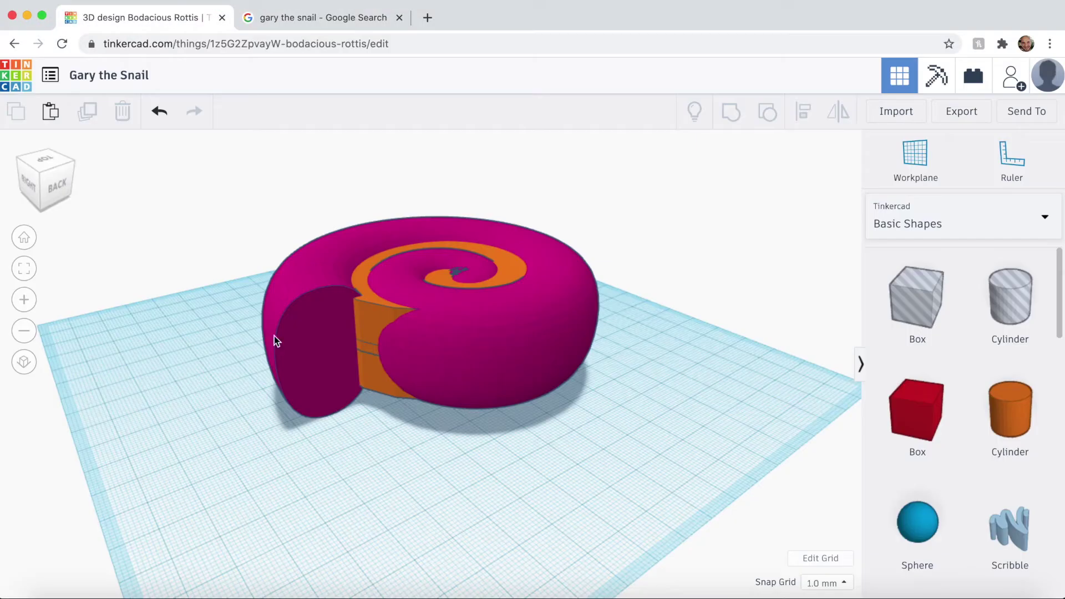
pyautogui.click(274, 337)
pyautogui.click(724, 205)
pyautogui.click(913, 320)
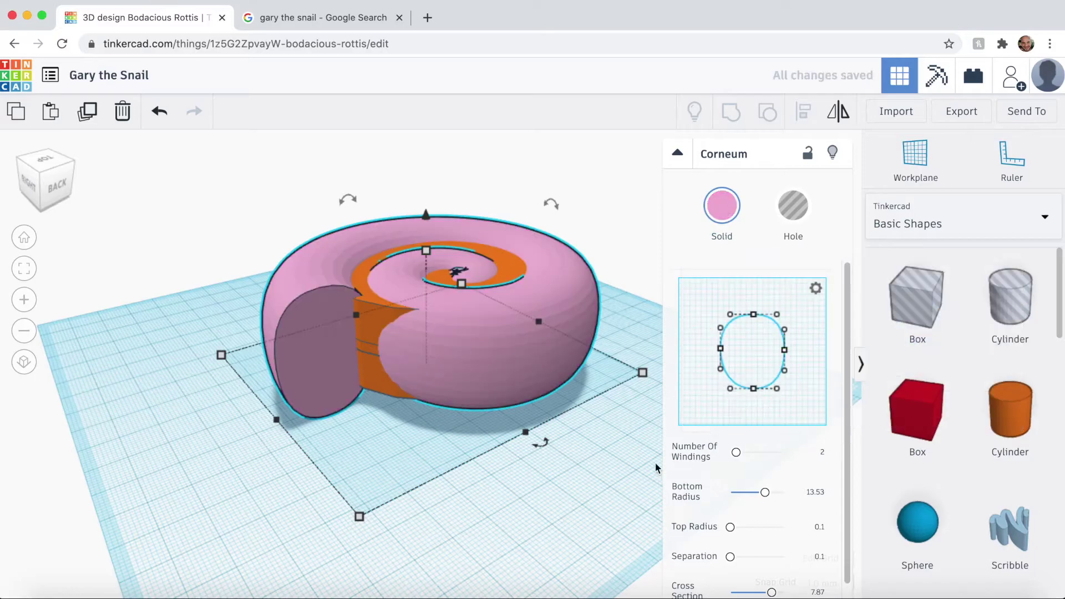
# Recolour the two orange filler shapes inside the shell dark red
pyautogui.moveTo(220, 263); pyautogui.dragTo(245, 263, button='right')
pyautogui.click(388, 381)
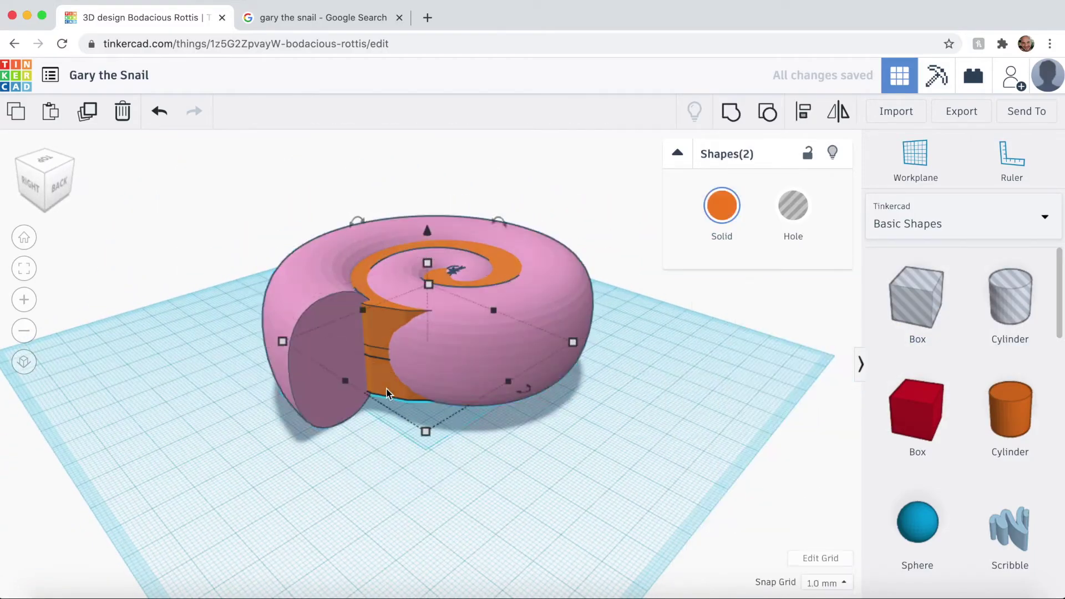
pyautogui.click(723, 208)
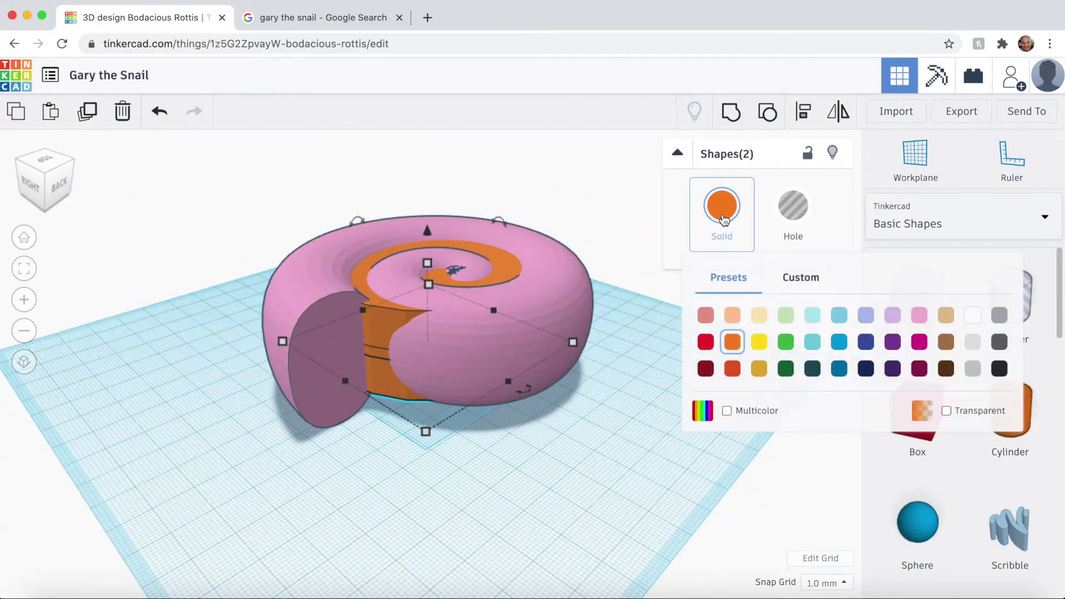
pyautogui.click(707, 370)
pyautogui.moveTo(647, 392); pyautogui.dragTo(733, 408, button='right')
# Compare the spiral with the reference image, try dark magenta on the filler shapes and return them to dark red
pyautogui.click(371, 20)
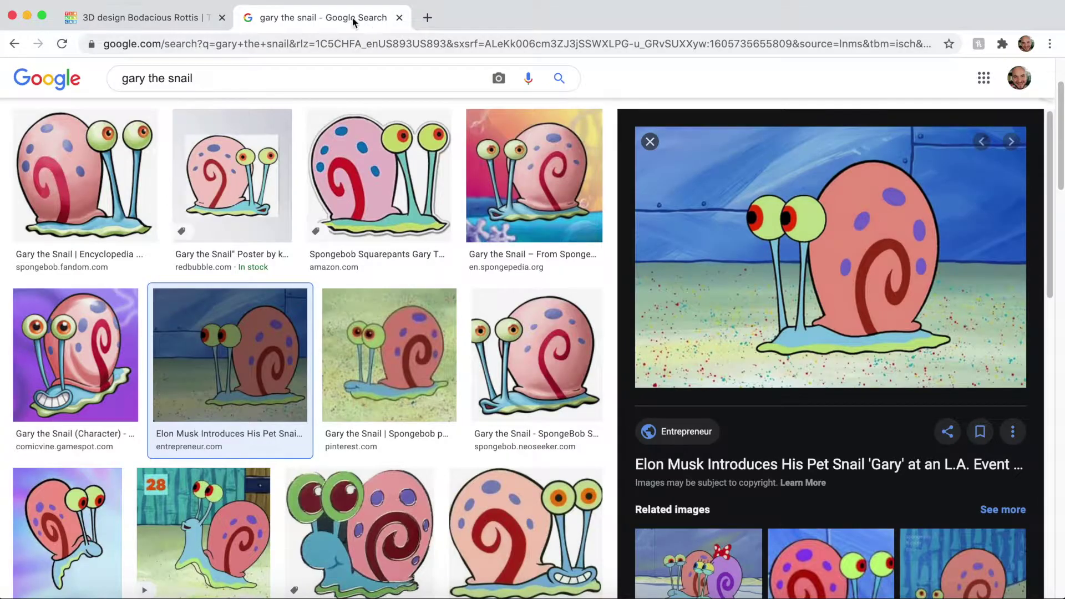
pyautogui.click(141, 17)
pyautogui.click(722, 205)
pyautogui.click(919, 369)
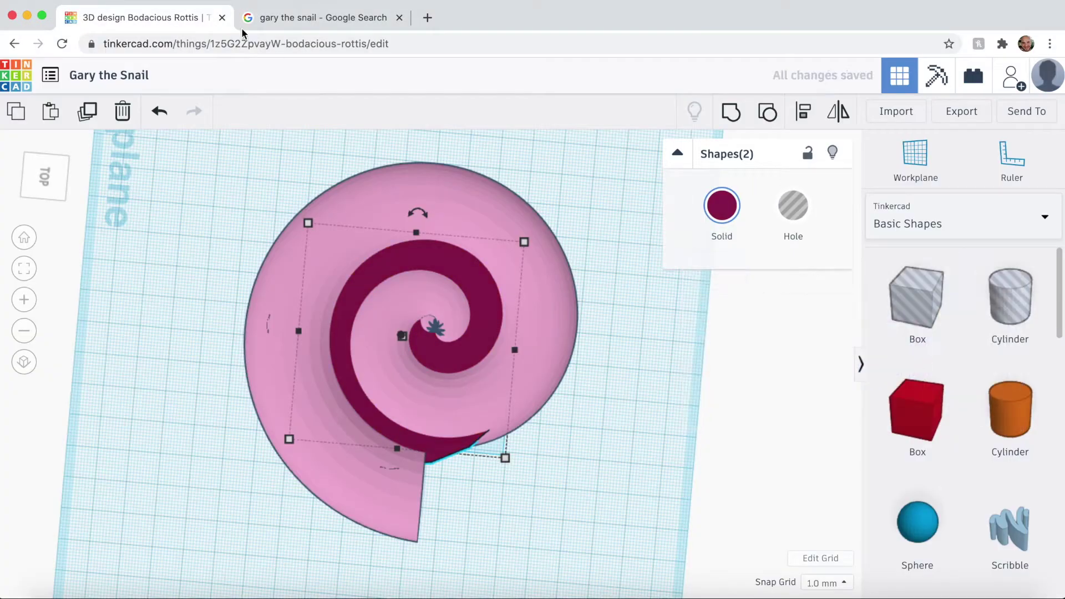
pyautogui.click(310, 17)
pyautogui.click(173, 18)
pyautogui.click(722, 205)
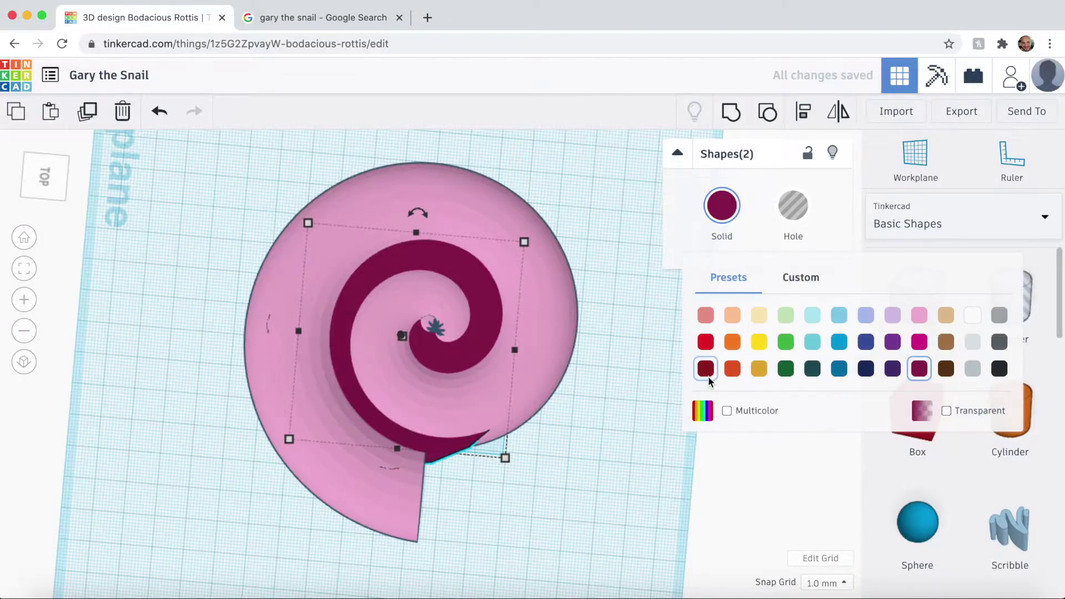
pyautogui.click(707, 371)
# Undo the recolouring of the filler shapes
pyautogui.moveTo(605, 418); pyautogui.dragTo(521, 429, button='right')
pyautogui.click(624, 426)
pyautogui.press('super+z')
pyautogui.press('super+z')
# Adjust the position of the orange filler at the shell's opening
pyautogui.click(379, 386)
pyautogui.moveTo(383, 383); pyautogui.dragTo(397, 361, button='right')
pyautogui.moveTo(391, 368); pyautogui.dragTo(400, 377)
pyautogui.moveTo(499, 438); pyautogui.dragTo(520, 527, button='right')
# Colour the Corneum shell light pink and both orange filler shapes dark red
pyautogui.click(521, 355)
pyautogui.click(722, 205)
pyautogui.click(919, 316)
pyautogui.click(398, 349)
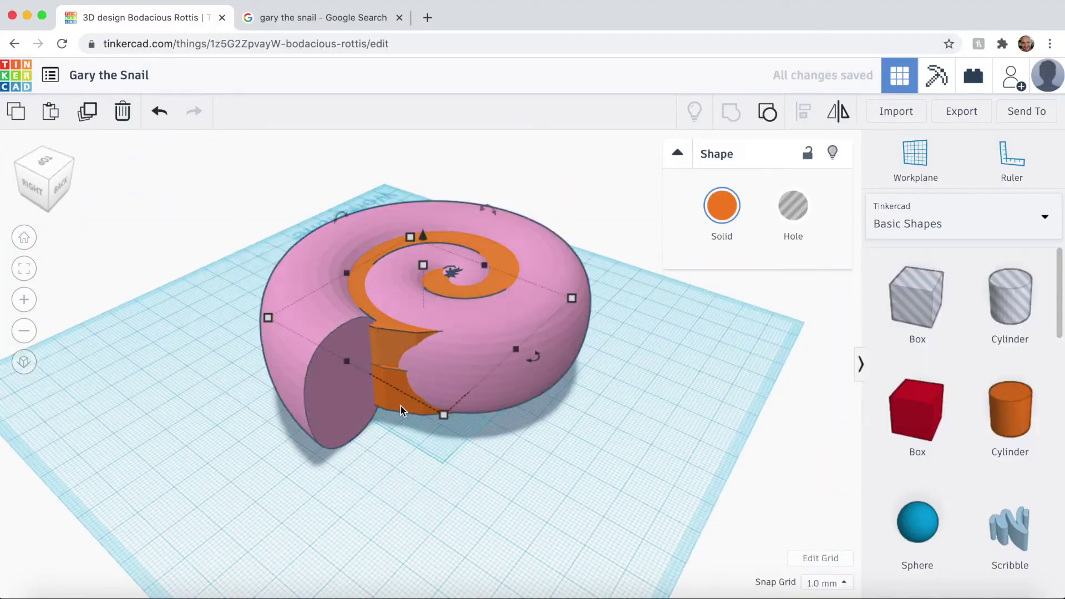
pyautogui.keyDown('shift'); pyautogui.click(400, 405); pyautogui.keyUp('shift')
pyautogui.click(721, 205)
pyautogui.click(706, 368)
# Group the pink Corneum shell with both dark red filler shapes
pyautogui.moveTo(622, 389); pyautogui.dragTo(438, 550, button='right')
pyautogui.click(565, 497)
pyautogui.moveTo(606, 503); pyautogui.dragTo(606, 505)
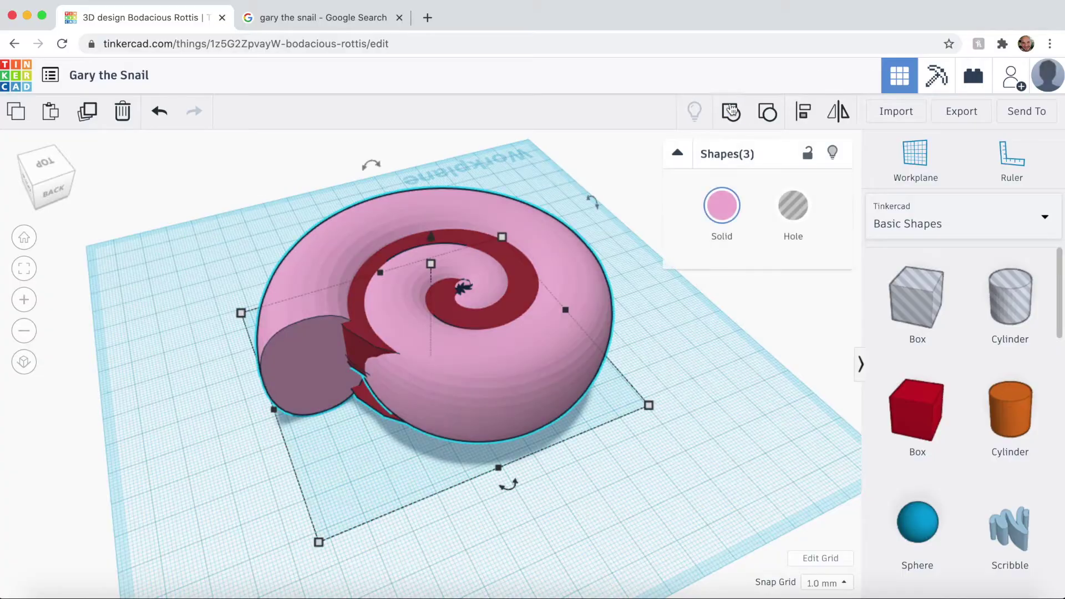
pyautogui.click(731, 112)
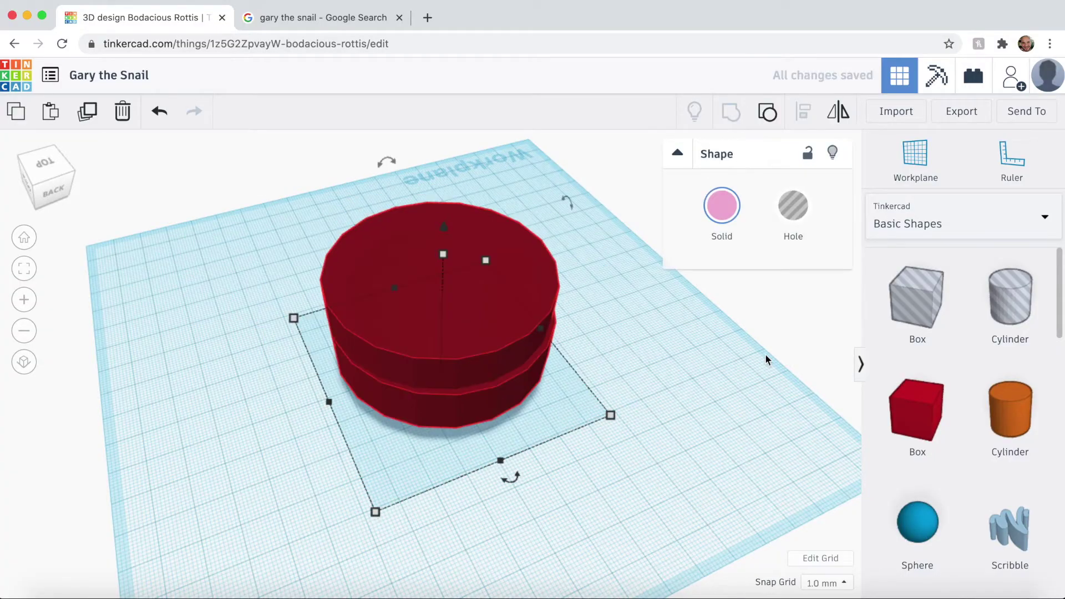
# Rotate the grouped shell upright on the workplane and make it multicolour so its parts keep their own colours
pyautogui.moveTo(379, 182); pyautogui.dragTo(267, 266)
pyautogui.moveTo(266, 267); pyautogui.dragTo(545, 471, button='right')
pyautogui.scroll(-3, 546, 471)
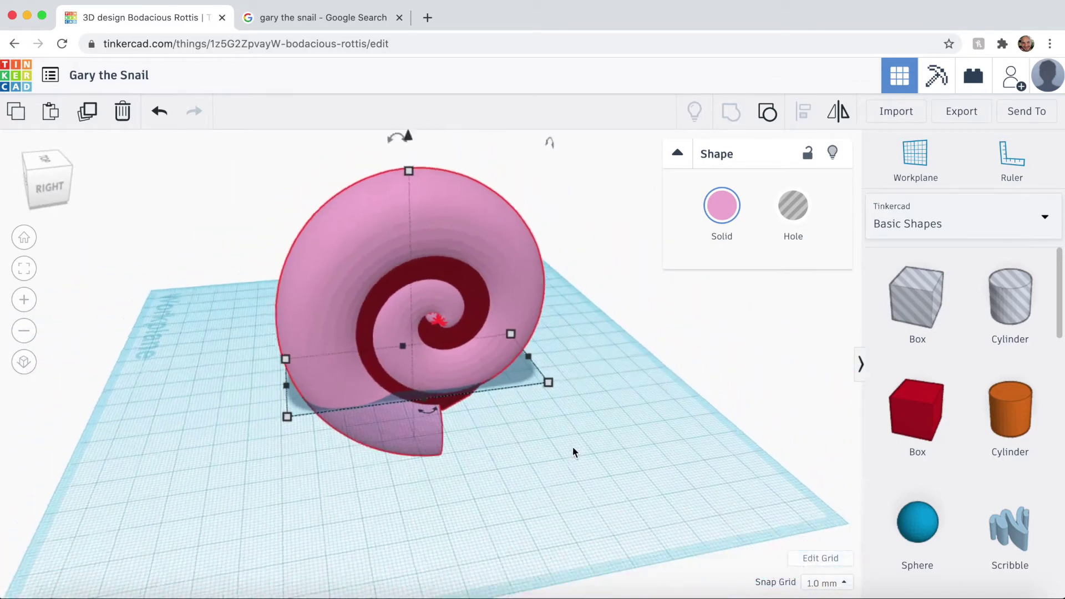
pyautogui.click(574, 451)
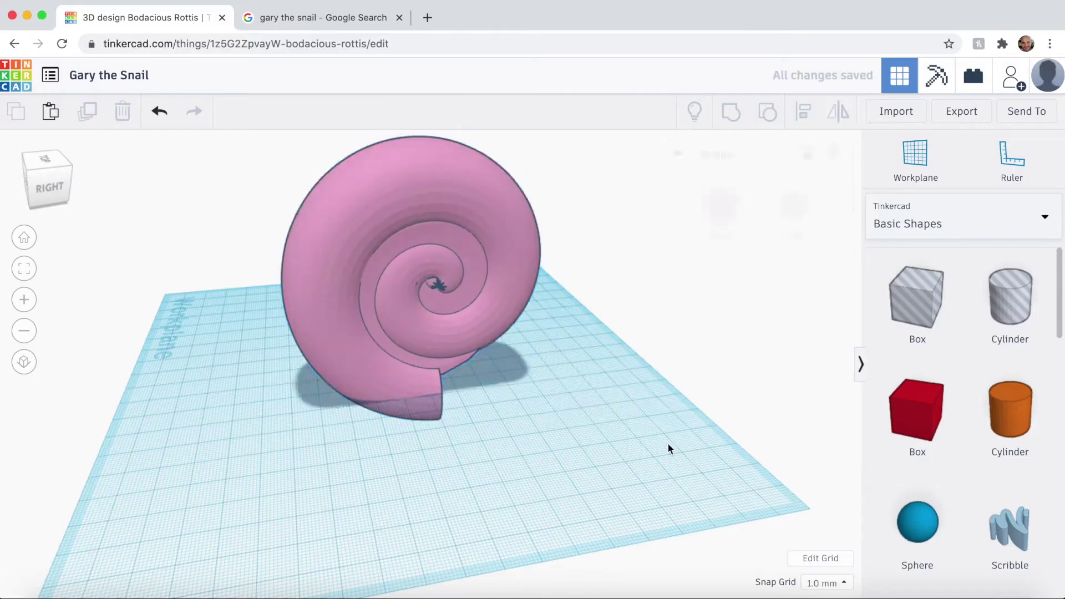
pyautogui.click(722, 207)
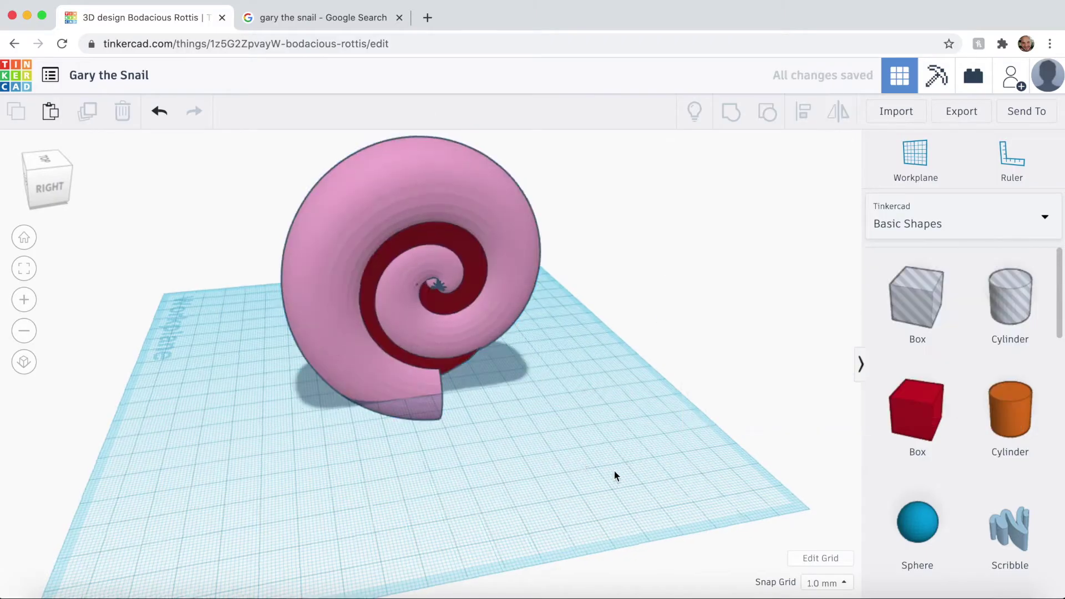
pyautogui.moveTo(613, 469); pyautogui.dragTo(566, 471, button='right')
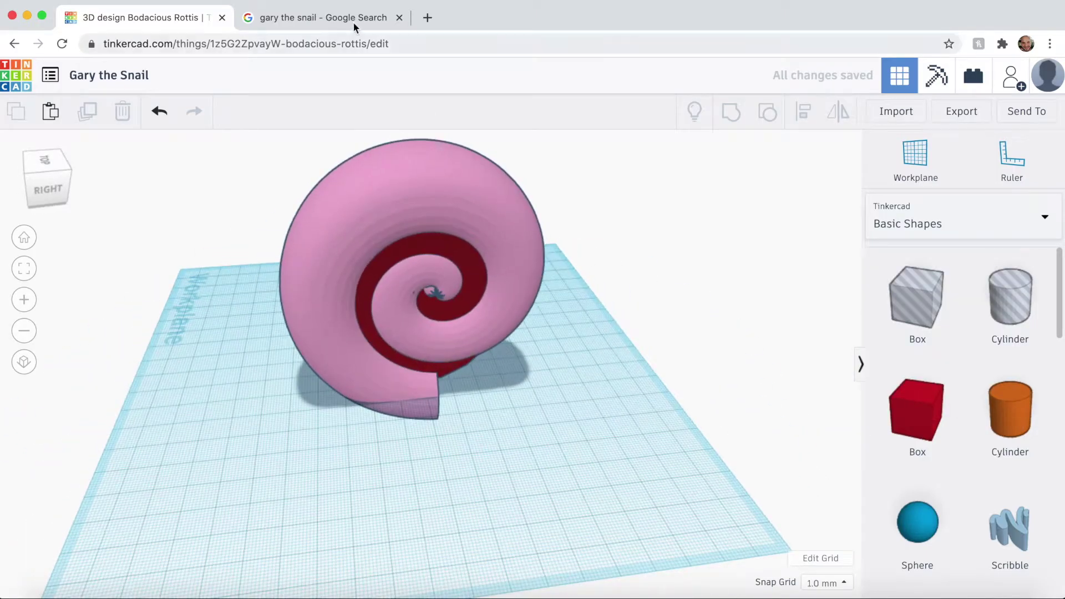
# Compare the upright shell with the reference image, try narrowing its length and undo the narrowing
pyautogui.click(353, 22)
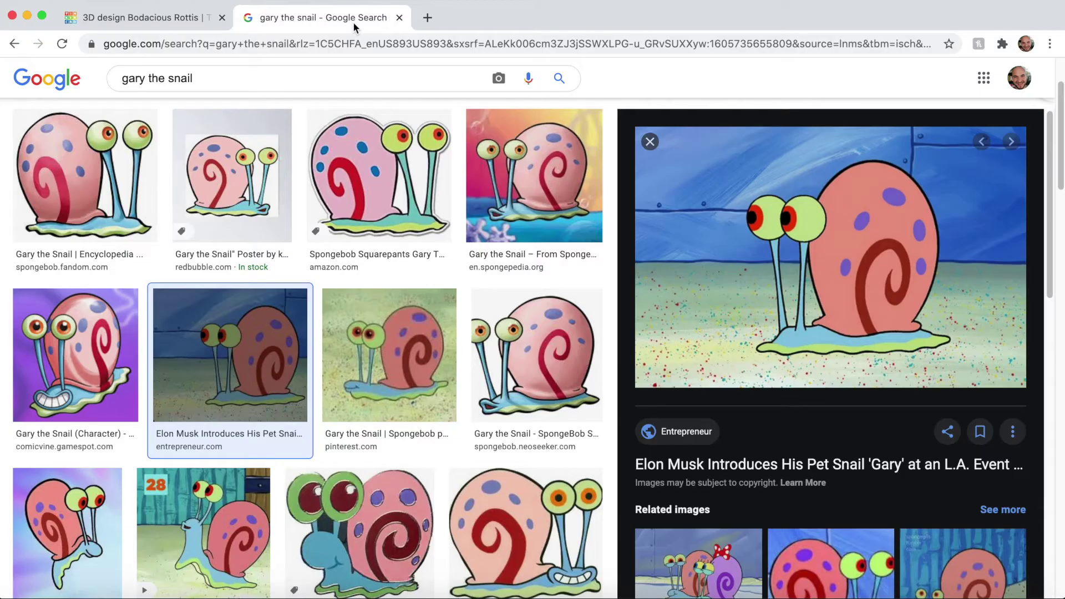
pyautogui.click(163, 19)
pyautogui.moveTo(472, 389); pyautogui.dragTo(586, 408, button='right')
pyautogui.moveTo(529, 368); pyautogui.dragTo(485, 368)
pyautogui.click(323, 18)
pyautogui.click(145, 18)
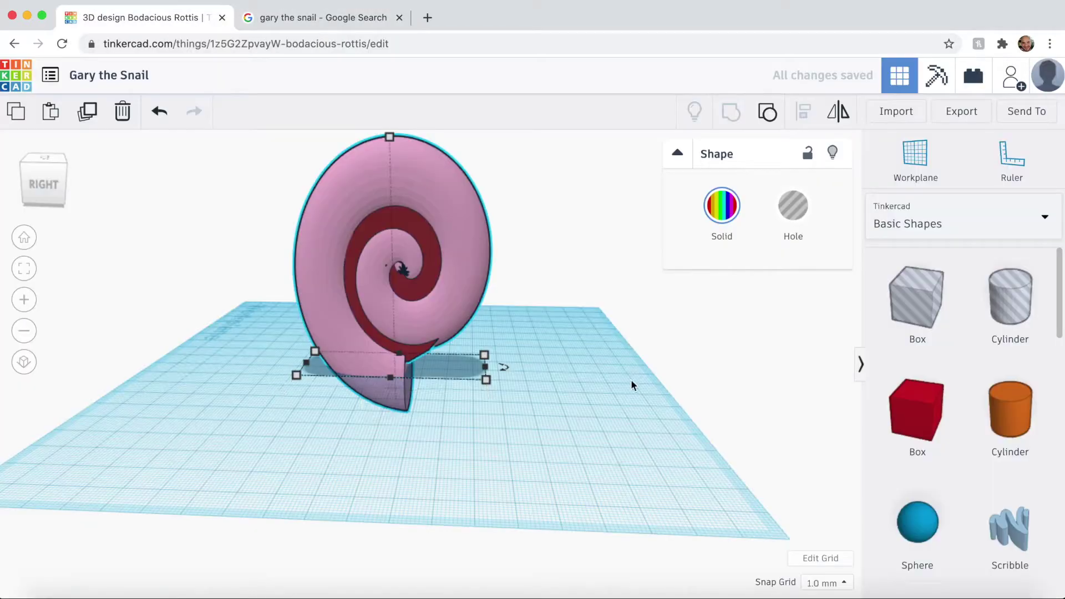
pyautogui.moveTo(444, 183); pyautogui.dragTo(468, 263, button='middle')
pyautogui.press('super+z')
# Rotate the shell clockwise in its own plane so its open end points downward, checking the reference image
pyautogui.moveTo(439, 191); pyautogui.dragTo(591, 122)
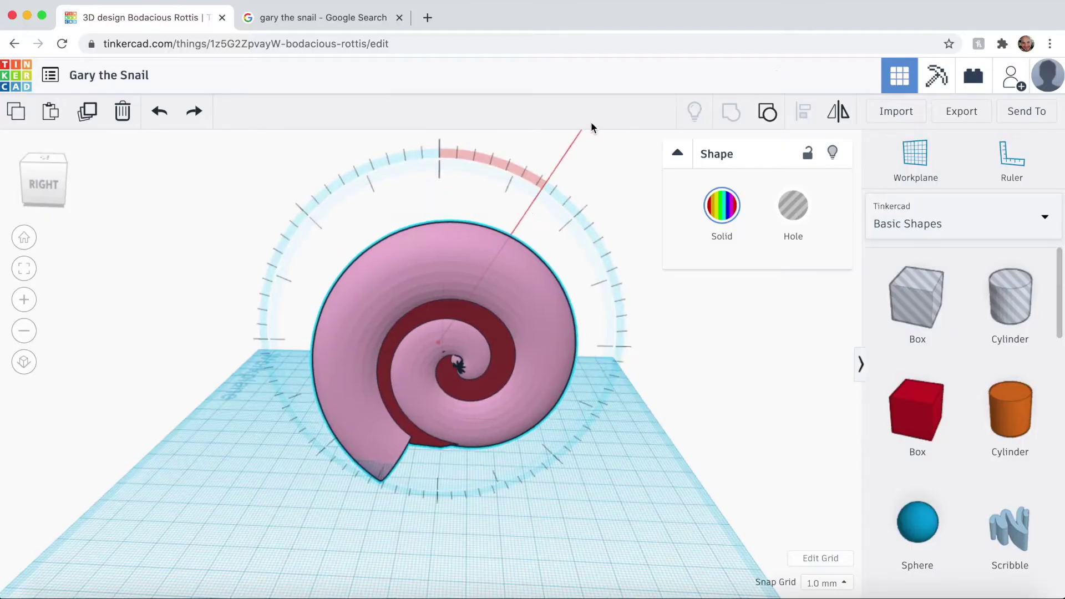
pyautogui.click(332, 17)
pyautogui.click(154, 21)
# Narrow the shell from both ends, stretch its height to about 106.6 mm and compare it with the reference image
pyautogui.moveTo(327, 438); pyautogui.dragTo(376, 439)
pyautogui.moveTo(311, 436); pyautogui.dragTo(383, 469, button='right')
pyautogui.moveTo(520, 439); pyautogui.dragTo(484, 425)
pyautogui.moveTo(388, 474); pyautogui.dragTo(355, 447, button='right')
pyautogui.moveTo(470, 219); pyautogui.dragTo(470, 192)
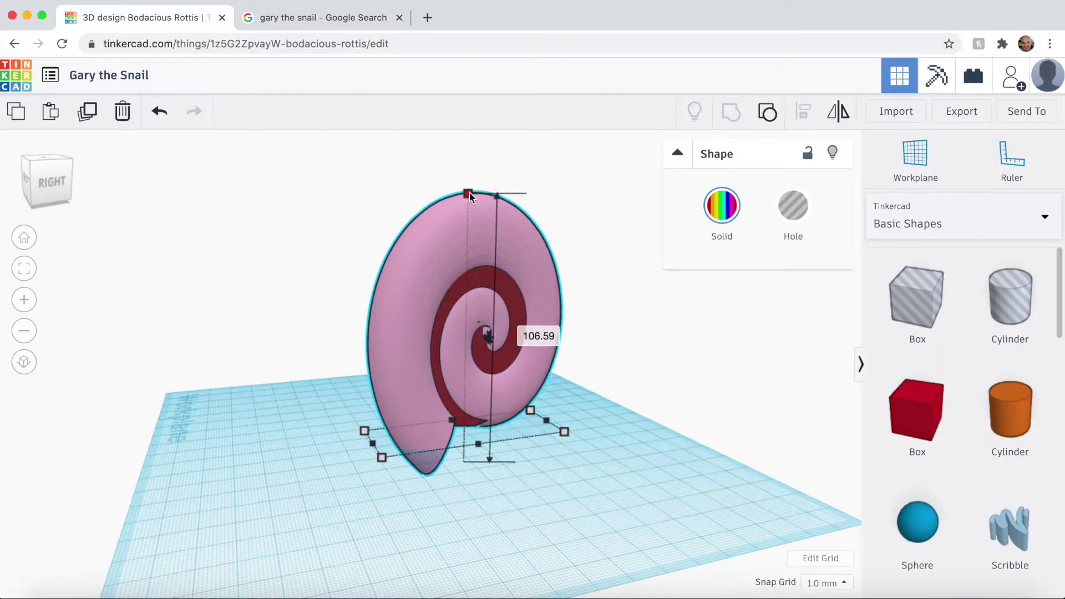
pyautogui.moveTo(332, 266); pyautogui.dragTo(283, 245, button='right')
pyautogui.click(277, 244)
pyautogui.click(283, 23)
pyautogui.click(158, 19)
pyautogui.moveTo(98, 134); pyautogui.dragTo(137, 446, button='right')
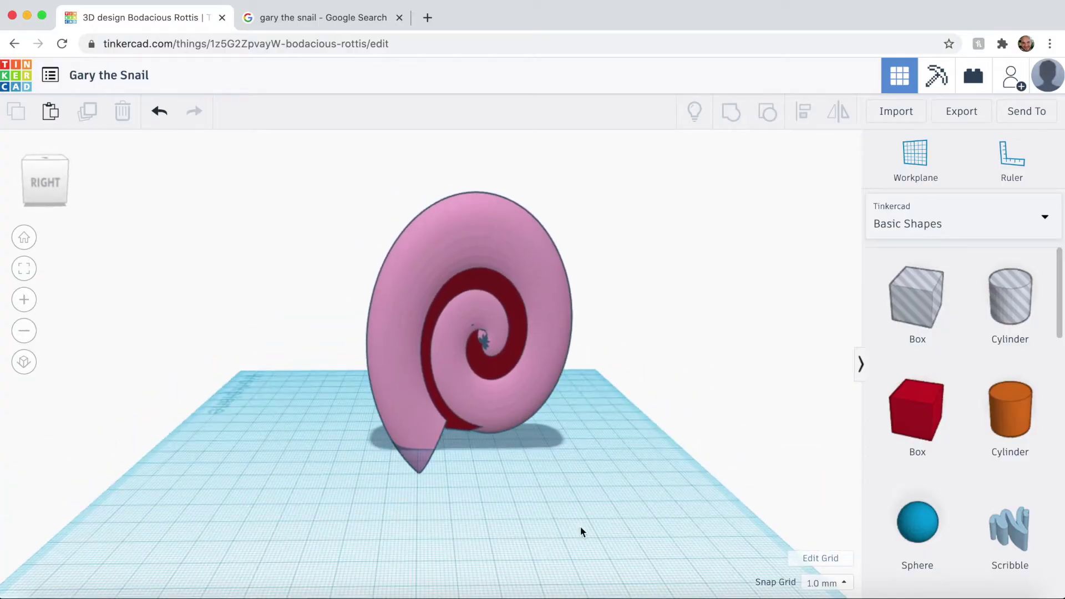
# Add a sphere, flatten it into an oval, move it to the shell's open end and rotate it upright
pyautogui.moveTo(908, 528); pyautogui.dragTo(608, 525)
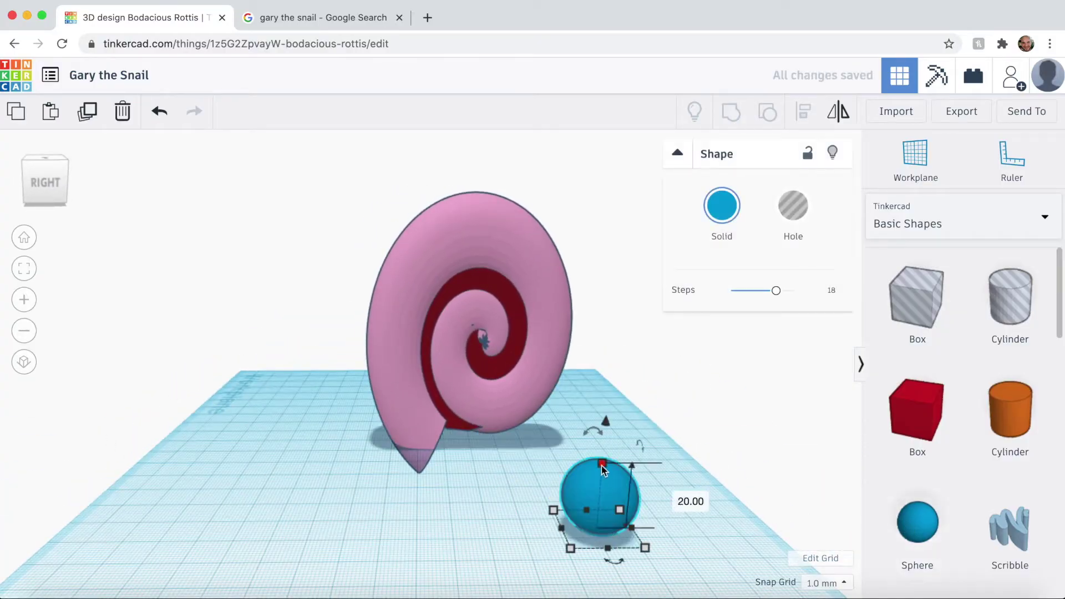
pyautogui.moveTo(602, 464); pyautogui.dragTo(536, 472)
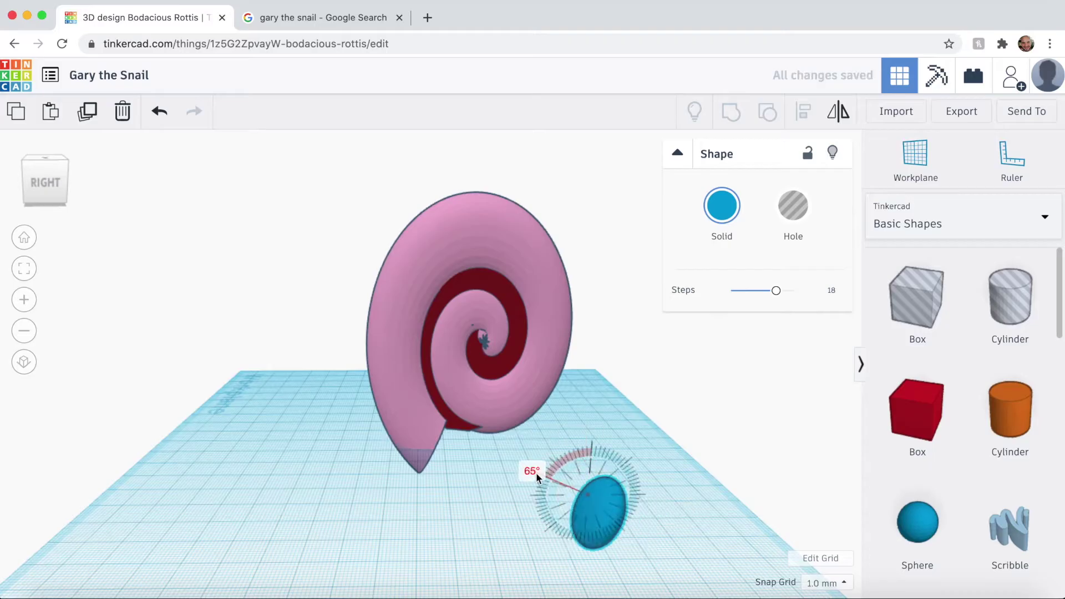
pyautogui.moveTo(606, 534); pyautogui.dragTo(408, 485)
pyautogui.moveTo(419, 421); pyautogui.dragTo(323, 364)
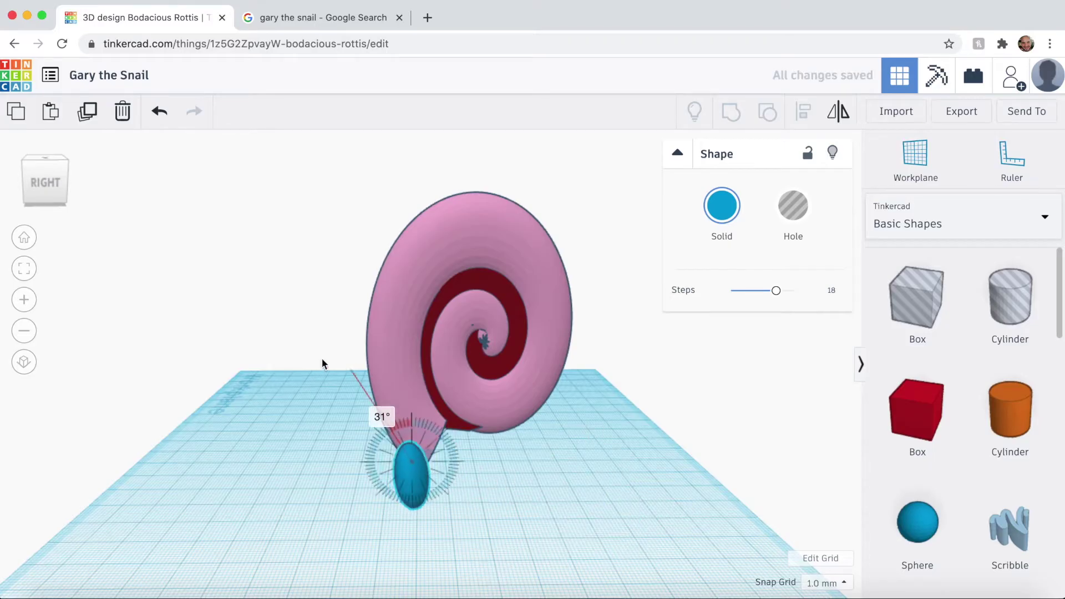
# Following the reference image, place the small oval on the shell's outer whorl as a spot and colour it purple
pyautogui.click(328, 17)
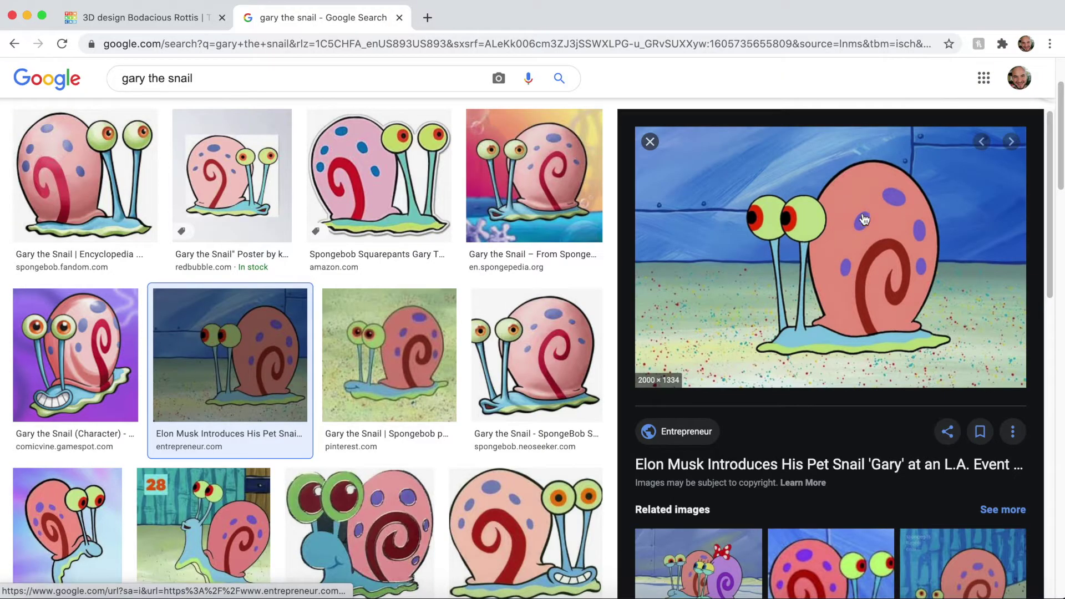
pyautogui.click(141, 17)
pyautogui.moveTo(406, 435); pyautogui.dragTo(577, 379, button='right')
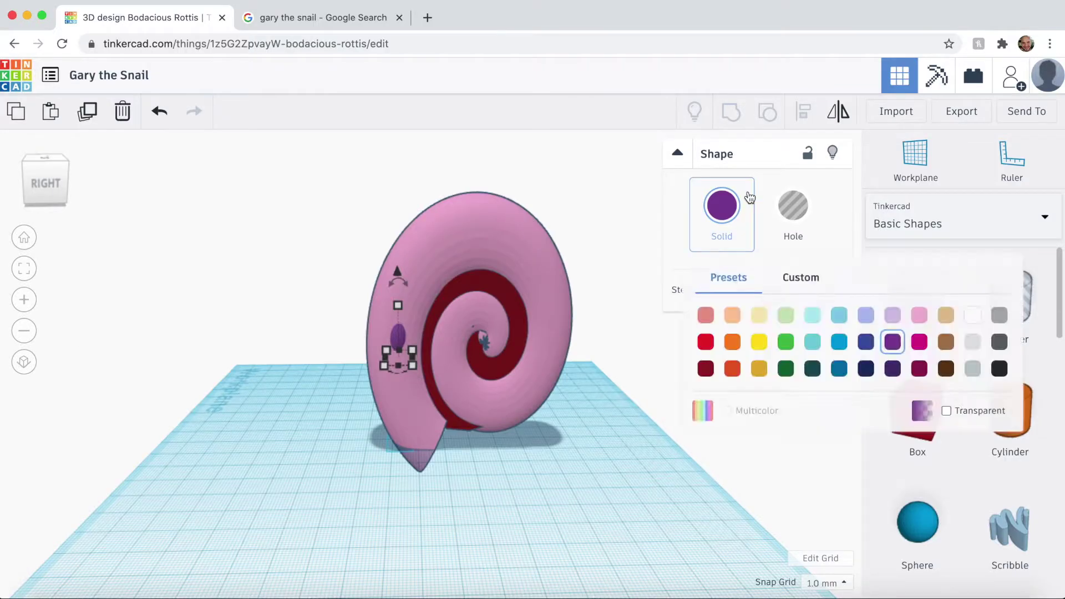
pyautogui.click(722, 208)
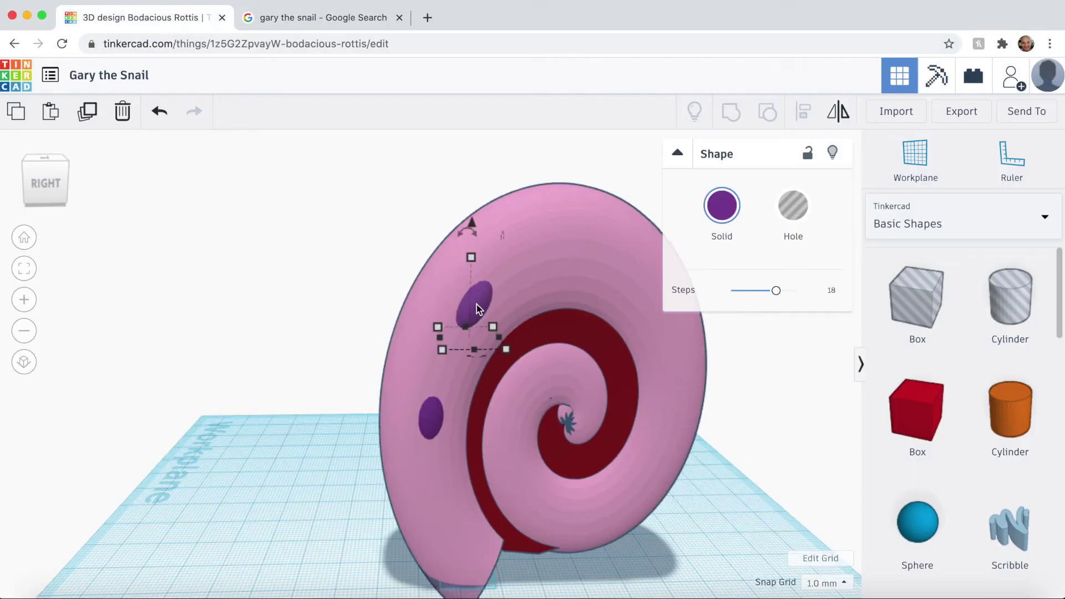
# Place a larger, tilted purple spot near the top of the shell and check it against the reference image
pyautogui.moveTo(477, 305); pyautogui.dragTo(607, 209)
pyautogui.moveTo(605, 189); pyautogui.dragTo(537, 279, button='middle')
pyautogui.moveTo(579, 291); pyautogui.dragTo(580, 295)
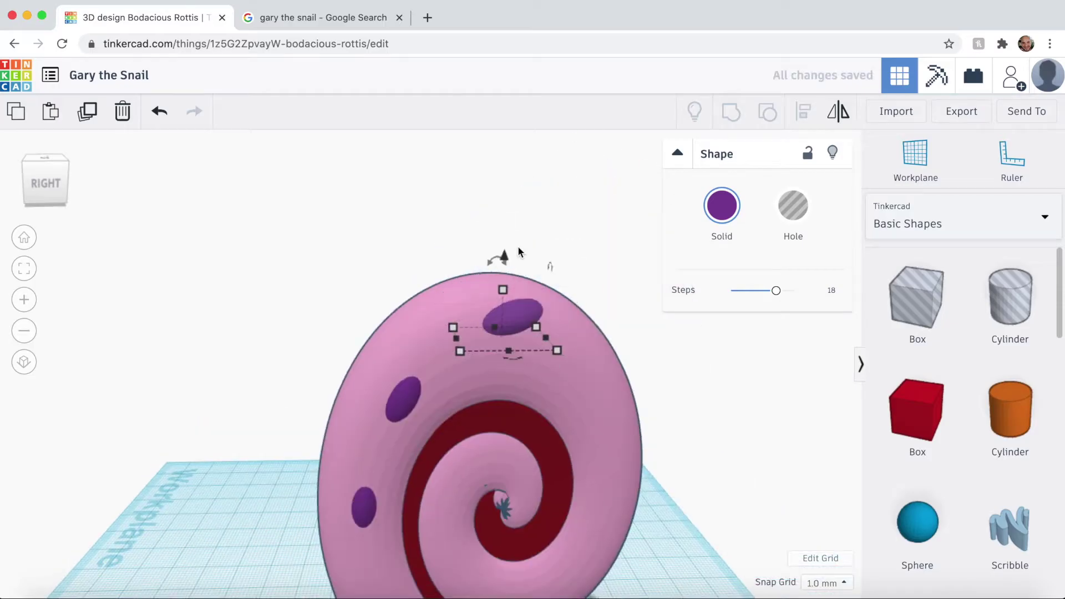
pyautogui.click(323, 17)
pyautogui.click(145, 18)
# Rotate the top spot clockwise and shift it down toward the red spiral to match the reference image
pyautogui.moveTo(492, 257); pyautogui.dragTo(538, 214)
pyautogui.moveTo(525, 316); pyautogui.dragTo(513, 345)
pyautogui.press('Right')
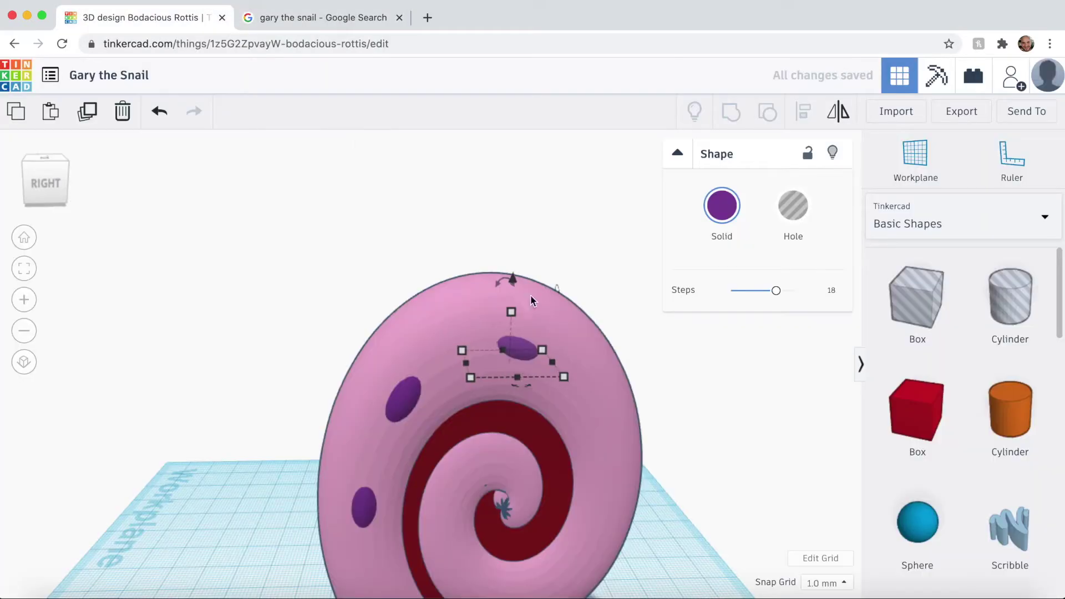
pyautogui.click(322, 17)
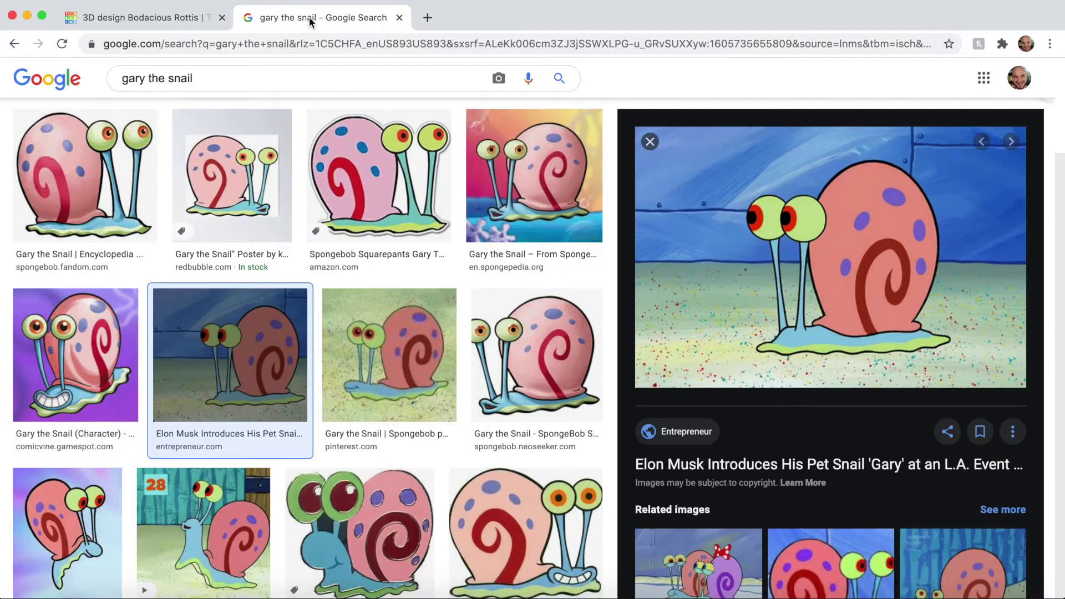
pyautogui.click(162, 19)
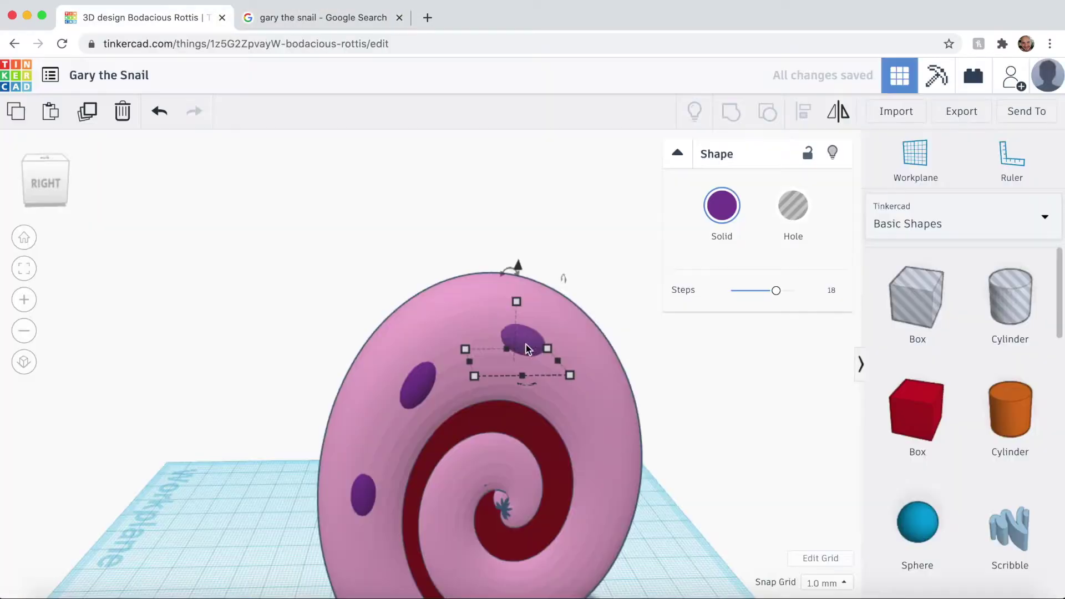
pyautogui.moveTo(526, 344); pyautogui.dragTo(671, 392, button='right')
pyautogui.click(672, 391)
# Duplicate a smaller purple spot onto the shell's far side, then rotate and reposition it according to the reference image
pyautogui.keyDown('alt'); pyautogui.moveTo(427, 281); pyautogui.dragTo(598, 275); pyautogui.keyUp('alt')
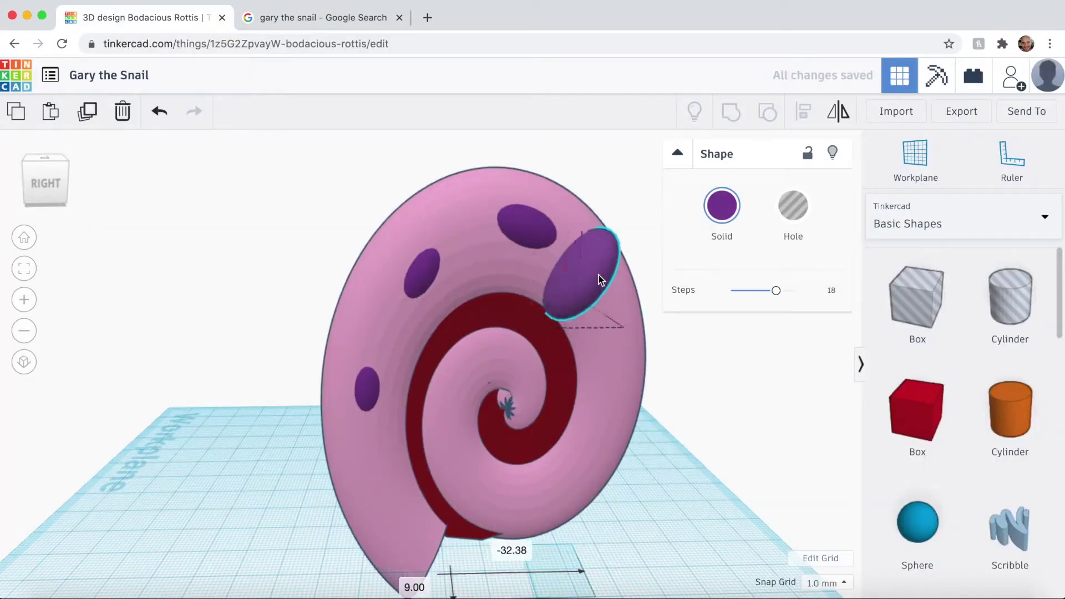
pyautogui.moveTo(568, 202); pyautogui.dragTo(531, 240)
pyautogui.moveTo(576, 195); pyautogui.dragTo(577, 211)
pyautogui.moveTo(577, 283); pyautogui.dragTo(592, 284)
pyautogui.click(362, 19)
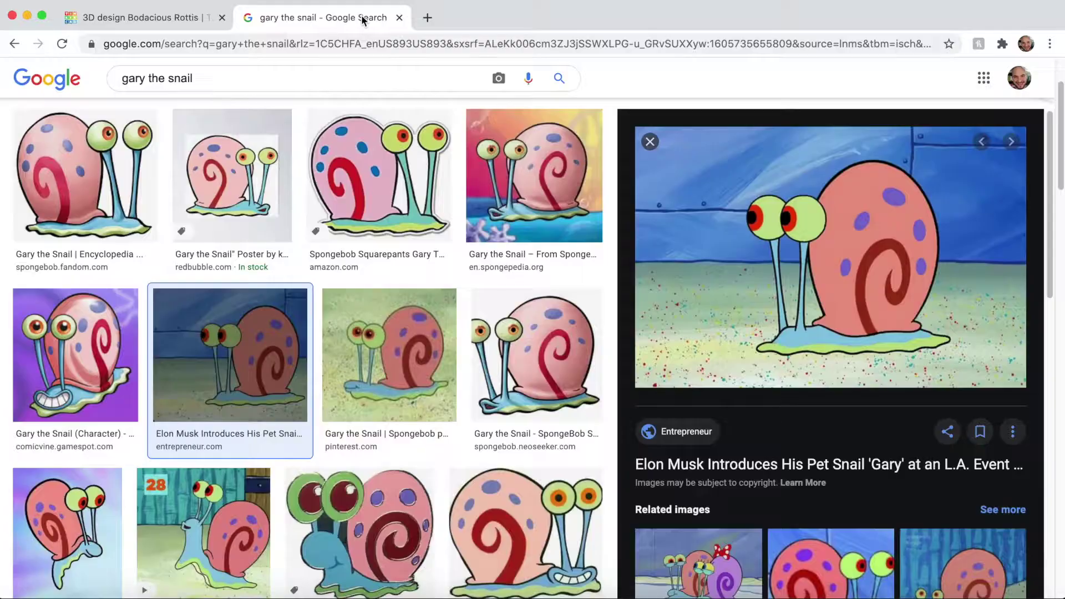
pyautogui.click(161, 19)
# Fine-tune the far-side spot's tilt, then duplicate it lower on the shell and rotate the copy, following the reference image
pyautogui.moveTo(578, 220)
pyautogui.mouseDown()
pyautogui.moveTo(611, 160)
pyautogui.moveTo(591, 232)
pyautogui.mouseUp()
pyautogui.click(322, 18)
pyautogui.click(138, 17)
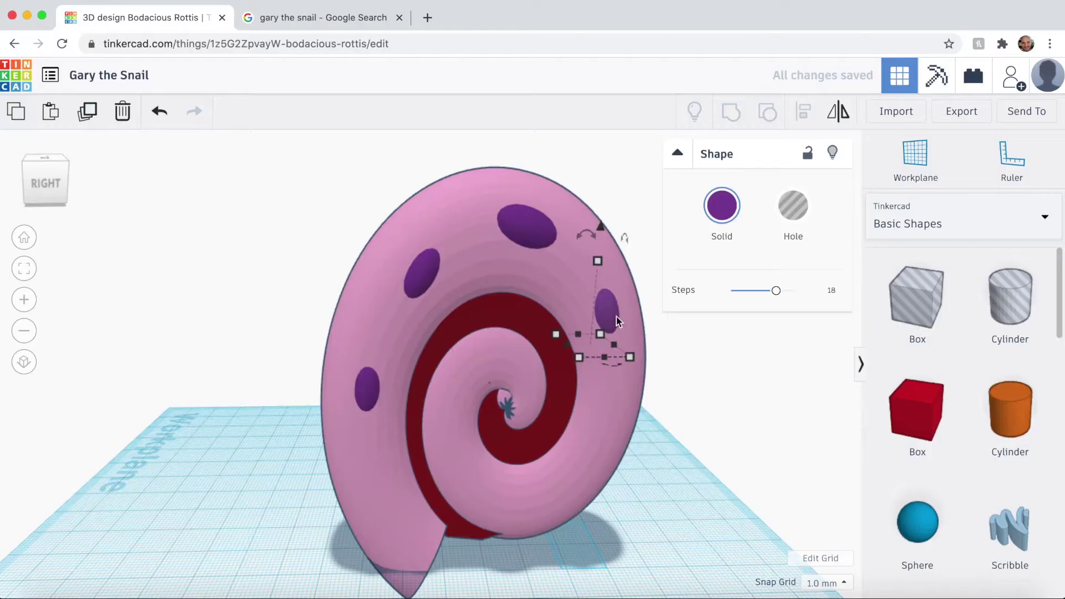
pyautogui.moveTo(616, 317); pyautogui.dragTo(590, 295)
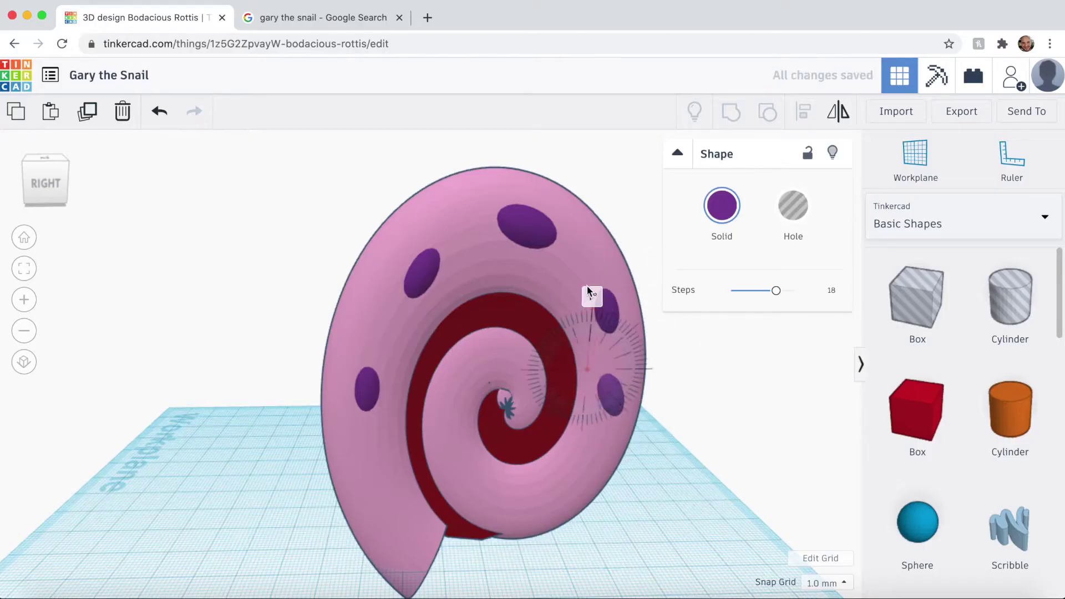
pyautogui.click(594, 389)
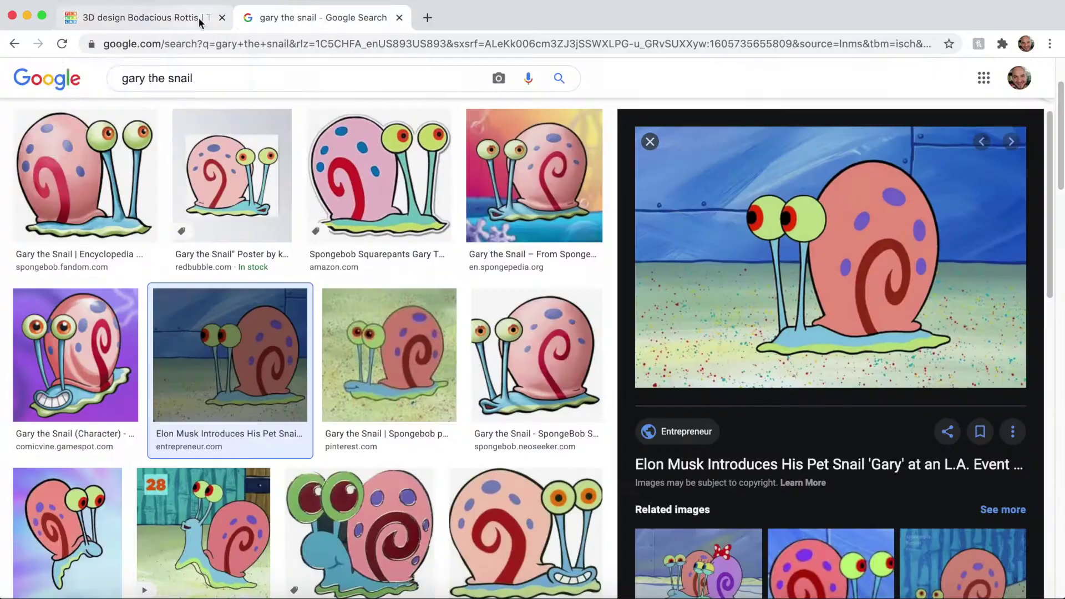
pyautogui.click(199, 22)
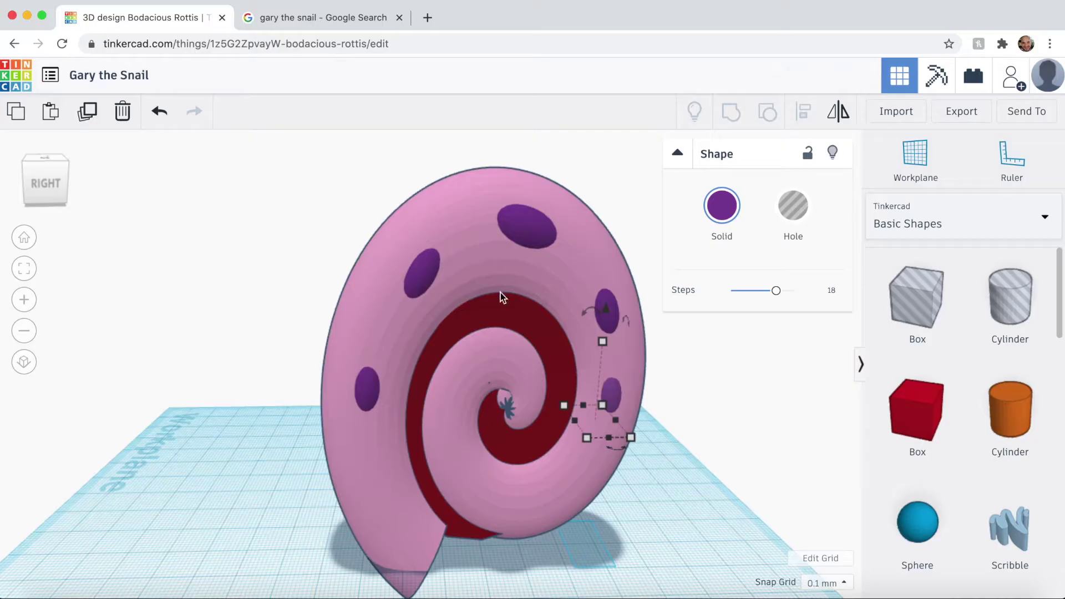
# Compare the spots with the reference image and shift the top spot and the two spots near the shell's opening slightly downward
pyautogui.click(716, 364)
pyautogui.scroll(-3, 717, 363)
pyautogui.click(344, 21)
pyautogui.click(182, 26)
pyautogui.click(370, 23)
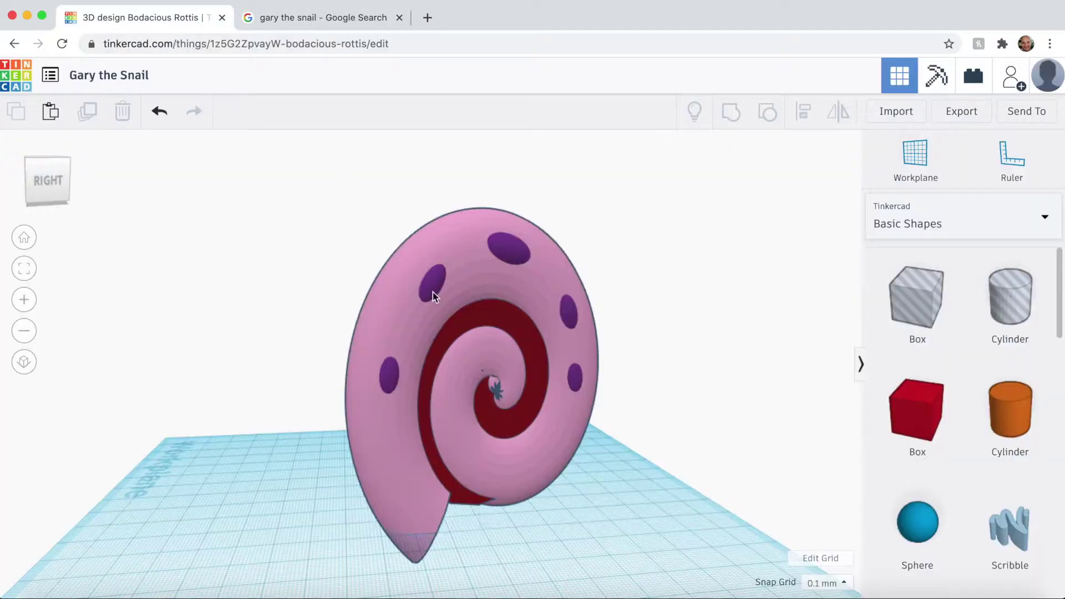
pyautogui.click(433, 292)
pyautogui.click(509, 258)
pyautogui.click(388, 374)
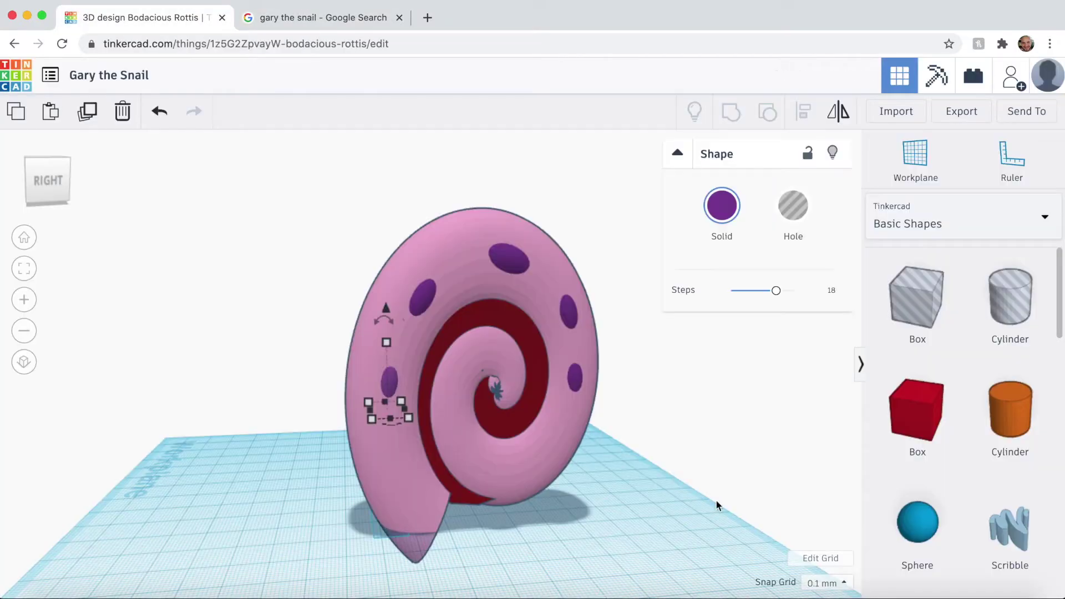
pyautogui.click(716, 502)
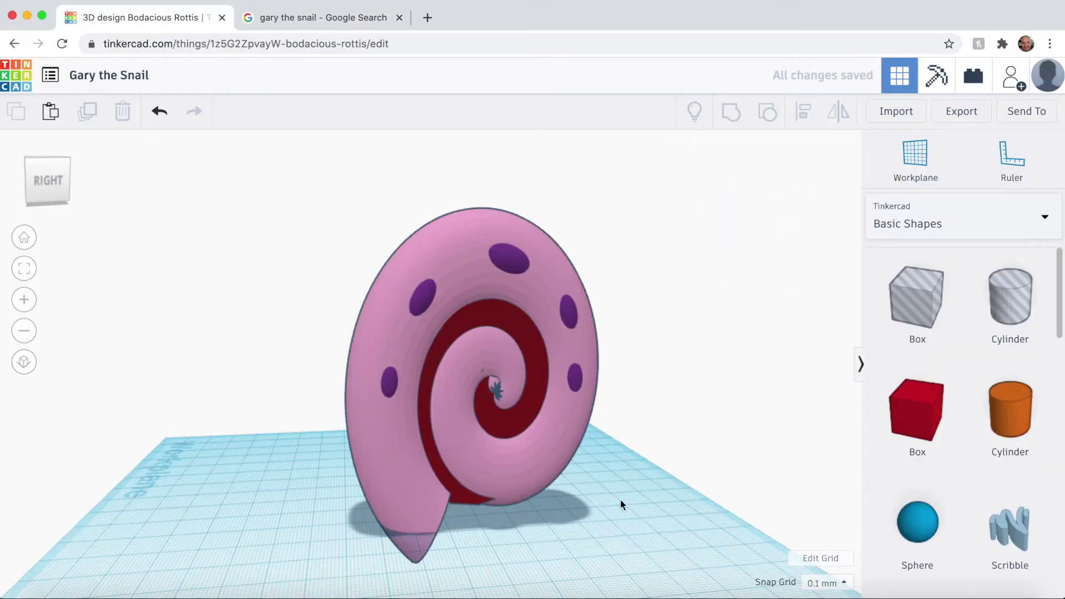
# Duplicate all five purple spots and move the copies through to the shell's opposite side, using a 1.0 mm snap grid
pyautogui.moveTo(620, 501); pyautogui.dragTo(422, 516, button='right')
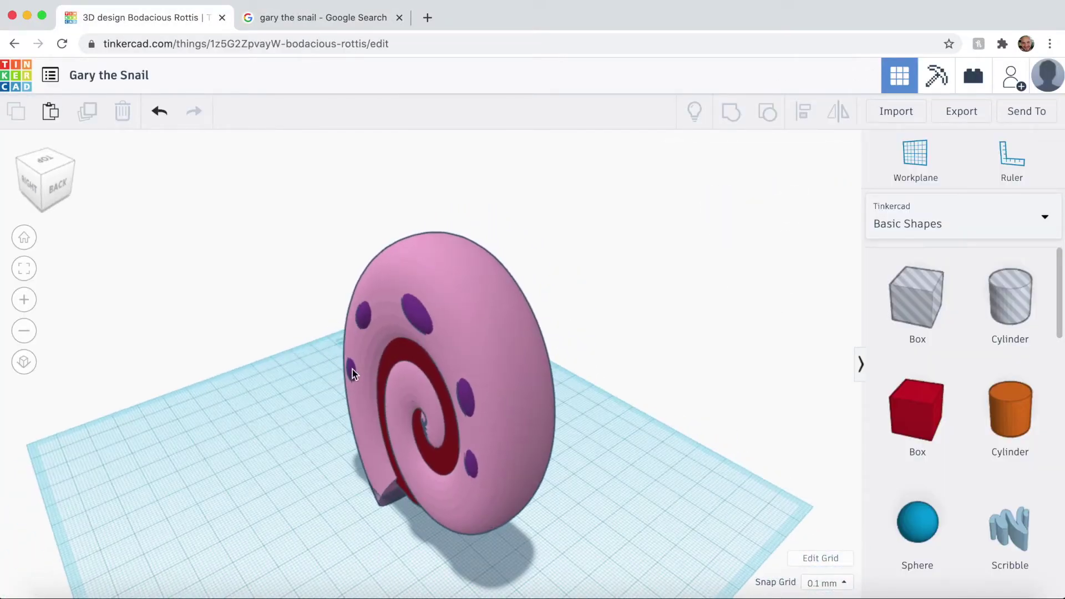
pyautogui.click(352, 369)
pyautogui.keyDown('shift'); pyautogui.click(362, 319); pyautogui.keyUp('shift')
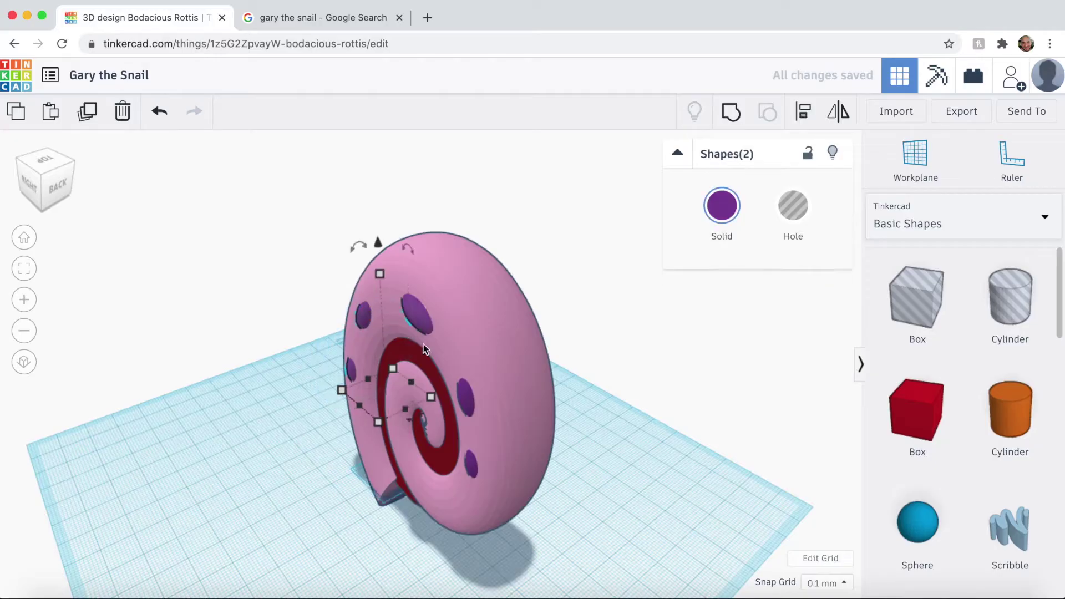
pyautogui.keyDown('shift'); pyautogui.click(472, 465); pyautogui.keyUp('shift')
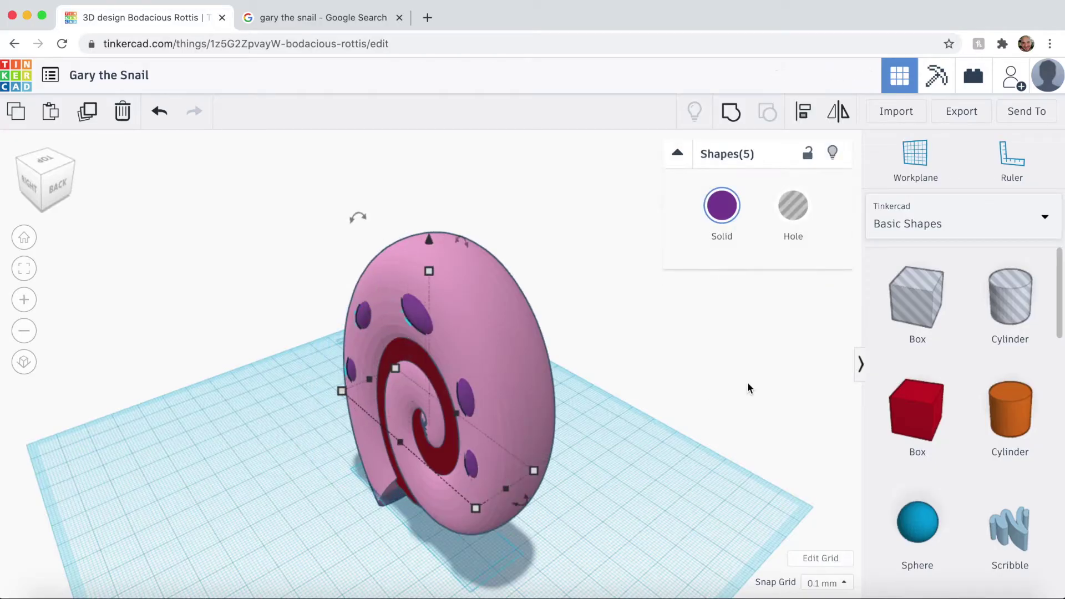
pyautogui.moveTo(682, 401); pyautogui.dragTo(517, 402, button='right')
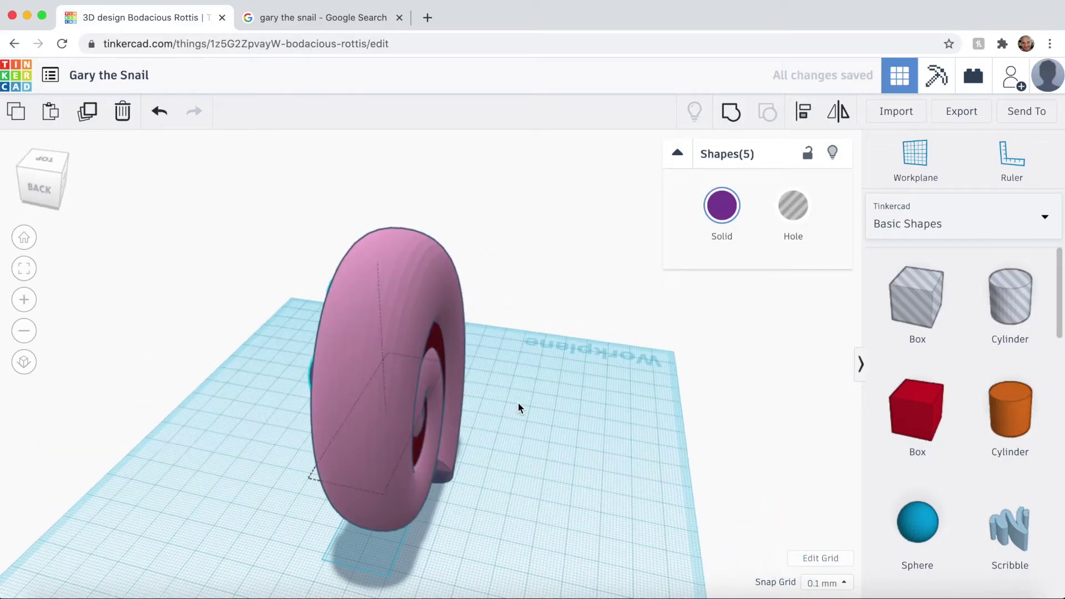
pyautogui.click(827, 582)
pyautogui.click(825, 519)
pyautogui.moveTo(692, 497); pyautogui.dragTo(436, 450, button='right')
# Adjust the small lower spot on the shell's opposite side and inspect the spots on both faces
pyautogui.click(306, 370)
pyautogui.moveTo(319, 398); pyautogui.dragTo(349, 478, button='right')
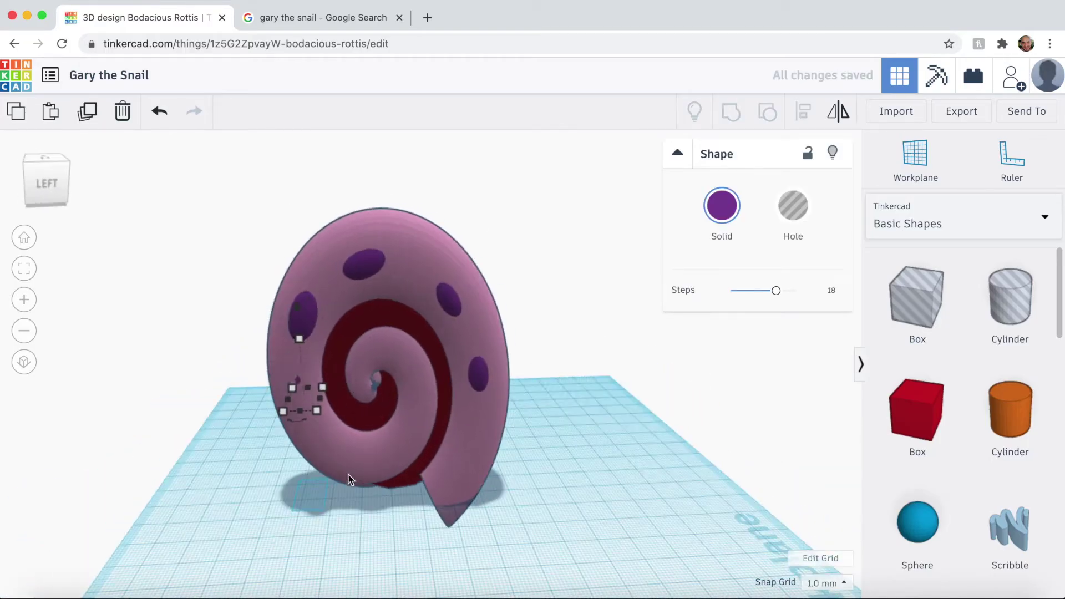
pyautogui.click(186, 462)
pyautogui.moveTo(299, 369); pyautogui.dragTo(234, 358, button='right')
pyautogui.click(443, 346)
pyautogui.moveTo(422, 421); pyautogui.dragTo(214, 377, button='right')
pyautogui.click(215, 377)
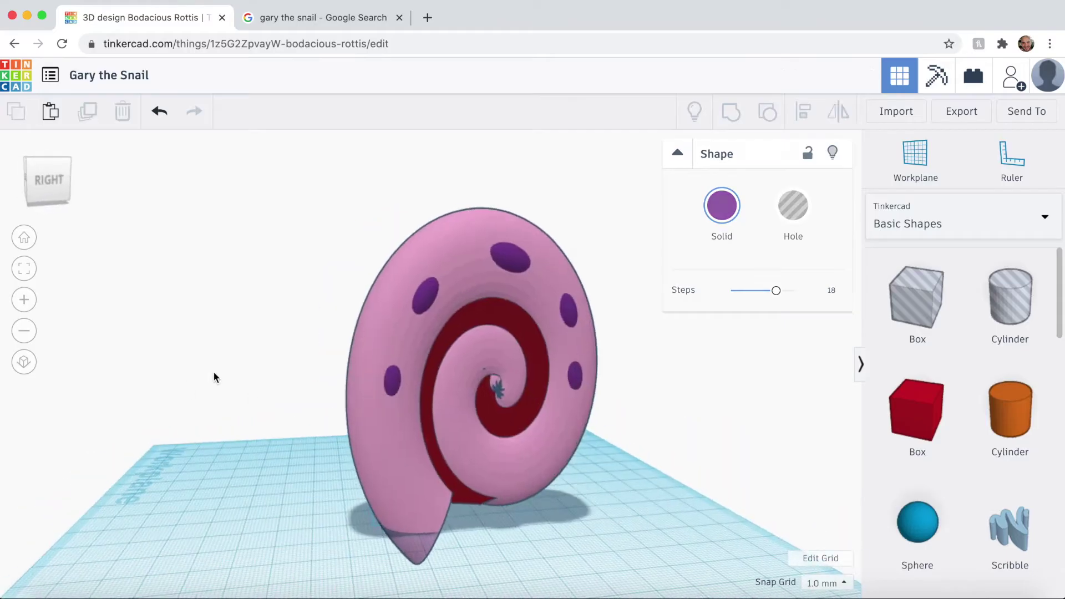
# Group the shell, red spiral and all spots into one multicolour shape
pyautogui.hotkey('ctrl', 'a')
pyautogui.hotkey('ctrl', 'g')
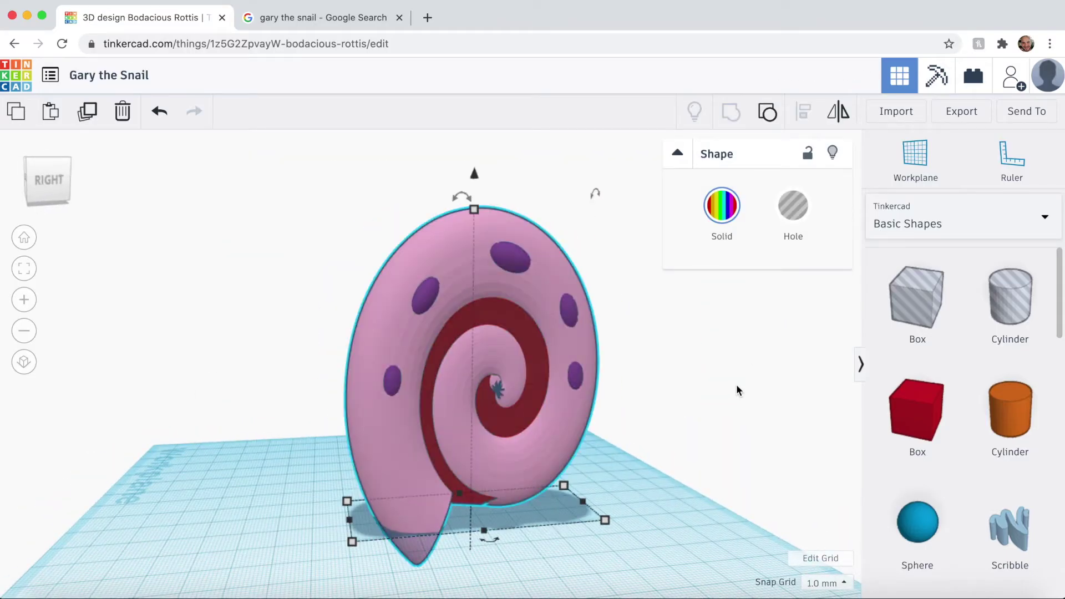
pyautogui.click(736, 384)
pyautogui.moveTo(335, 424); pyautogui.dragTo(311, 427, button='right')
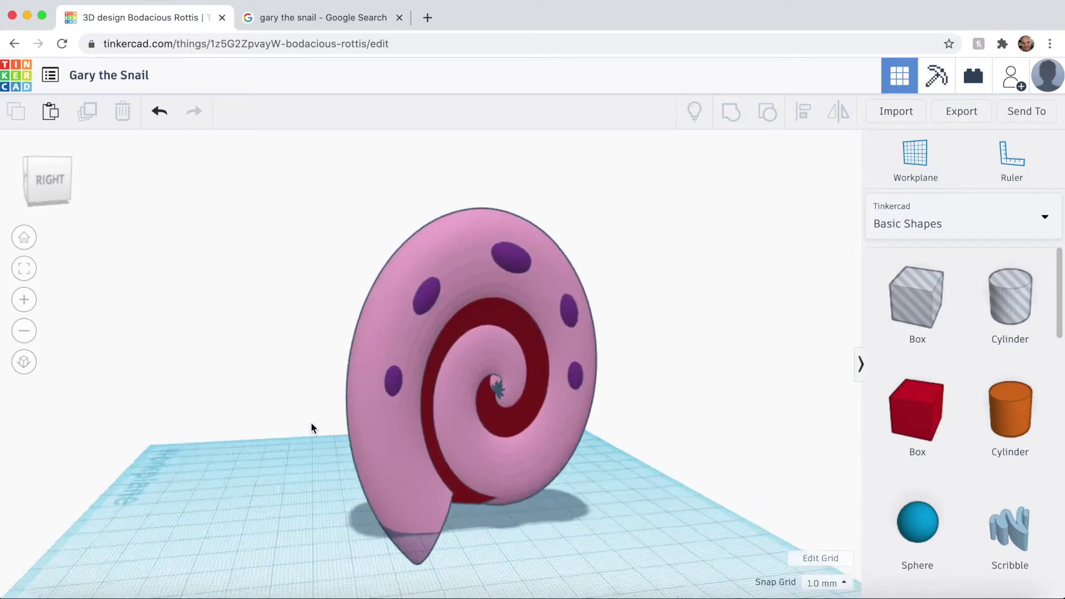
# Check the shell's base in the reference image, then place a p-ring from the shape generators on the workplane beside the shell
pyautogui.click(322, 17)
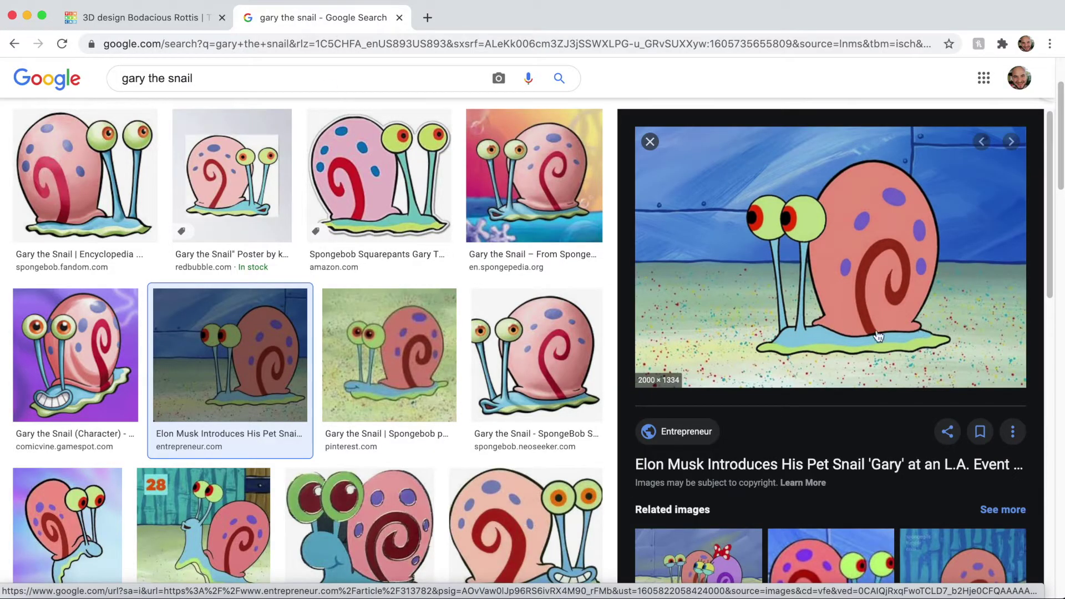
pyautogui.click(183, 17)
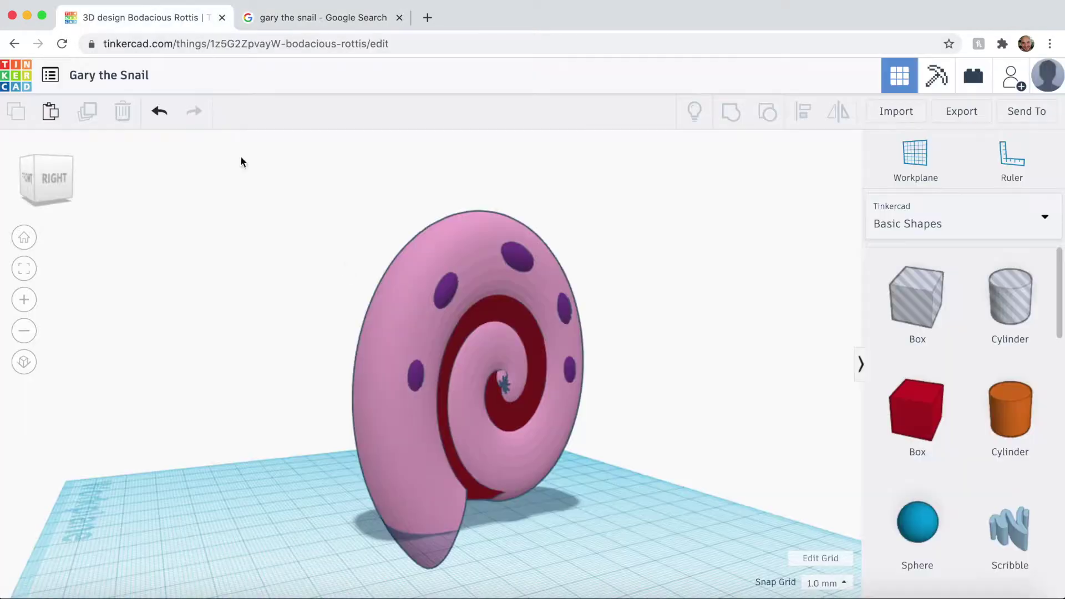
pyautogui.moveTo(634, 374); pyautogui.dragTo(604, 321, button='right')
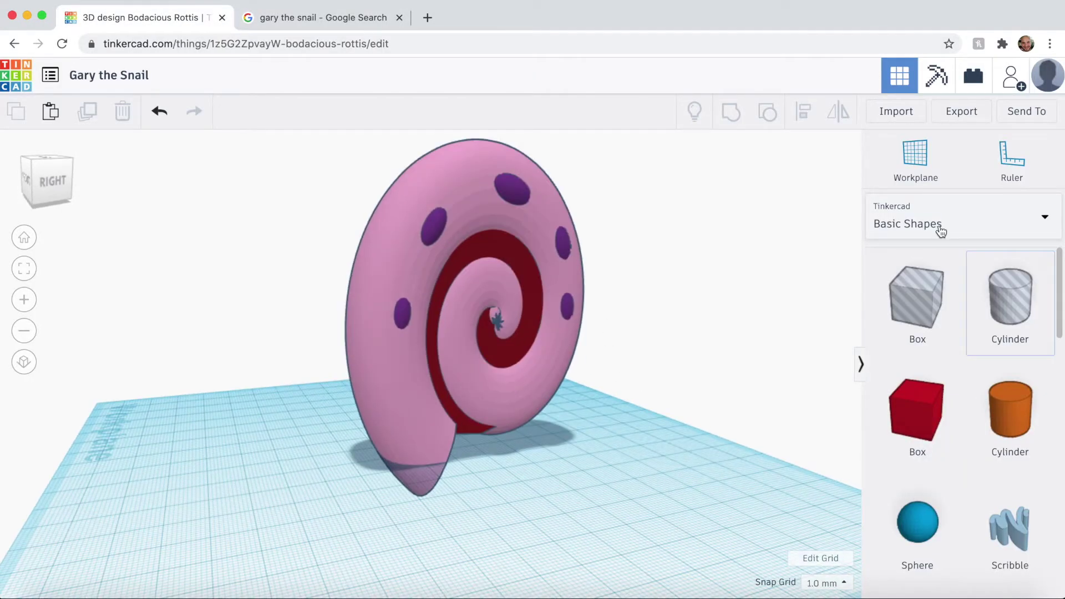
pyautogui.click(937, 228)
pyautogui.click(921, 456)
pyautogui.scroll(-5, 949, 456)
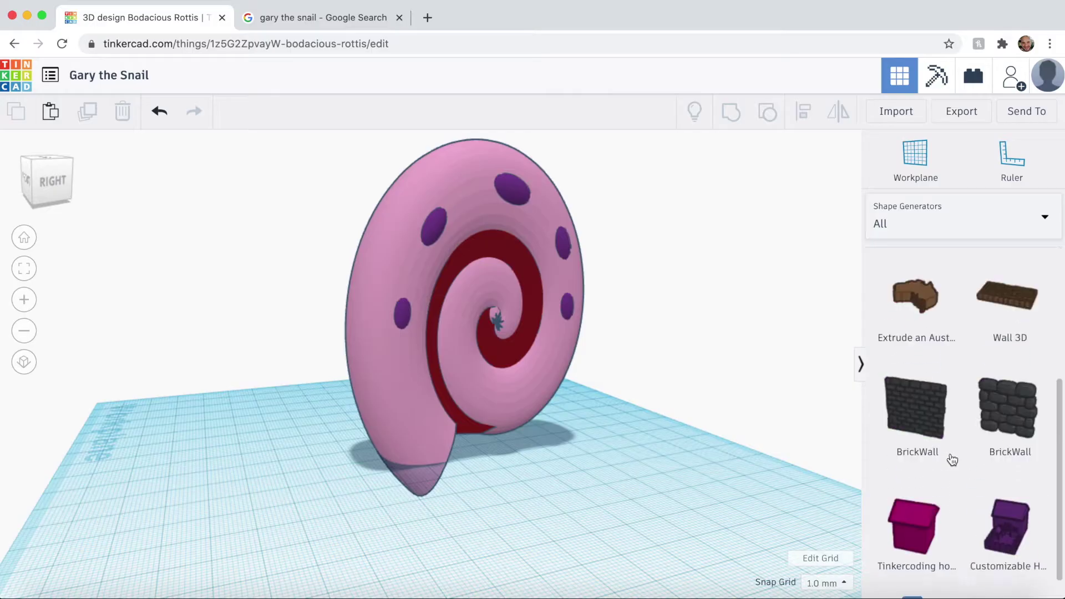
pyautogui.click(1016, 576)
pyautogui.scroll(-5, 1014, 582)
pyautogui.click(1015, 579)
pyautogui.scroll(-5, 1015, 581)
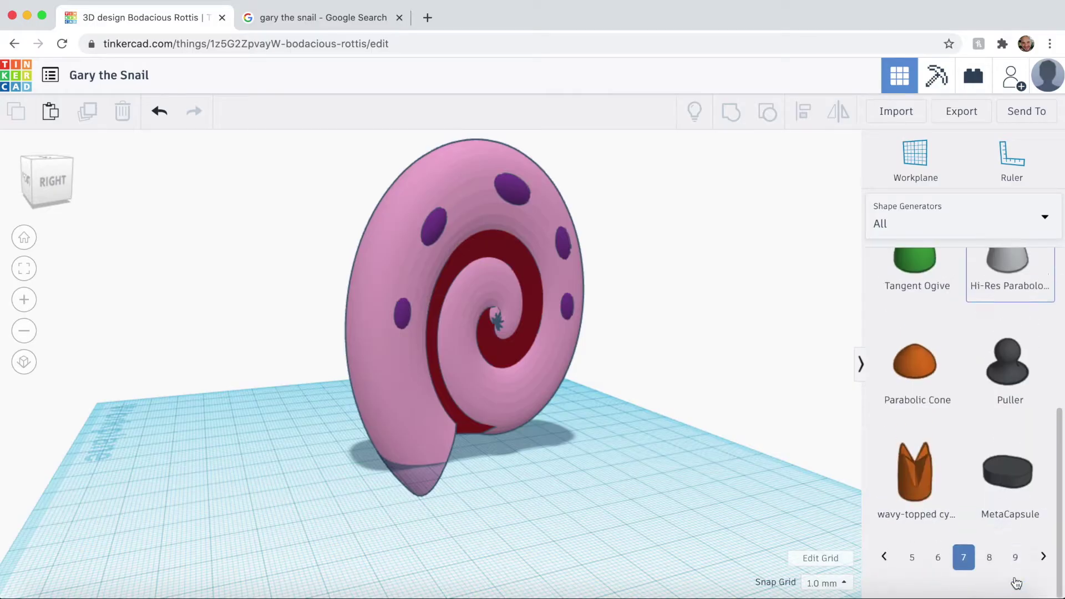
pyautogui.click(993, 580)
pyautogui.moveTo(914, 429); pyautogui.dragTo(609, 505)
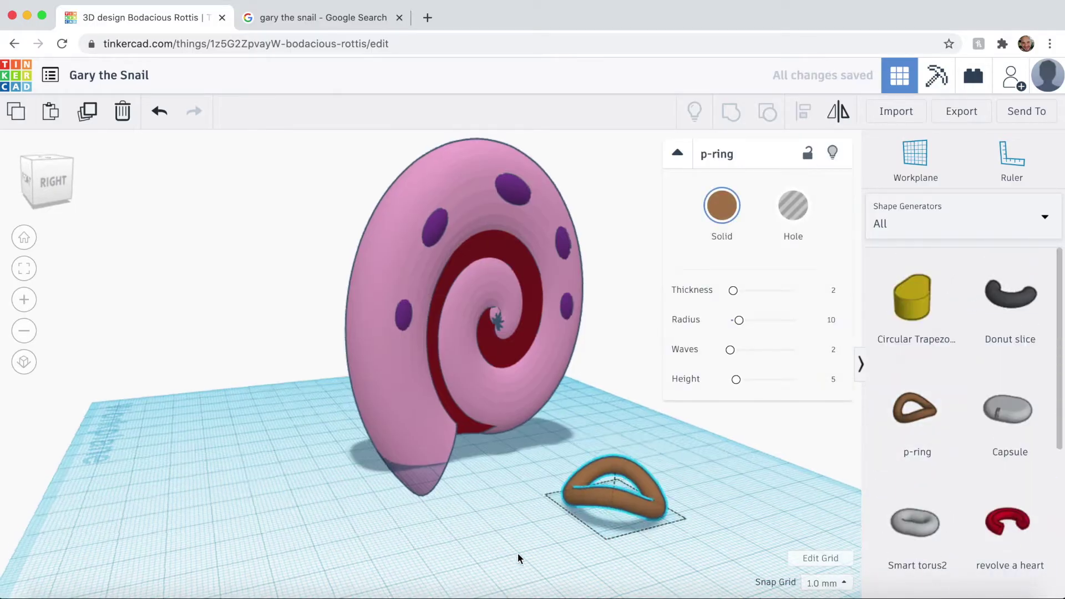
# Stretch the p-ring parallel to the shell to a length of 64 mm
pyautogui.moveTo(517, 554); pyautogui.dragTo(662, 477, button='right')
pyautogui.moveTo(683, 505); pyautogui.dragTo(684, 482)
pyautogui.moveTo(683, 483); pyautogui.dragTo(538, 498, button='right')
pyautogui.moveTo(565, 472); pyautogui.dragTo(395, 484)
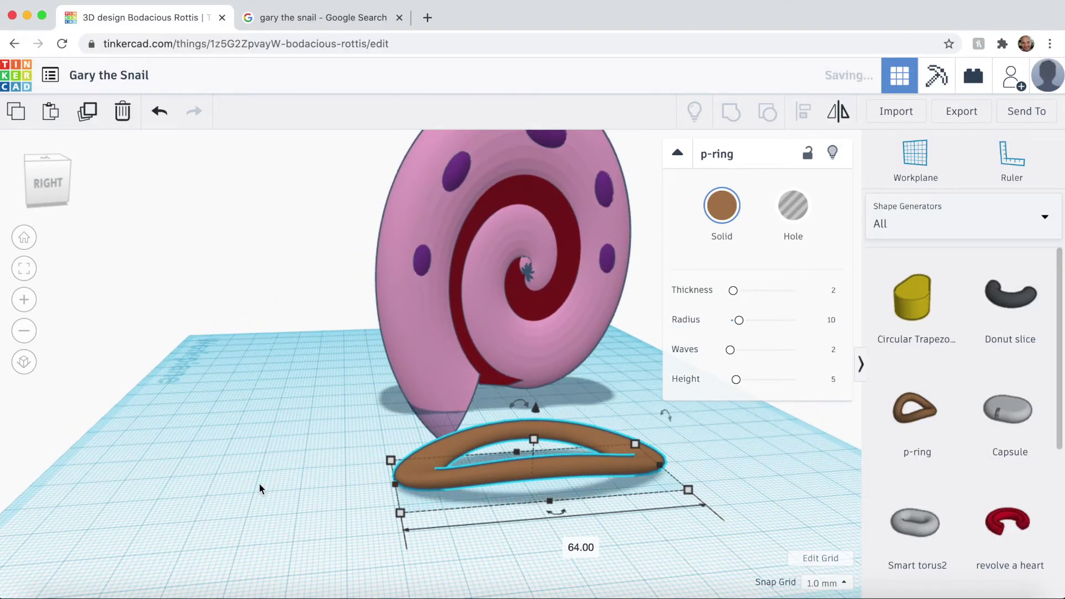
# Fit the p-ring around the shell's base, raised about 6 mm, and increase its thickness to 3.73
pyautogui.moveTo(259, 485); pyautogui.dragTo(488, 320, button='right')
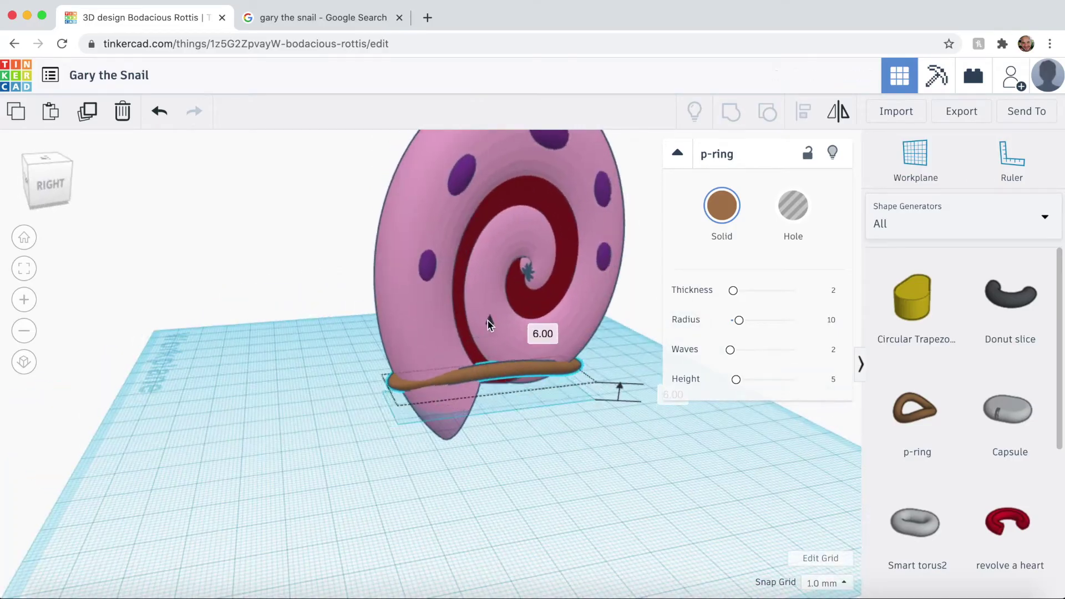
pyautogui.click(294, 497)
pyautogui.moveTo(295, 497); pyautogui.dragTo(721, 358, button='right')
pyautogui.moveTo(746, 300); pyautogui.dragTo(751, 300)
pyautogui.moveTo(451, 457); pyautogui.dragTo(306, 463, button='right')
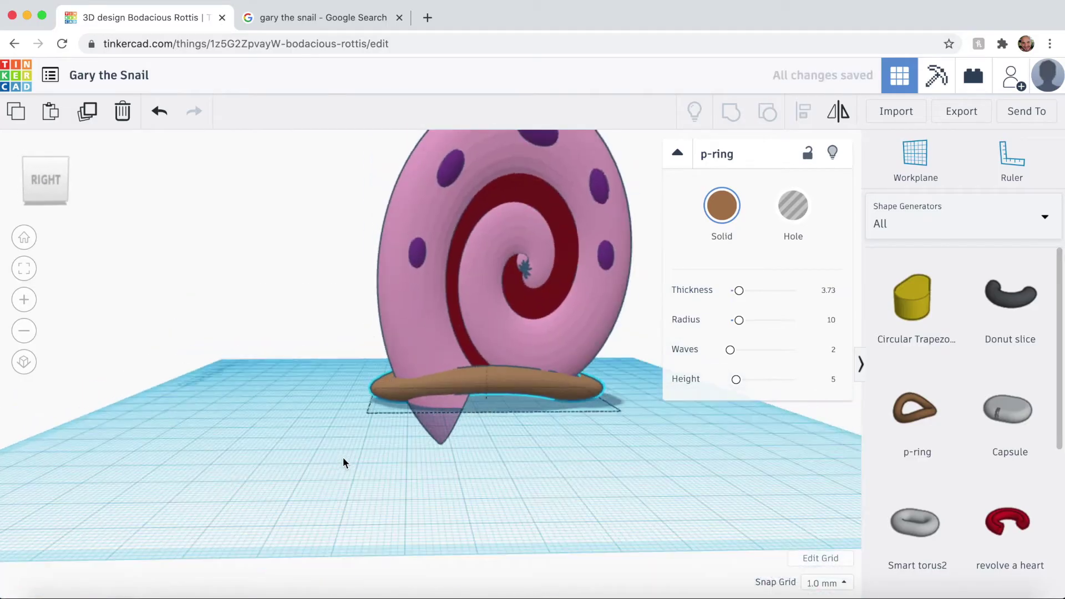
# Colour the p-ring the same light pink as the shell and compare it with the reference image
pyautogui.click(722, 206)
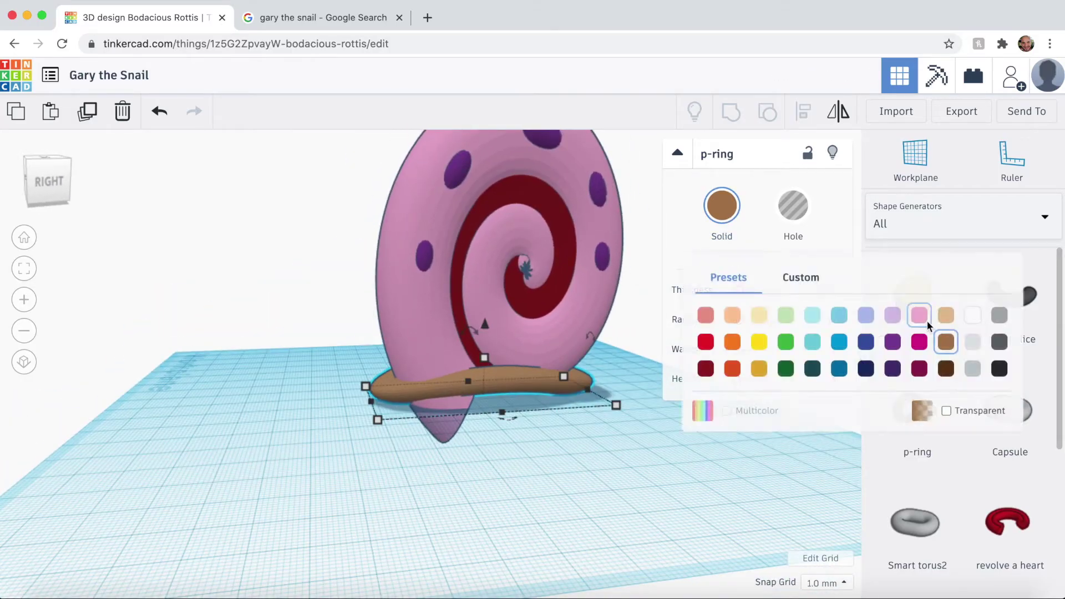
pyautogui.click(917, 311)
pyautogui.click(699, 504)
pyautogui.click(366, 18)
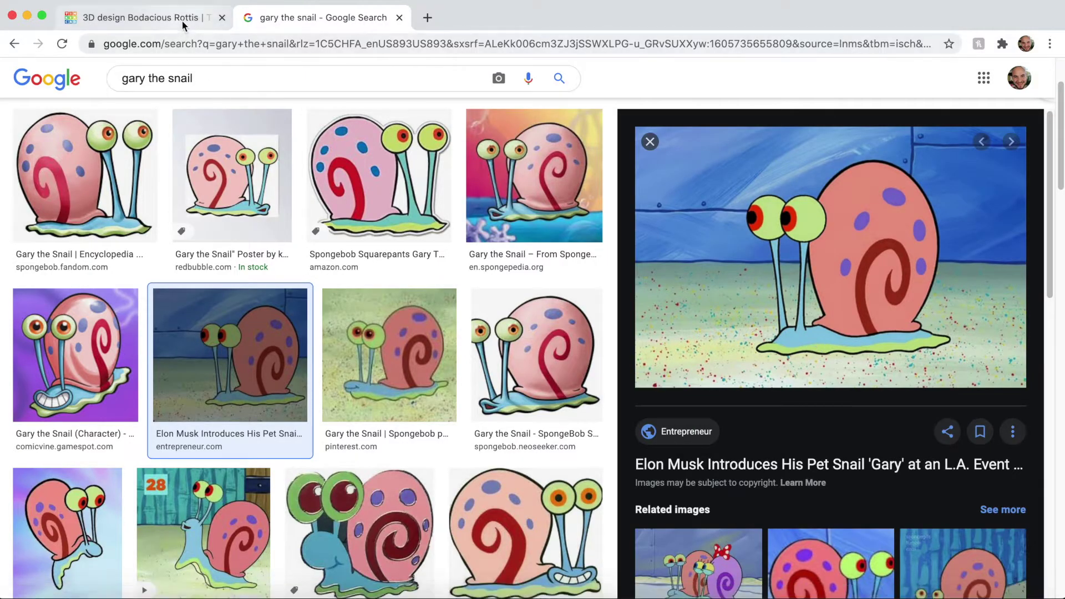
pyautogui.click(167, 17)
# Group the pink ring with the spotted shell, keeping the multicolour setting
pyautogui.click(469, 388)
pyautogui.keyDown('shift'); pyautogui.click(408, 251); pyautogui.keyUp('shift')
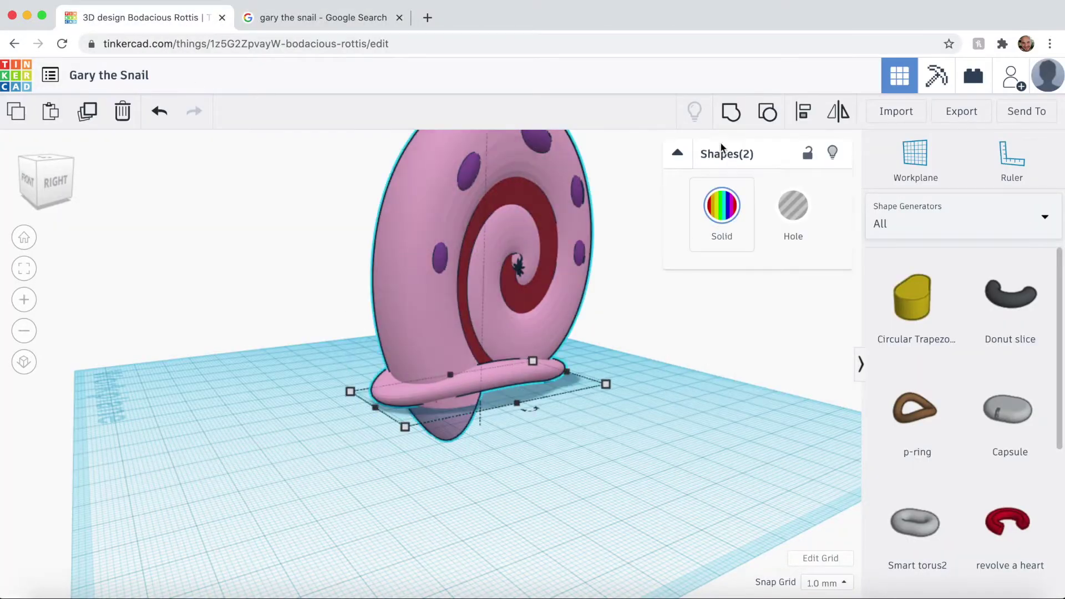
pyautogui.hotkey('ctrl', 'g')
pyautogui.click(609, 480)
# Place an Extrusion from the featured shape generators near the shell, spacing the two apart on the workplane
pyautogui.moveTo(608, 478); pyautogui.dragTo(683, 411, button='right')
pyautogui.click(930, 229)
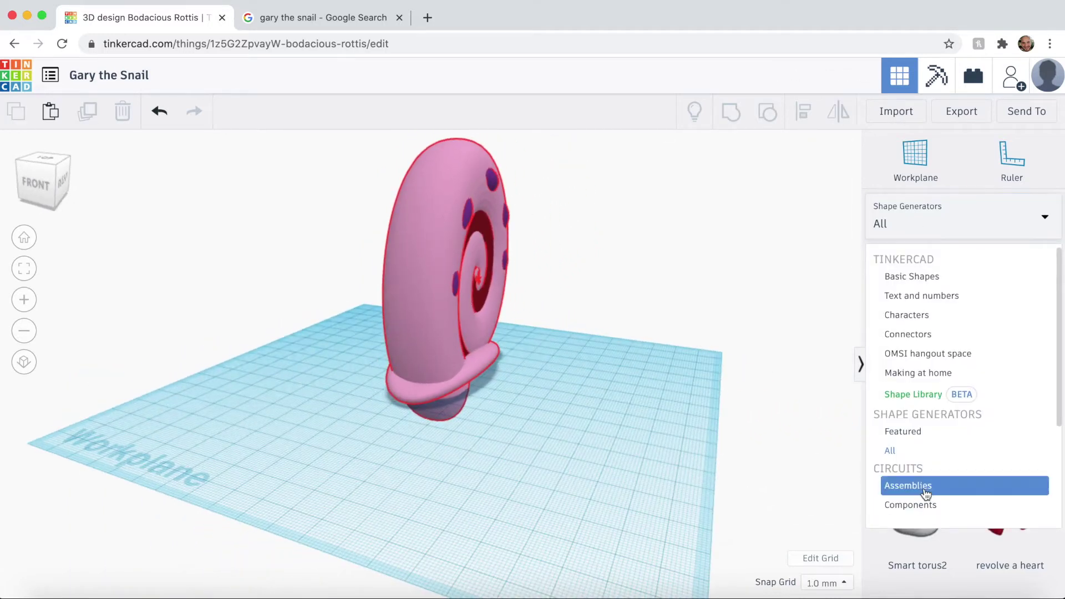
pyautogui.click(925, 434)
pyautogui.moveTo(907, 322); pyautogui.dragTo(526, 444)
pyautogui.moveTo(397, 367); pyautogui.dragTo(273, 345)
pyautogui.click(531, 406)
pyautogui.moveTo(514, 313); pyautogui.dragTo(515, 388, button='right')
pyautogui.moveTo(541, 450); pyautogui.dragTo(441, 404)
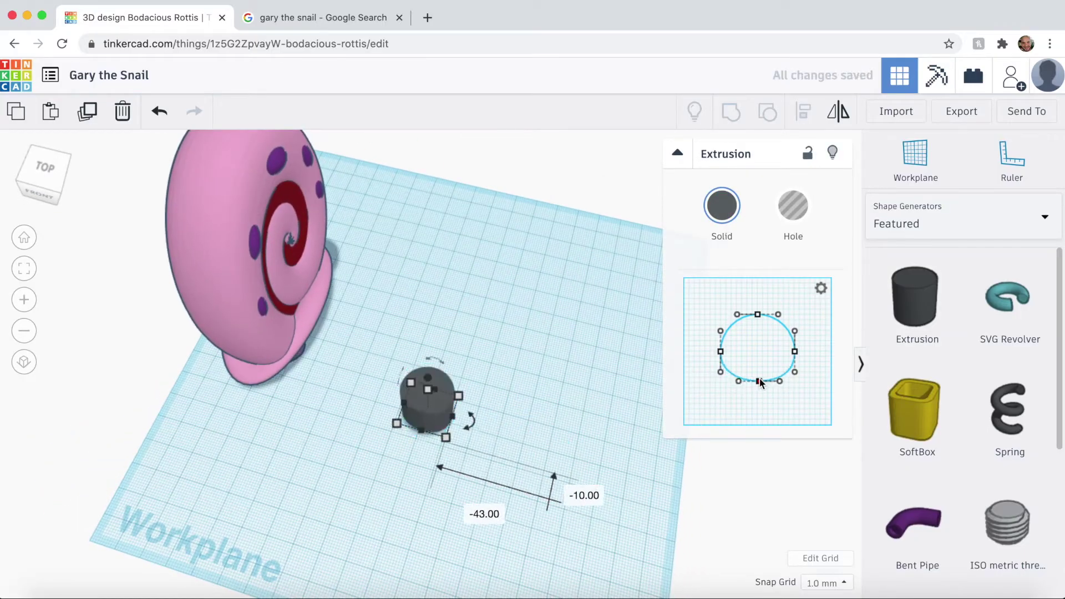
# Reshape the extrusion's round profile into a flattened teardrop with a narrow, pointed tail on one side
pyautogui.moveTo(797, 347); pyautogui.dragTo(840, 322)
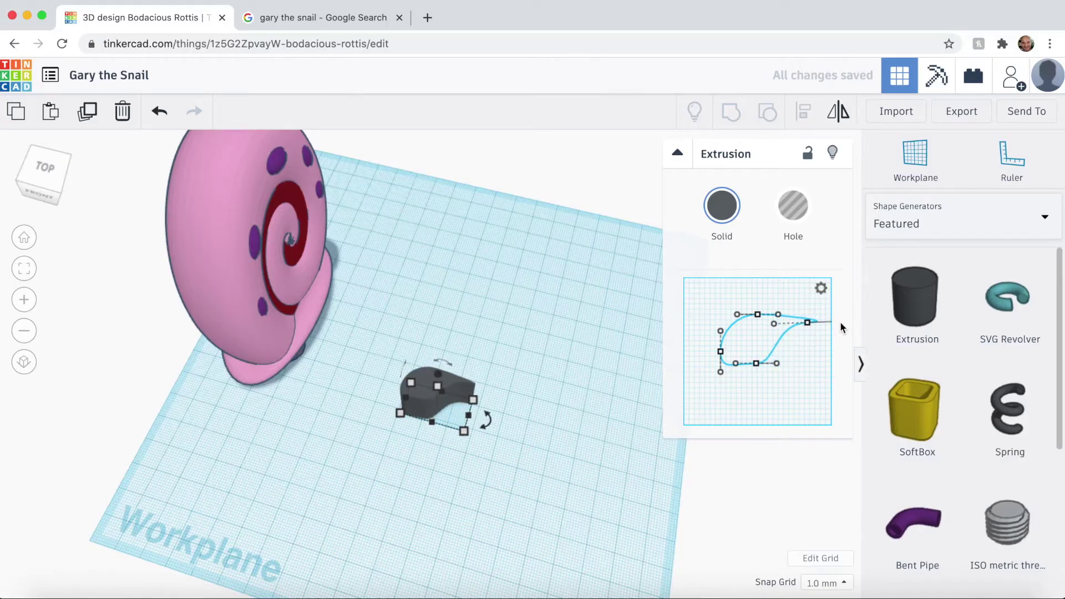
pyautogui.scroll(5, 494, 457)
pyautogui.moveTo(488, 452); pyautogui.dragTo(401, 286, button='right')
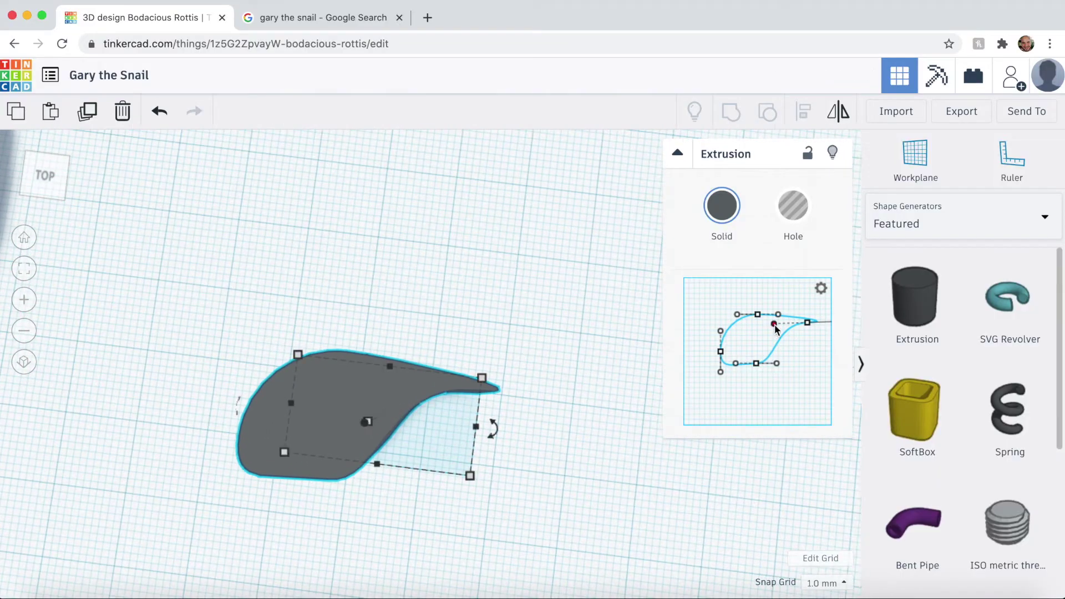
pyautogui.moveTo(775, 329); pyautogui.dragTo(781, 329)
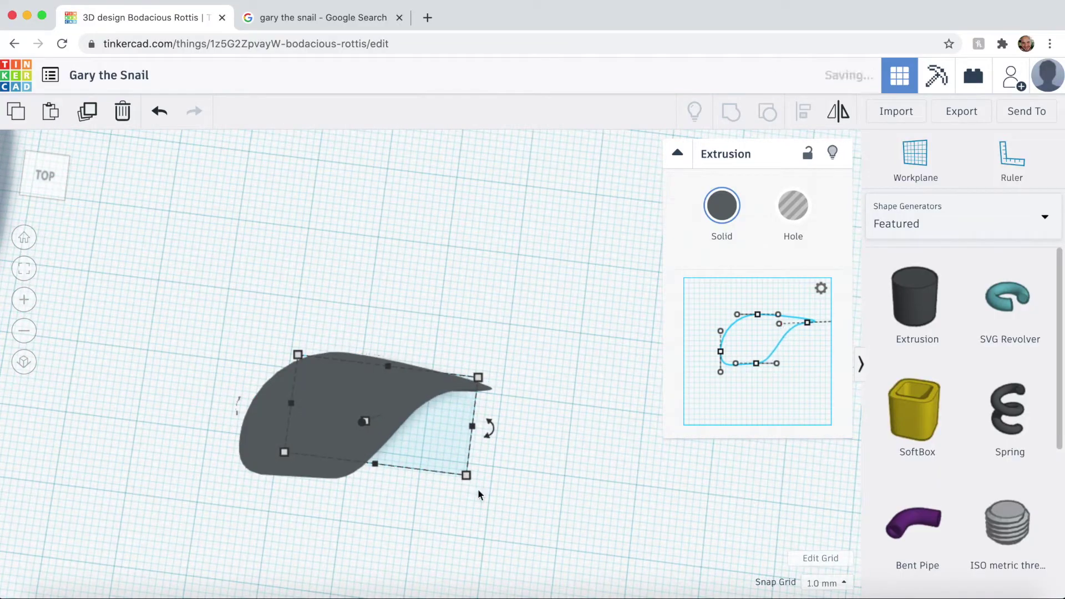
# Resize the extrusion to about 32 mm long and reshape its profile into a fuller teardrop with a slanted lower edge
pyautogui.moveTo(472, 426); pyautogui.dragTo(585, 439)
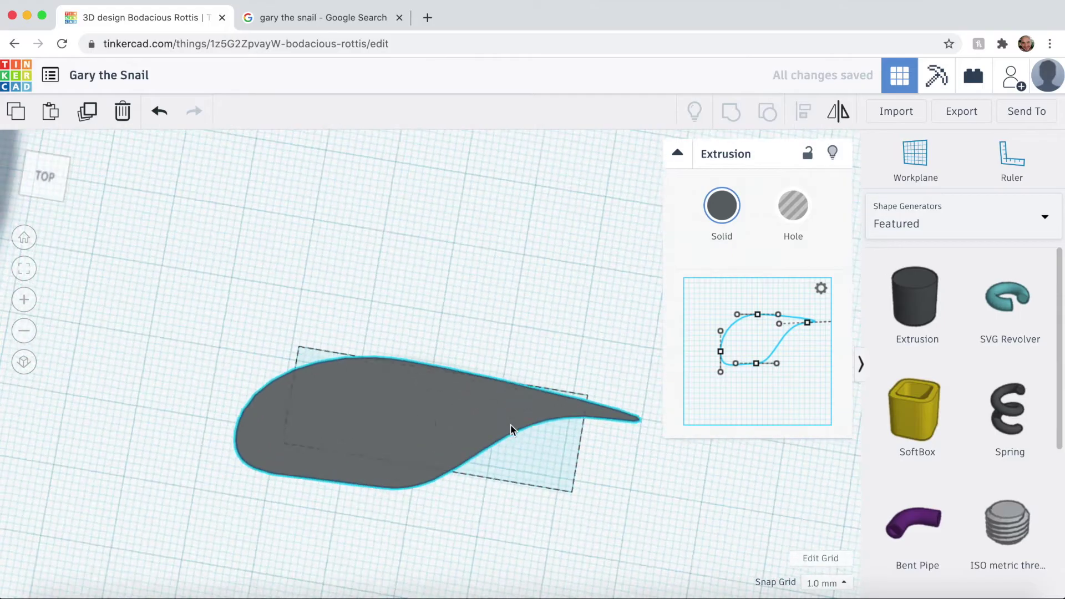
pyautogui.moveTo(511, 424); pyautogui.dragTo(383, 397)
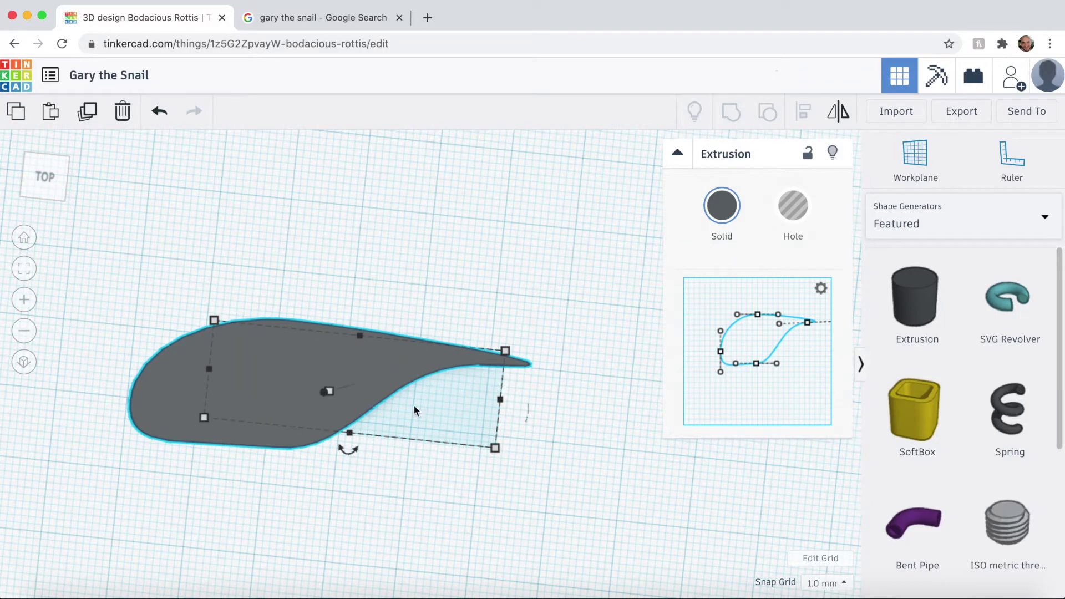
pyautogui.moveTo(758, 369); pyautogui.dragTo(756, 365)
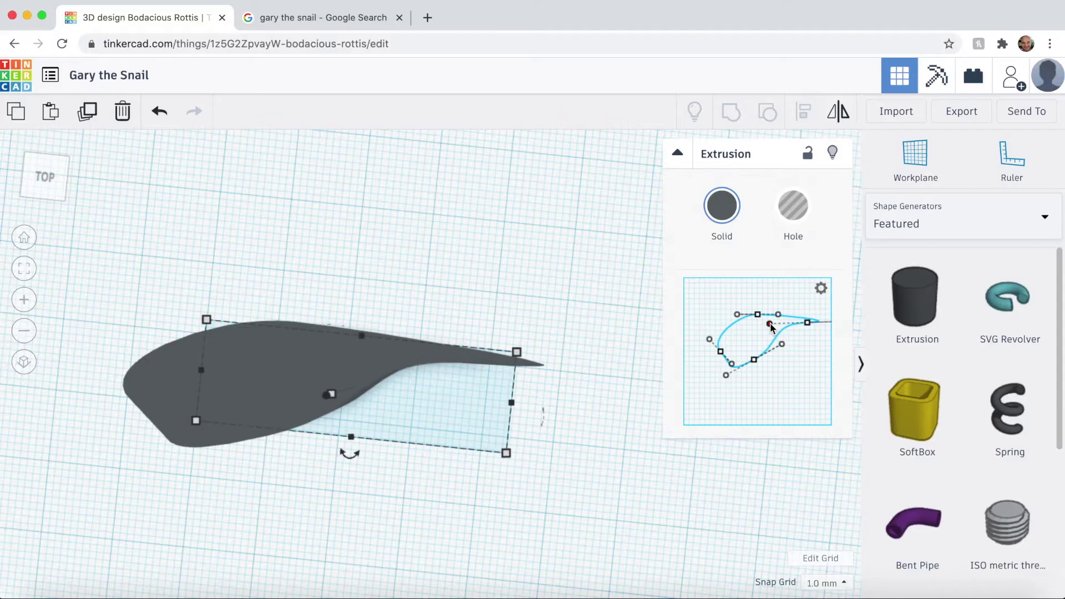
pyautogui.moveTo(511, 403); pyautogui.dragTo(435, 394)
pyautogui.moveTo(387, 352); pyautogui.dragTo(511, 366, button='right')
pyautogui.moveTo(770, 324); pyautogui.dragTo(775, 324)
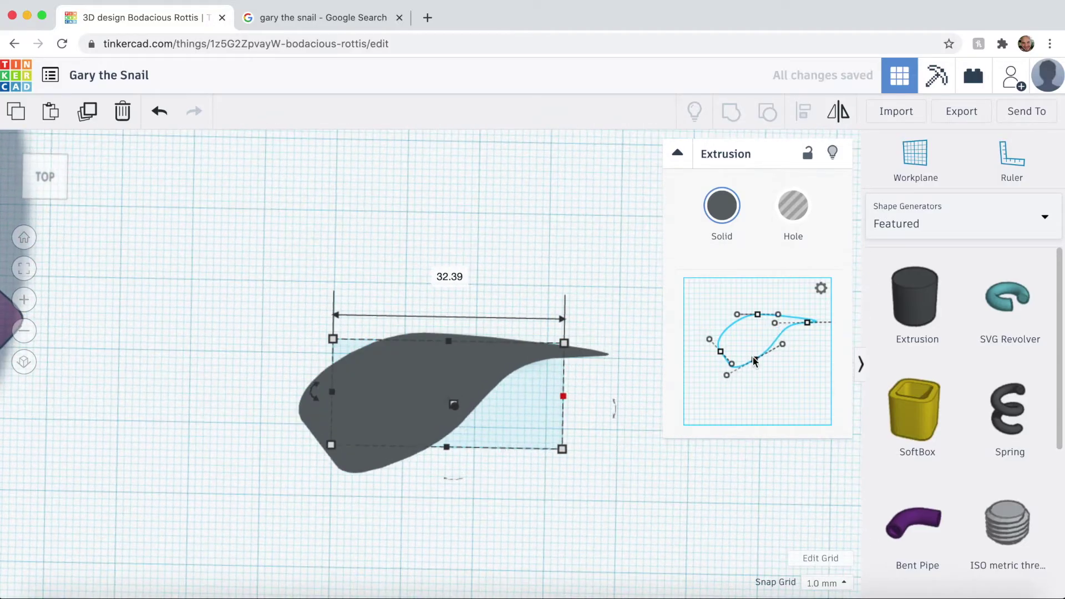
pyautogui.moveTo(754, 360); pyautogui.dragTo(745, 298)
pyautogui.click(607, 469)
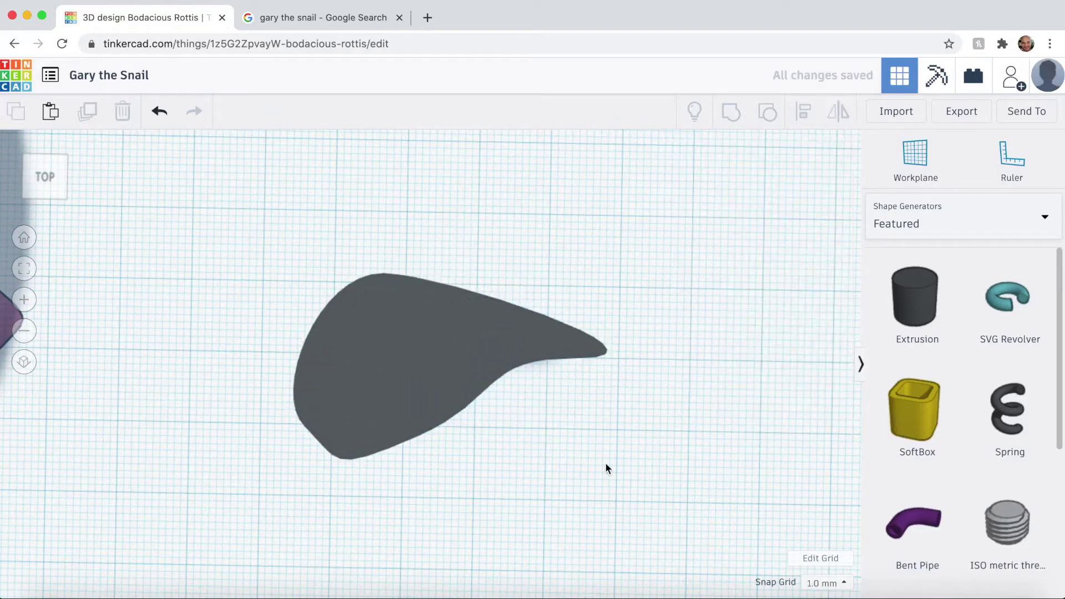
# Duplicate the teardrop, mirror the copy and shift it sideways so the two narrow tails meet
pyautogui.click(530, 349)
pyautogui.hotkey('ctrl', 'd')
pyautogui.click(839, 111)
pyautogui.click(447, 460)
pyautogui.hotkey('shift', 'Right')
pyautogui.hotkey('shift', 'Right')
pyautogui.hotkey('shift', 'Right')
# Group the two mirrored teardrops into one bow-tie shape
pyautogui.moveTo(505, 509); pyautogui.dragTo(493, 447, button='right')
pyautogui.scroll(-6, 483, 441)
pyautogui.keyDown('shift'); pyautogui.click(341, 371); pyautogui.keyUp('shift')
pyautogui.hotkey('ctrl', 'g')
pyautogui.click(574, 476)
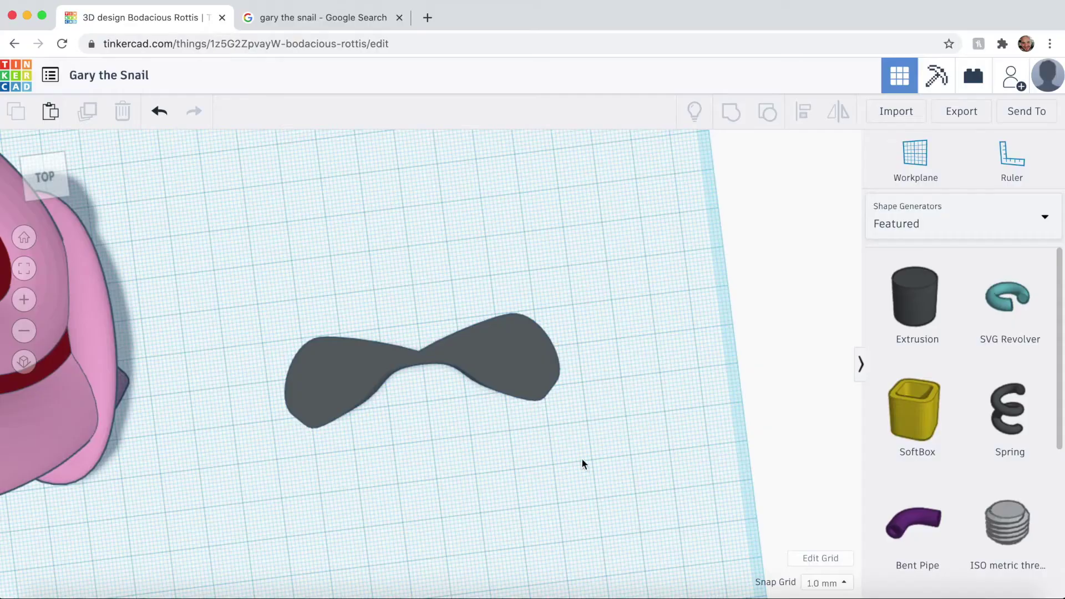
# Rotate the bow-tie shape so its profile stands upright beside the shell
pyautogui.click(494, 355)
pyautogui.moveTo(494, 355); pyautogui.dragTo(360, 332, button='right')
pyautogui.moveTo(374, 283); pyautogui.dragTo(247, 471)
pyautogui.moveTo(247, 471); pyautogui.dragTo(486, 503, button='right')
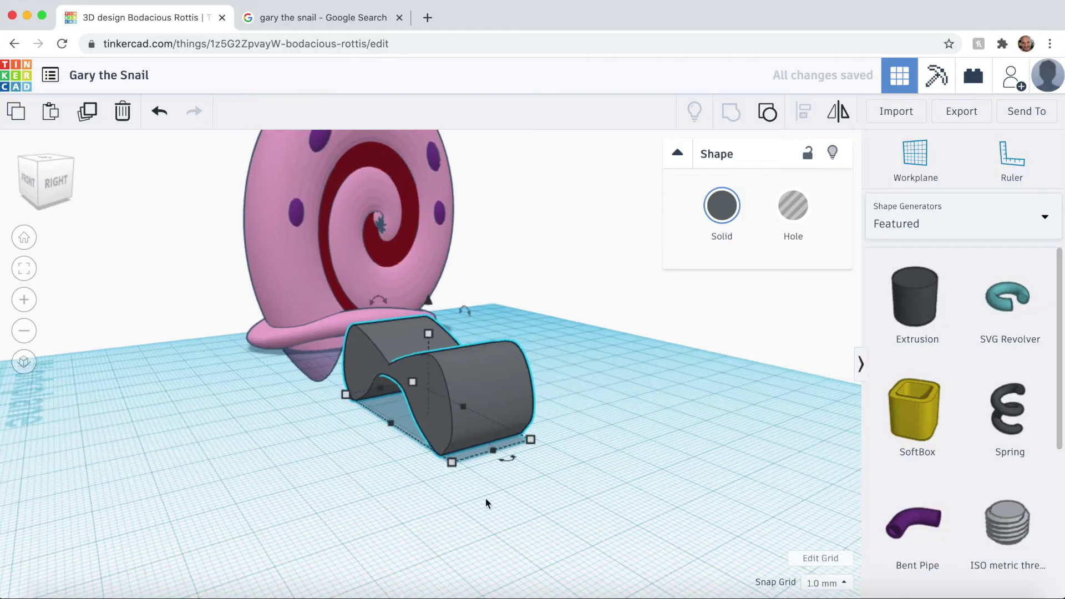
# Place a solid Box from the Basic Shapes on the workplane beside the bow-tie shape
pyautogui.click(898, 222)
pyautogui.click(912, 276)
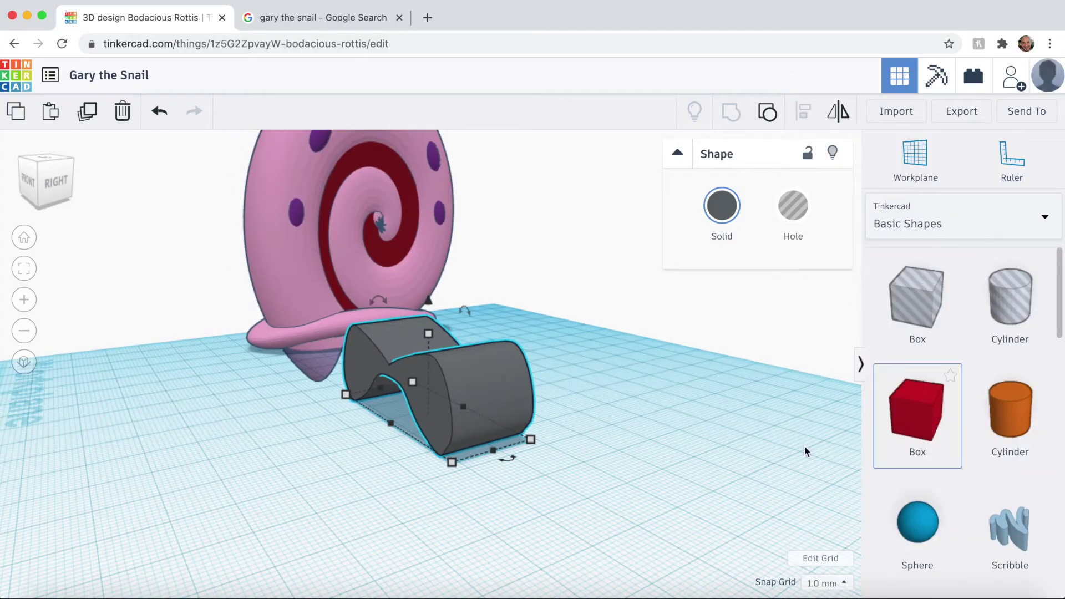
pyautogui.moveTo(918, 410); pyautogui.dragTo(286, 456)
pyautogui.click(535, 541)
# Turn the bow-tie shape into a hole and move it over the red box
pyautogui.click(466, 427)
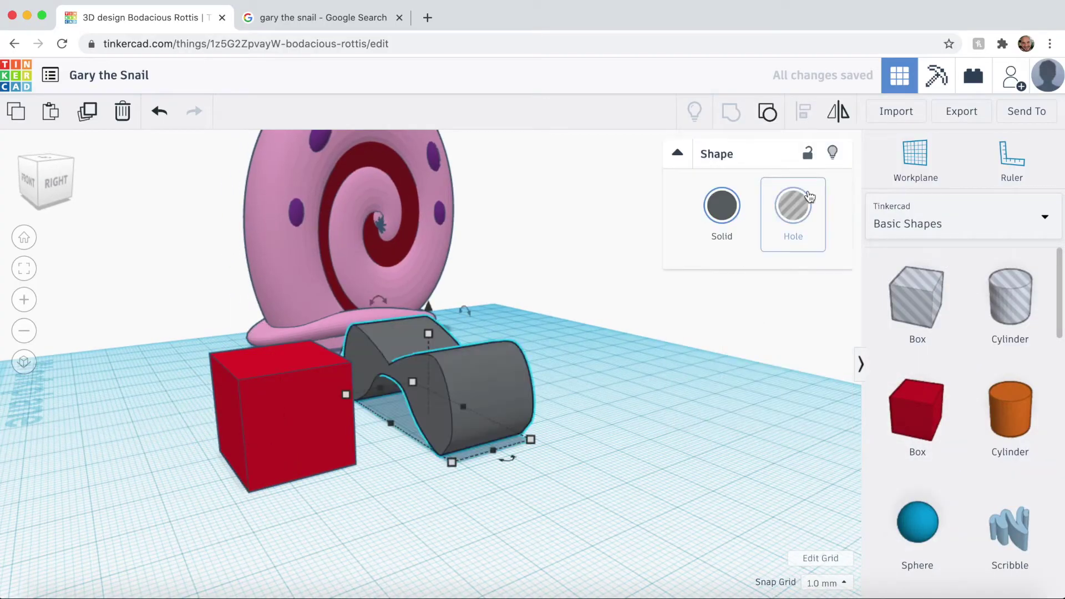
pyautogui.click(810, 197)
pyautogui.moveTo(465, 413); pyautogui.dragTo(315, 438)
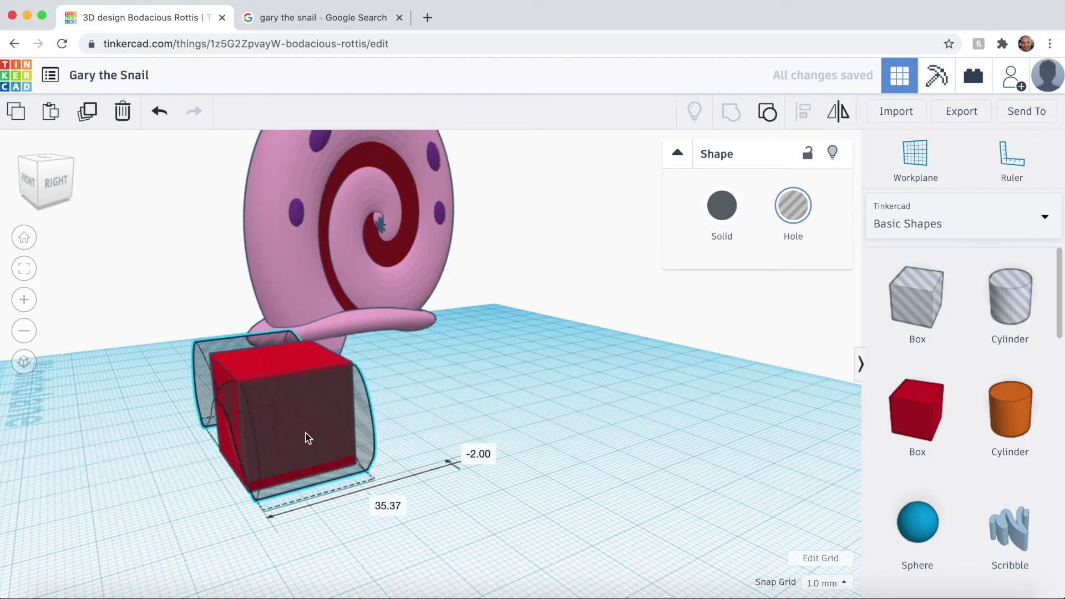
# Nudge the red box sideways until one of its edges lines up with the hole's narrow middle
pyautogui.moveTo(204, 485); pyautogui.dragTo(395, 471, button='right')
pyautogui.click(472, 415)
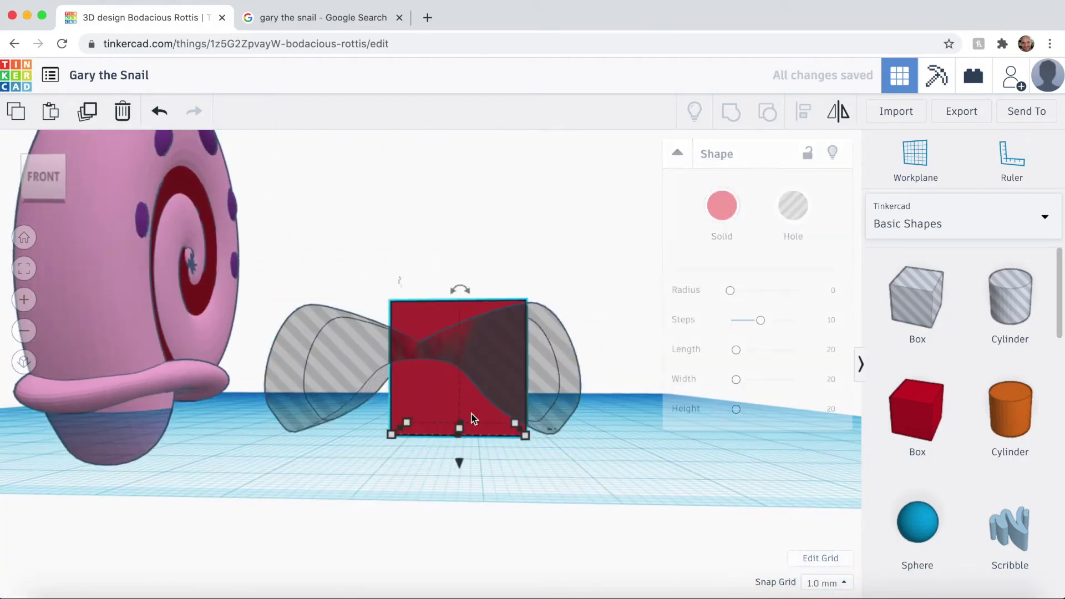
pyautogui.press('Right')
pyautogui.press('Right')
pyautogui.press('Right')
pyautogui.press('Right')
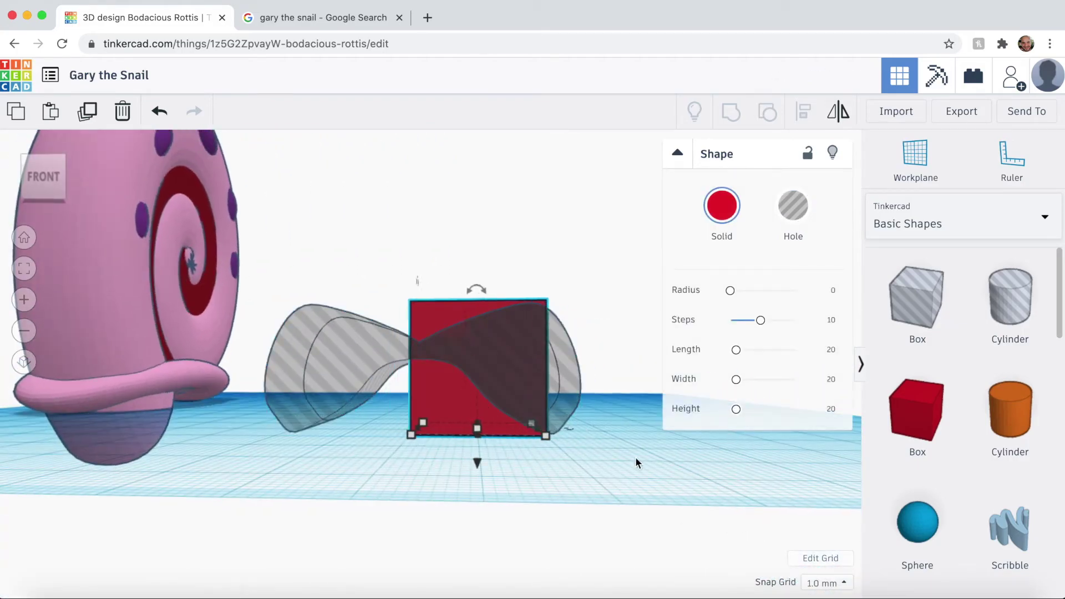
pyautogui.scroll(10, 571, 409)
pyautogui.scroll(-12, 571, 409)
pyautogui.scroll(5, 571, 413)
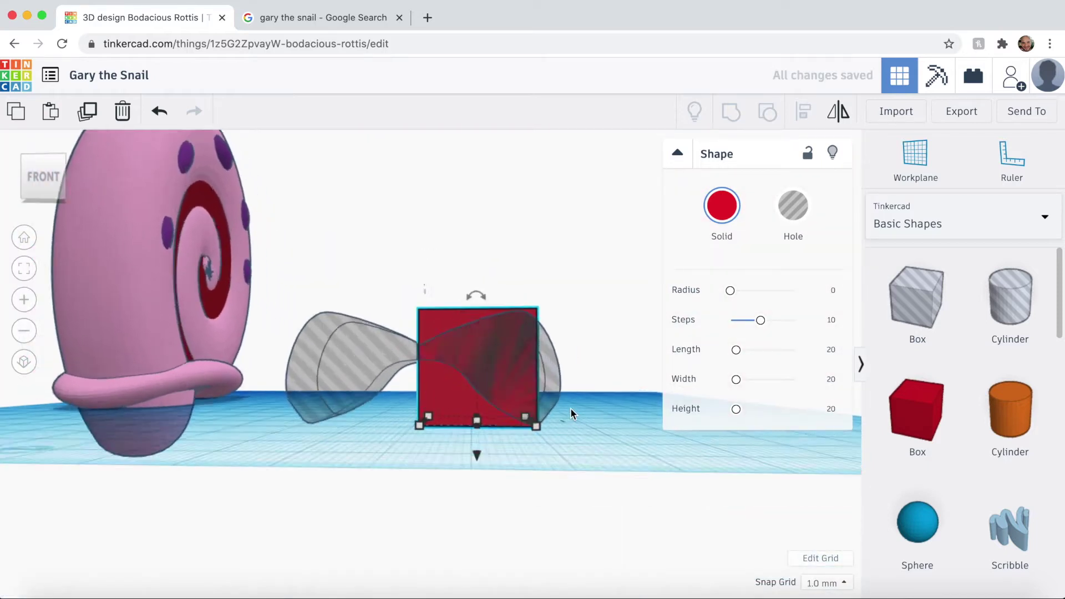
# Set the snap grid to 0.1 mm and fine-tune the hole's height relative to the box's base
pyautogui.keyDown('shift'); pyautogui.click(333, 362); pyautogui.keyUp('shift')
pyautogui.moveTo(423, 486); pyautogui.dragTo(420, 492)
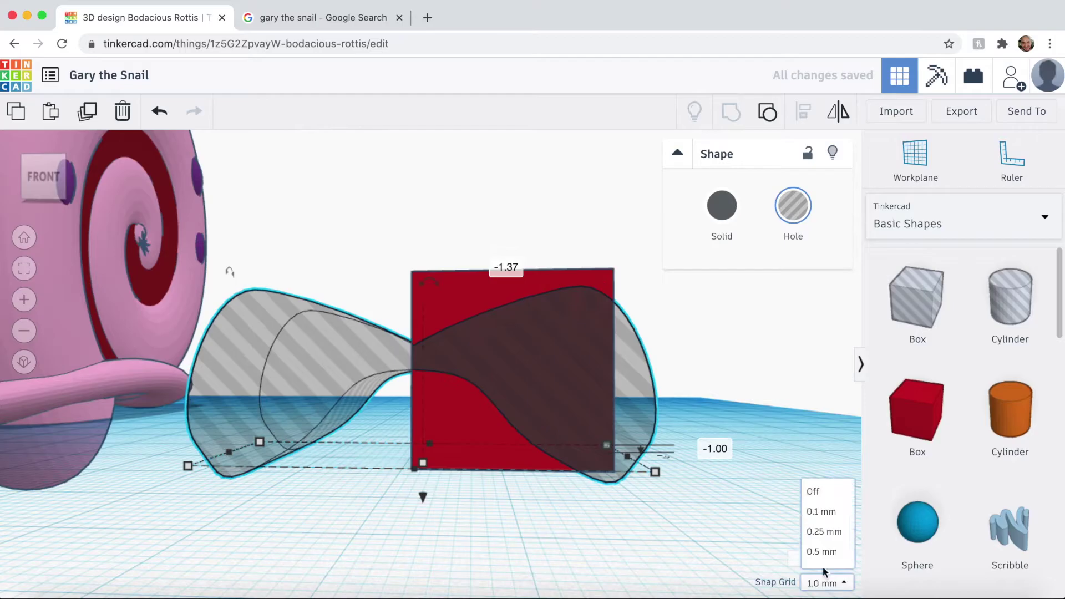
pyautogui.click(823, 449)
pyautogui.moveTo(423, 500); pyautogui.dragTo(421, 495)
pyautogui.click(502, 431)
pyautogui.click(625, 509)
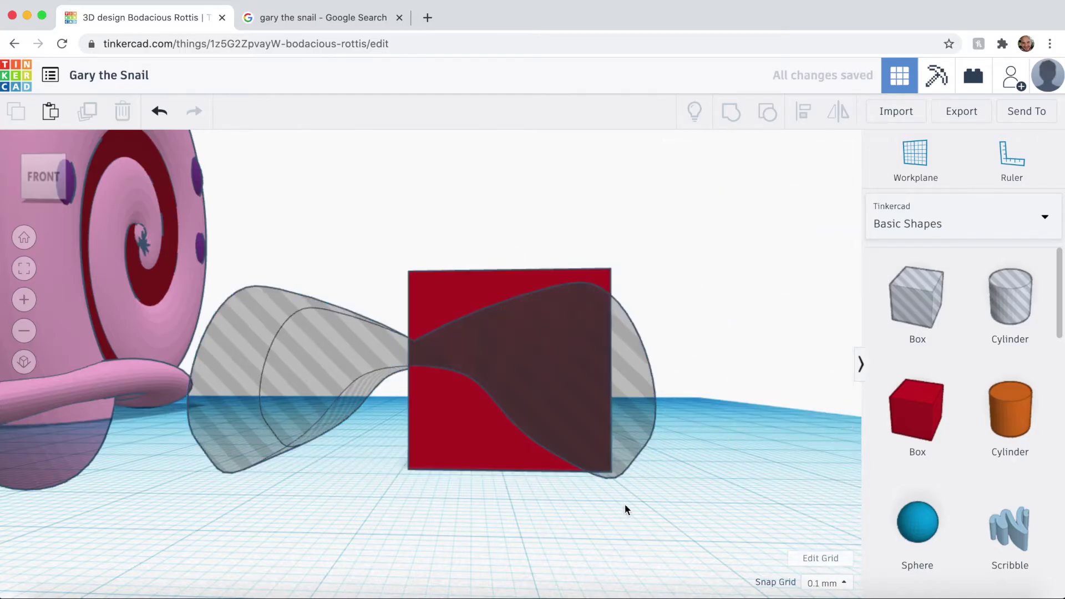
# Stretch the box across both lobes of the hole and lower its height to about 13.6 mm
pyautogui.click(446, 458)
pyautogui.moveTo(419, 456); pyautogui.dragTo(274, 451)
pyautogui.moveTo(265, 553); pyautogui.dragTo(303, 547, button='right')
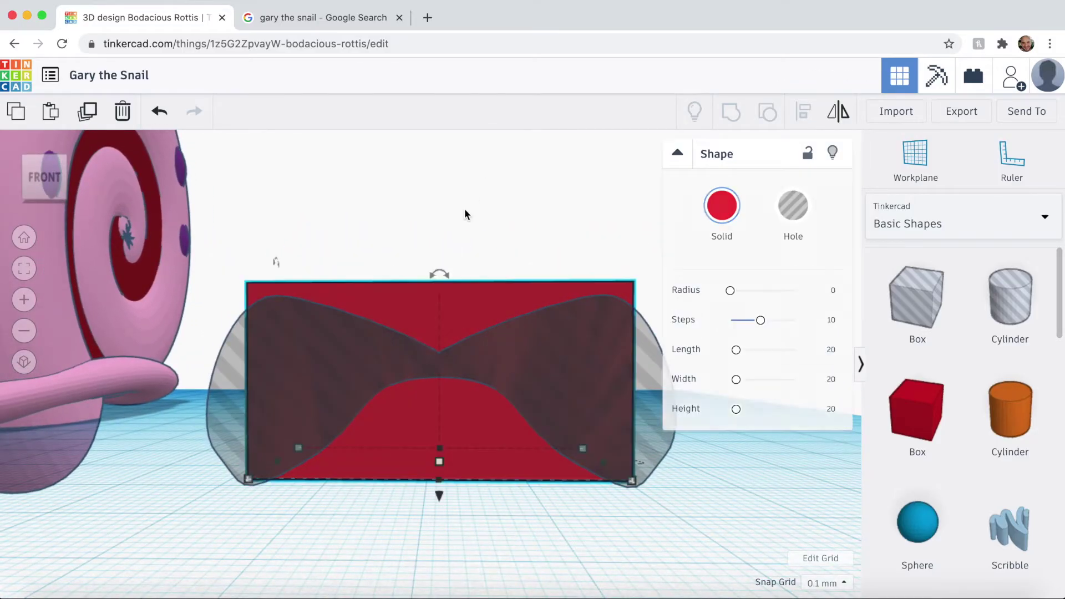
pyautogui.moveTo(465, 209); pyautogui.dragTo(454, 373, button='right')
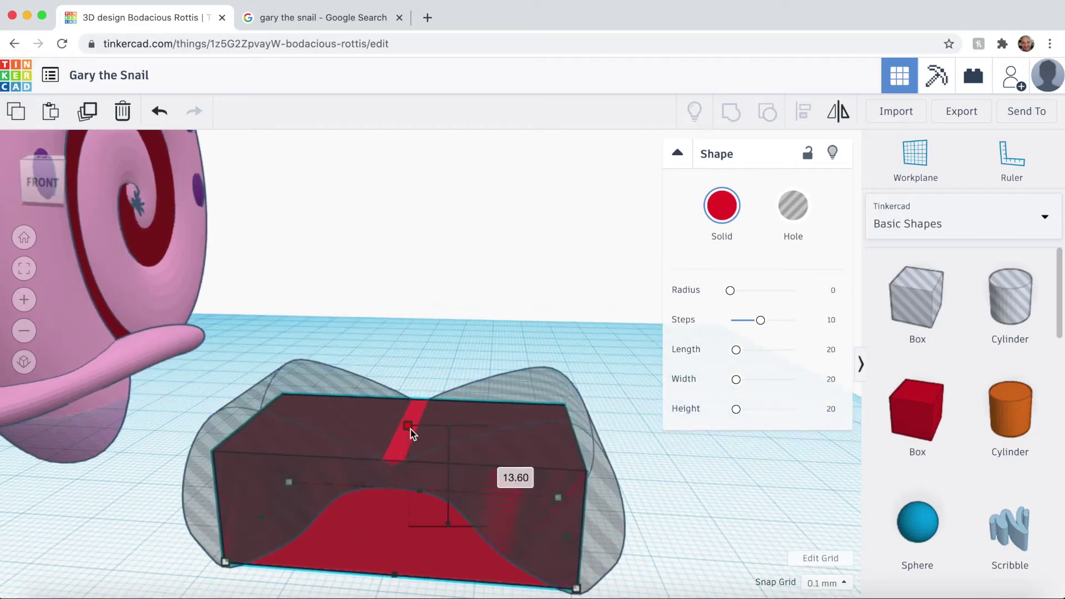
pyautogui.moveTo(508, 274); pyautogui.dragTo(333, 355, button='right')
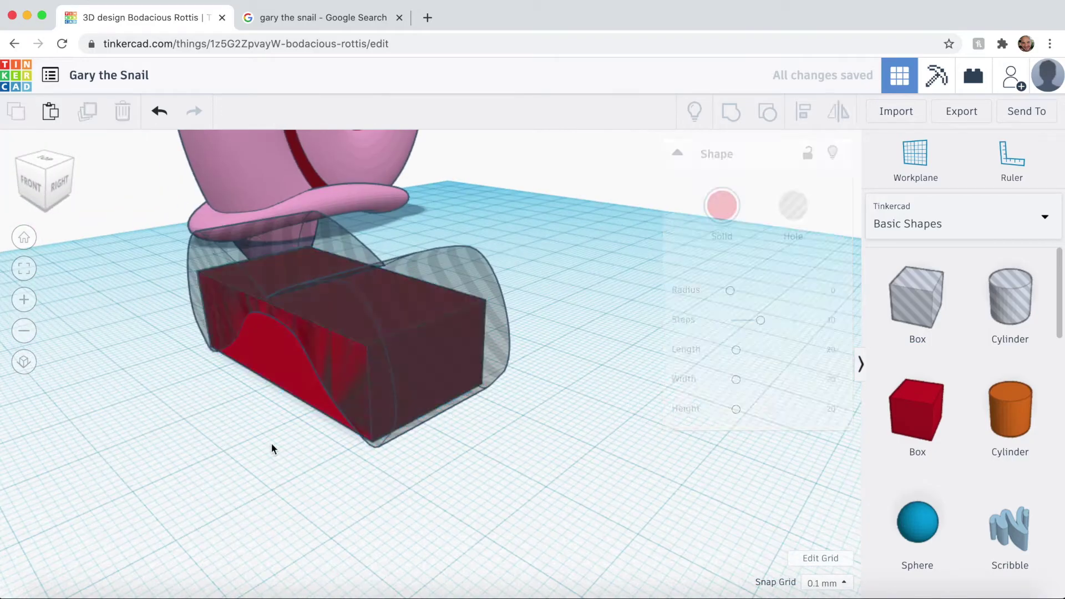
# Select the box and the hole together and stretch both into a long block for the snail's body
pyautogui.moveTo(272, 444); pyautogui.dragTo(400, 344)
pyautogui.moveTo(249, 479); pyautogui.dragTo(166, 522, button='right')
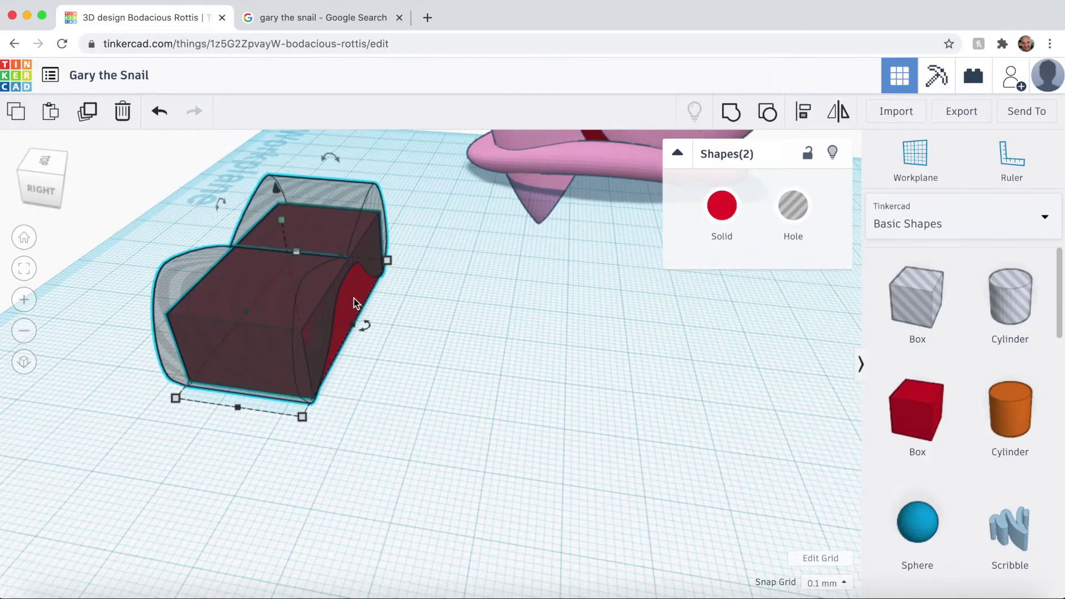
pyautogui.click(354, 299)
pyautogui.click(360, 287)
pyautogui.keyDown('shift'); pyautogui.click(358, 294); pyautogui.keyUp('shift')
pyautogui.moveTo(353, 324); pyautogui.dragTo(654, 350)
pyautogui.scroll(-5, 655, 355)
pyautogui.moveTo(422, 327); pyautogui.dragTo(487, 314, button='right')
# Reposition the shell alongside the long block, checking the body's proportions against the Gary reference image
pyautogui.moveTo(556, 188); pyautogui.dragTo(470, 230)
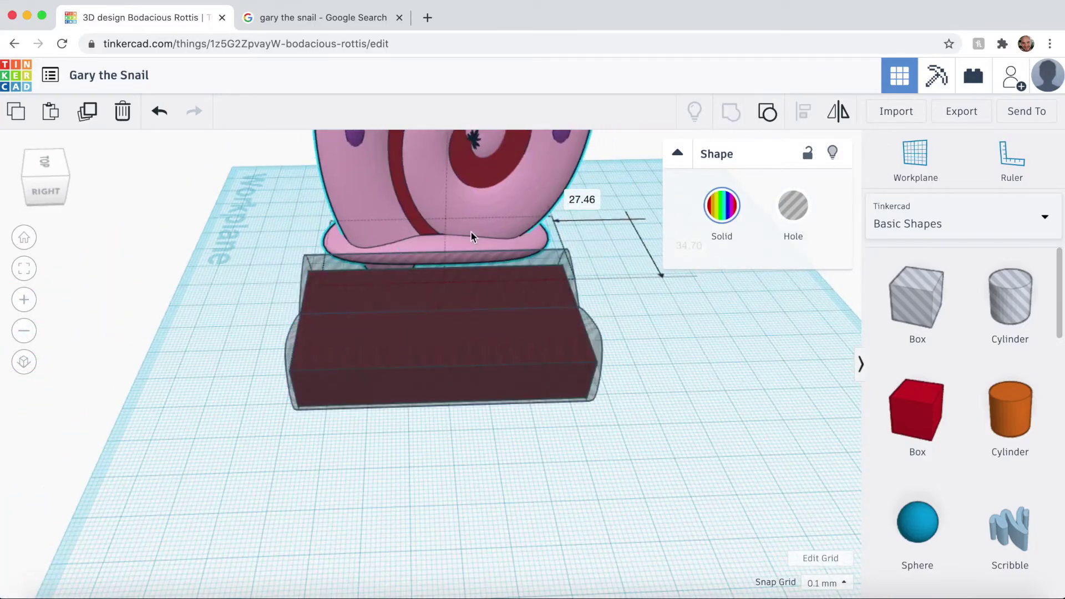
pyautogui.moveTo(471, 317); pyautogui.dragTo(523, 323, button='right')
pyautogui.click(324, 18)
pyautogui.click(146, 17)
pyautogui.moveTo(430, 188); pyautogui.dragTo(418, 185)
pyautogui.moveTo(422, 277); pyautogui.dragTo(383, 383, button='right')
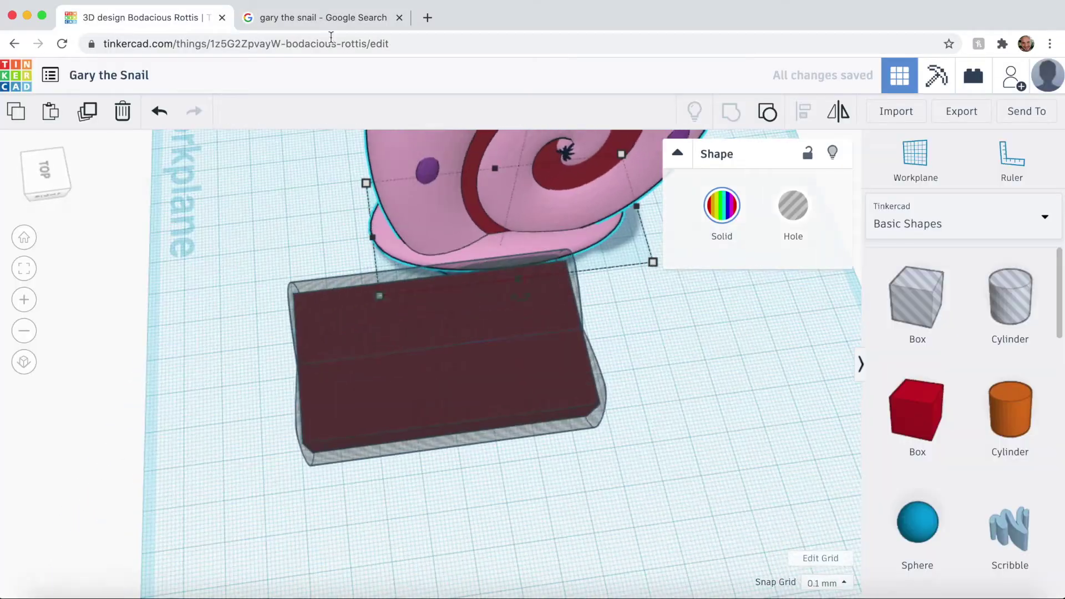
pyautogui.click(323, 18)
pyautogui.click(145, 18)
# Group the long red block with the hole to cut the curved body shape
pyautogui.moveTo(504, 392); pyautogui.dragTo(405, 310, button='right')
pyautogui.click(515, 396)
pyautogui.keyDown('shift'); pyautogui.click(471, 382); pyautogui.keyUp('shift')
pyautogui.moveTo(504, 414); pyautogui.dragTo(700, 484, button='right')
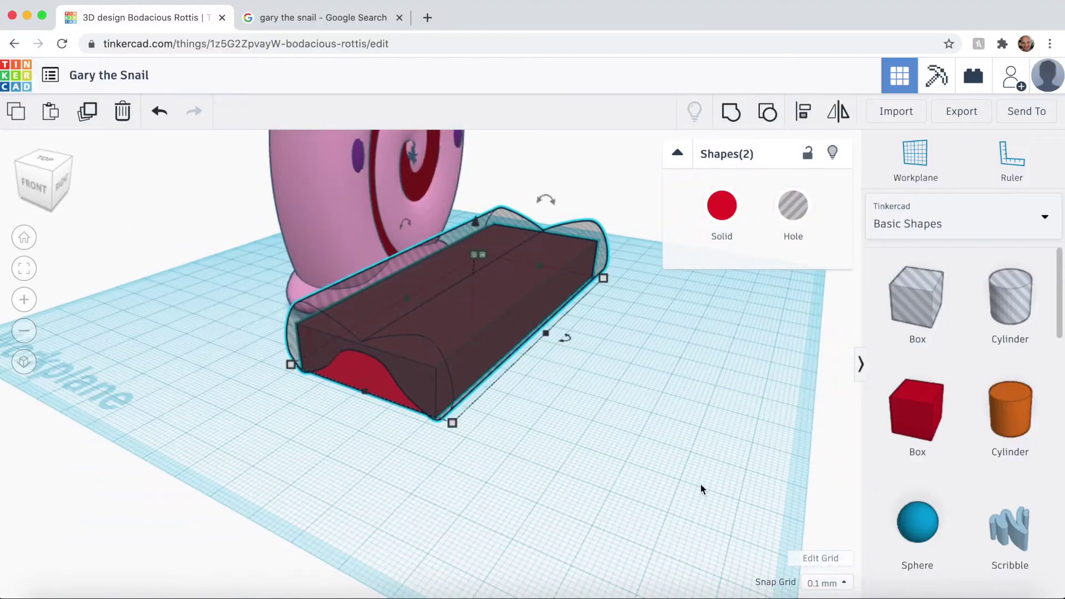
pyautogui.click(734, 113)
pyautogui.click(664, 403)
pyautogui.moveTo(663, 404); pyautogui.dragTo(355, 427, button='right')
# Raise the shell higher above the workplane and slide the red body behind it
pyautogui.moveTo(455, 378); pyautogui.dragTo(447, 278)
pyautogui.click(478, 210)
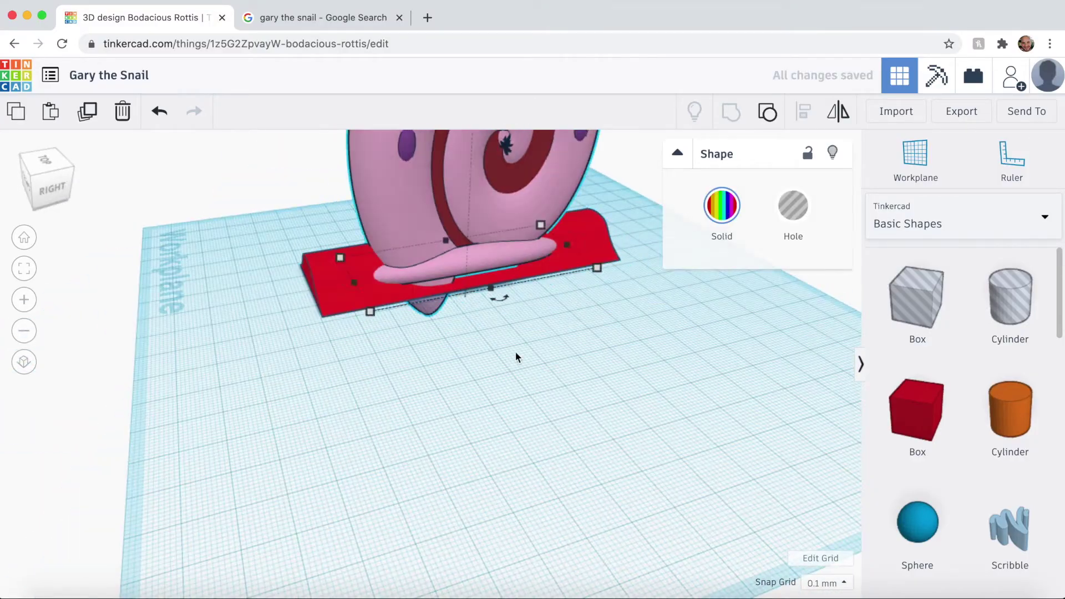
pyautogui.moveTo(516, 356); pyautogui.dragTo(527, 539, button='middle')
pyautogui.moveTo(509, 133); pyautogui.dragTo(509, 113)
pyautogui.moveTo(508, 111); pyautogui.dragTo(479, 487, button='right')
pyautogui.moveTo(366, 470); pyautogui.dragTo(349, 433)
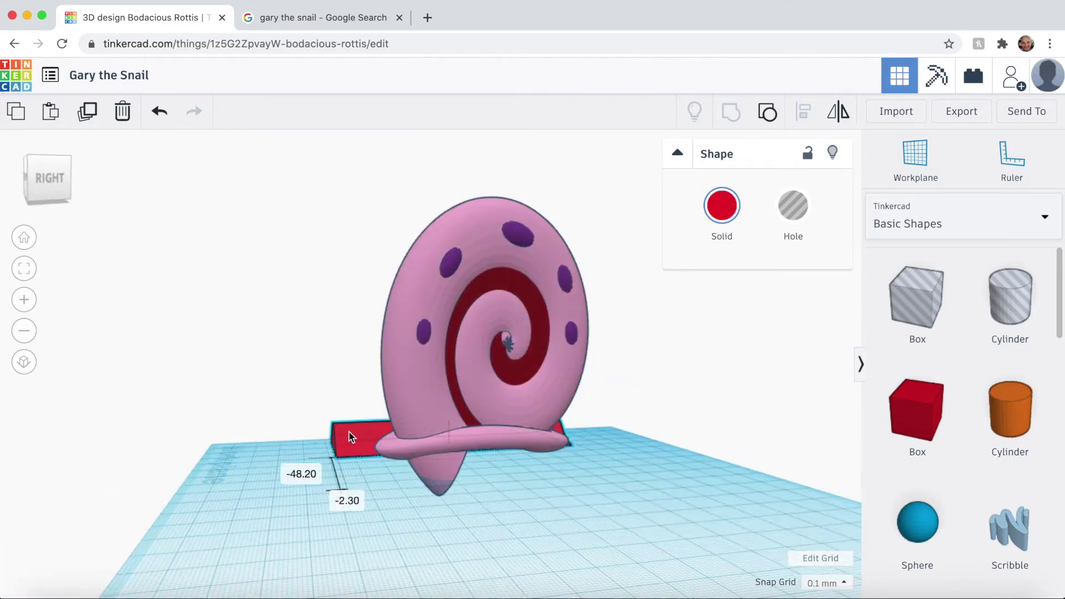
# Lay a Cylinder hole on its side and position it around the pointed spike beneath the shell
pyautogui.moveTo(355, 444); pyautogui.dragTo(440, 467, button='right')
pyautogui.scroll(-5, 534, 272)
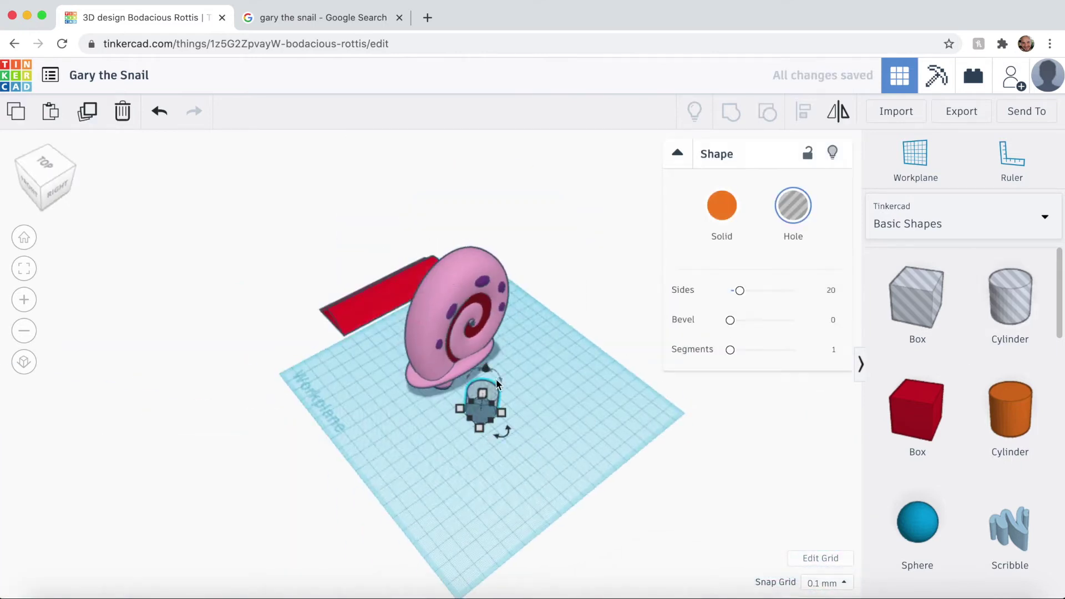
pyautogui.scroll(3, 564, 355)
pyautogui.moveTo(563, 349); pyautogui.dragTo(585, 394)
pyautogui.press('super+z')
pyautogui.moveTo(605, 432); pyautogui.dragTo(489, 394, button='right')
pyautogui.moveTo(508, 414); pyautogui.dragTo(369, 446)
pyautogui.moveTo(415, 415); pyautogui.dragTo(437, 393)
pyautogui.moveTo(445, 330); pyautogui.dragTo(451, 343)
pyautogui.moveTo(441, 416); pyautogui.dragTo(441, 425)
pyautogui.moveTo(572, 543); pyautogui.dragTo(562, 502, button='right')
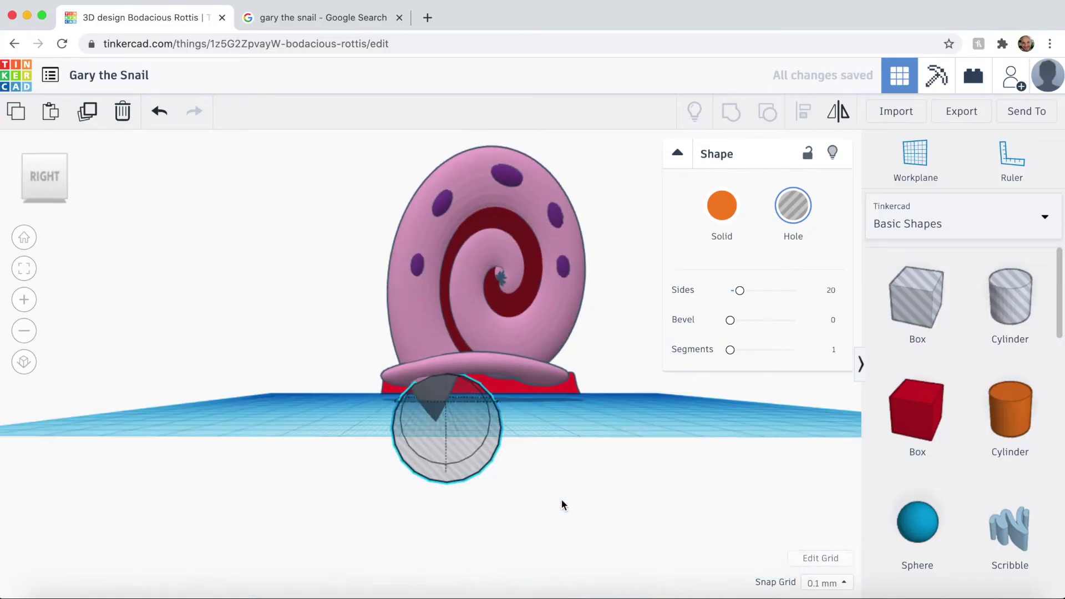
pyautogui.scroll(5, 657, 522)
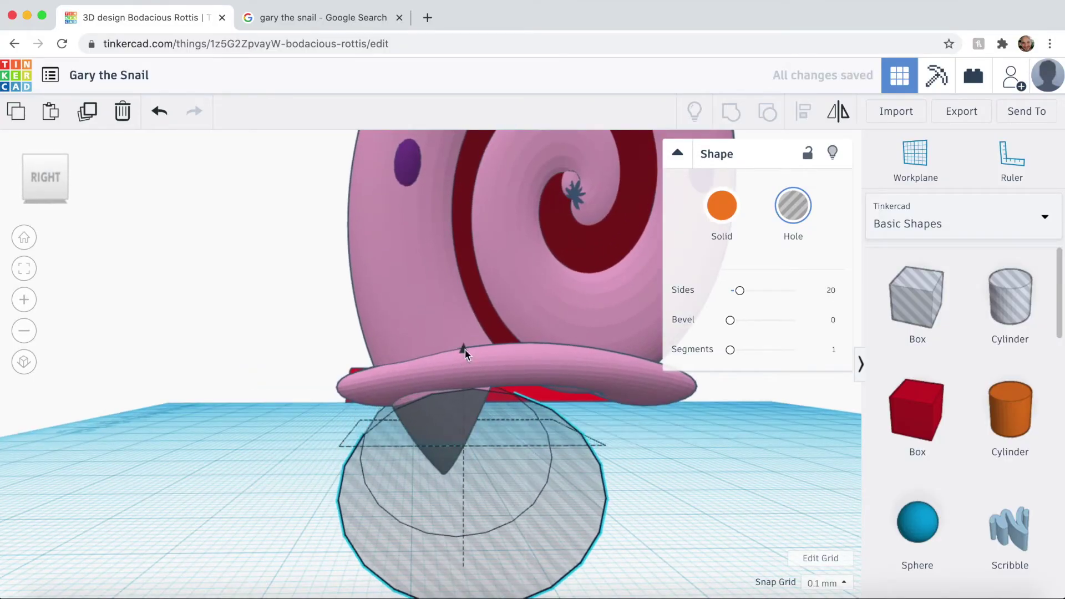
# Group the shell with the cylinder hole to cut off the spike beneath the pink ring
pyautogui.moveTo(463, 351); pyautogui.dragTo(435, 308, button='right')
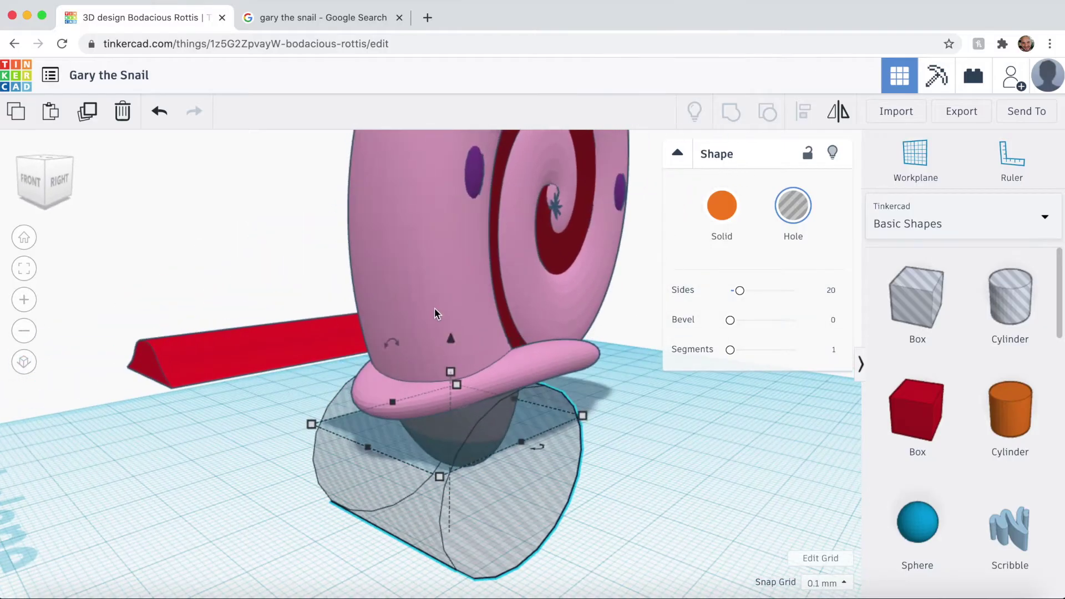
pyautogui.keyDown('shift'); pyautogui.click(434, 308); pyautogui.keyUp('shift')
pyautogui.click(731, 111)
# Bring the red body out from behind the shell and place it directly underneath
pyautogui.moveTo(261, 373); pyautogui.dragTo(488, 517)
pyautogui.rightClick(763, 459)
pyautogui.click(684, 564)
pyautogui.moveTo(678, 558); pyautogui.dragTo(571, 516, button='right')
pyautogui.scroll(-3, 631, 545)
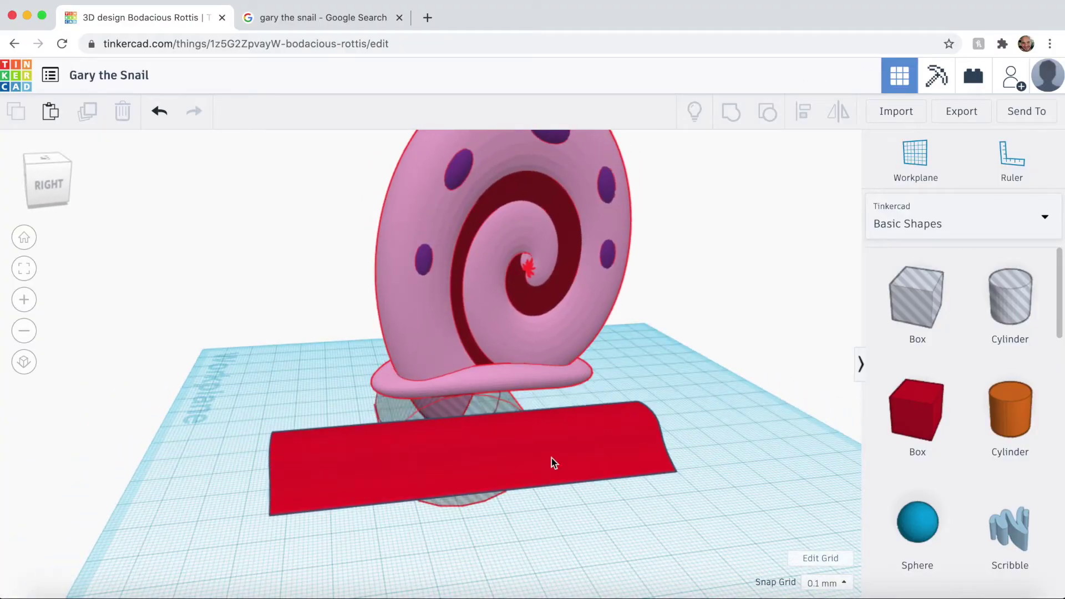
pyautogui.moveTo(551, 457); pyautogui.dragTo(542, 416)
pyautogui.moveTo(297, 516); pyautogui.dragTo(508, 487, button='right')
pyautogui.moveTo(446, 444); pyautogui.dragTo(442, 441)
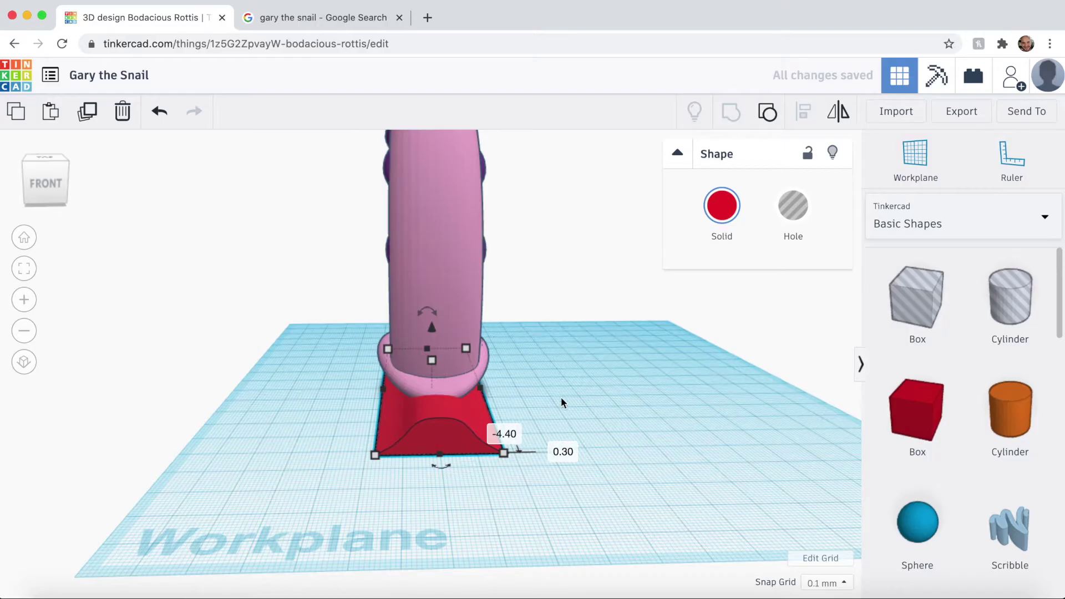
# Enlarge the red body, recentre it under the shell and lower it so the pink ring rests on top
pyautogui.keyDown('shift'); pyautogui.moveTo(487, 388); pyautogui.dragTo(509, 392); pyautogui.keyUp('shift')
pyautogui.moveTo(444, 430); pyautogui.dragTo(425, 423)
pyautogui.moveTo(640, 421); pyautogui.dragTo(471, 408, button='right')
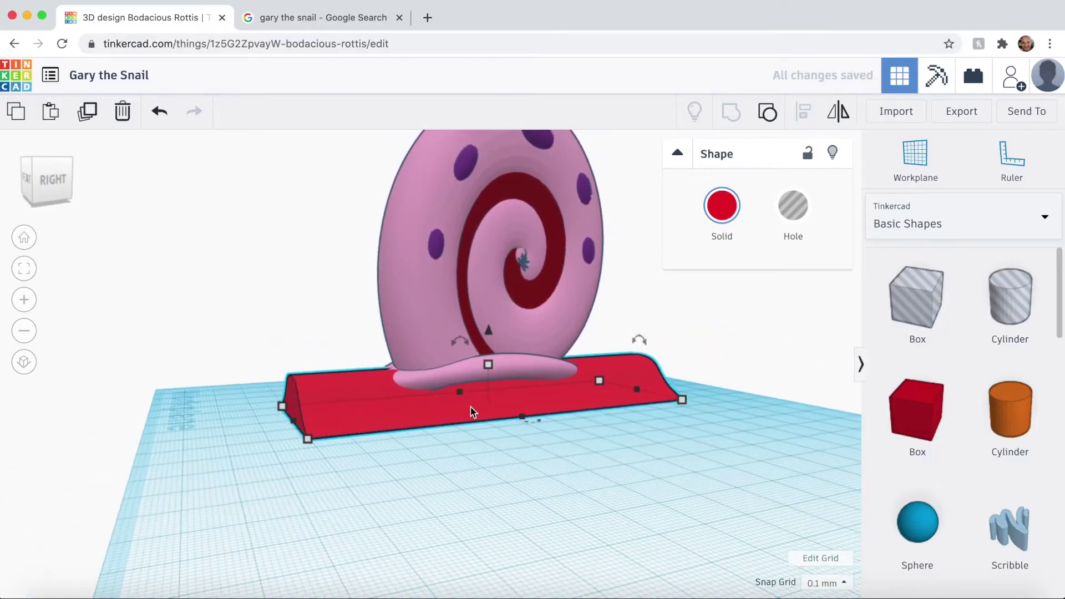
pyautogui.moveTo(488, 331); pyautogui.dragTo(491, 349)
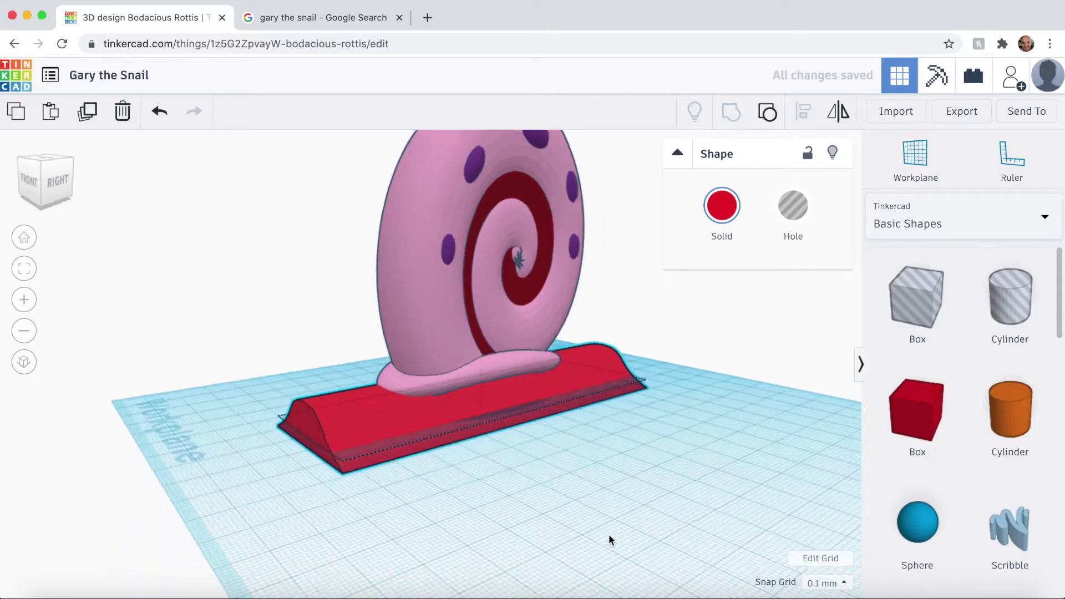
# Check the reference image, set the snap grid to 1.0 mm and nudge the red body lengthwise under the shell
pyautogui.moveTo(609, 537); pyautogui.dragTo(687, 551, button='right')
pyautogui.click(370, 19)
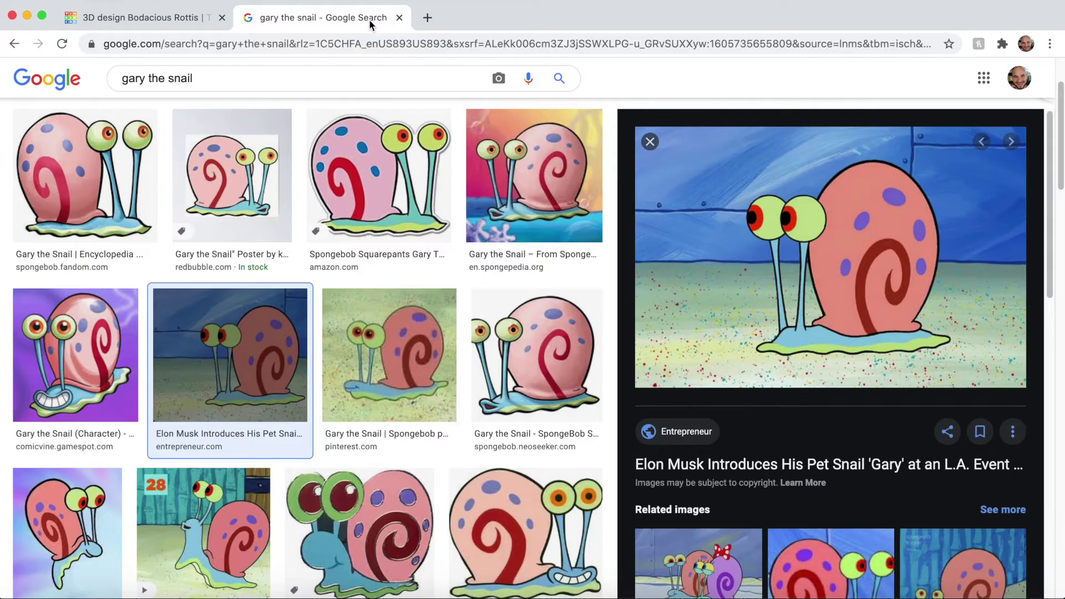
pyautogui.click(159, 18)
pyautogui.moveTo(660, 443); pyautogui.dragTo(430, 447, button='right')
pyautogui.moveTo(336, 481); pyautogui.dragTo(343, 476, button='right')
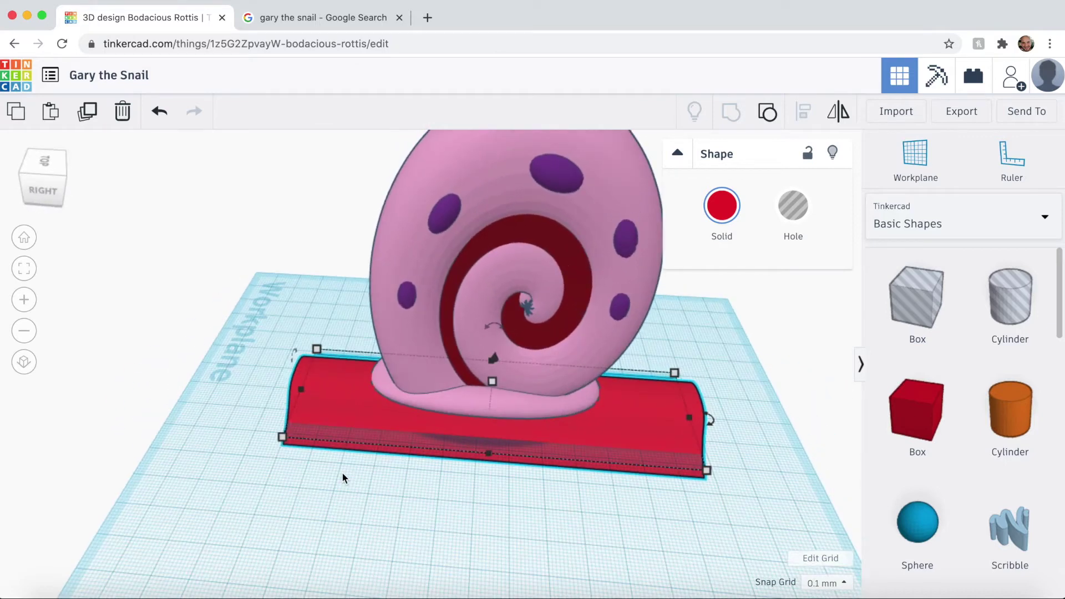
pyautogui.click(827, 512)
pyautogui.press('Left')
pyautogui.press('Left')
pyautogui.press('Left')
pyautogui.press('Left')
pyautogui.press('Left')
pyautogui.press('Left')
pyautogui.press('Left')
pyautogui.press('Left')
pyautogui.press('Left')
pyautogui.press('Left')
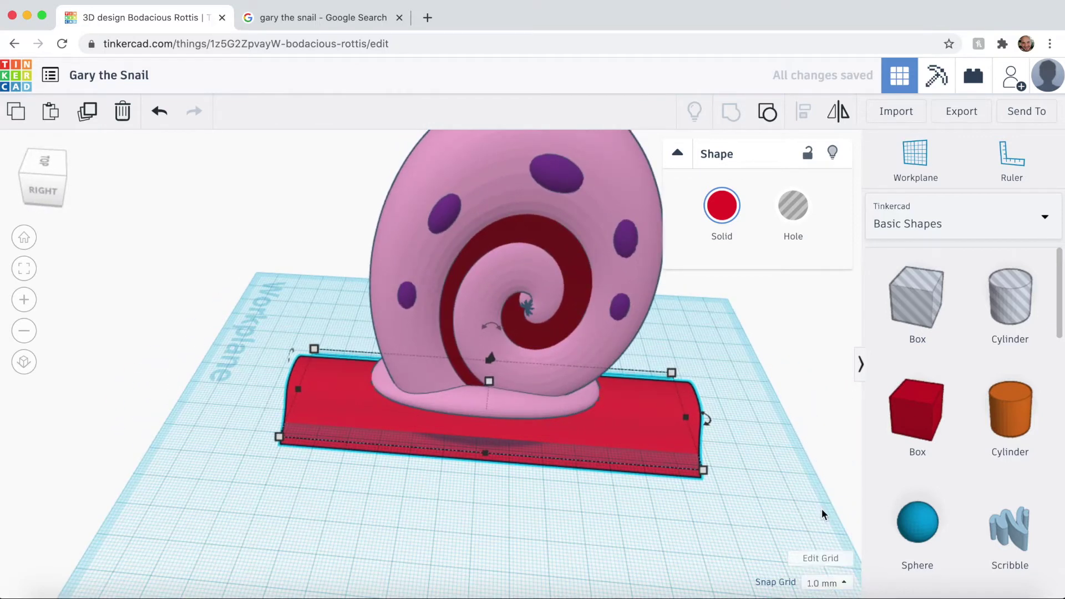
# Check the reference image, nudge the red body toward the front under the shell and shorten it to about 120.23 mm
pyautogui.click(360, 19)
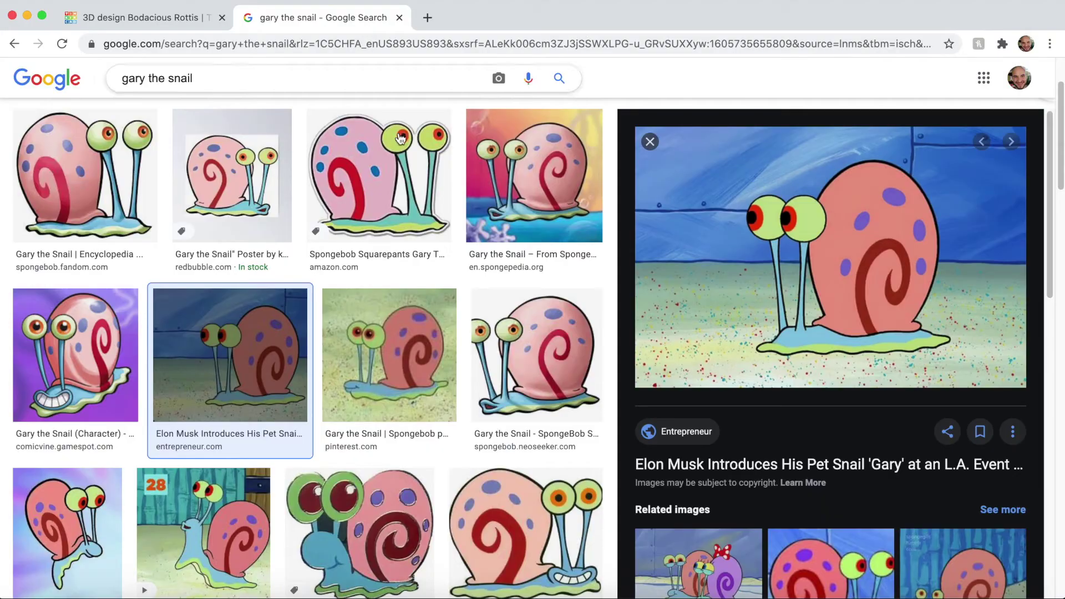
pyautogui.click(117, 18)
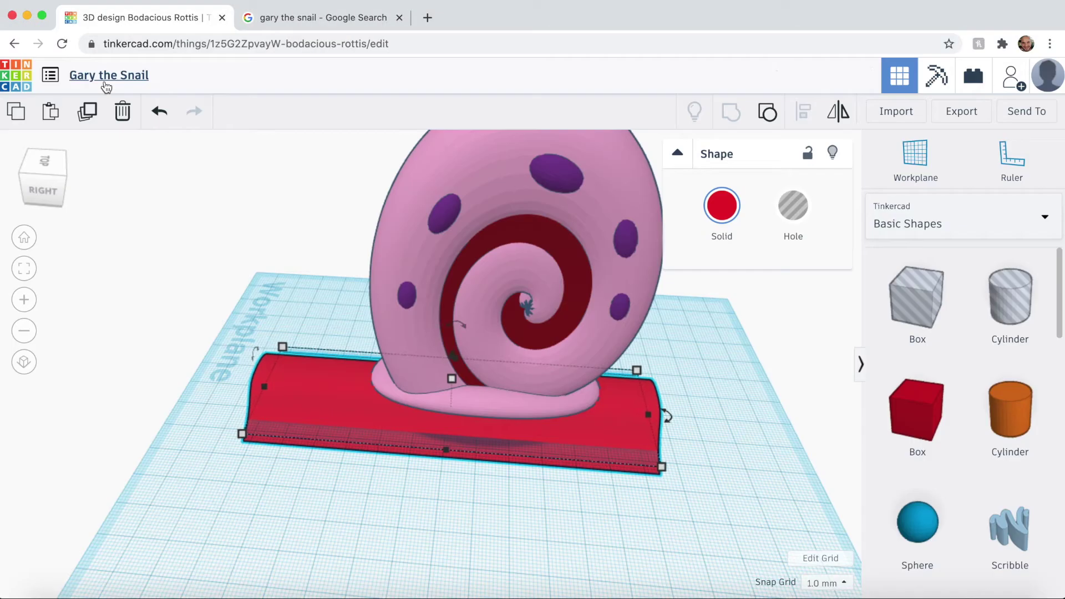
pyautogui.press('Left')
pyautogui.press('Left')
pyautogui.press('Left')
pyautogui.press('Left')
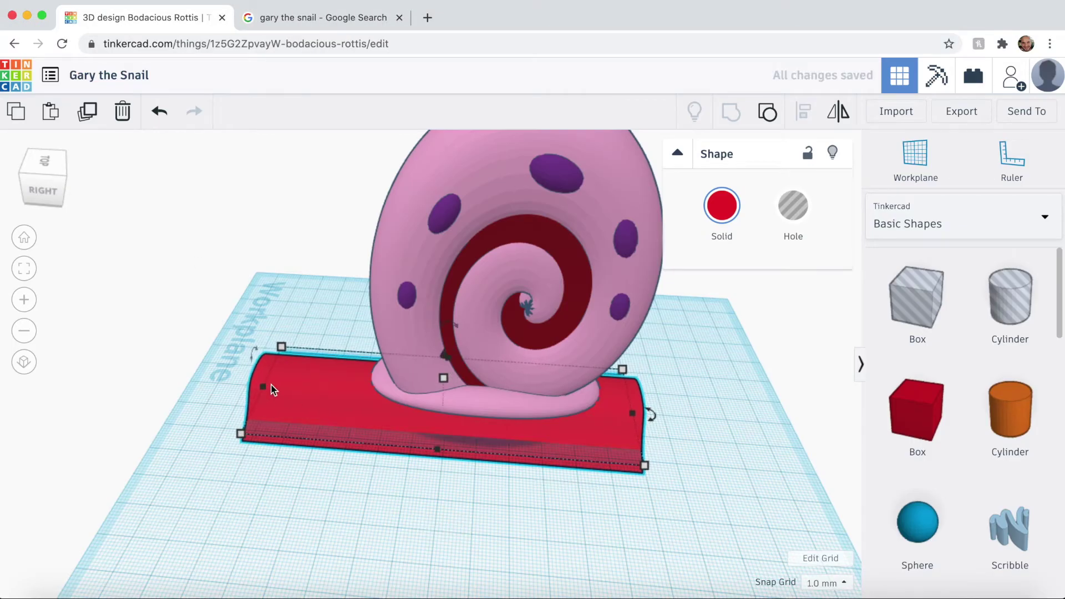
pyautogui.moveTo(271, 386); pyautogui.dragTo(281, 391)
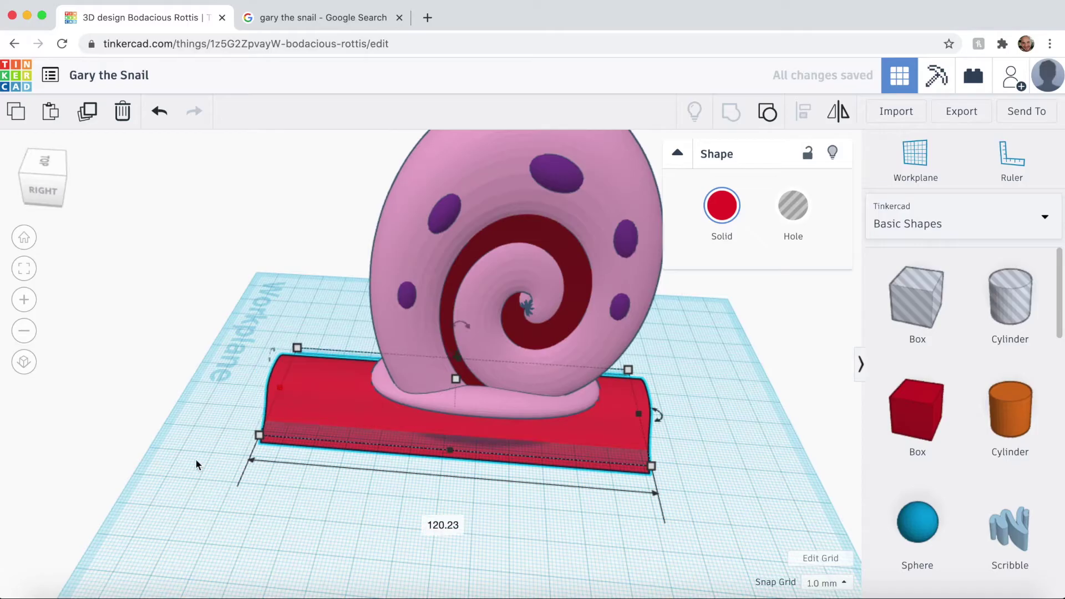
# Add a solid box and a cylinder hole, and size and position them at the front end of the red body
pyautogui.click(195, 459)
pyautogui.moveTo(195, 459); pyautogui.dragTo(358, 459, button='right')
pyautogui.moveTo(319, 421); pyautogui.dragTo(389, 363, button='right')
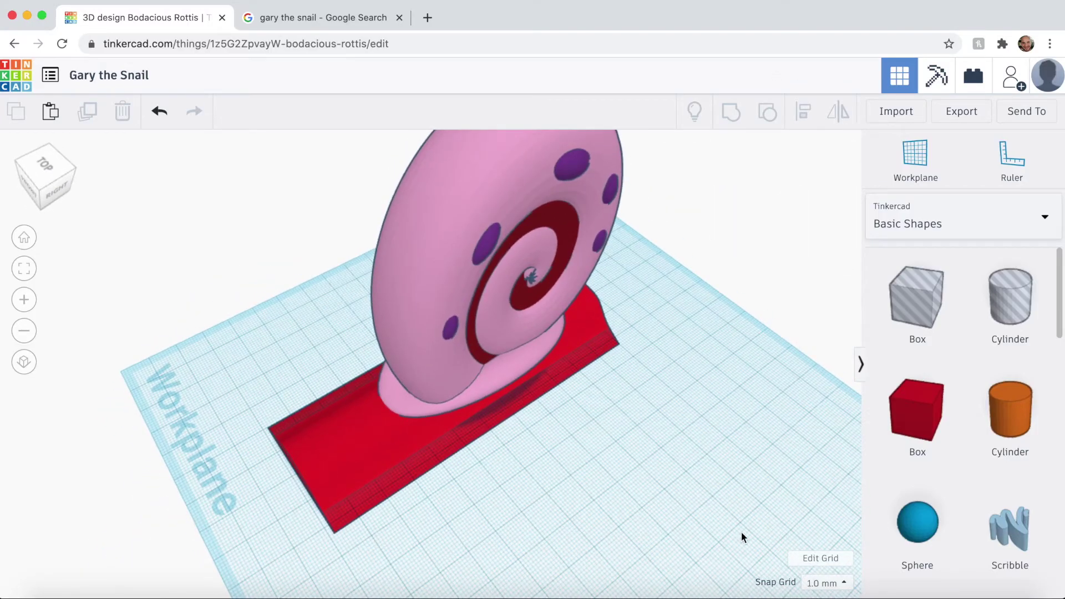
pyautogui.moveTo(742, 537); pyautogui.dragTo(617, 377, button='right')
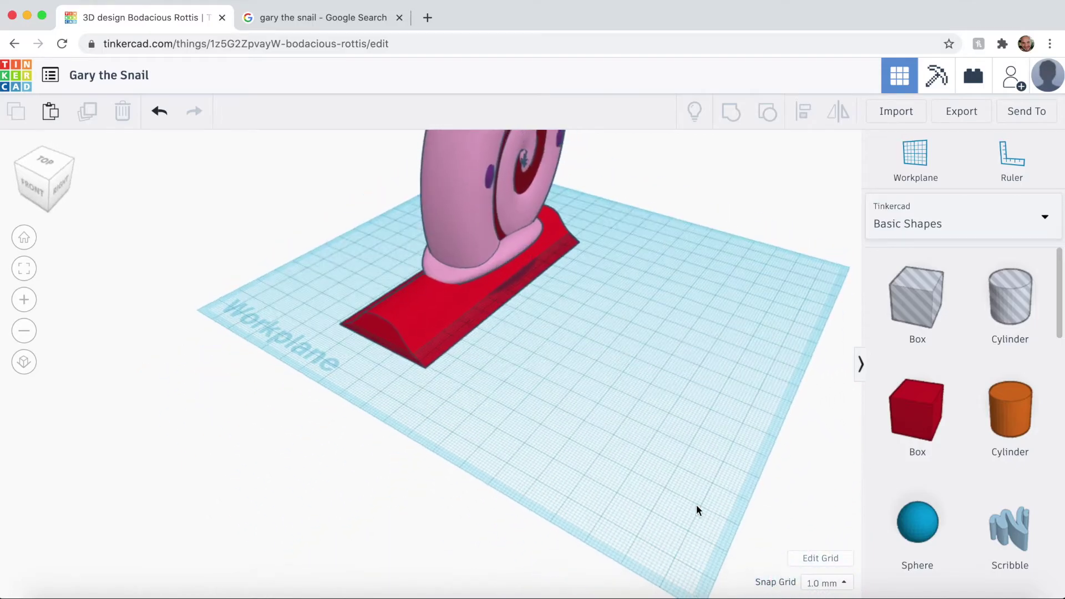
pyautogui.moveTo(918, 411); pyautogui.dragTo(585, 411)
pyautogui.moveTo(1010, 300); pyautogui.dragTo(415, 261)
pyautogui.moveTo(418, 373); pyautogui.dragTo(421, 413)
pyautogui.moveTo(388, 427); pyautogui.dragTo(479, 538, button='right')
pyautogui.moveTo(451, 420); pyautogui.dragTo(599, 268)
pyautogui.moveTo(632, 355); pyautogui.dragTo(583, 331)
pyautogui.moveTo(601, 311); pyautogui.dragTo(427, 425)
# Nudge the cylinder hole into the box and group both to carve a curved recess in the box
pyautogui.press('Up')
pyautogui.press('Up')
pyautogui.press('Up')
pyautogui.press('Up')
pyautogui.press('Up')
pyautogui.press('Up')
pyautogui.press('Up')
pyautogui.keyDown('shift'); pyautogui.click(563, 176); pyautogui.keyUp('shift')
pyautogui.press('super+g')
# Try to round the red body's front end by turning the carved box into a hole, repositioning it and grouping it with the body
pyautogui.click(794, 205)
pyautogui.keyDown('shift'); pyautogui.click(403, 356); pyautogui.keyUp('shift')
pyautogui.press('super+g')
pyautogui.press('super+z')
pyautogui.moveTo(356, 533); pyautogui.dragTo(674, 333, button='right')
pyautogui.click(424, 366)
pyautogui.moveTo(430, 277); pyautogui.dragTo(431, 295)
pyautogui.moveTo(555, 389); pyautogui.dragTo(563, 478, button='right')
pyautogui.click(394, 349)
pyautogui.keyDown('shift'); pyautogui.click(484, 349); pyautogui.keyUp('shift')
pyautogui.click(730, 115)
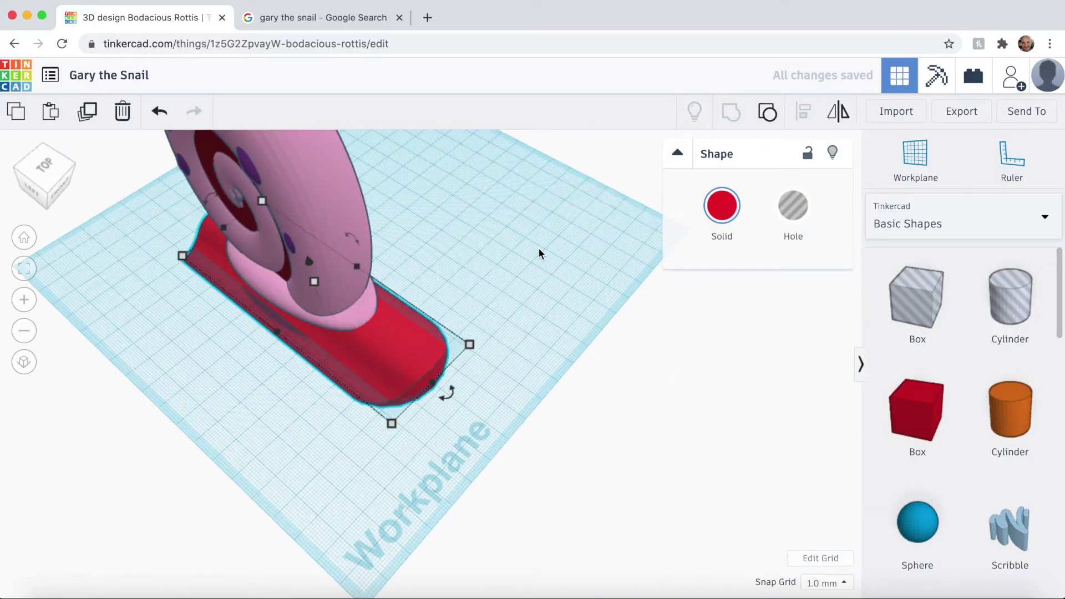
# Inspect the rounded end against the reference image, undo the cut and delete the carved hole box
pyautogui.moveTo(430, 259); pyautogui.dragTo(375, 304, button='right')
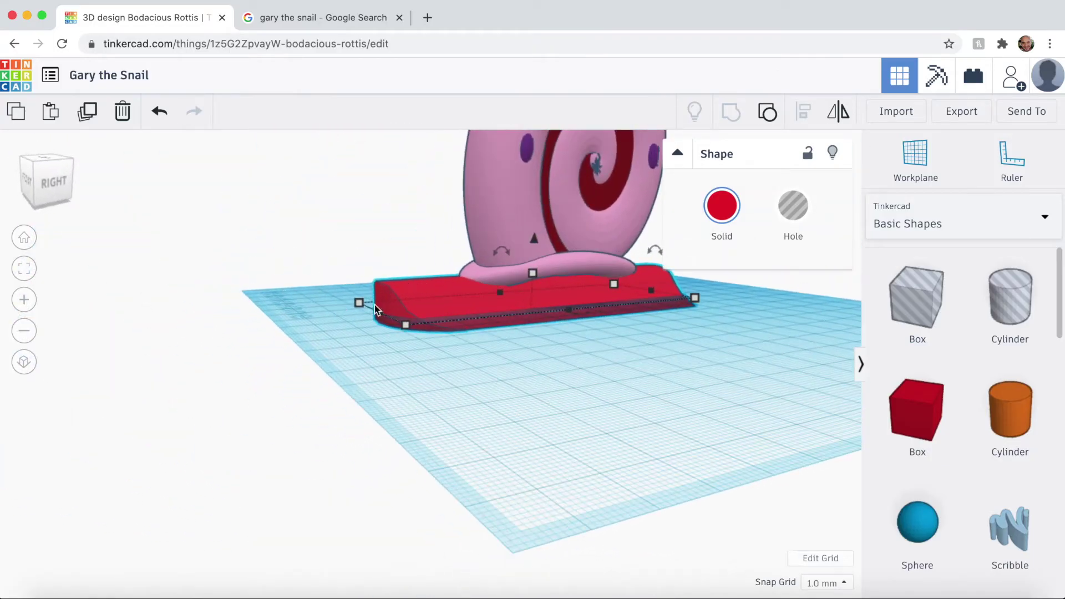
pyautogui.click(333, 17)
pyautogui.click(151, 8)
pyautogui.click(290, 206)
pyautogui.moveTo(291, 207); pyautogui.dragTo(319, 353, button='right')
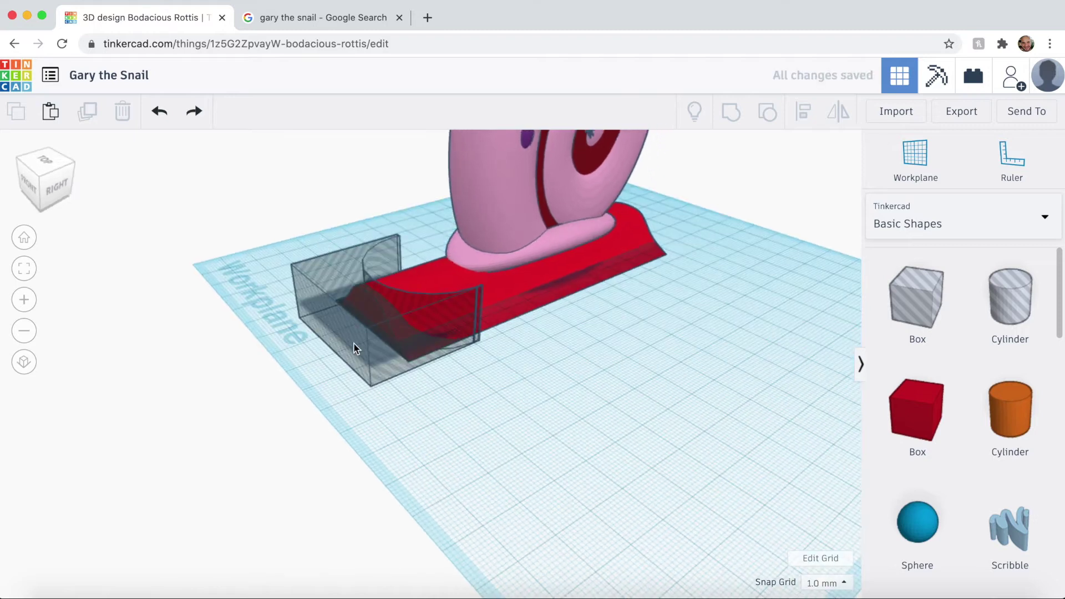
pyautogui.moveTo(355, 348); pyautogui.dragTo(588, 453)
pyautogui.press('Delete')
# Ungroup the red body into its solid box and curved hole, undoing any accidental displacement
pyautogui.click(465, 304)
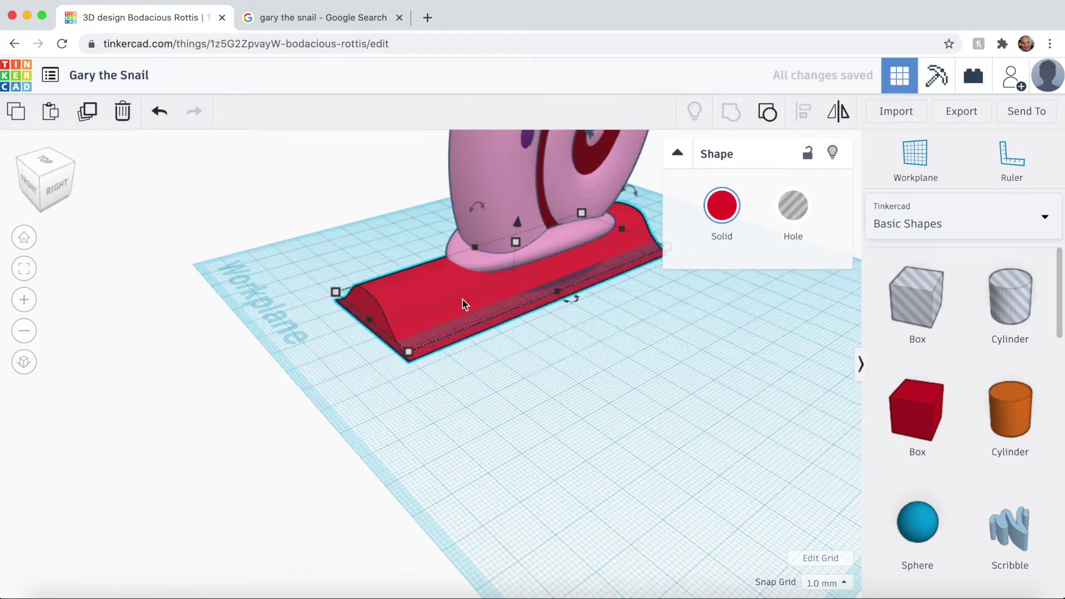
pyautogui.click(768, 113)
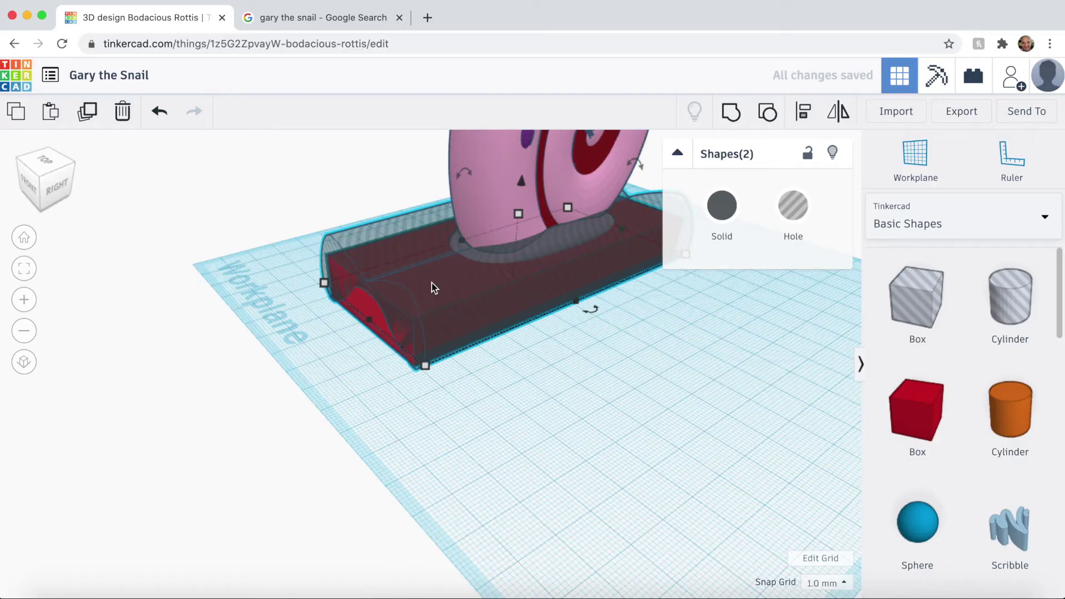
pyautogui.moveTo(519, 314); pyautogui.dragTo(738, 488)
pyautogui.click(400, 413)
pyautogui.moveTo(400, 413); pyautogui.dragTo(495, 420, button='right')
pyautogui.press('super+z')
# Duplicate the red box and its curved hole, shorten the copy to 23 mm and place it clear of the snail
pyautogui.keyDown('shift'); pyautogui.click(284, 319); pyautogui.keyUp('shift')
pyautogui.press('super+c')
pyautogui.press('super+v')
pyautogui.moveTo(688, 361); pyautogui.dragTo(545, 351, button='right')
pyautogui.scroll(-3, 546, 351)
pyautogui.moveTo(700, 388); pyautogui.dragTo(518, 453)
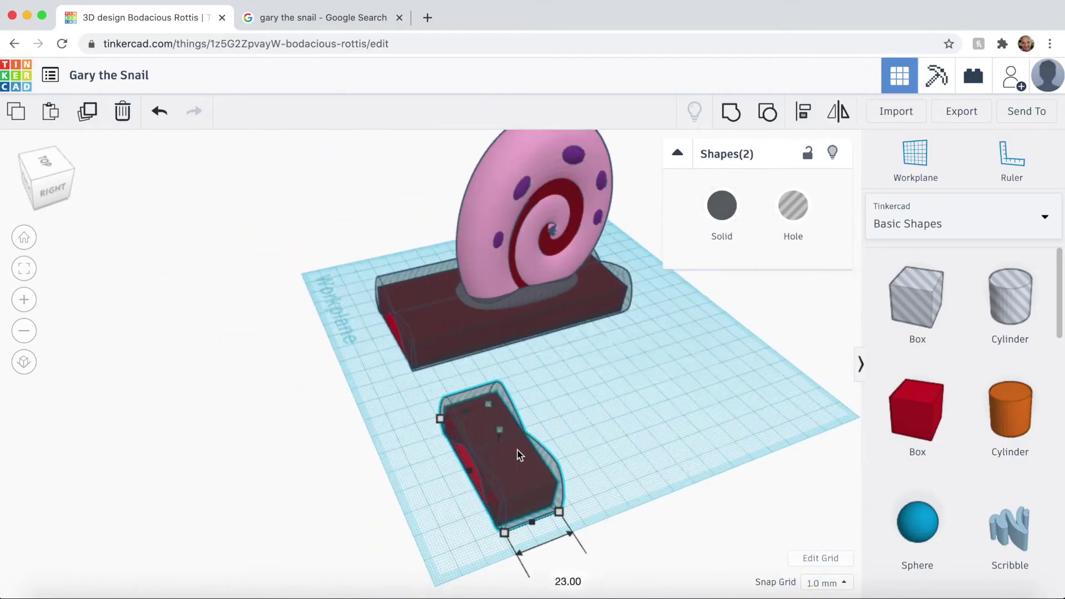
# Regroup the original box and curved hole beneath the shell to restore the red body
pyautogui.moveTo(333, 383); pyautogui.dragTo(401, 377, button='right')
pyautogui.click(391, 339)
pyautogui.keyDown('shift'); pyautogui.click(425, 319); pyautogui.keyUp('shift')
pyautogui.press('super+g')
# Duplicate the copied curved hole repeatedly in rotated increments around its centre to form a complete ring of holes
pyautogui.scroll(3, 659, 527)
pyautogui.click(540, 531)
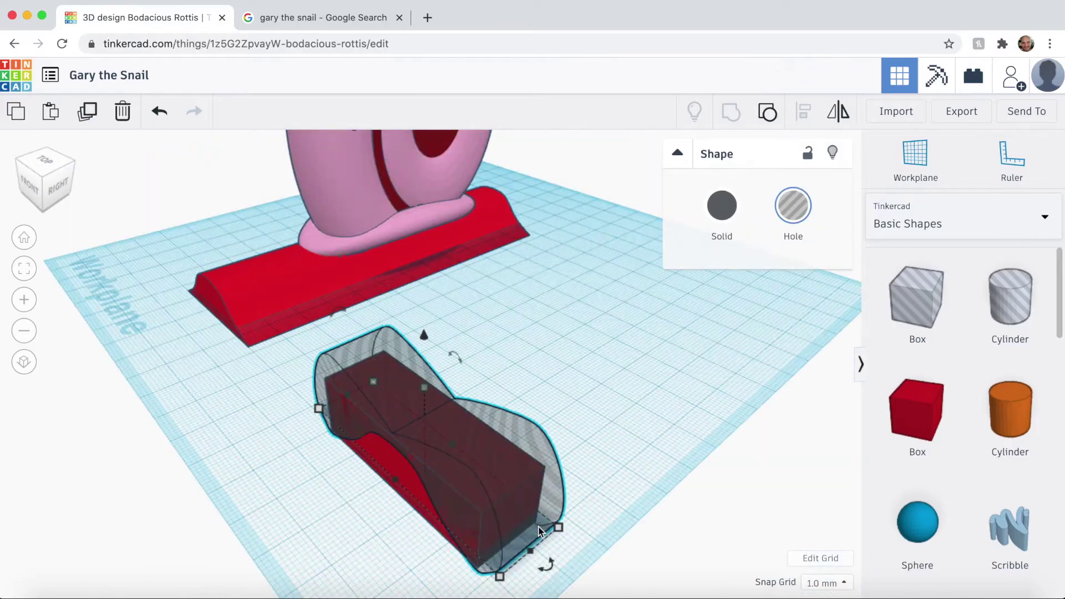
pyautogui.moveTo(547, 565); pyautogui.dragTo(629, 403)
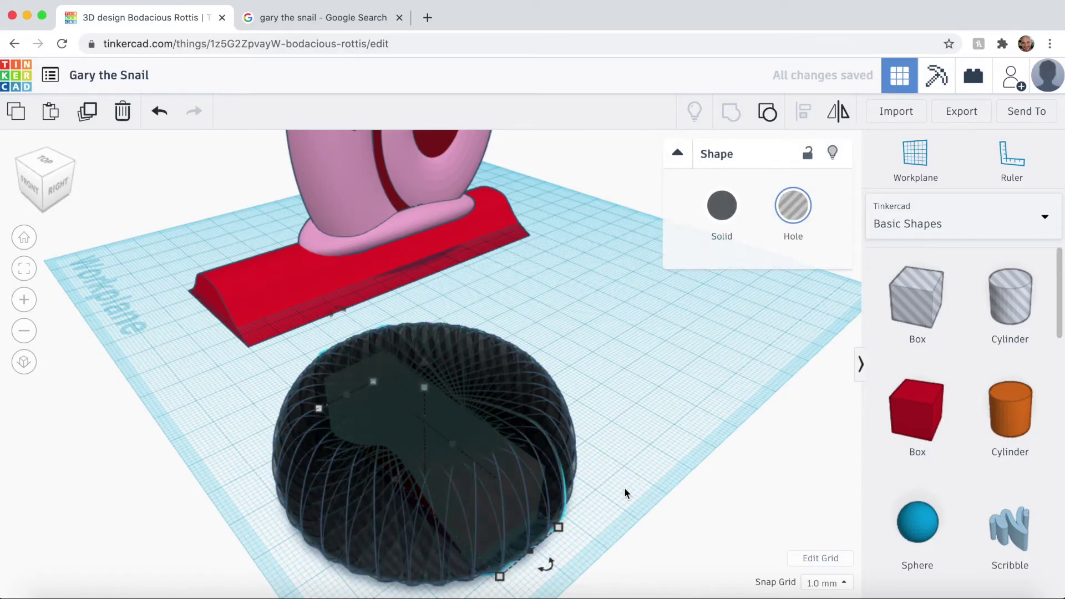
# Resize the red box inside the ring of holes to 45 mm by 46 mm, extending past the inner circle
pyautogui.moveTo(627, 492); pyautogui.dragTo(721, 445, button='middle')
pyautogui.moveTo(720, 447); pyautogui.dragTo(479, 441, button='right')
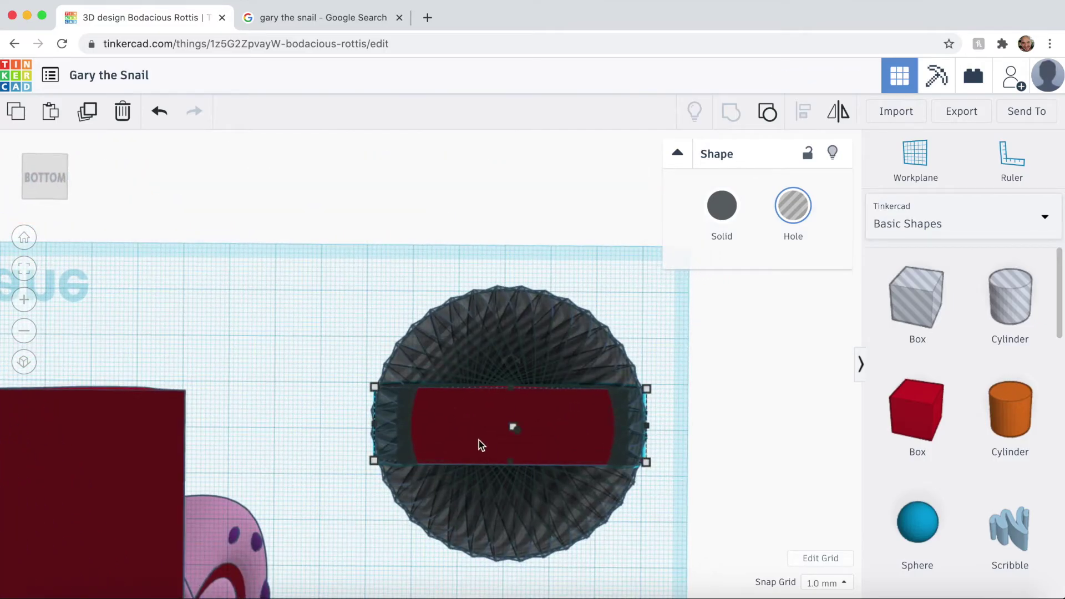
pyautogui.click(478, 441)
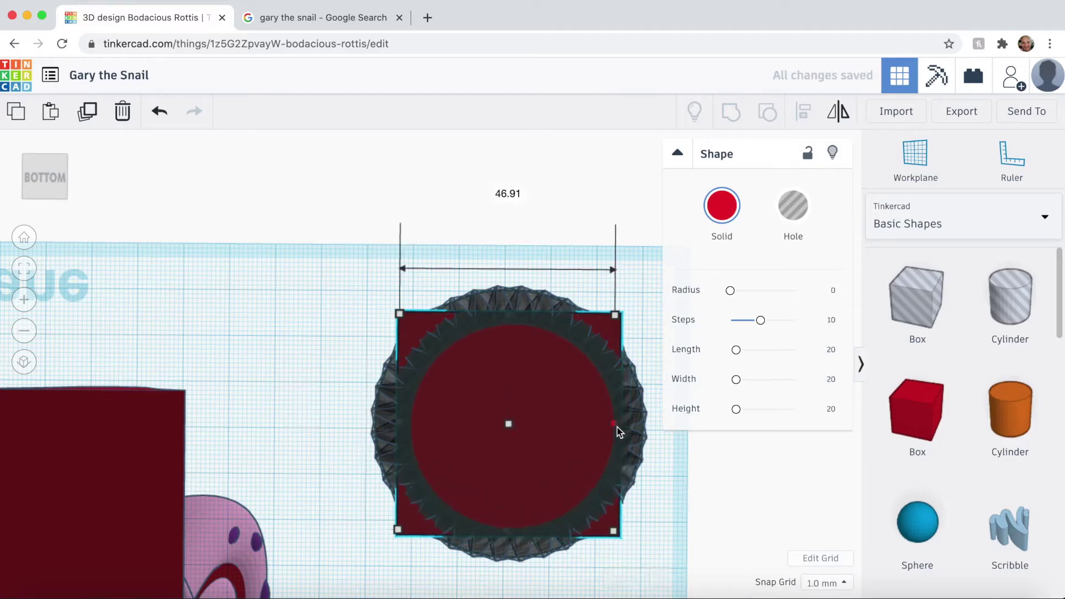
pyautogui.moveTo(509, 321); pyautogui.dragTo(514, 325)
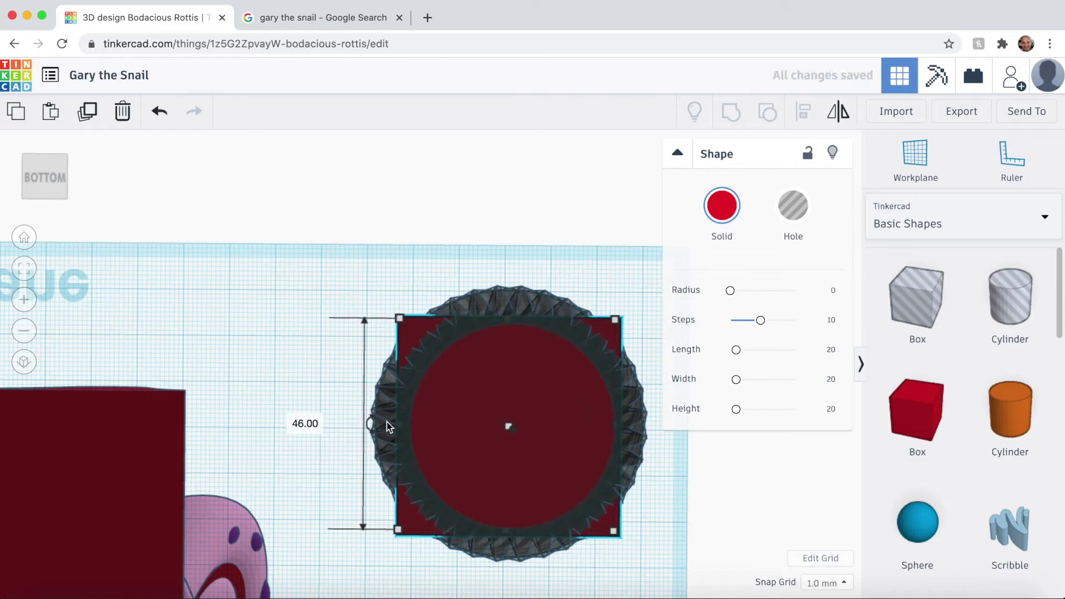
pyautogui.moveTo(405, 427); pyautogui.dragTo(413, 427)
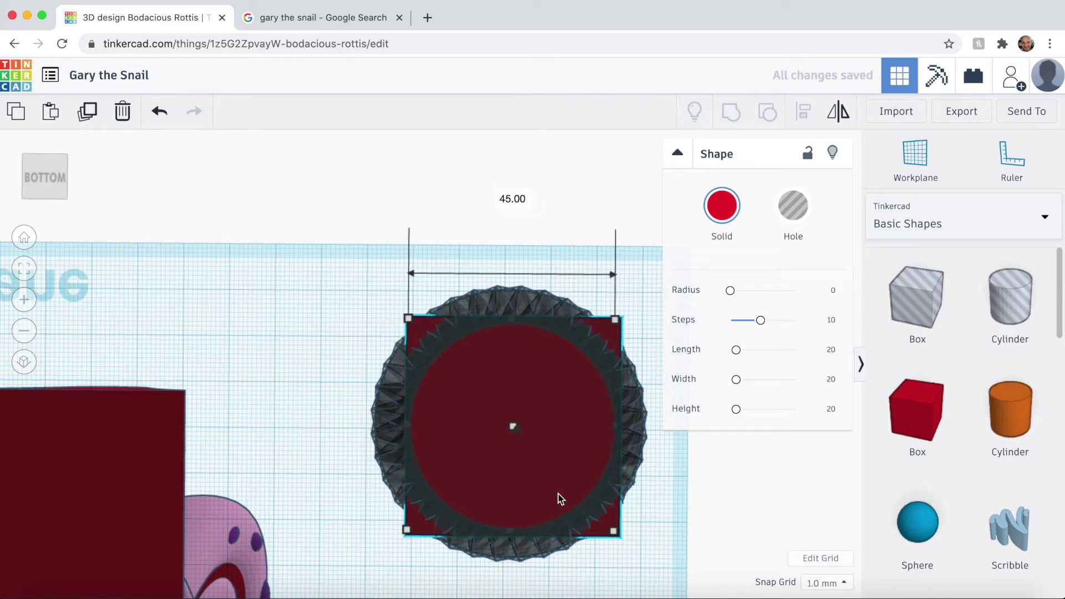
# Group the red box with the ring of holes to carve out a rounded dome
pyautogui.moveTo(326, 194); pyautogui.dragTo(478, 404, button='right')
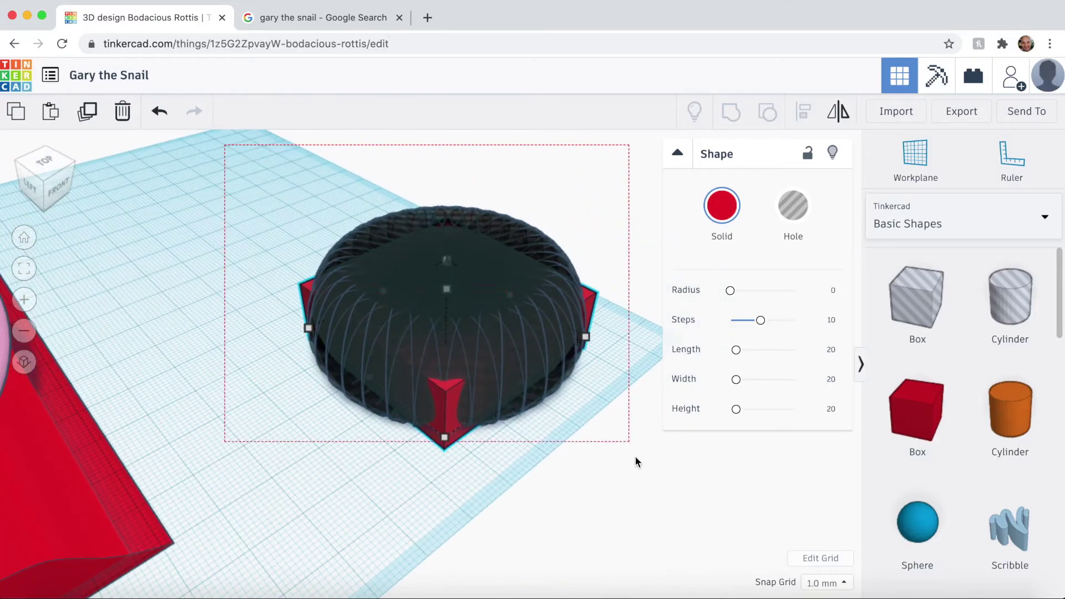
pyautogui.moveTo(635, 457); pyautogui.dragTo(636, 459)
pyautogui.hotkey('ctrl', 'g')
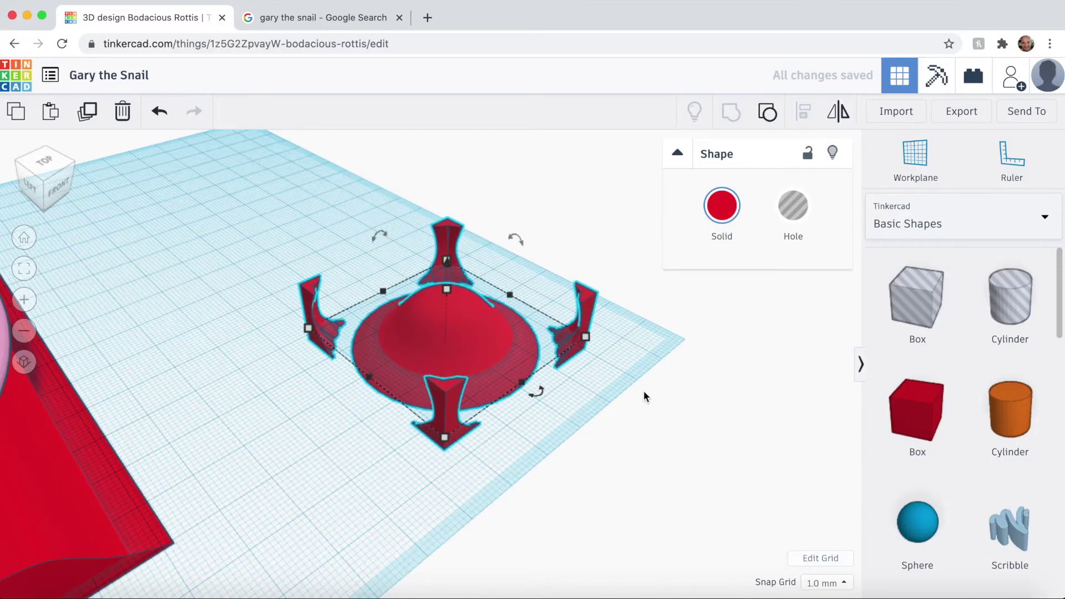
# Cover each of the four leftover corner pieces around the dome with a box hole, duplicating and resizing as needed
pyautogui.moveTo(643, 391); pyautogui.dragTo(541, 481, button='right')
pyautogui.moveTo(898, 322); pyautogui.dragTo(678, 470)
pyautogui.moveTo(669, 531); pyautogui.dragTo(591, 536)
pyautogui.moveTo(685, 478); pyautogui.dragTo(593, 456)
pyautogui.moveTo(492, 518); pyautogui.dragTo(465, 524, button='right')
pyautogui.moveTo(440, 458); pyautogui.dragTo(431, 447)
pyautogui.click(502, 471)
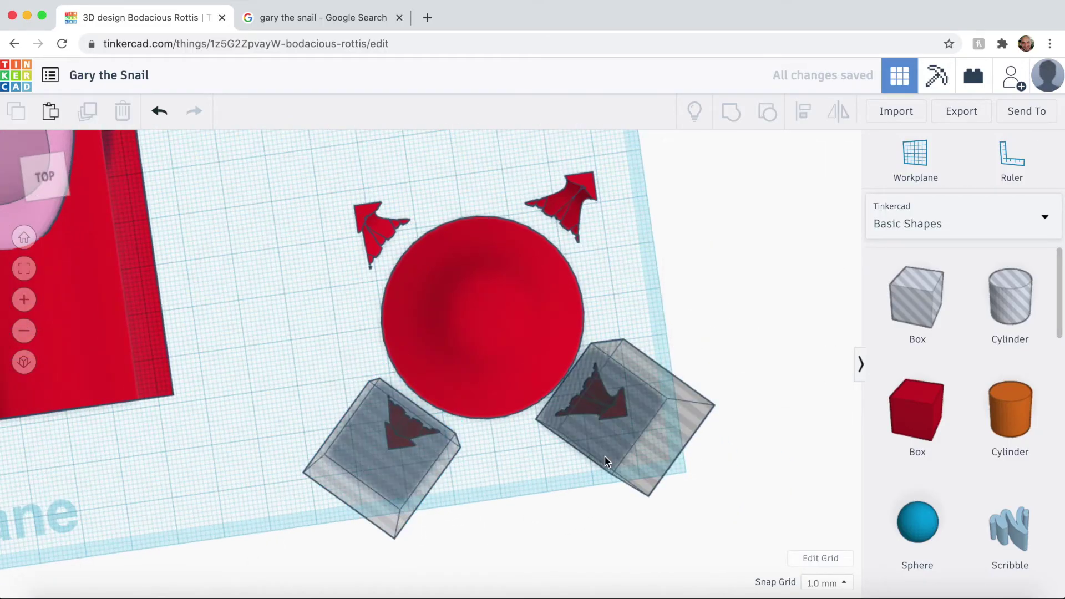
pyautogui.keyDown('alt'); pyautogui.moveTo(604, 456); pyautogui.dragTo(590, 190); pyautogui.keyUp('alt')
pyautogui.click(626, 451)
pyautogui.moveTo(494, 516); pyautogui.dragTo(527, 427, button='right')
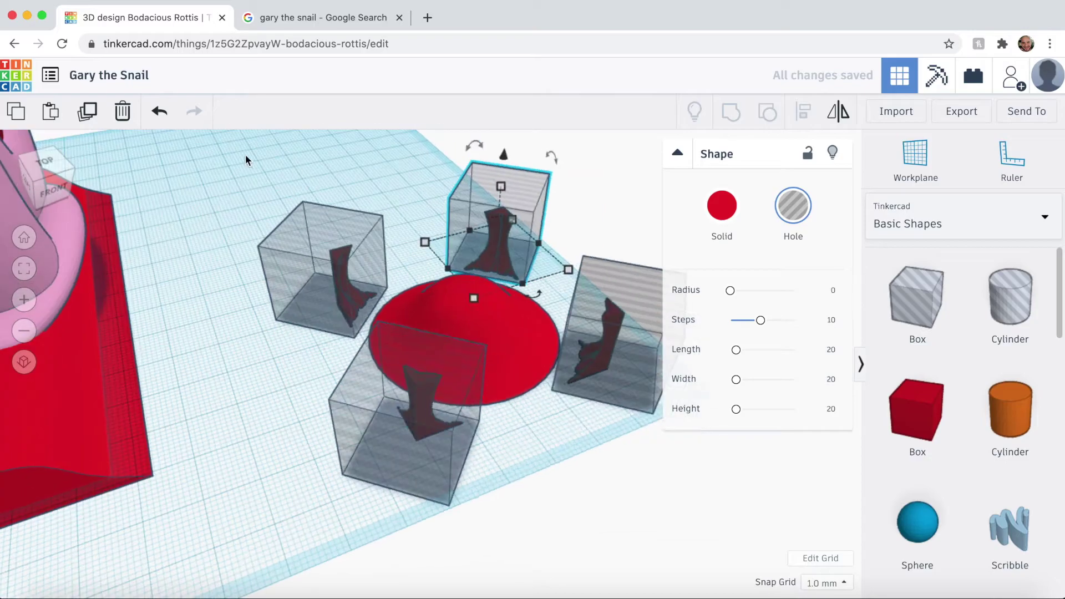
# Group the dome with the four box holes to remove the leftover corner pieces
pyautogui.moveTo(245, 158); pyautogui.dragTo(606, 443)
pyautogui.press('super+g')
pyautogui.click(688, 495)
# Move the red dome over to the front end of the snail's body
pyautogui.scroll(-3, 686, 494)
pyautogui.moveTo(522, 352); pyautogui.dragTo(682, 275, button='middle')
pyautogui.moveTo(681, 274); pyautogui.dragTo(403, 478)
# Select the red body together with the shell and raise both by 3.20 mm
pyautogui.click(340, 349)
pyautogui.moveTo(372, 360); pyautogui.dragTo(267, 319, button='right')
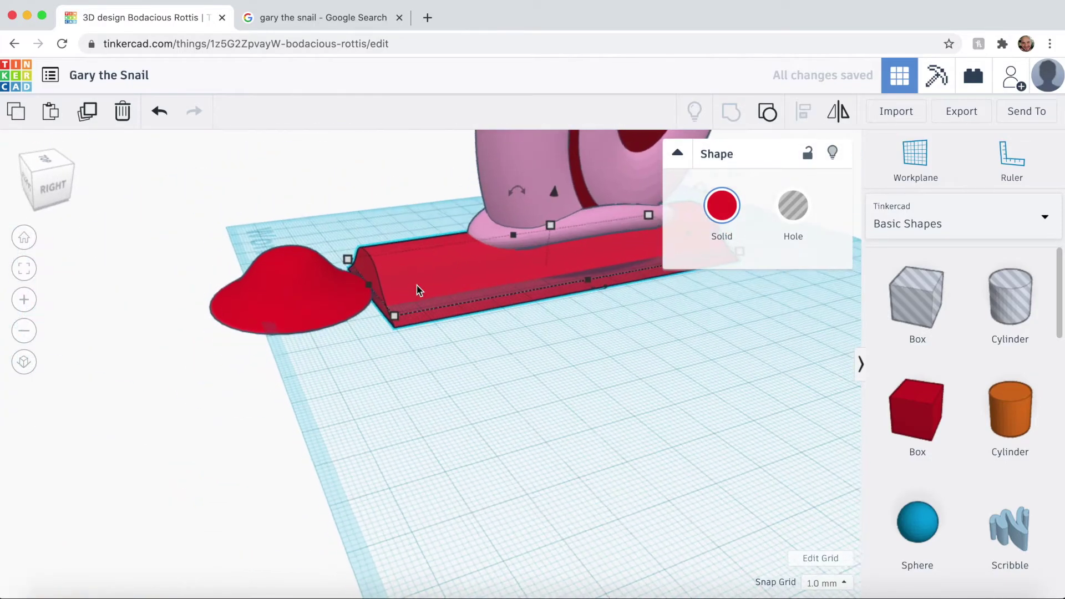
pyautogui.keyDown('shift'); pyautogui.click(536, 252); pyautogui.keyUp('shift')
pyautogui.moveTo(536, 255); pyautogui.dragTo(420, 530, button='middle')
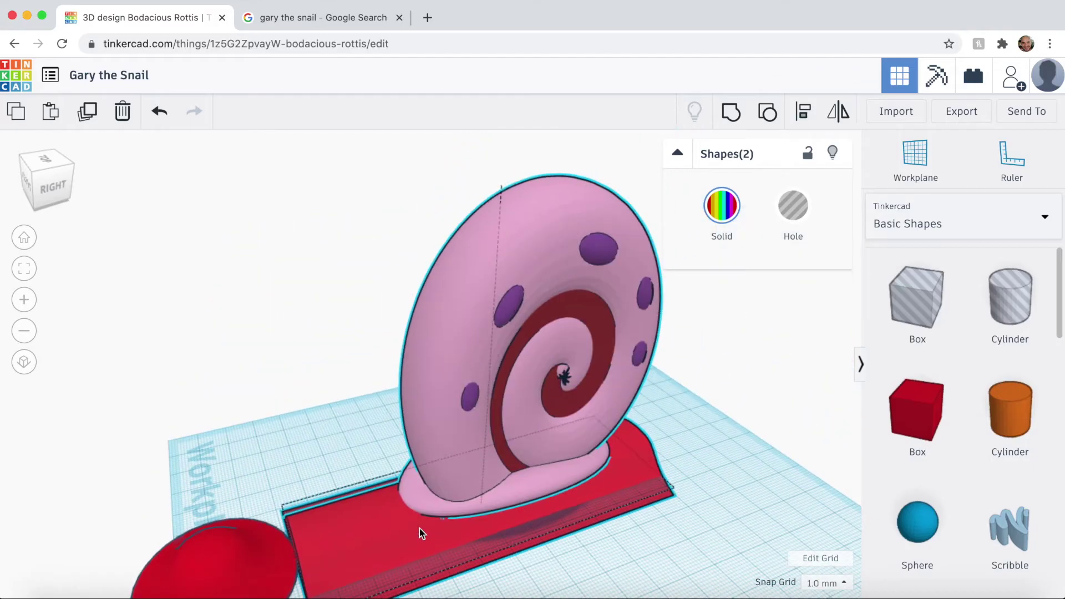
pyautogui.scroll(-3, 426, 524)
pyautogui.moveTo(488, 187); pyautogui.dragTo(488, 181)
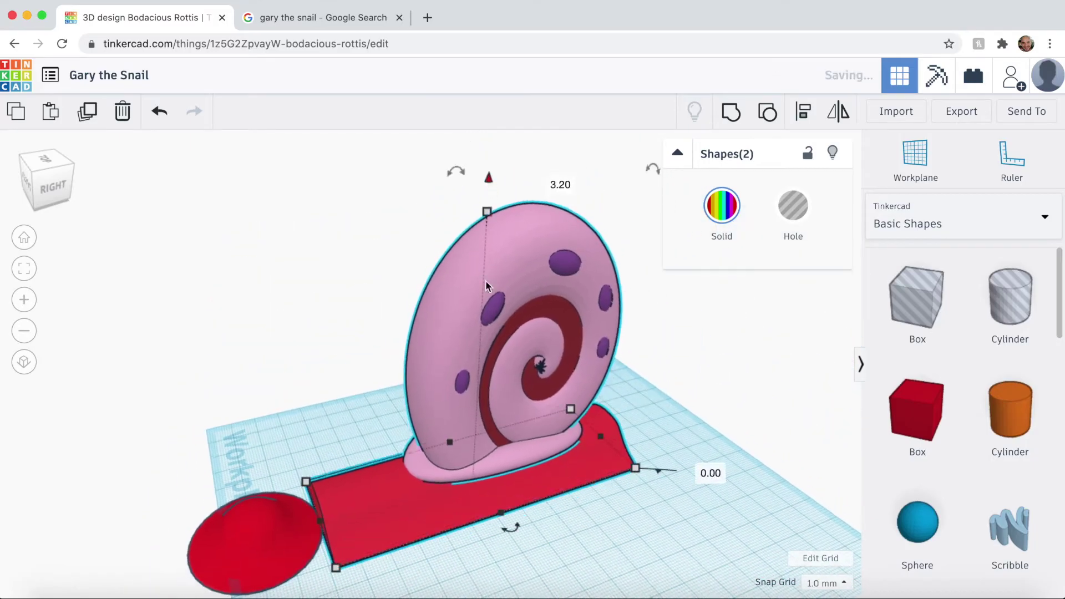
# Slide the red dome into the front end of the body as a rounded tip and inspect the fit
pyautogui.click(600, 524)
pyautogui.moveTo(600, 523); pyautogui.dragTo(575, 542, button='right')
pyautogui.moveTo(574, 542); pyautogui.dragTo(838, 350, button='middle')
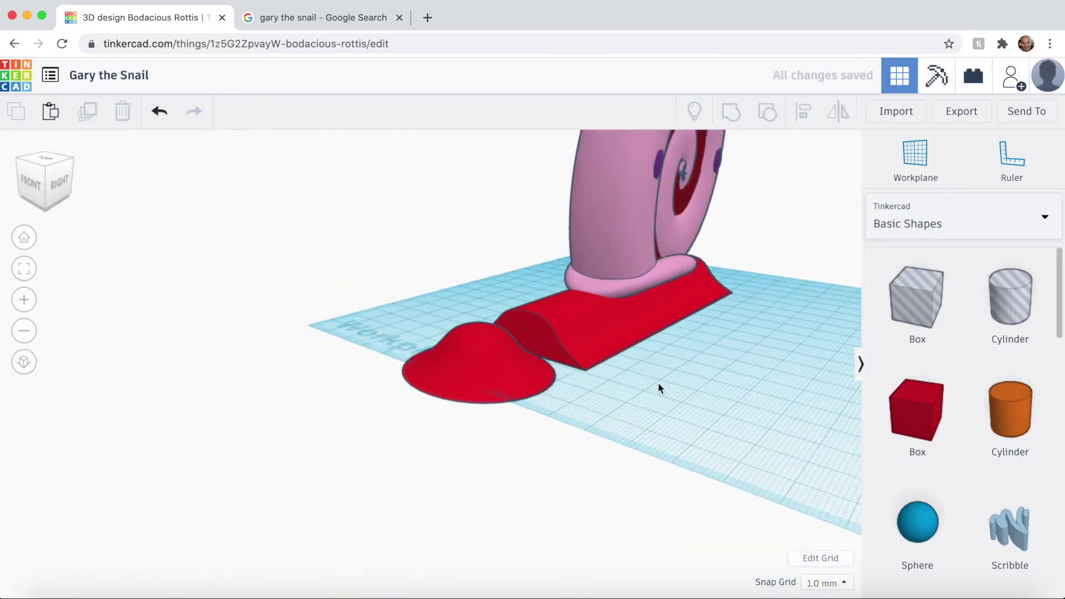
pyautogui.scroll(3, 658, 382)
pyautogui.moveTo(674, 381); pyautogui.dragTo(613, 399, button='right')
pyautogui.moveTo(519, 443); pyautogui.dragTo(604, 413)
pyautogui.moveTo(386, 528); pyautogui.dragTo(563, 549, button='right')
# Hide the shell and move the red dome clear of the body into open workplane space
pyautogui.click(610, 367)
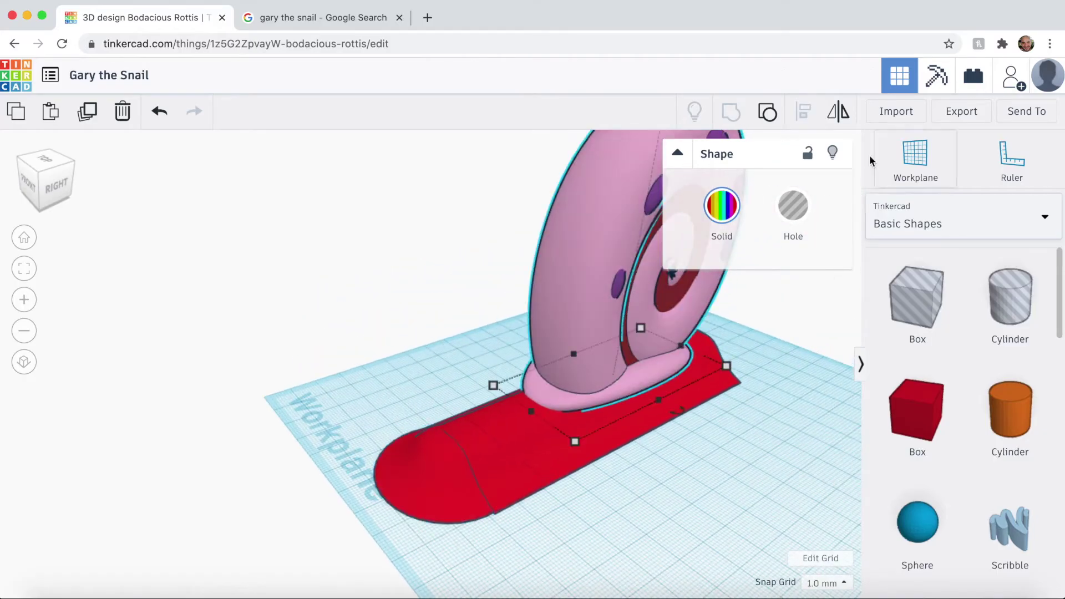
pyautogui.click(833, 155)
pyautogui.moveTo(524, 531); pyautogui.dragTo(666, 587, button='right')
pyautogui.moveTo(521, 459); pyautogui.dragTo(693, 481)
# Measure the red body's width and length
pyautogui.click(519, 436)
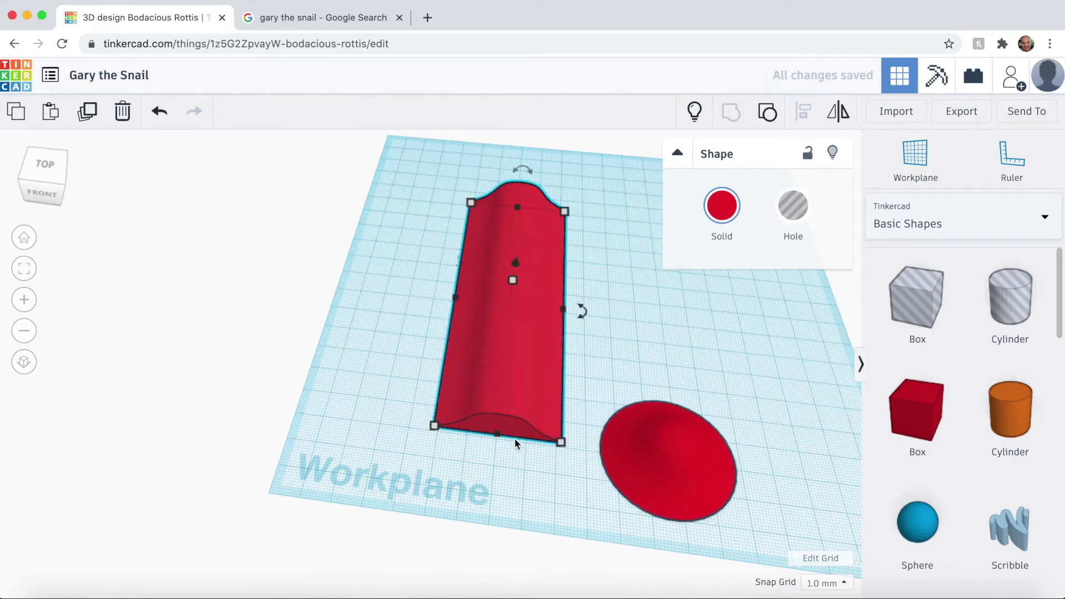
pyautogui.moveTo(558, 442)
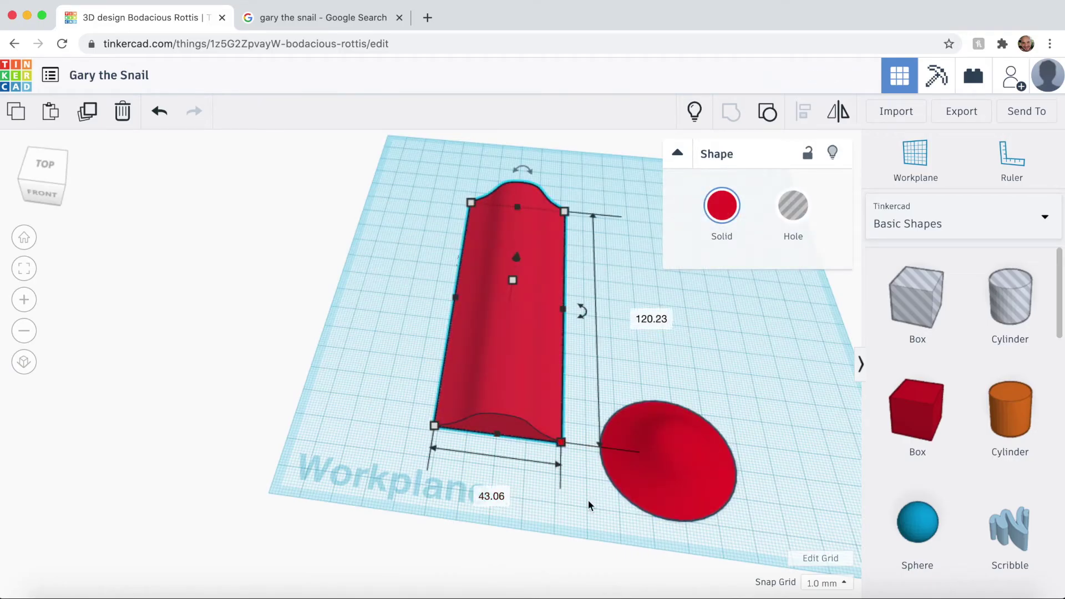
pyautogui.moveTo(589, 501); pyautogui.dragTo(569, 285, button='right')
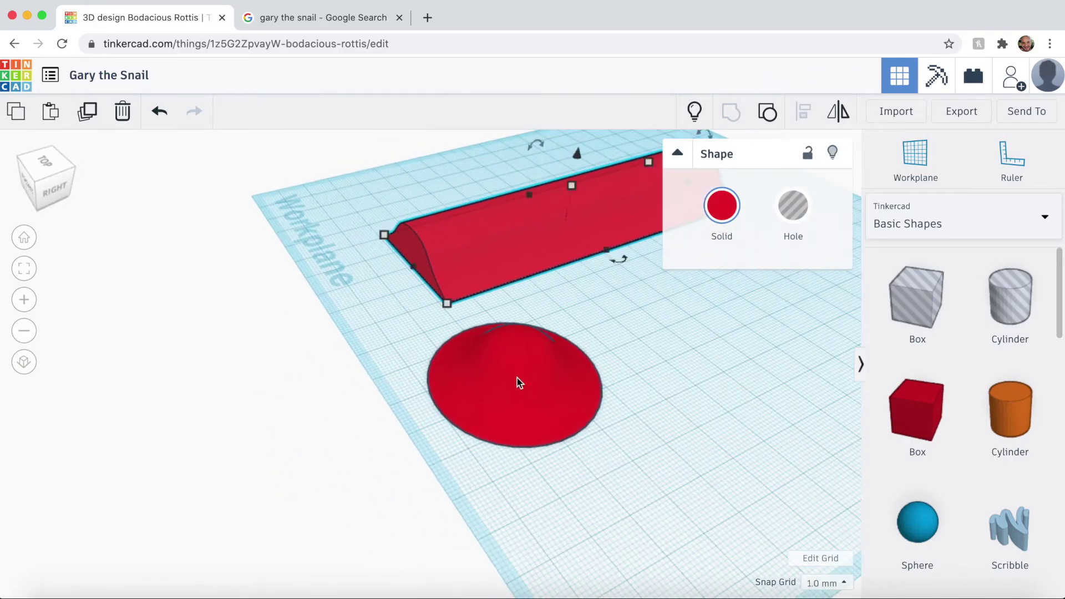
# Add a box hole, enlarge it and place it overlapping one side of the red dome
pyautogui.moveTo(910, 328); pyautogui.dragTo(769, 535)
pyautogui.moveTo(701, 441); pyautogui.dragTo(539, 471)
pyautogui.click(549, 458)
pyautogui.moveTo(699, 514); pyautogui.dragTo(585, 447, button='right')
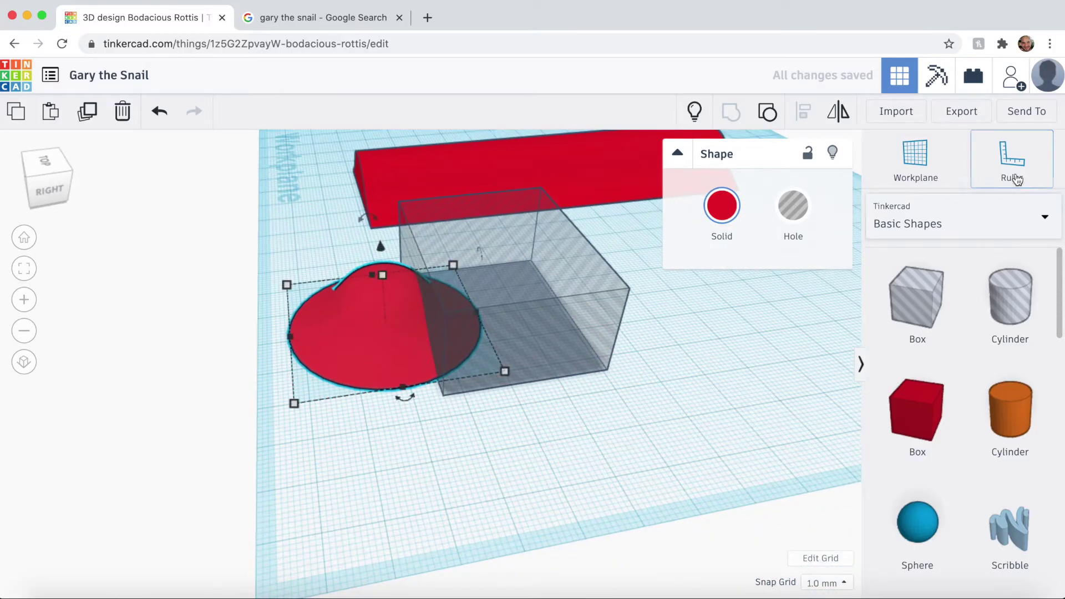
# Place a ruler beside the dome, switch it to midpoint measuring and set the dome's lengthwise offset to 0
pyautogui.click(384, 436)
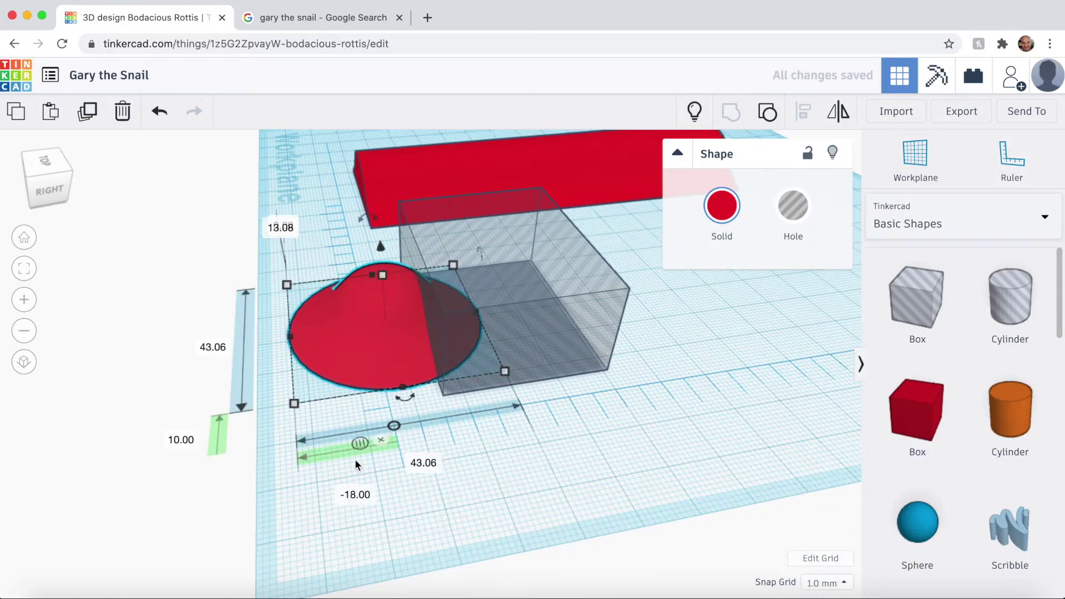
pyautogui.moveTo(412, 365); pyautogui.dragTo(499, 367)
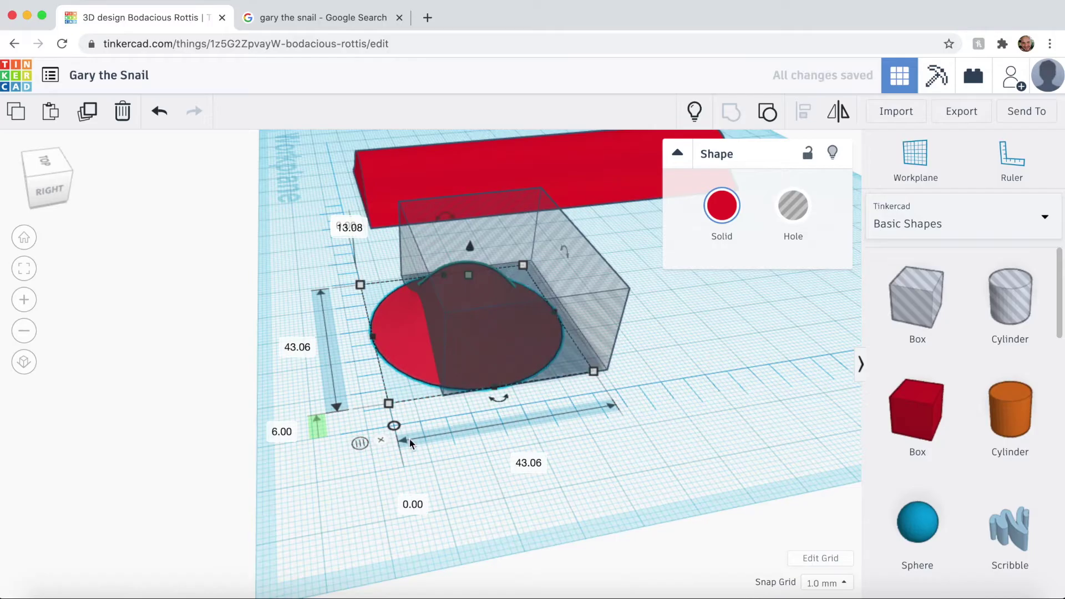
pyautogui.click(359, 444)
pyautogui.moveTo(400, 356); pyautogui.dragTo(289, 372)
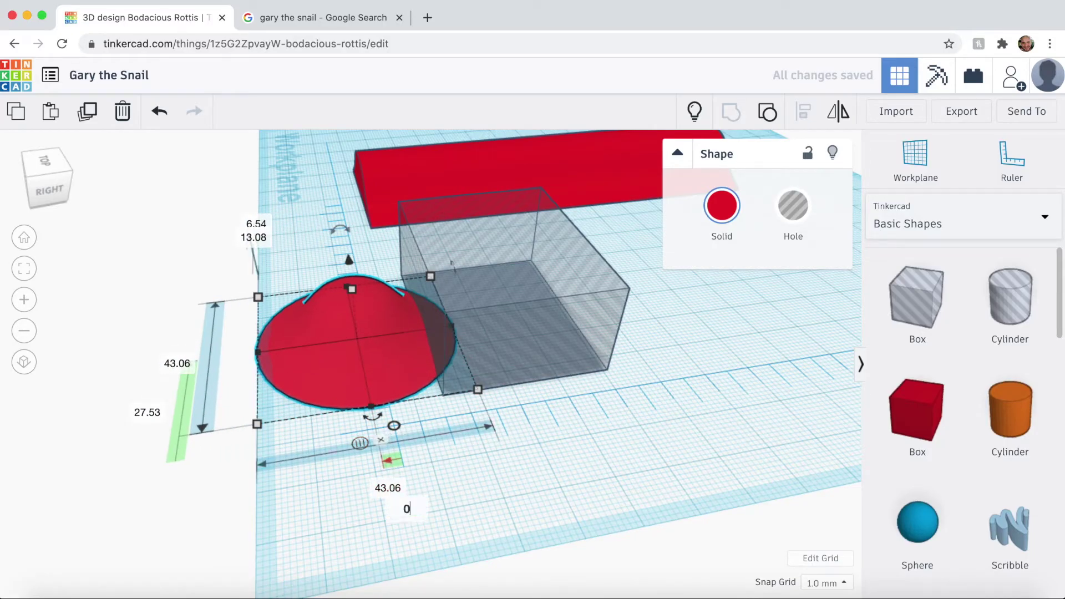
pyautogui.write('0')
pyautogui.press('Return')
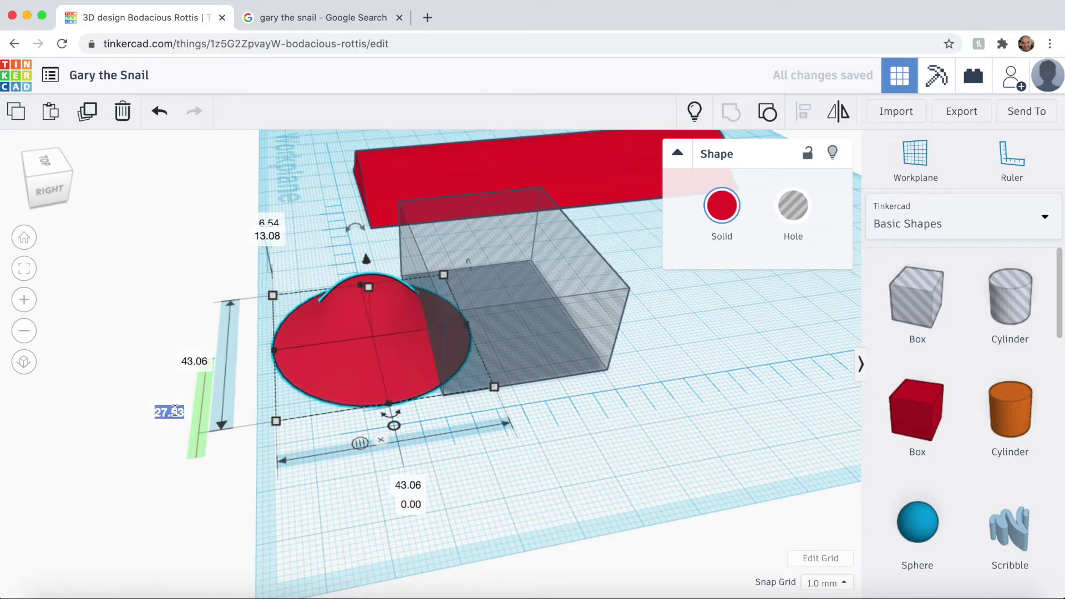
# Centre the red dome crosswise on the ruler by setting its midpoint offset to 0
pyautogui.write('0')
pyautogui.press('Return')
pyautogui.moveTo(668, 414); pyautogui.dragTo(691, 494, button='right')
pyautogui.press('f')
pyautogui.moveTo(626, 375); pyautogui.dragTo(531, 291, button='right')
pyautogui.click(551, 368)
pyautogui.moveTo(551, 368); pyautogui.dragTo(597, 394)
pyautogui.click(408, 482)
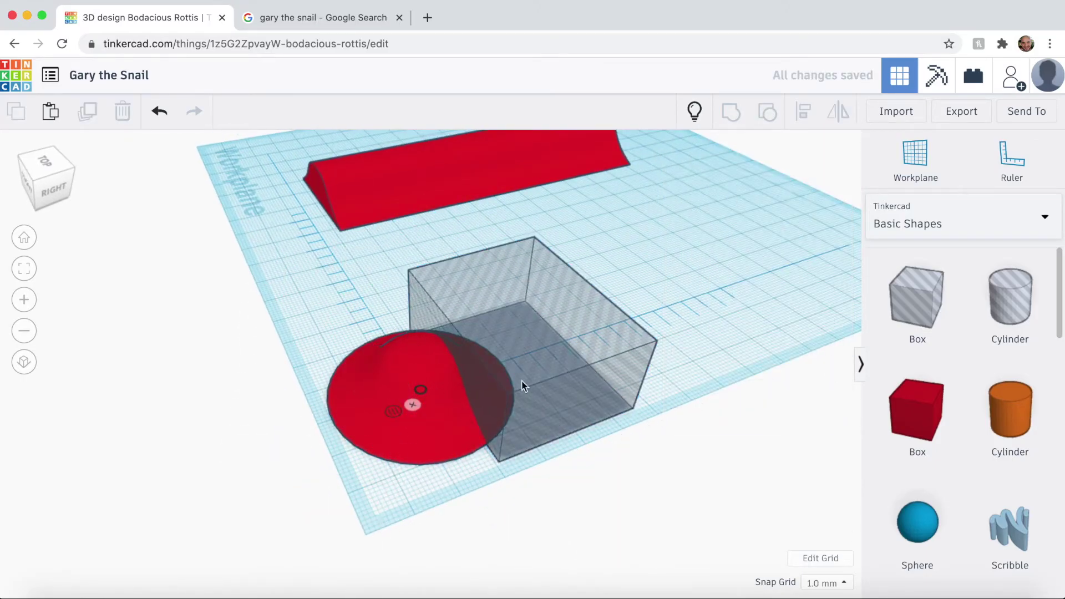
# Set the box hole's lengthwise ruler offset to 0 and widen it to 51 mm so it spans half of the dome
pyautogui.click(582, 356)
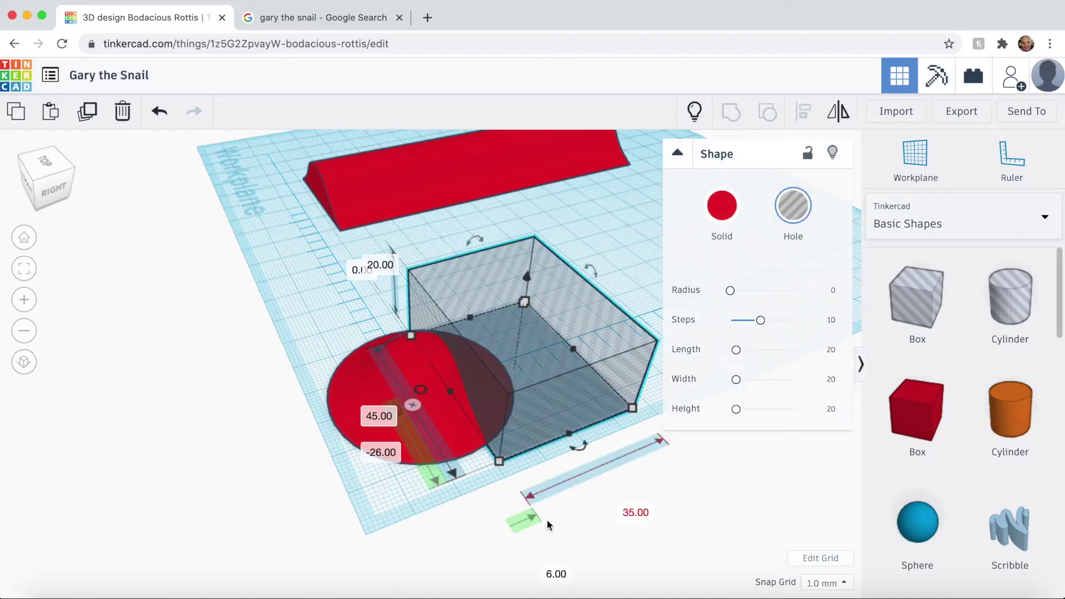
pyautogui.press('Return')
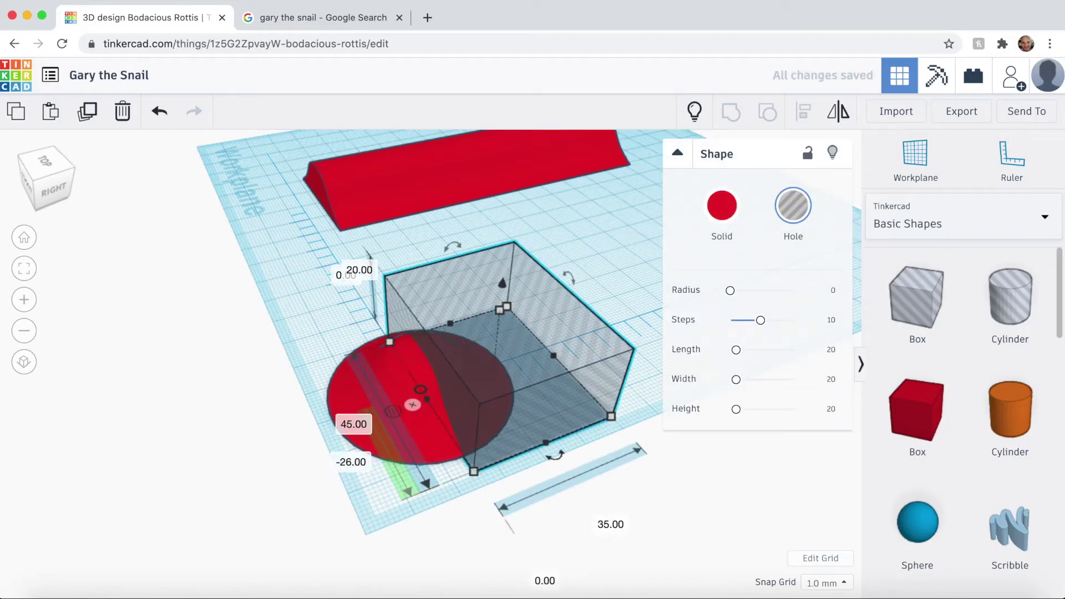
pyautogui.moveTo(315, 304); pyautogui.dragTo(358, 347, button='right')
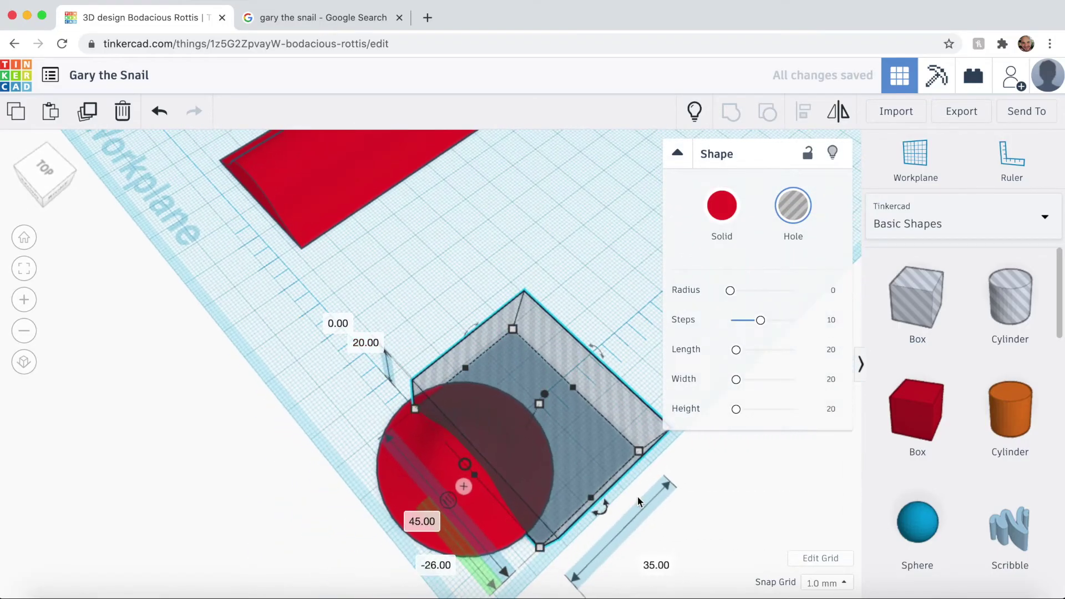
pyautogui.press('Up')
pyautogui.press('Up')
pyautogui.press('Up')
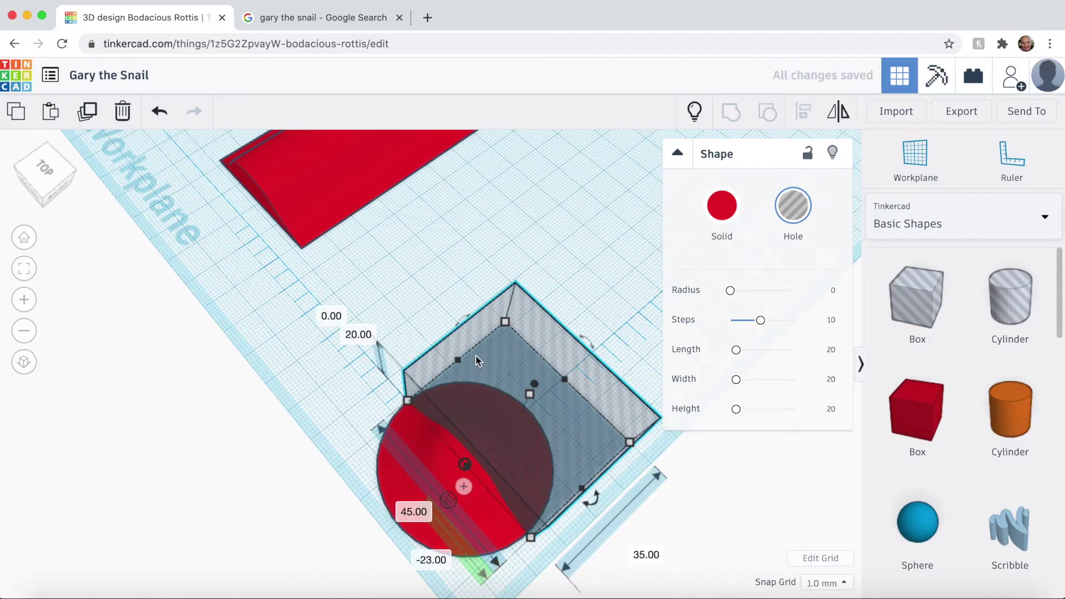
pyautogui.moveTo(457, 361); pyautogui.dragTo(438, 348)
pyautogui.press('Down')
pyautogui.press('Down')
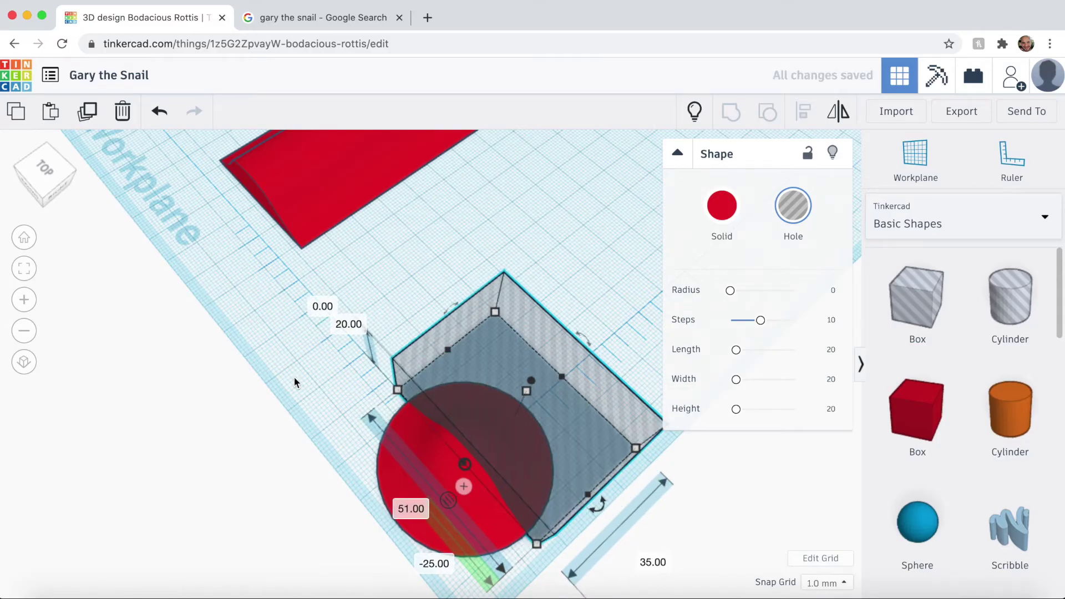
# Group the box hole with the red dome to cut away the overlapped half
pyautogui.moveTo(294, 379); pyautogui.dragTo(264, 388, button='right')
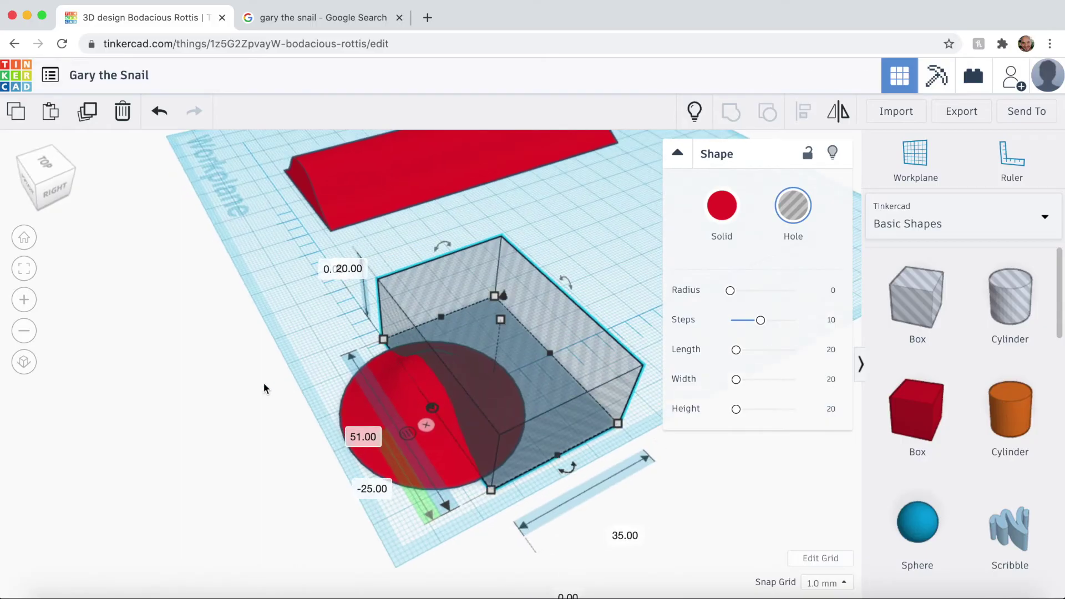
pyautogui.keyDown('shift'); pyautogui.click(411, 435); pyautogui.keyUp('shift')
pyautogui.click(735, 116)
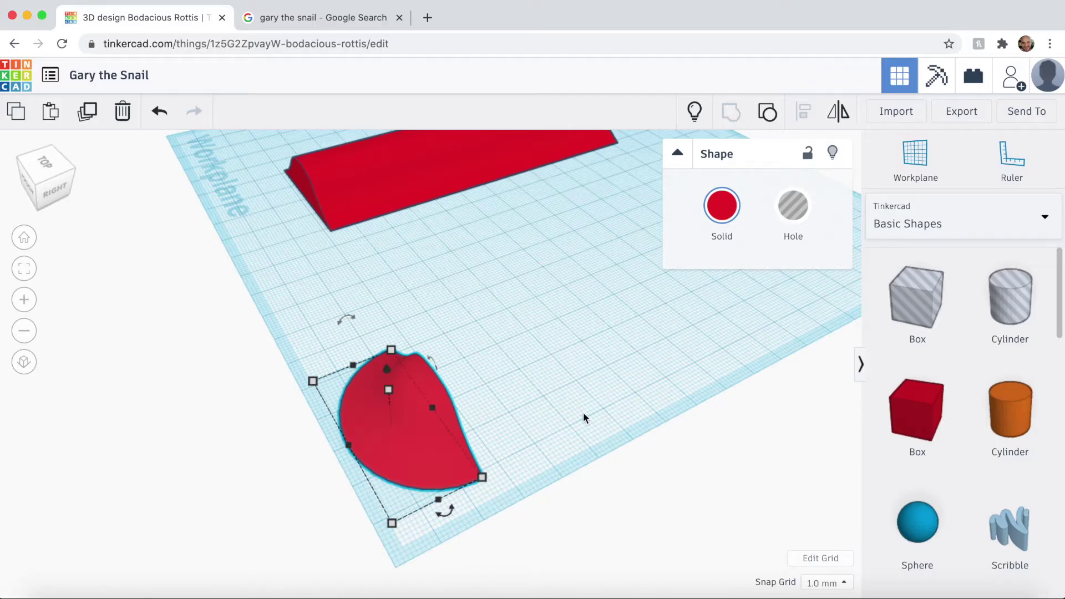
# Move the half dome in front of the red body's end, with its flat face towards the body
pyautogui.moveTo(403, 499); pyautogui.dragTo(301, 221)
pyautogui.moveTo(301, 220); pyautogui.dragTo(457, 394, button='right')
pyautogui.scroll(2, 579, 415)
pyautogui.scroll(3, 578, 416)
pyautogui.moveTo(442, 438); pyautogui.dragTo(396, 439)
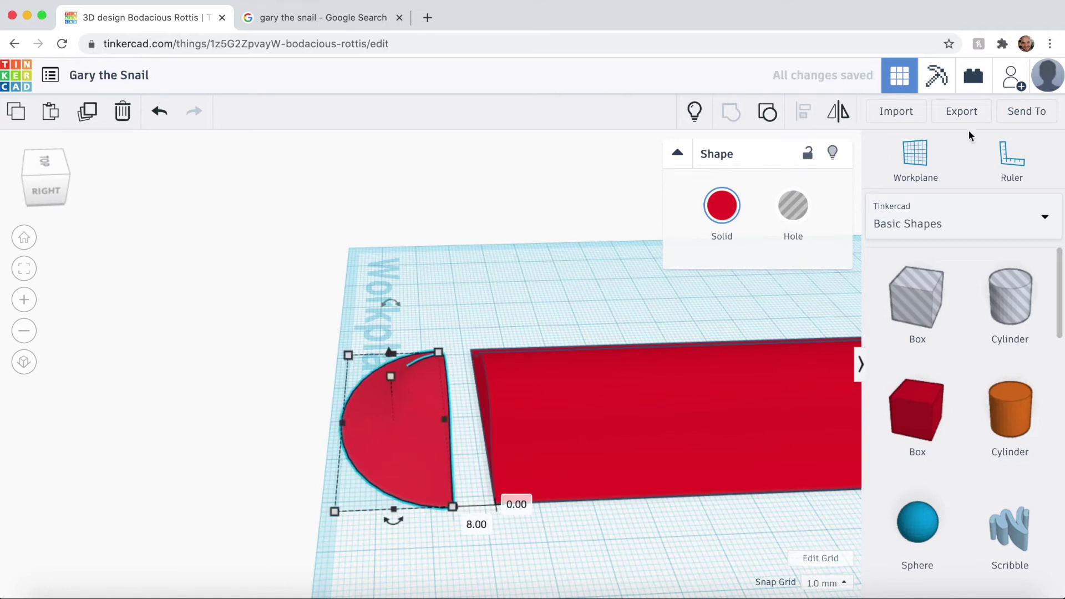
# Place a ruler on the half dome and set its lengthwise offset to -21.53 mm
pyautogui.click(1012, 158)
pyautogui.click(401, 451)
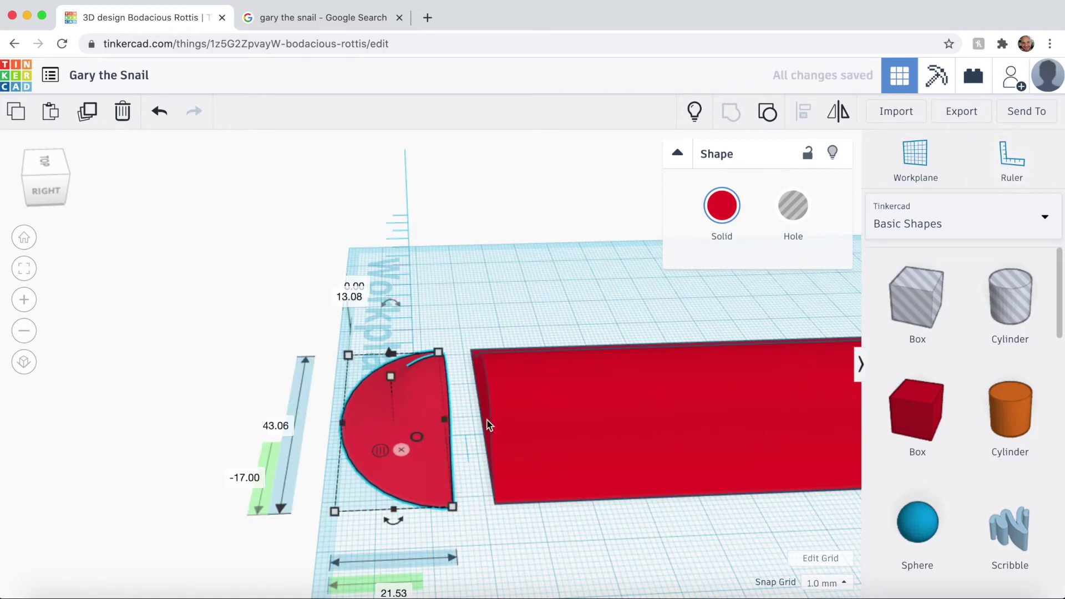
pyautogui.scroll(-3, 487, 420)
pyautogui.moveTo(506, 494); pyautogui.dragTo(510, 514, button='right')
pyautogui.moveTo(430, 470)
pyautogui.mouseDown()
pyautogui.moveTo(406, 471)
pyautogui.moveTo(427, 472)
pyautogui.mouseUp()
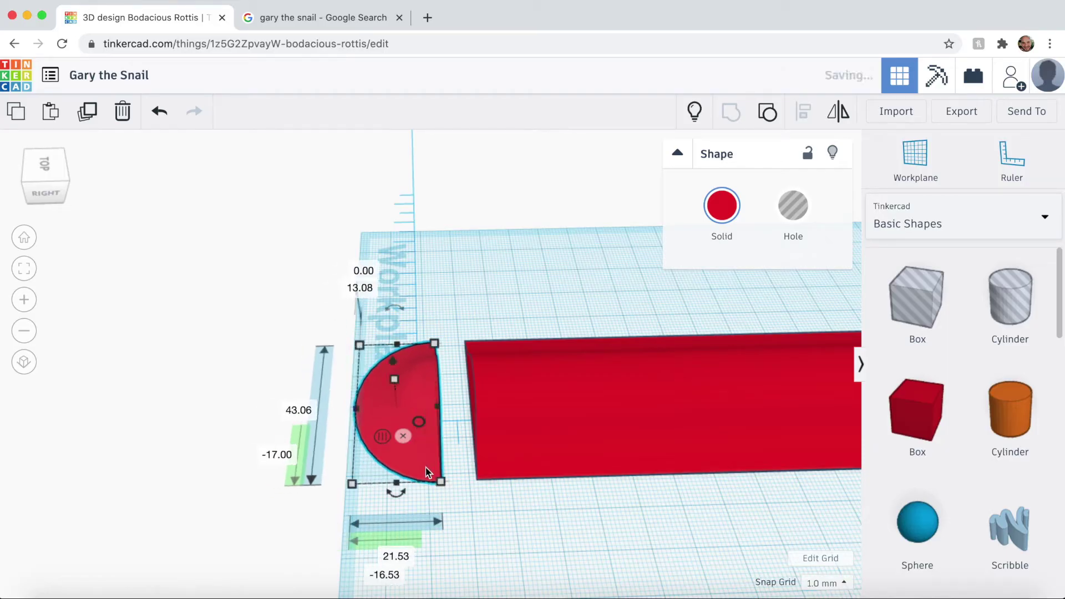
pyautogui.click(392, 576)
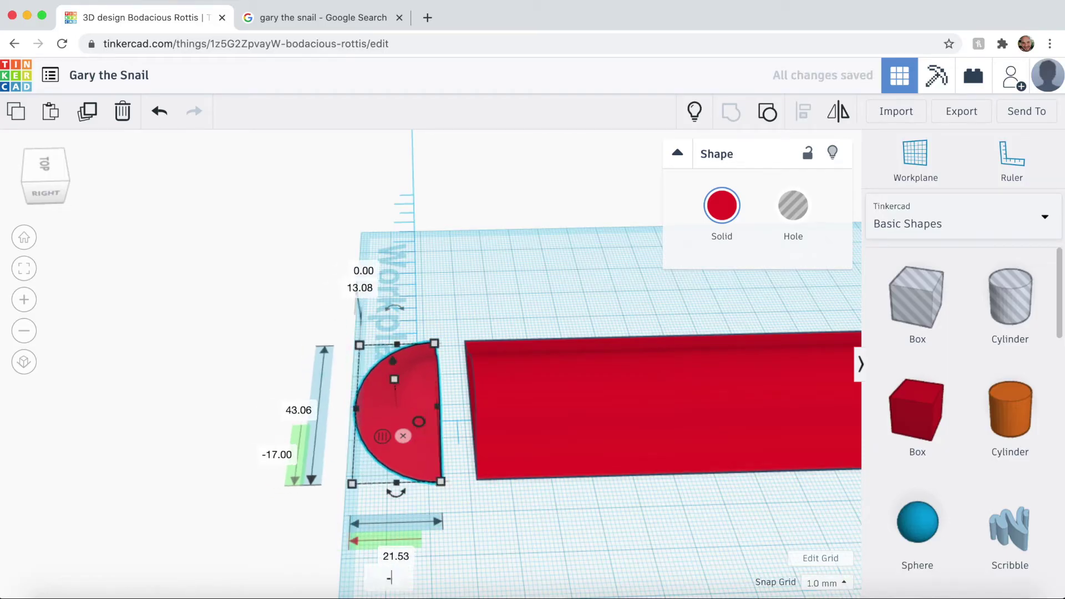
pyautogui.write('-21.53')
pyautogui.press('Return')
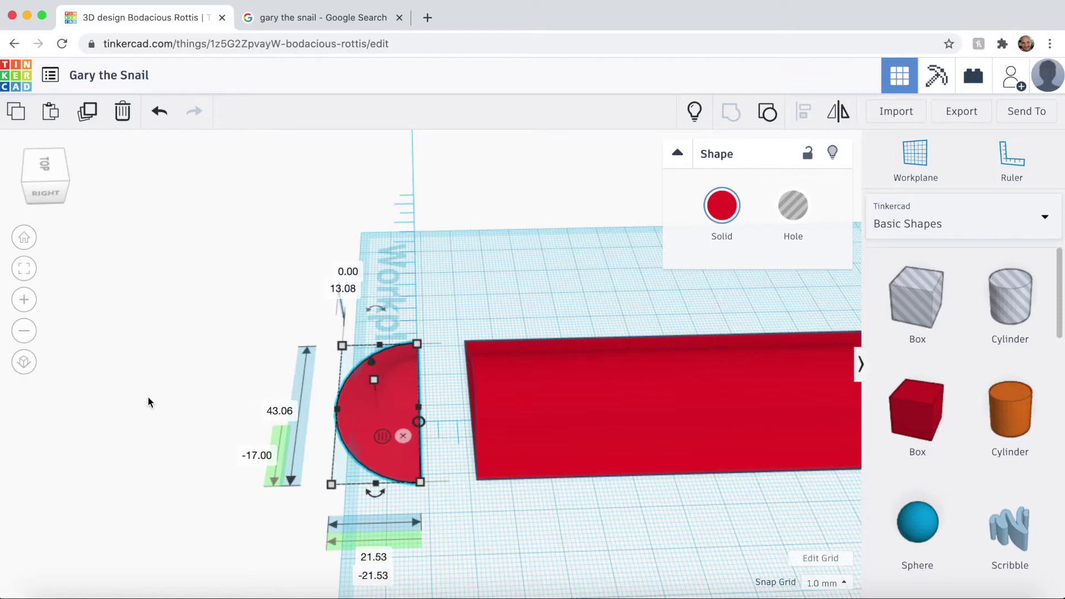
# Set the half dome's crosswise midpoint offset from the ruler to 0
pyautogui.moveTo(148, 399); pyautogui.dragTo(404, 384, button='right')
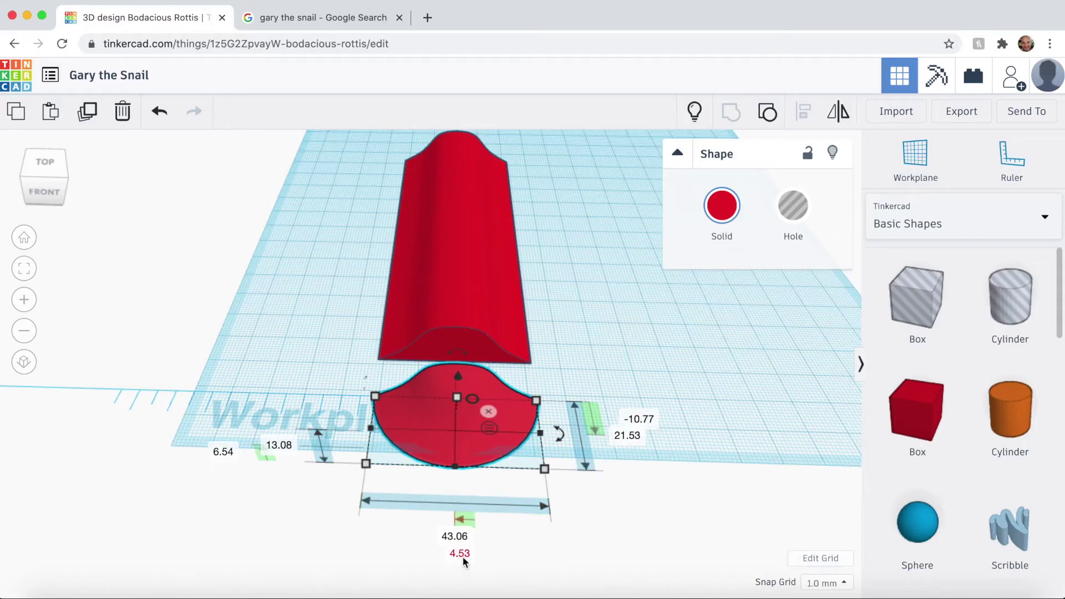
pyautogui.click(462, 557)
pyautogui.write('0')
pyautogui.press('Return')
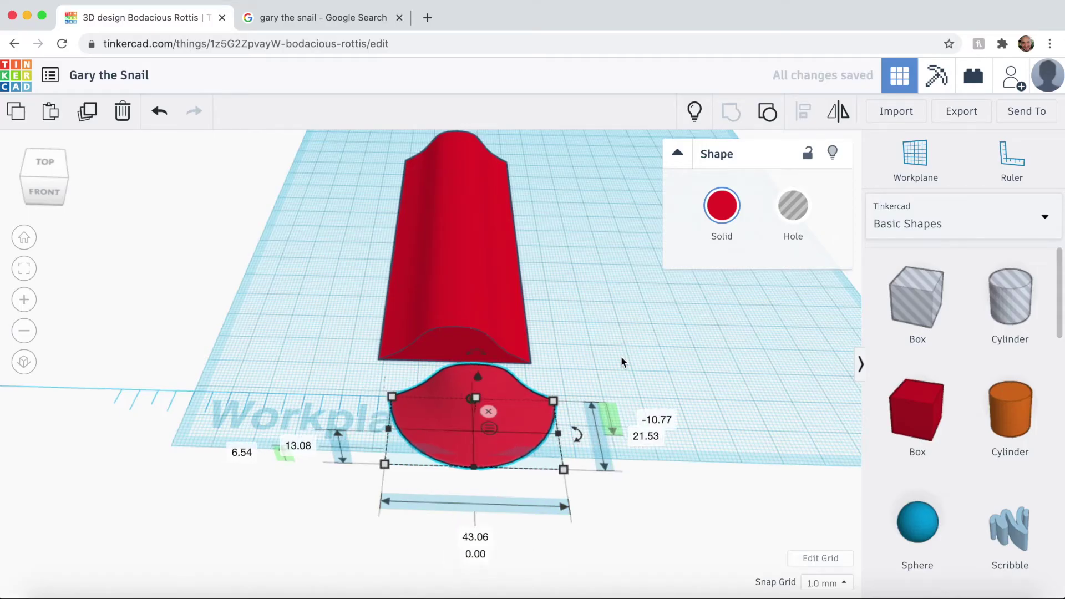
# Move the red body towards the half dome and set its lengthwise endpoint offset to 0
pyautogui.moveTo(621, 360); pyautogui.dragTo(623, 324, button='right')
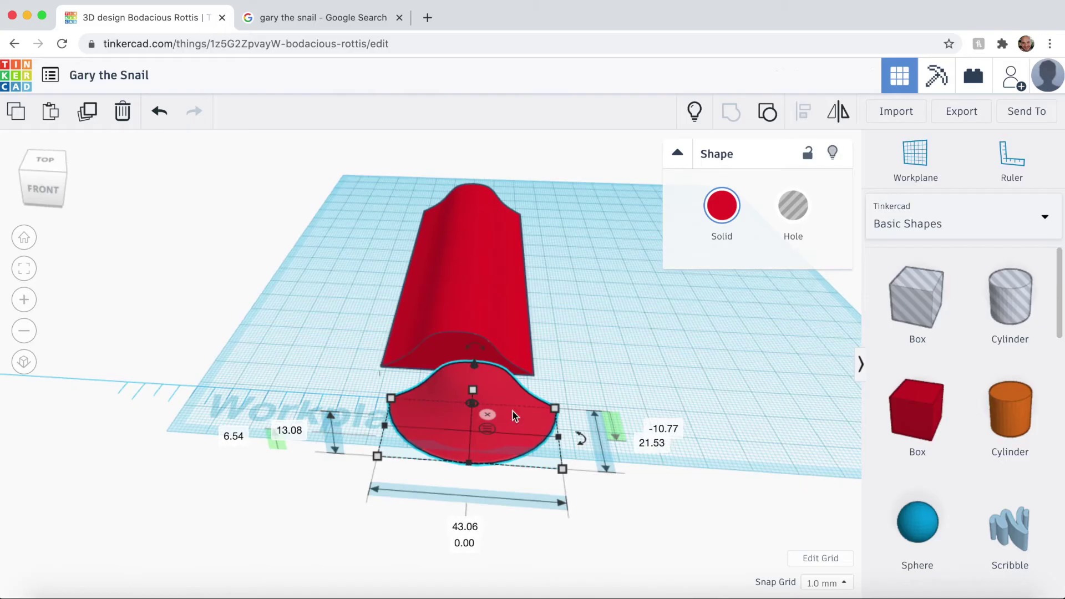
pyautogui.moveTo(636, 362); pyautogui.dragTo(408, 445, button='right')
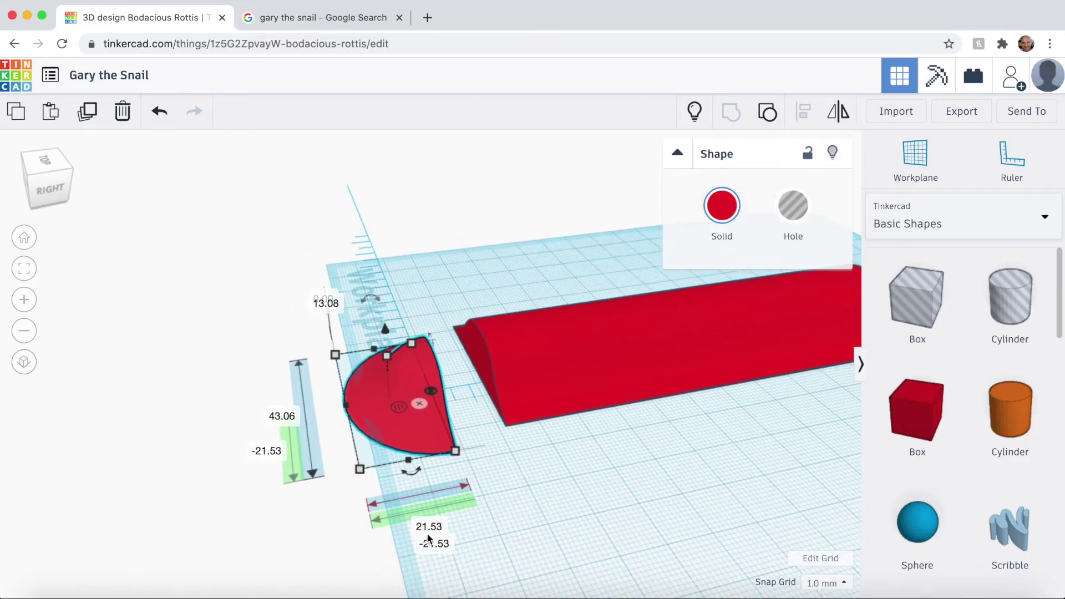
pyautogui.moveTo(429, 538); pyautogui.dragTo(765, 474, button='right')
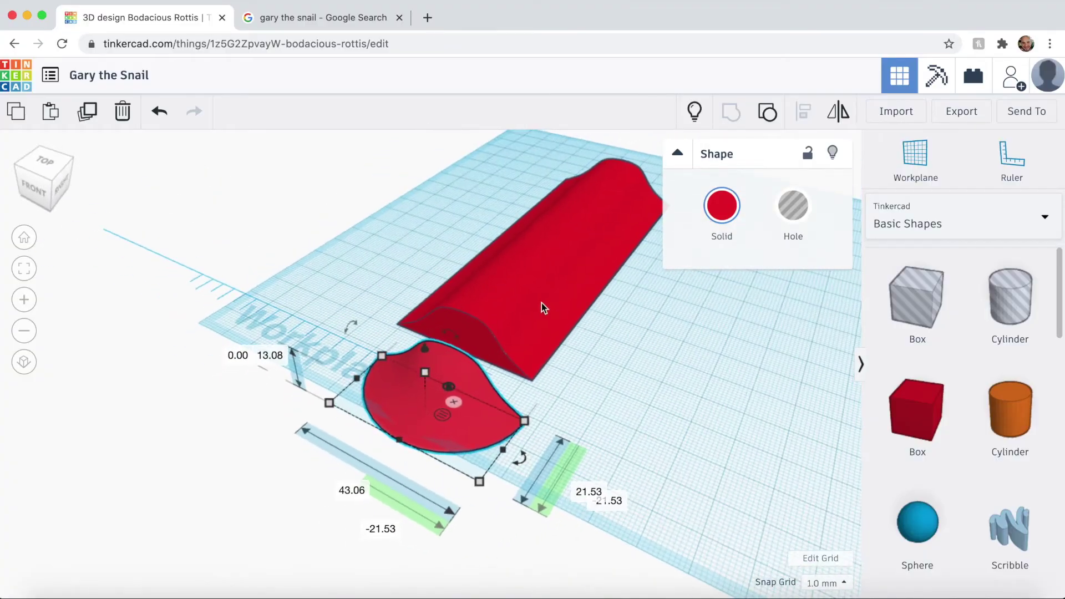
pyautogui.click(541, 303)
pyautogui.moveTo(620, 439); pyautogui.dragTo(520, 448, button='right')
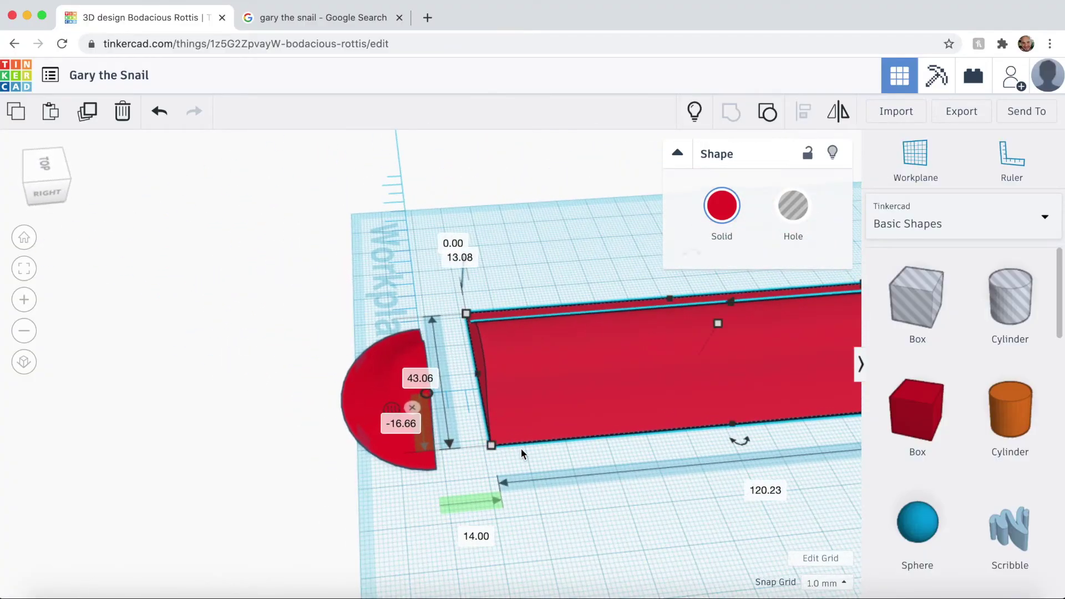
pyautogui.moveTo(602, 395); pyautogui.dragTo(552, 413)
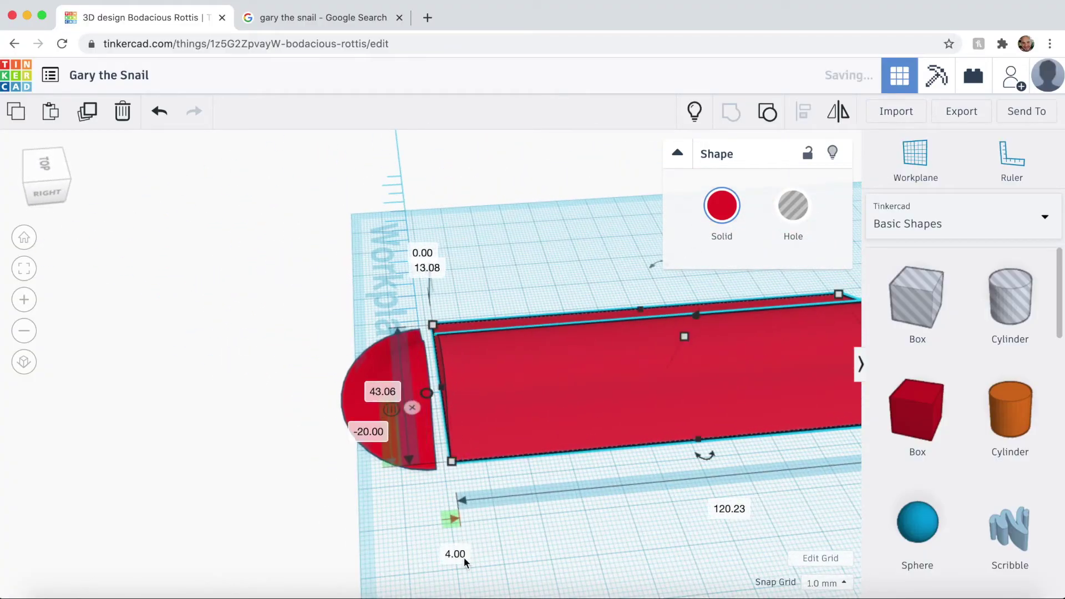
pyautogui.write('0')
pyautogui.press('Return')
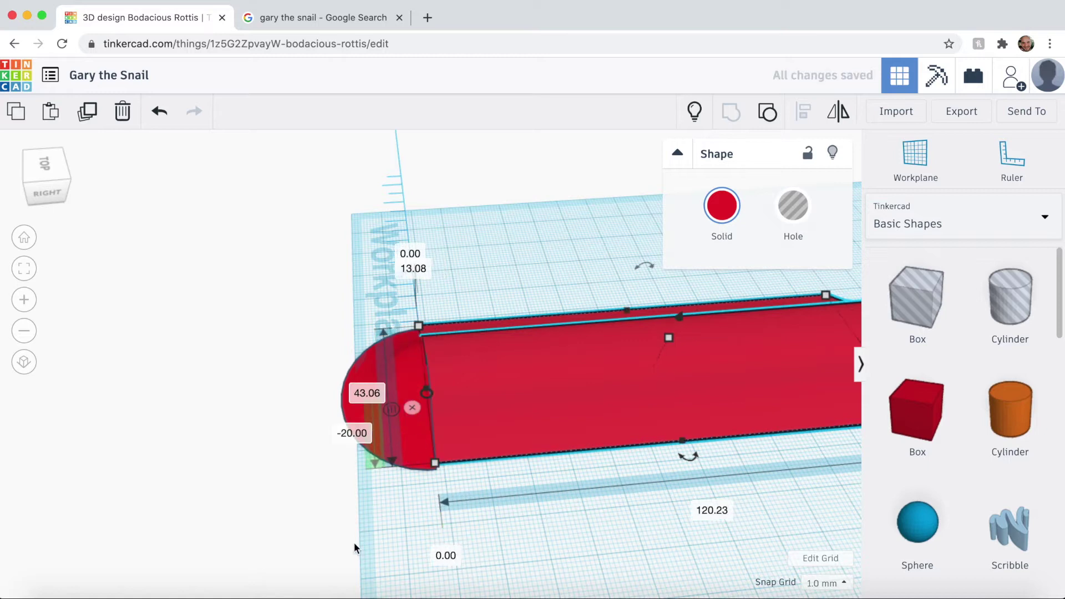
# Set the red body's crosswise midpoint offset to 0 to line it up with the half dome
pyautogui.moveTo(354, 541); pyautogui.dragTo(613, 554, button='right')
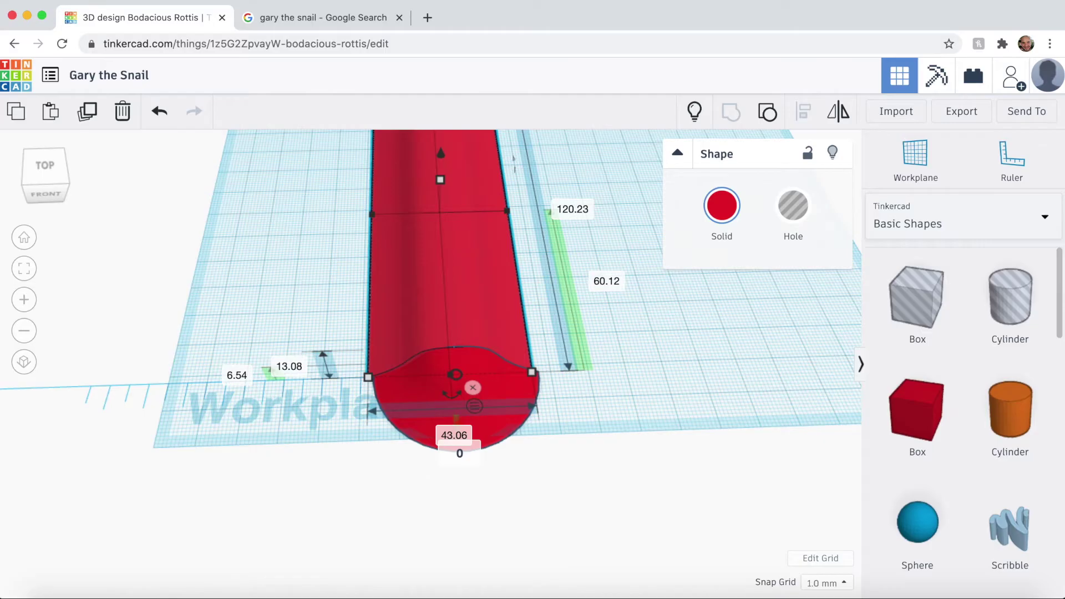
pyautogui.moveTo(455, 444); pyautogui.dragTo(378, 461, button='right')
pyautogui.scroll(-5, 377, 461)
pyautogui.moveTo(814, 465); pyautogui.dragTo(724, 472, button='right')
pyautogui.click(764, 497)
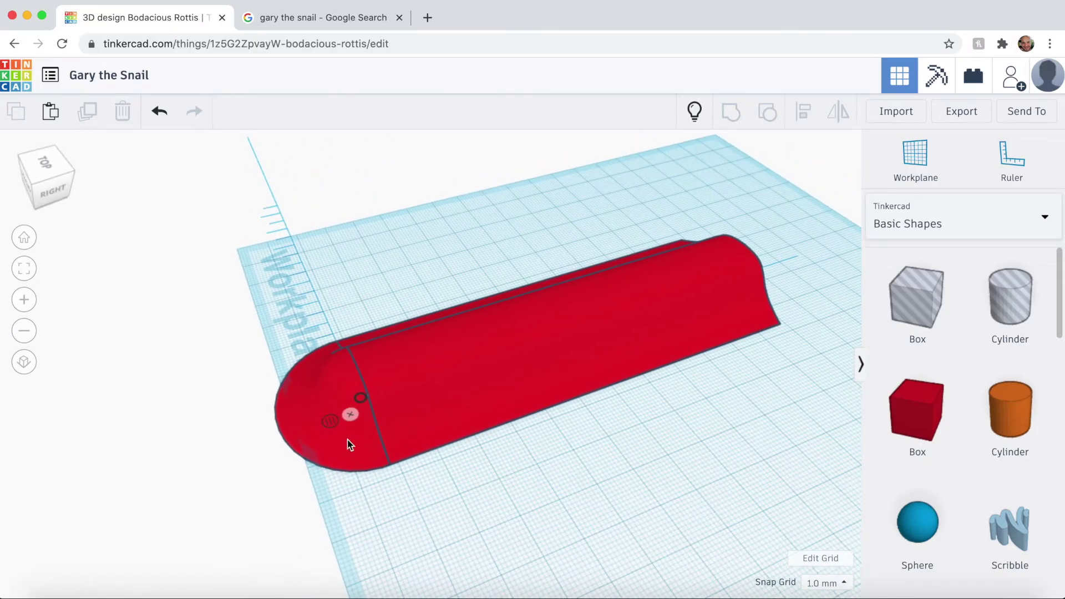
# Place a mirrored copy of the half dome just beyond the red body's open rear end
pyautogui.click(348, 439)
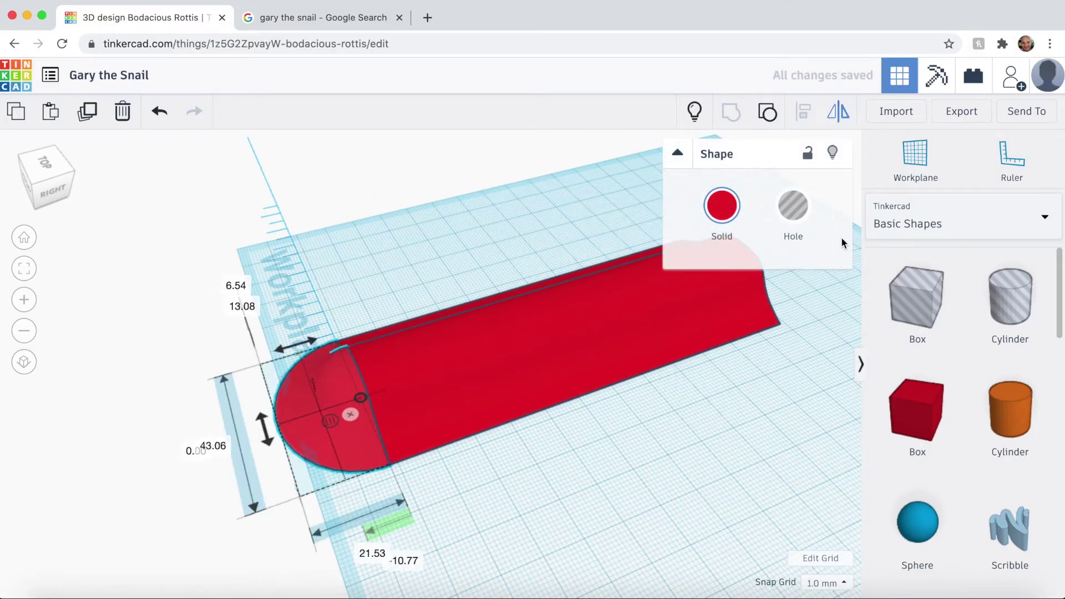
pyautogui.moveTo(332, 416); pyautogui.dragTo(800, 299)
pyautogui.moveTo(789, 475); pyautogui.dragTo(451, 174, button='right')
pyautogui.rightClick(663, 254)
pyautogui.click(641, 252)
pyautogui.click(597, 225)
pyautogui.moveTo(589, 220); pyautogui.dragTo(624, 311, button='right')
pyautogui.moveTo(623, 311); pyautogui.dragTo(546, 141, button='middle')
pyautogui.click(655, 376)
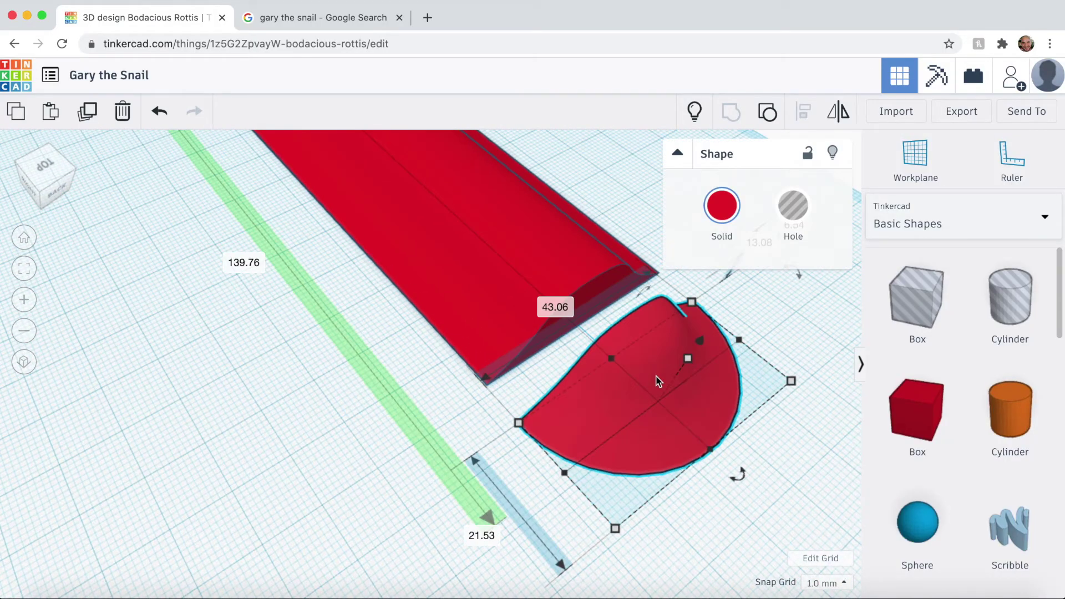
pyautogui.moveTo(655, 377); pyautogui.dragTo(647, 379, button='right')
pyautogui.moveTo(647, 380); pyautogui.dragTo(631, 393)
pyautogui.scroll(-5, 631, 393)
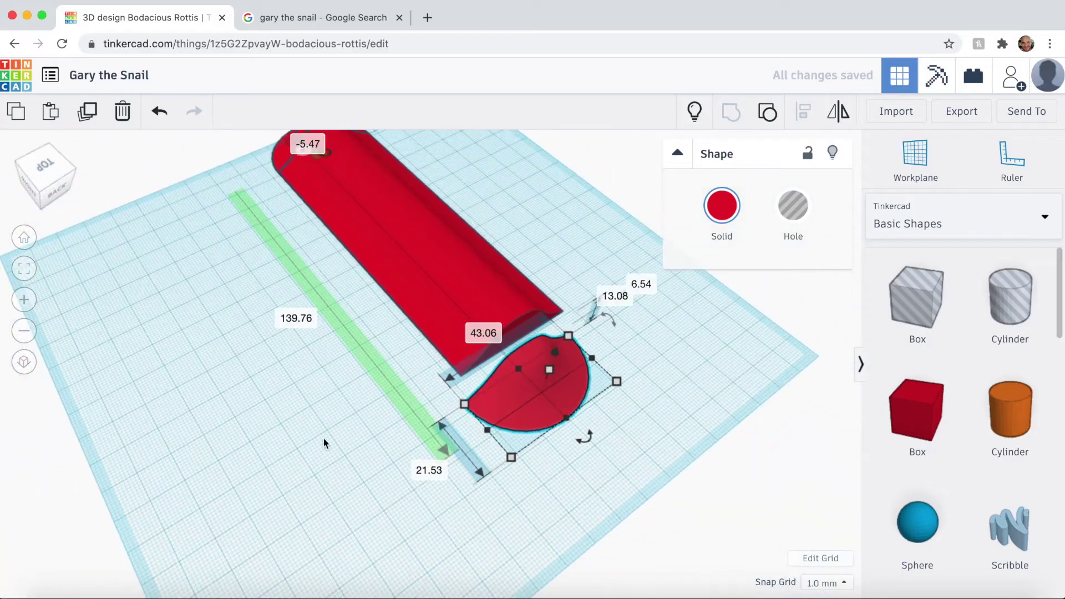
# Set the rear half dome's crosswise midpoint offset to 0 to centre it on the body
pyautogui.moveTo(324, 442); pyautogui.dragTo(692, 416, button='right')
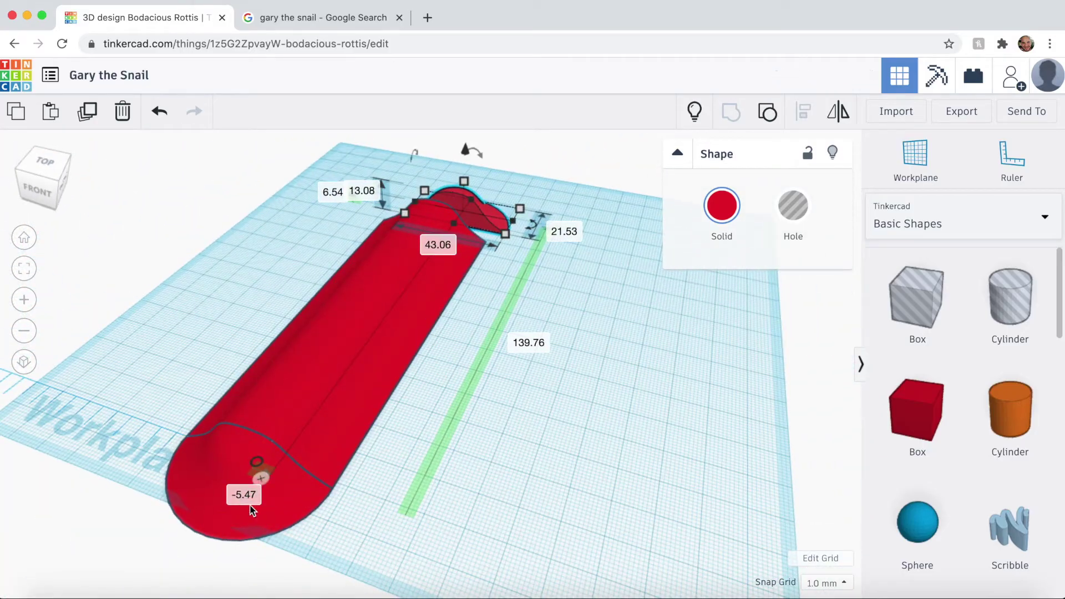
pyautogui.click(367, 530)
pyautogui.click(487, 204)
pyautogui.moveTo(232, 572); pyautogui.dragTo(368, 557, button='right')
pyautogui.scroll(5, 530, 467)
pyautogui.click(597, 523)
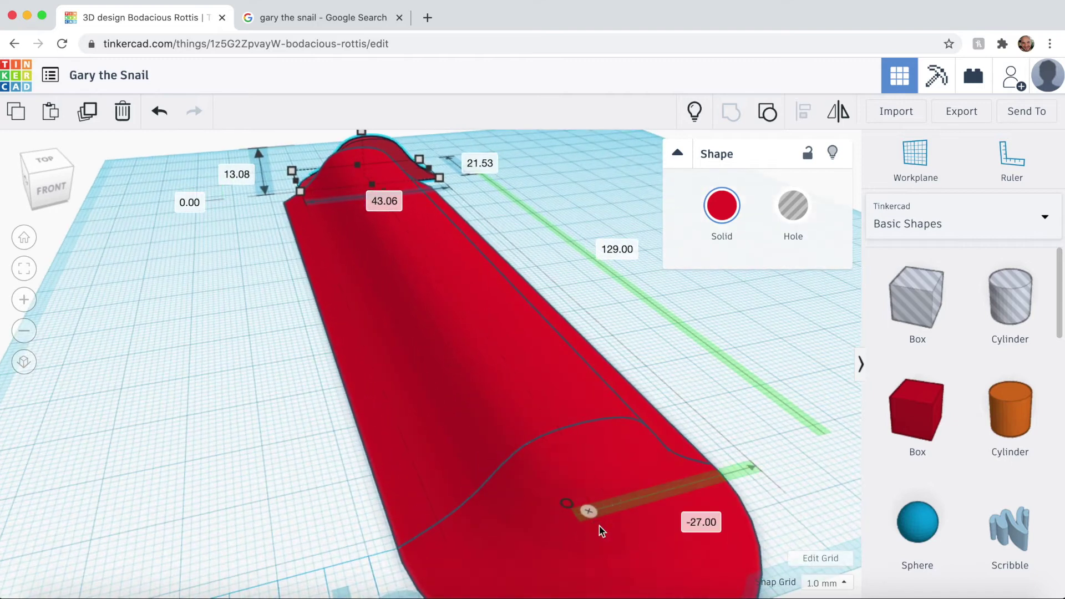
pyautogui.scroll(-4, 454, 326)
pyautogui.moveTo(240, 351); pyautogui.dragTo(356, 418, button='right')
pyautogui.click(629, 523)
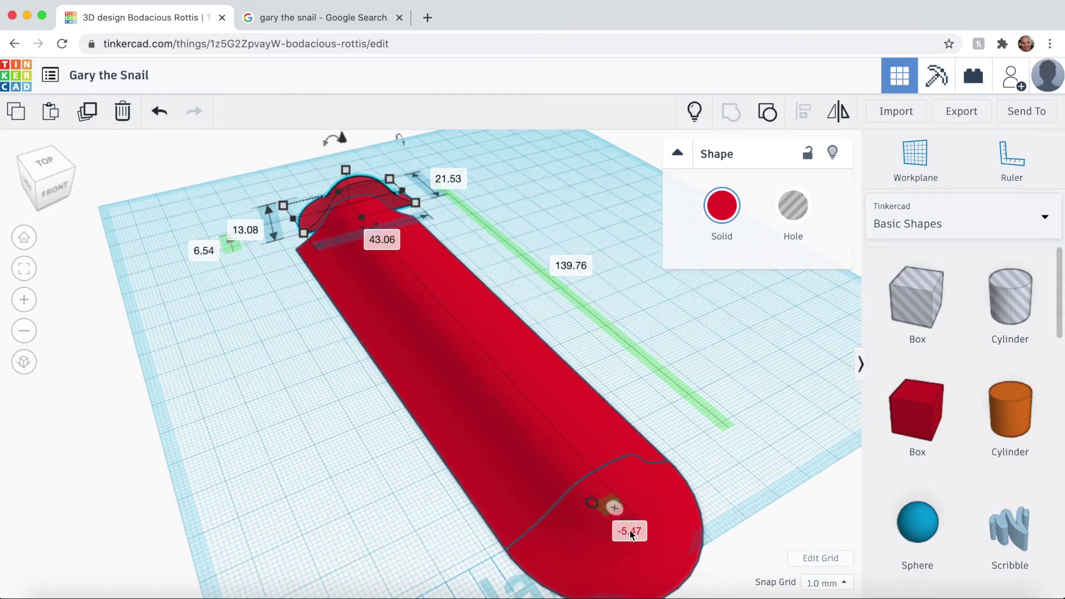
pyautogui.click(619, 533)
pyautogui.press('Return')
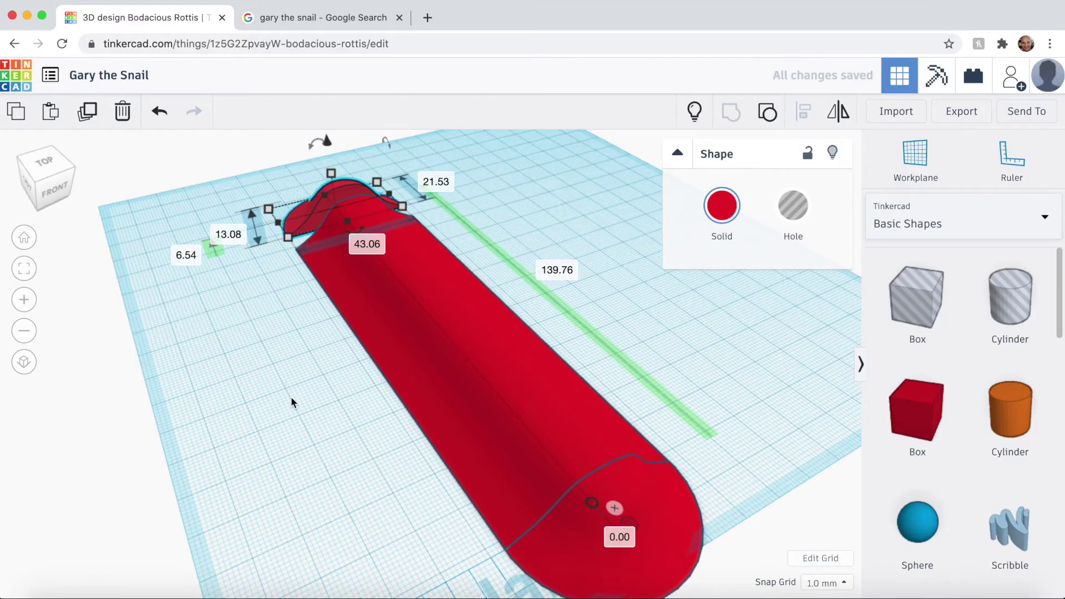
# Set the red body's length to 120 mm
pyautogui.moveTo(290, 398); pyautogui.dragTo(448, 479, button='right')
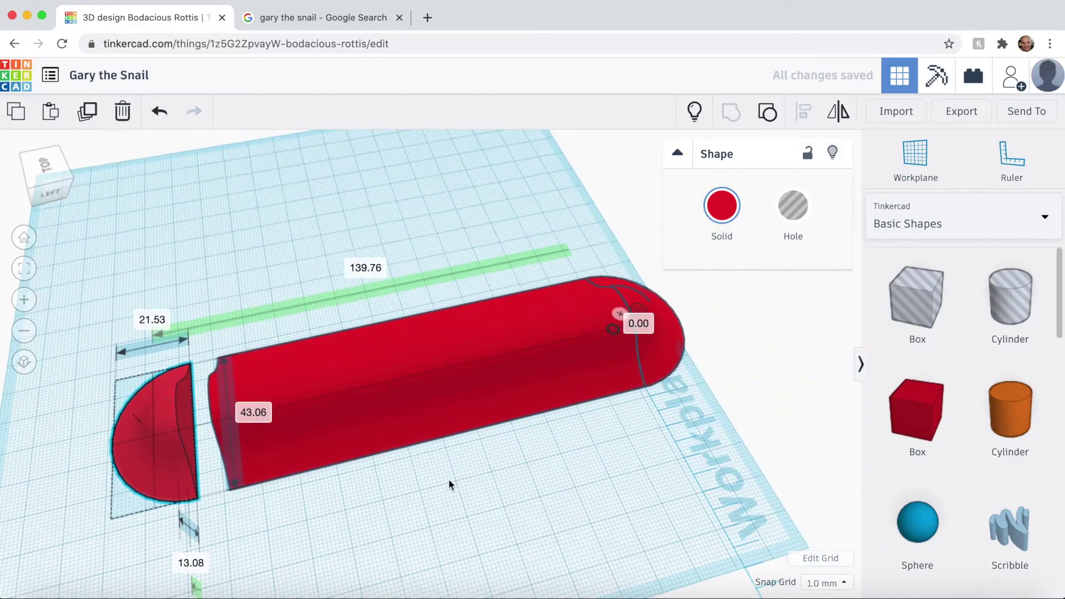
pyautogui.click(448, 478)
pyautogui.click(453, 369)
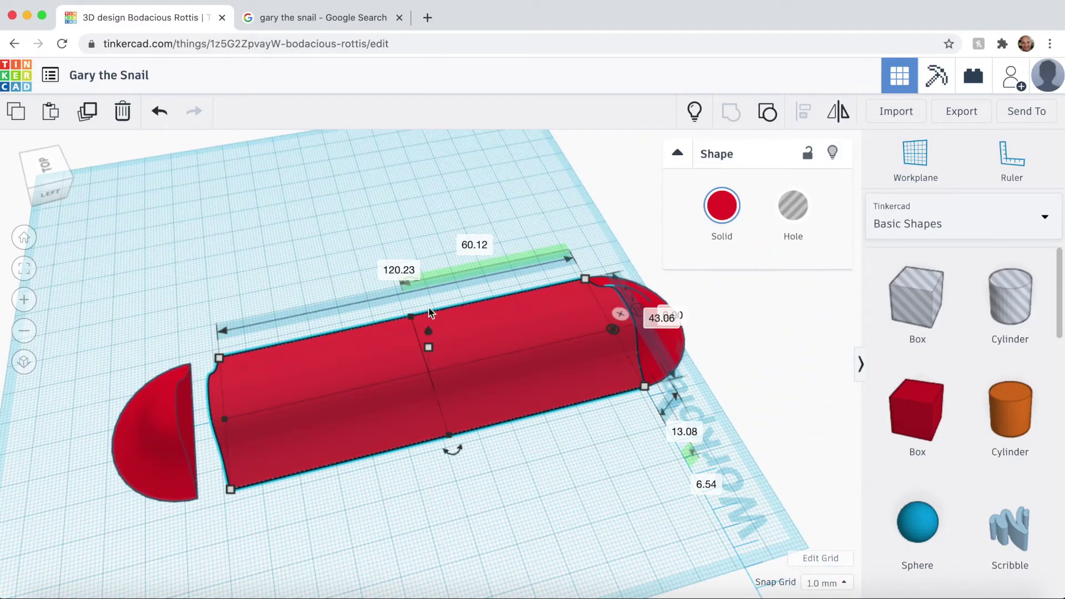
pyautogui.click(398, 272)
pyautogui.write('120')
pyautogui.press('Return')
pyautogui.click(585, 547)
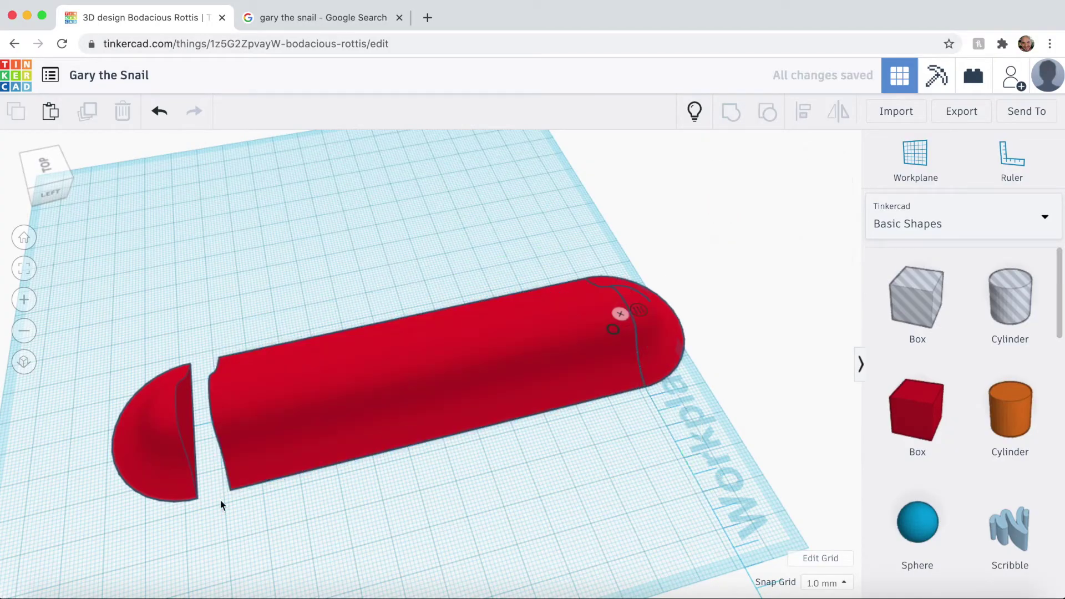
# Set the rear half dome's lengthwise offset to 120 mm so it meets the end of the red body
pyautogui.moveTo(278, 532); pyautogui.dragTo(355, 522, button='right')
pyautogui.click(343, 458)
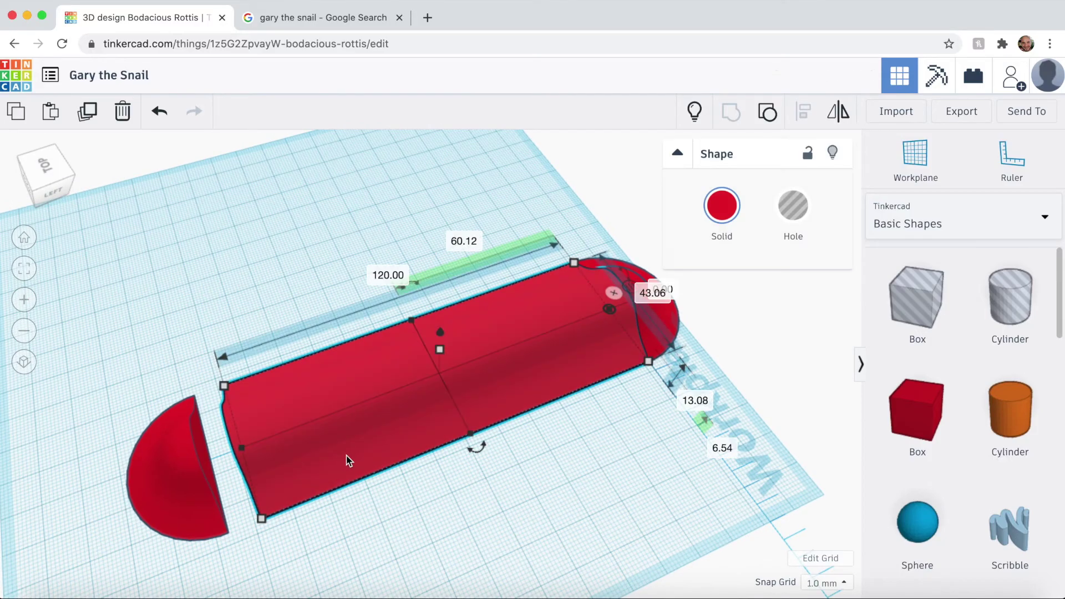
pyautogui.click(177, 502)
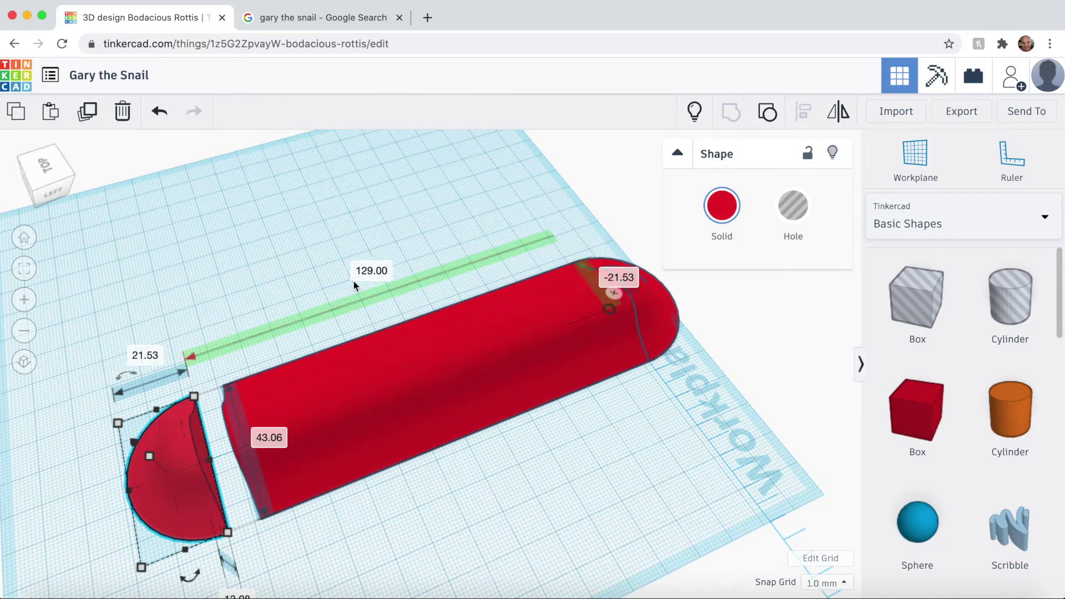
pyautogui.click(371, 274)
pyautogui.write('120')
pyautogui.press('Return')
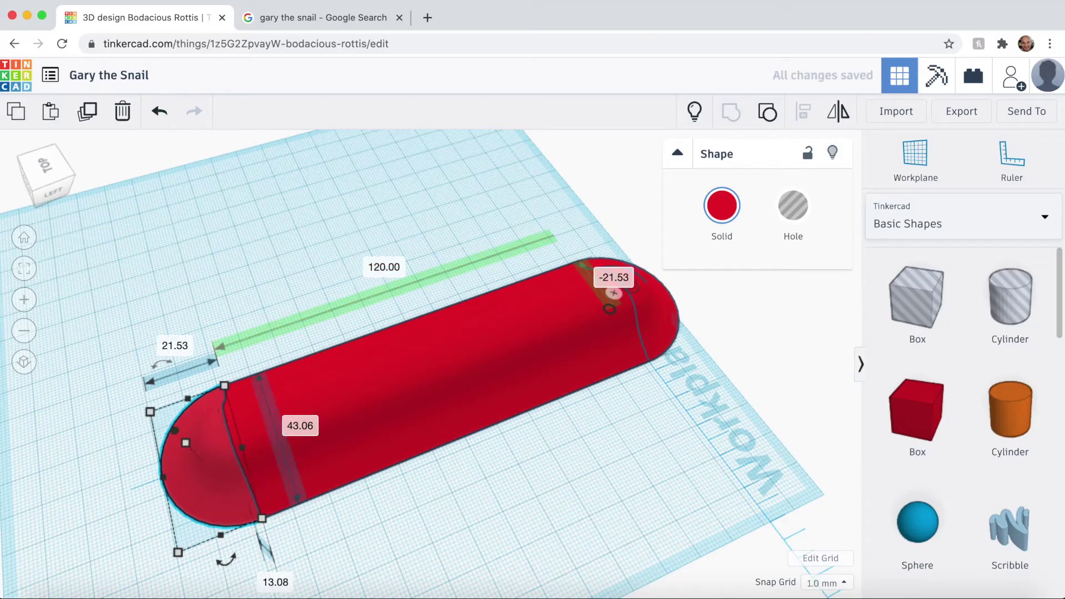
# Group the red body with its front and rear half domes into one shape
pyautogui.click(423, 503)
pyautogui.moveTo(431, 501); pyautogui.dragTo(519, 501, button='right')
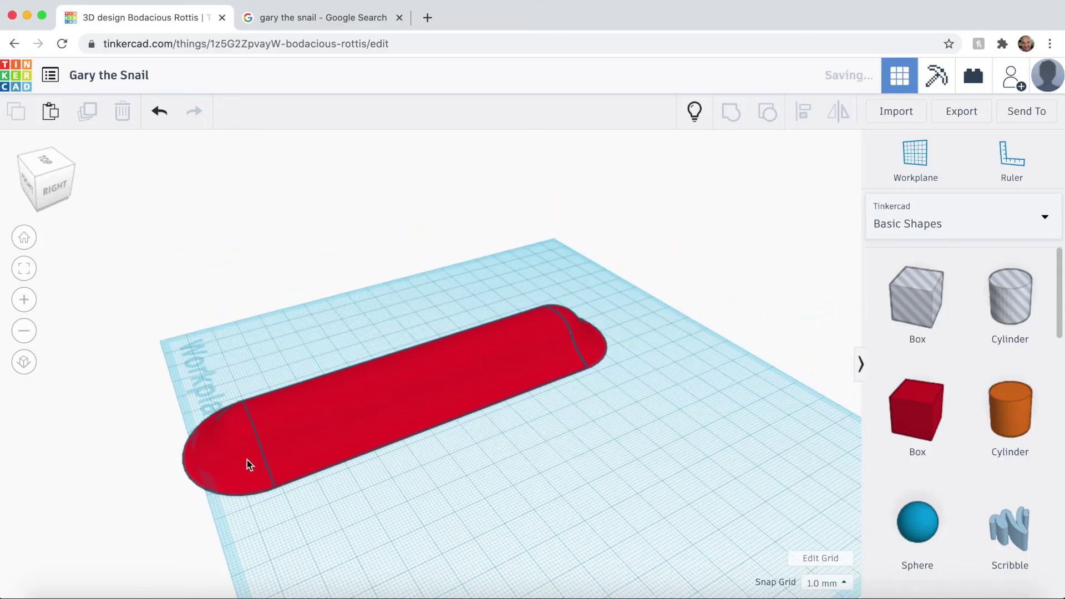
pyautogui.click(248, 461)
pyautogui.keyDown('shift'); pyautogui.click(328, 398); pyautogui.keyUp('shift')
pyautogui.keyDown('shift'); pyautogui.click(583, 361); pyautogui.keyUp('shift')
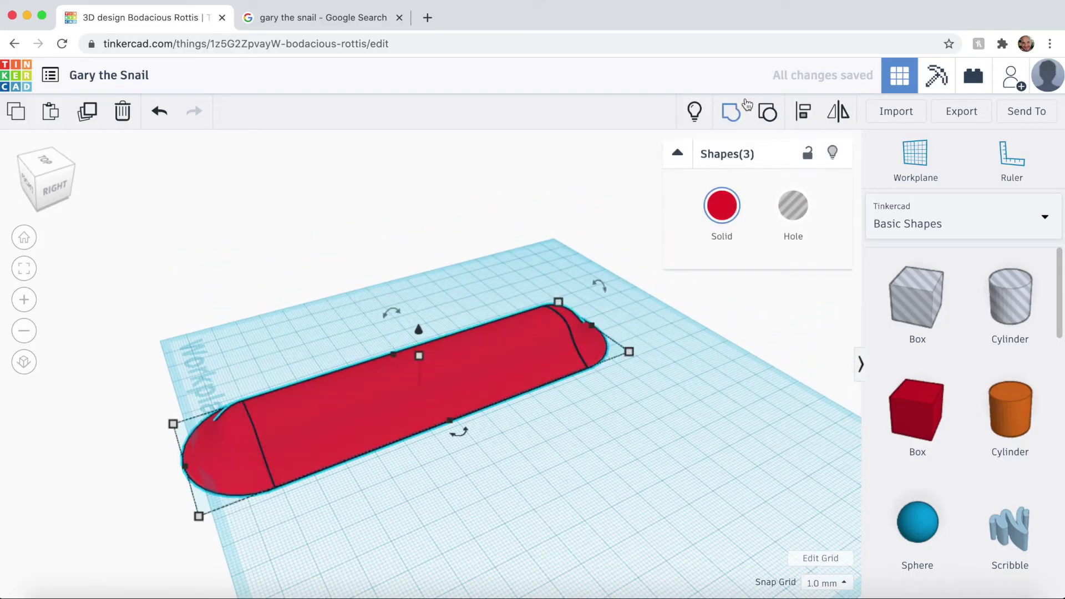
pyautogui.click(732, 111)
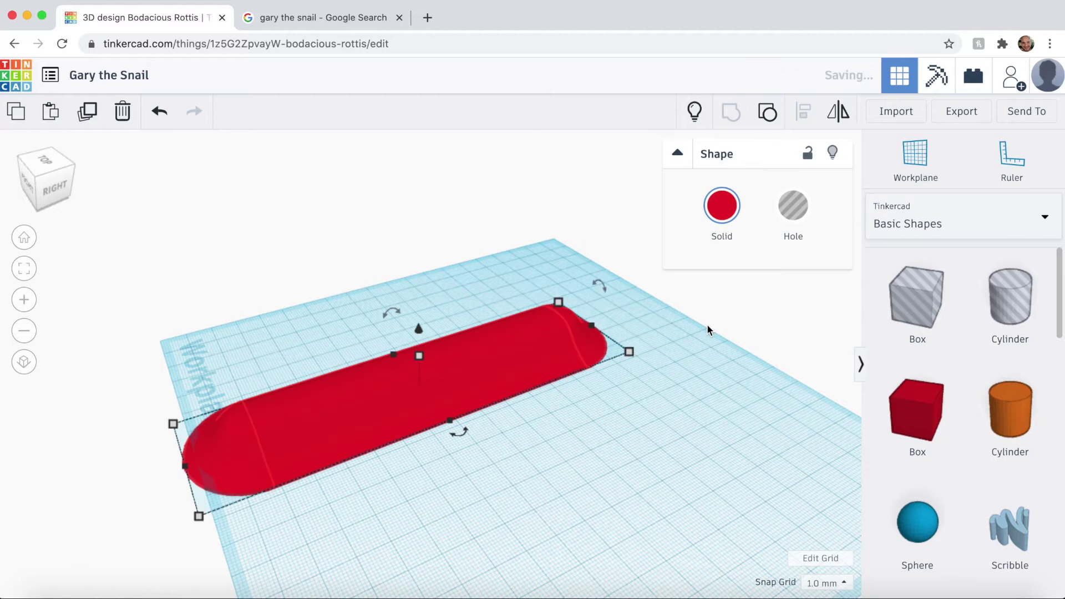
pyautogui.click(605, 457)
# Check the reference picture, then add a Scribble shape drawn as a closed long strip with one wavy edge
pyautogui.moveTo(472, 398); pyautogui.dragTo(510, 361)
pyautogui.click(608, 493)
pyautogui.moveTo(608, 494); pyautogui.dragTo(590, 417, button='right')
pyautogui.click(303, 20)
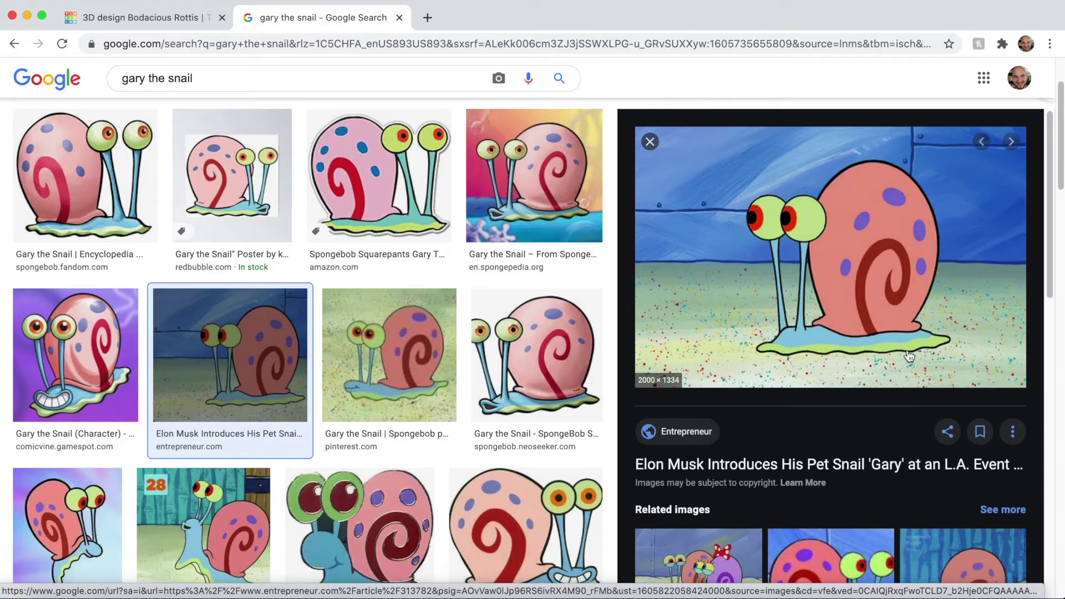
pyautogui.click(211, 20)
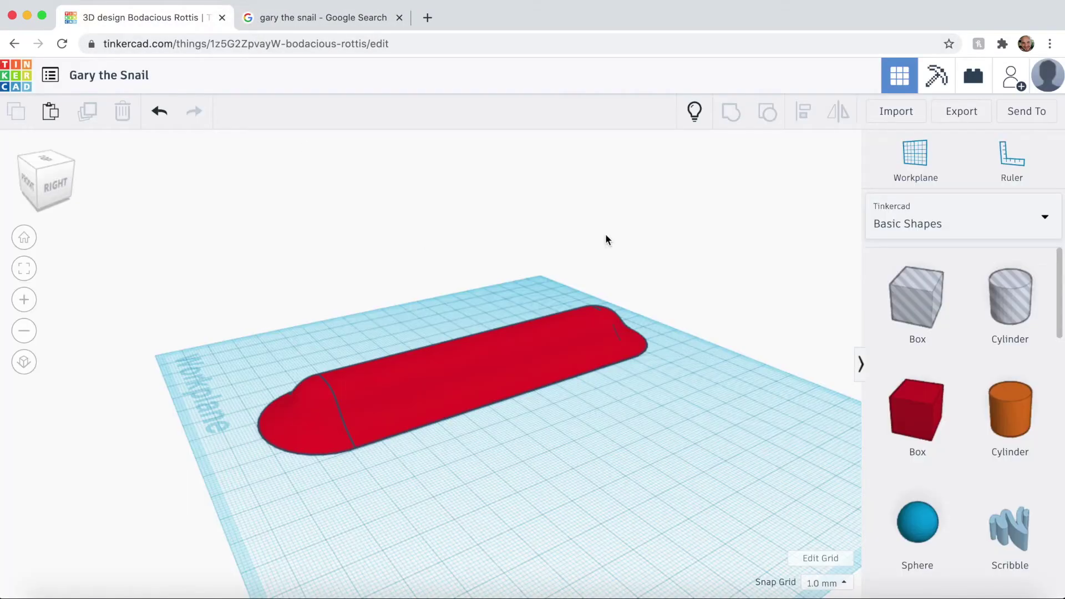
pyautogui.moveTo(1016, 541); pyautogui.dragTo(575, 504)
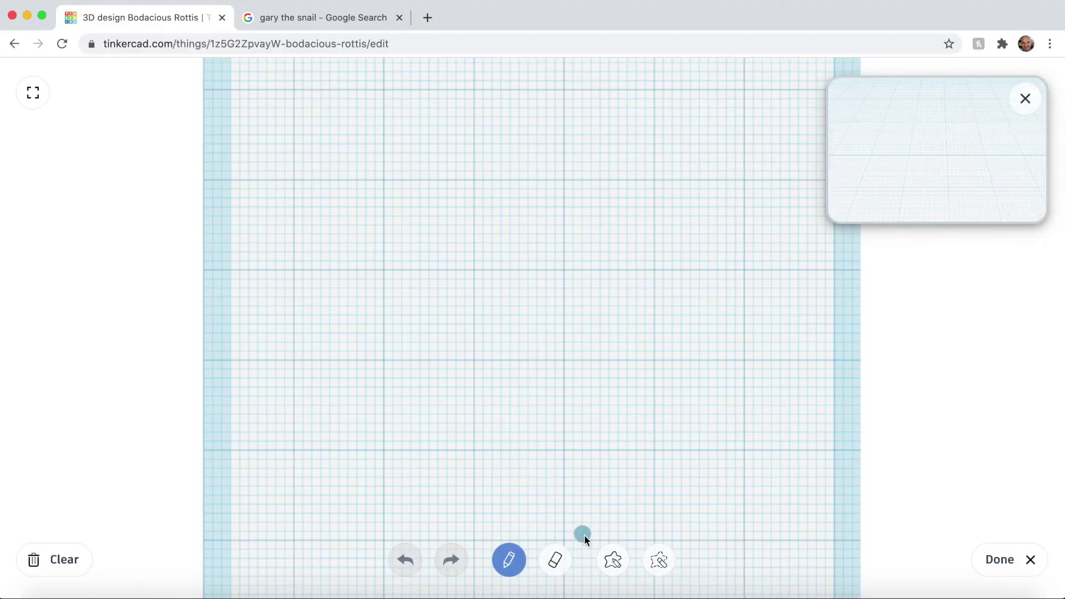
pyautogui.click(612, 558)
pyautogui.moveTo(218, 367)
pyautogui.mouseDown()
pyautogui.moveTo(813, 359)
pyautogui.moveTo(115, 360)
pyautogui.mouseUp()
pyautogui.click(1000, 560)
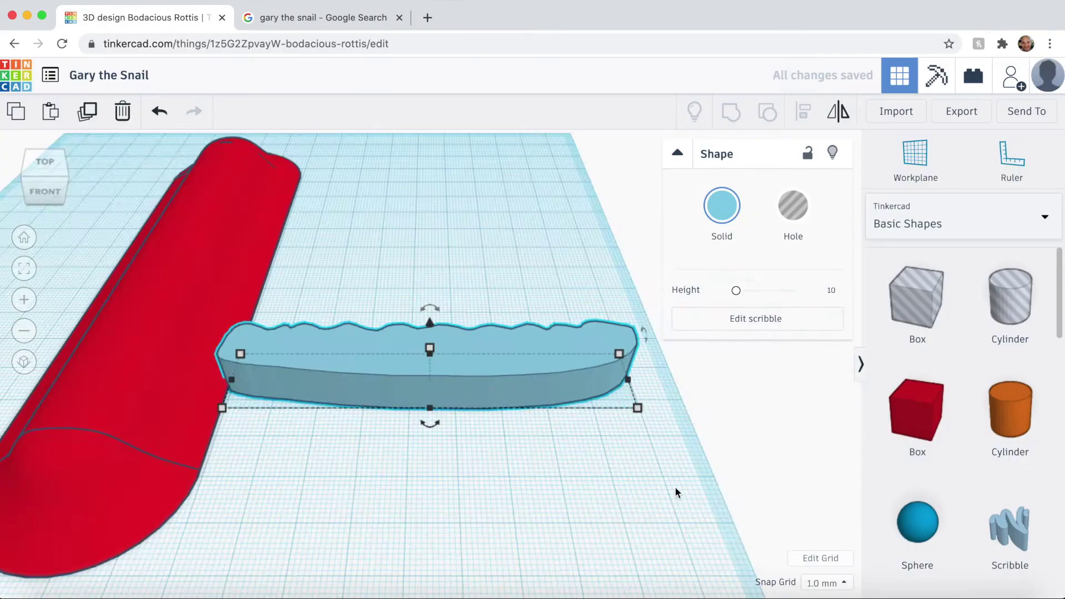
# Turn the wavy scribble into a hole and place it lengthwise at the base of the red body
pyautogui.moveTo(676, 492); pyautogui.dragTo(477, 400, button='right')
pyautogui.moveTo(537, 540)
pyautogui.mouseDown()
pyautogui.moveTo(589, 419)
pyautogui.moveTo(635, 371)
pyautogui.mouseUp()
pyautogui.moveTo(444, 394); pyautogui.dragTo(363, 347)
pyautogui.click(793, 214)
pyautogui.moveTo(363, 273); pyautogui.dragTo(326, 255)
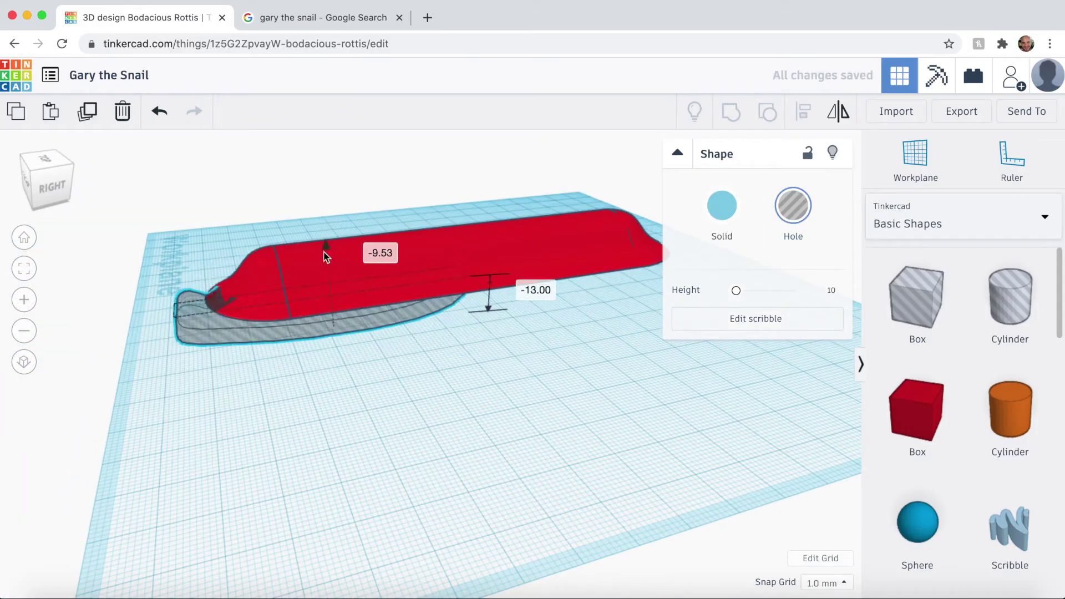
# Enlarge the scribble hole around the whole red body, stretching its length to about 210 mm
pyautogui.moveTo(317, 327); pyautogui.dragTo(321, 347)
pyautogui.moveTo(577, 333); pyautogui.dragTo(644, 455, button='right')
pyautogui.moveTo(261, 266); pyautogui.dragTo(312, 315)
pyautogui.moveTo(611, 444)
pyautogui.mouseDown(button='right')
pyautogui.moveTo(627, 296)
pyautogui.moveTo(588, 316)
pyautogui.mouseUp(button='right')
pyautogui.moveTo(494, 310); pyautogui.dragTo(655, 300)
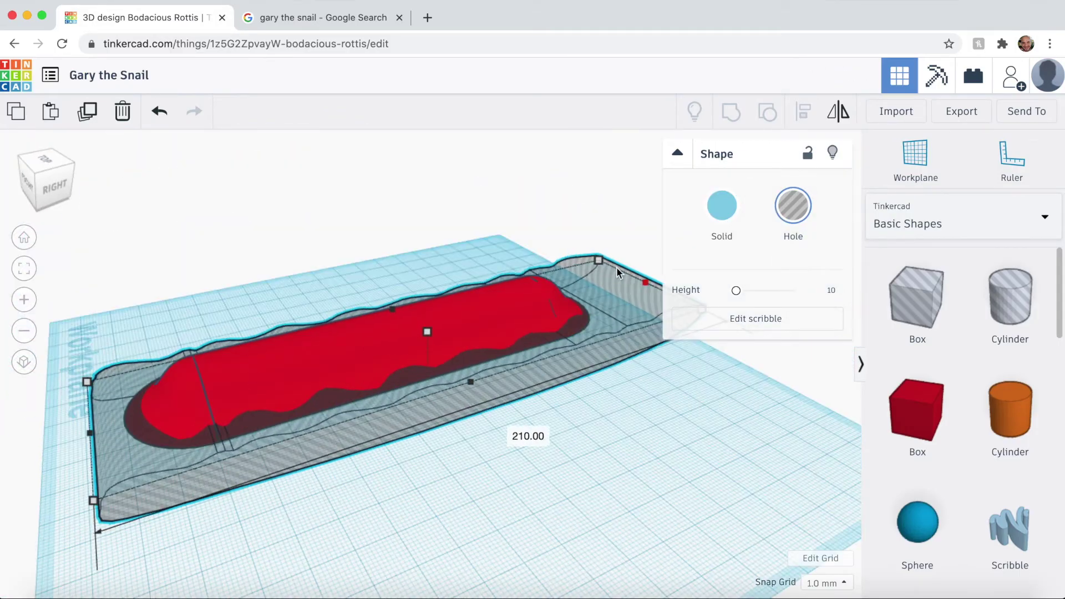
pyautogui.moveTo(477, 541)
pyautogui.mouseDown(button='right')
pyautogui.moveTo(459, 476)
pyautogui.moveTo(483, 503)
pyautogui.mouseUp(button='right')
pyautogui.moveTo(468, 354); pyautogui.dragTo(469, 360)
# Set the snap grid to 0.1 mm and fine-tune the scribble hole's position and length around the body
pyautogui.moveTo(555, 499); pyautogui.dragTo(588, 367, button='right')
pyautogui.click(827, 583)
pyautogui.moveTo(610, 444); pyautogui.dragTo(572, 443, button='right')
pyautogui.click(820, 452)
pyautogui.moveTo(498, 520); pyautogui.dragTo(497, 518)
pyautogui.moveTo(177, 199); pyautogui.dragTo(137, 339, button='right')
pyautogui.moveTo(638, 329); pyautogui.dragTo(600, 388, button='middle')
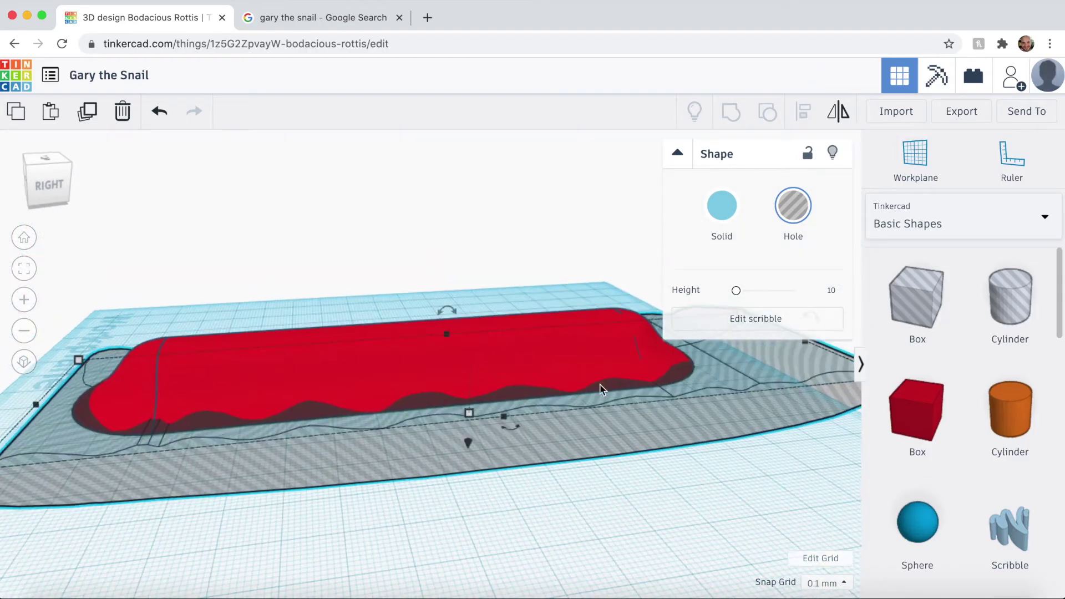
pyautogui.scroll(-2, 599, 388)
pyautogui.moveTo(729, 344); pyautogui.dragTo(808, 336)
pyautogui.moveTo(605, 424)
pyautogui.mouseDown()
pyautogui.moveTo(534, 429)
pyautogui.moveTo(547, 424)
pyautogui.mouseUp()
pyautogui.moveTo(548, 424); pyautogui.dragTo(440, 533, button='right')
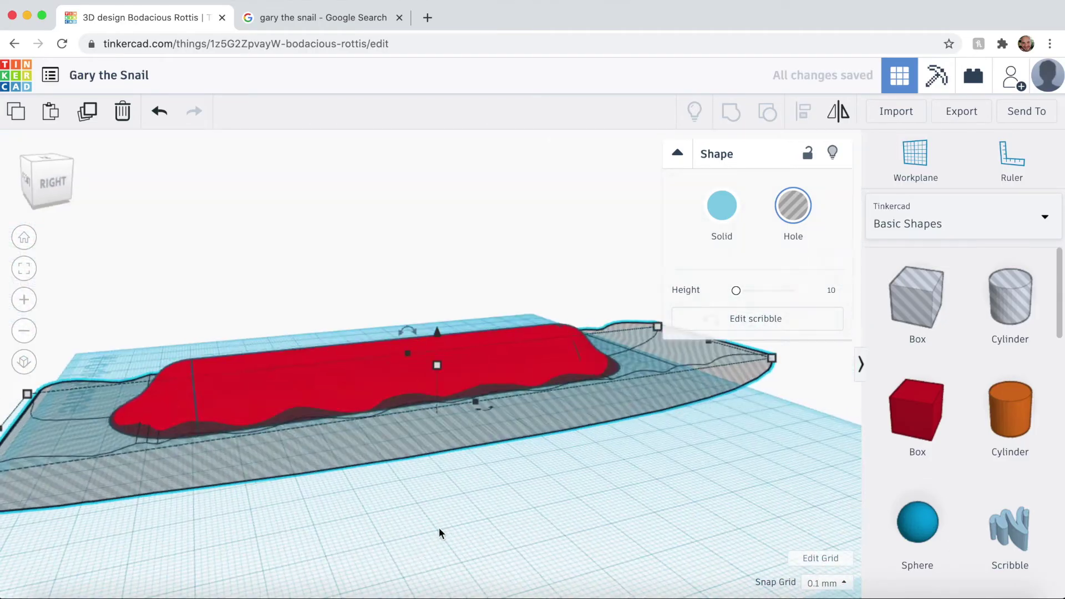
# Group the red body with the scribble hole to cut a wavy lower edge, and compare it with the reference picture
pyautogui.hotkey('ctrl', 'a')
pyautogui.hotkey('ctrl', 'g')
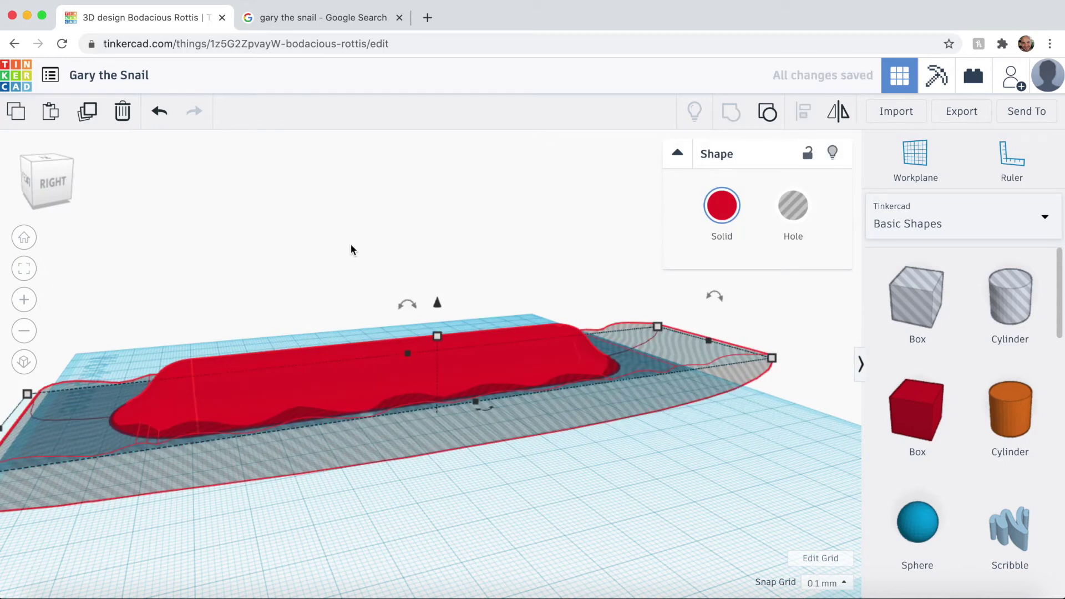
pyautogui.moveTo(310, 270); pyautogui.dragTo(435, 386, button='right')
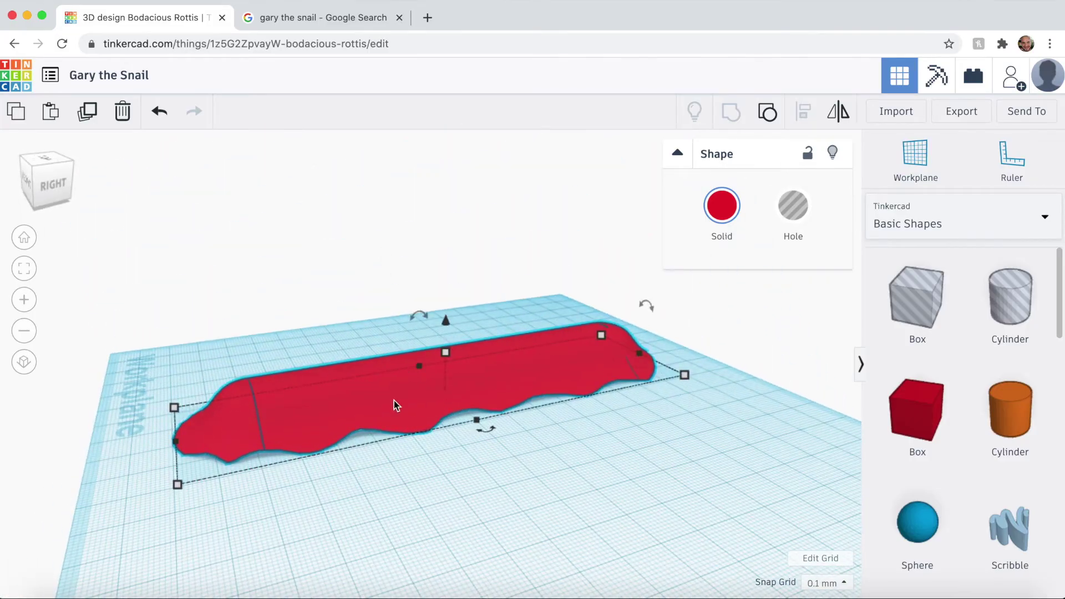
pyautogui.click(322, 17)
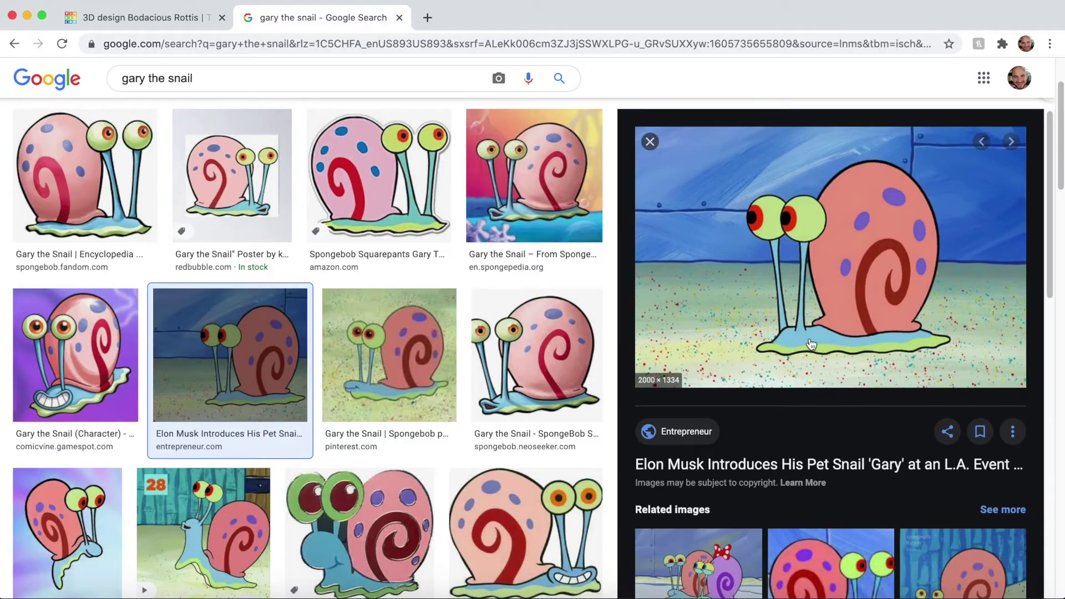
pyautogui.click(161, 17)
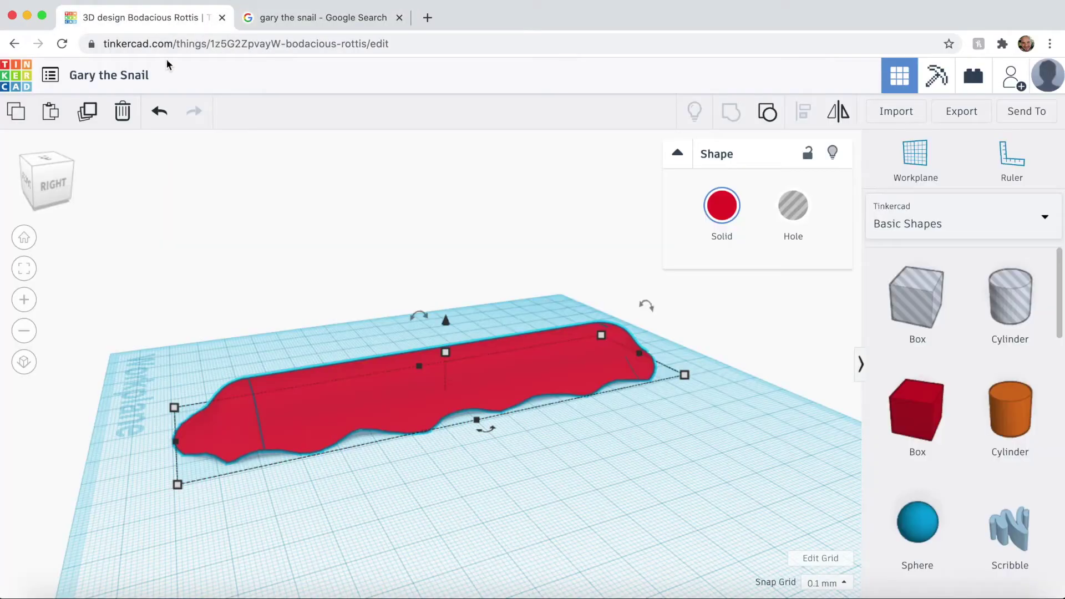
# Ungroup the wavy-edged body back into a full body and scribble hole while keeping a cut copy in place
pyautogui.click(768, 113)
pyautogui.keyDown('alt'); pyautogui.moveTo(632, 422); pyautogui.dragTo(727, 447); pyautogui.keyUp('alt')
pyautogui.press('super+z')
pyautogui.click(722, 377)
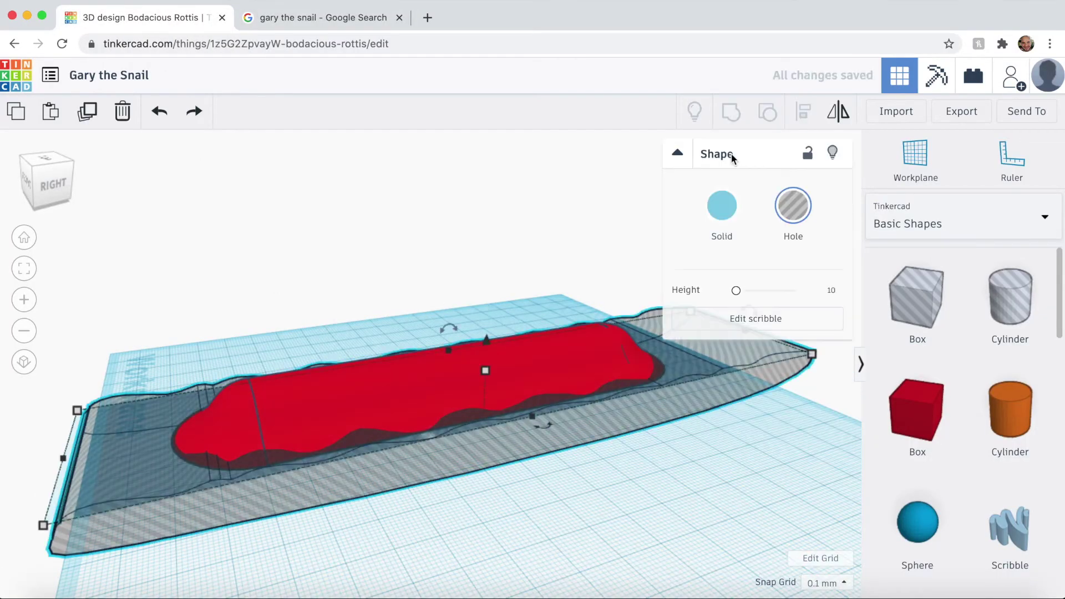
pyautogui.click(530, 383)
pyautogui.keyDown('shift'); pyautogui.click(531, 382); pyautogui.keyUp('shift')
pyautogui.press('super+g')
pyautogui.click(629, 456)
# Raise the scribble hole and stretch it lengthwise to about 413 mm for broader waves
pyautogui.moveTo(632, 502); pyautogui.dragTo(500, 389)
pyautogui.moveTo(486, 355); pyautogui.dragTo(488, 322)
pyautogui.scroll(-10, 488, 332)
pyautogui.moveTo(500, 333); pyautogui.dragTo(510, 366, button='right')
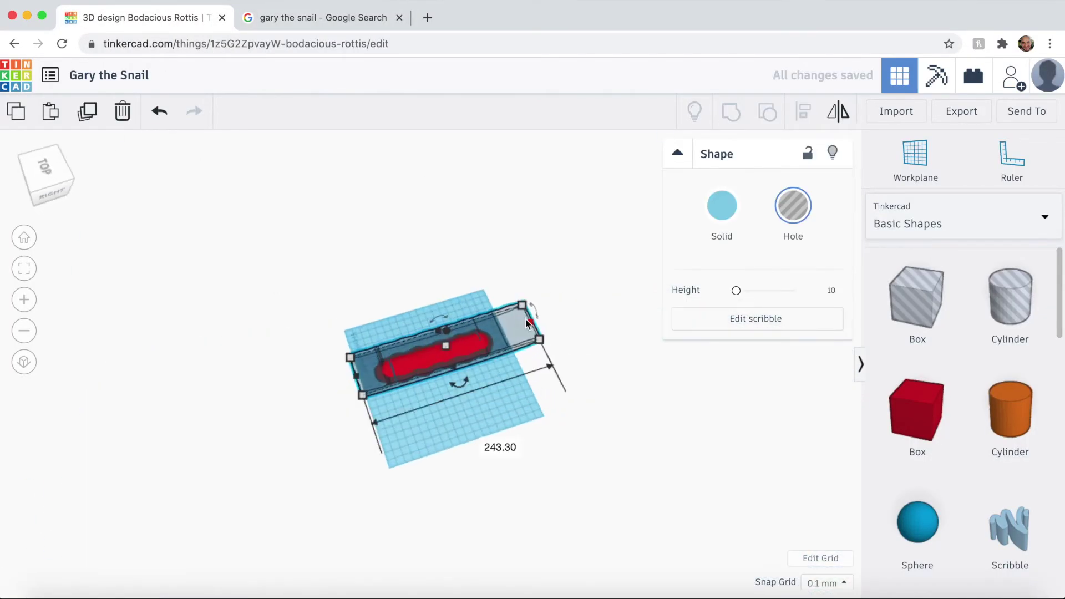
pyautogui.moveTo(526, 319); pyautogui.dragTo(616, 300)
pyautogui.moveTo(353, 384); pyautogui.dragTo(317, 392)
pyautogui.scroll(10, 458, 388)
pyautogui.moveTo(459, 389); pyautogui.dragTo(456, 373, button='right')
pyautogui.moveTo(59, 446); pyautogui.dragTo(139, 432)
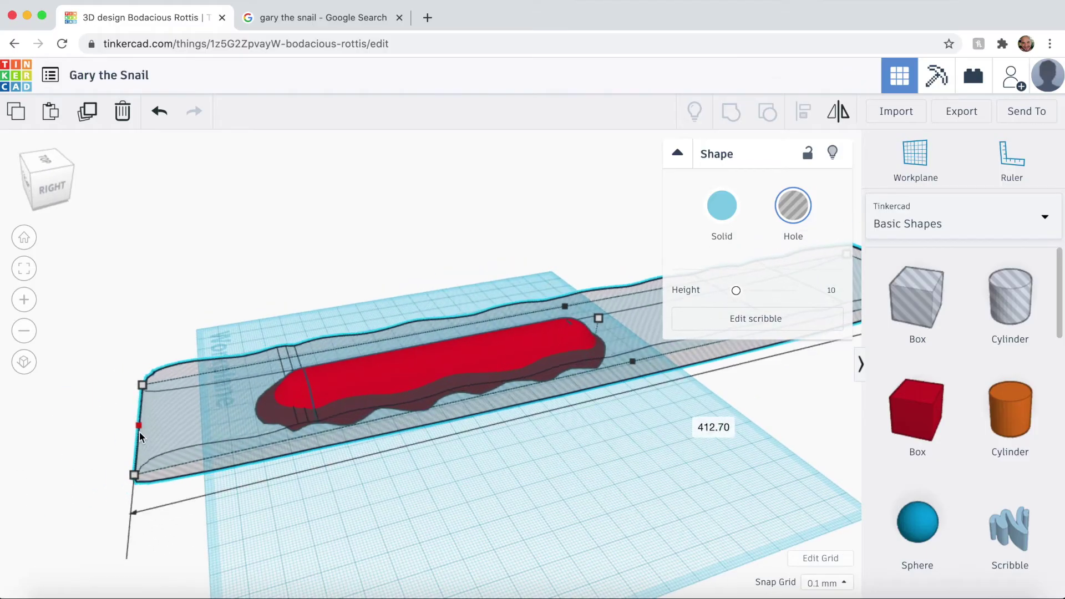
# Check the reference picture and nudge the stretched hole over the body to match the foot's wavy colour border
pyautogui.moveTo(335, 421); pyautogui.dragTo(341, 392, button='right')
pyautogui.click(323, 18)
pyautogui.click(145, 17)
pyautogui.moveTo(250, 448); pyautogui.dragTo(224, 454)
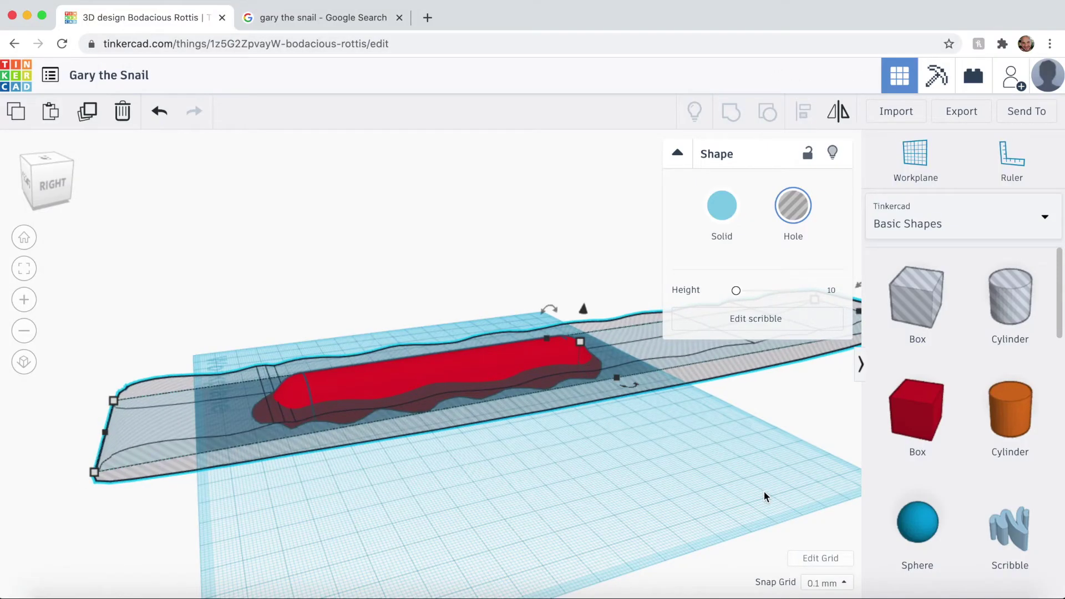
pyautogui.click(251, 19)
pyautogui.click(161, 18)
pyautogui.moveTo(210, 427); pyautogui.dragTo(243, 438)
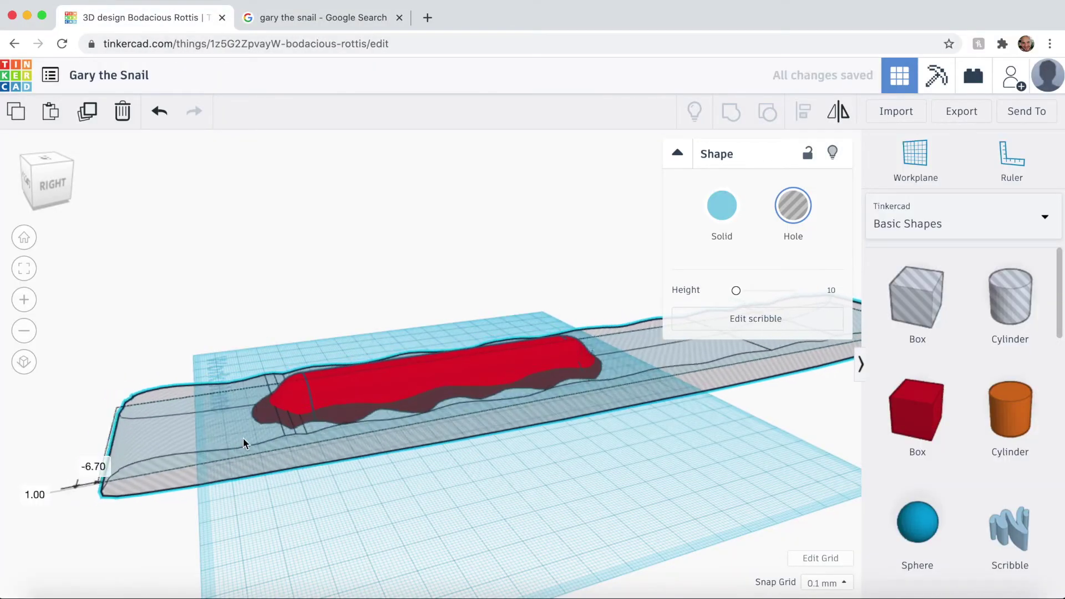
pyautogui.moveTo(490, 500); pyautogui.dragTo(503, 511, button='right')
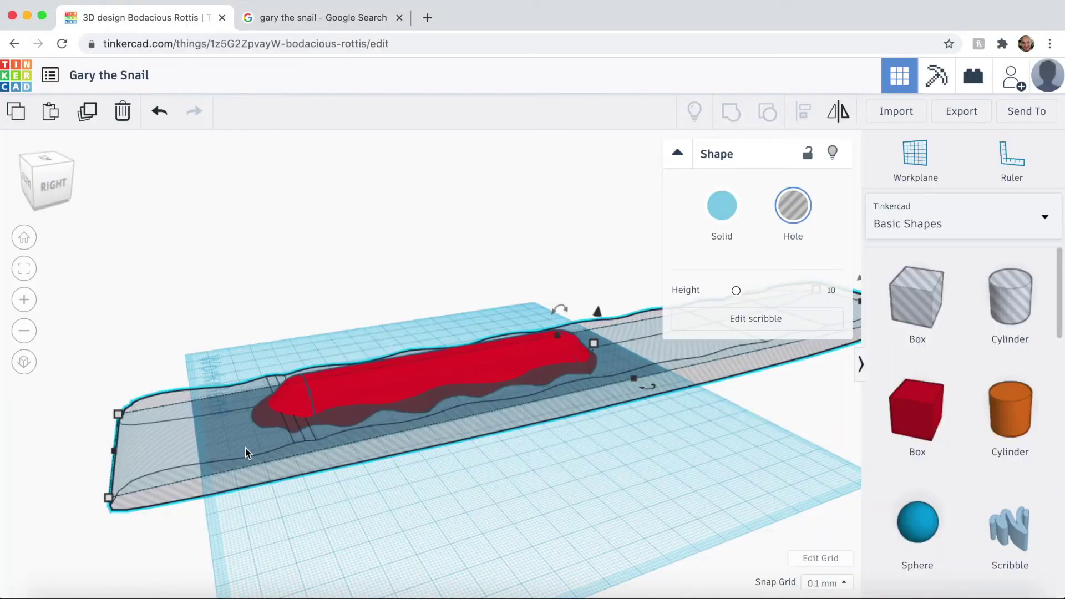
pyautogui.moveTo(369, 534); pyautogui.dragTo(391, 511, button='right')
pyautogui.moveTo(392, 511); pyautogui.dragTo(474, 511, button='middle')
pyautogui.scroll(3, 473, 510)
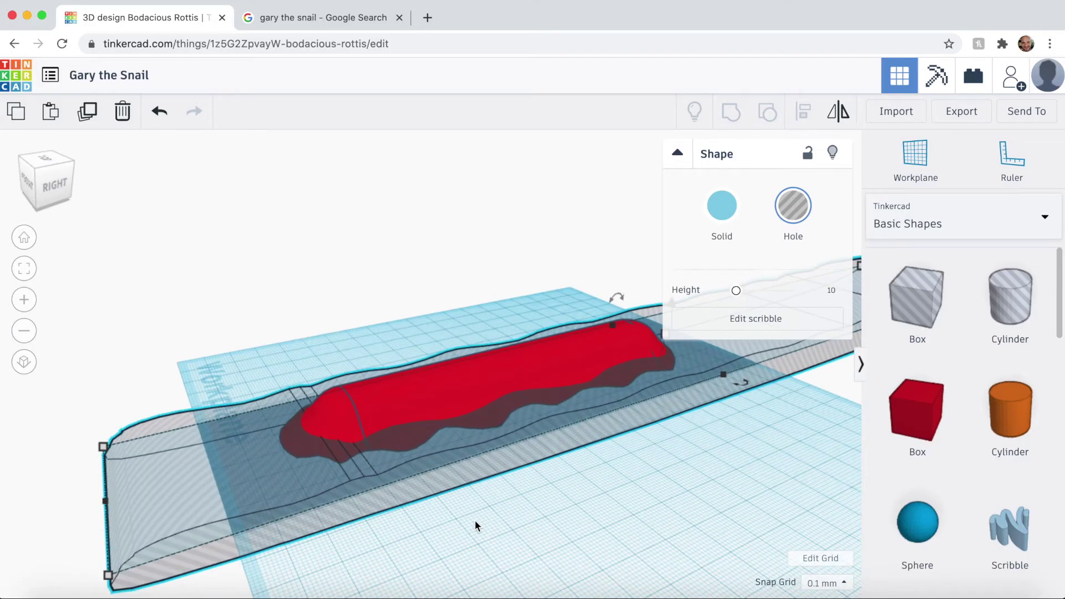
# Group the full red body with the stretched hole to cut a higher wavy edge into the upper body
pyautogui.click(475, 521)
pyautogui.click(391, 405)
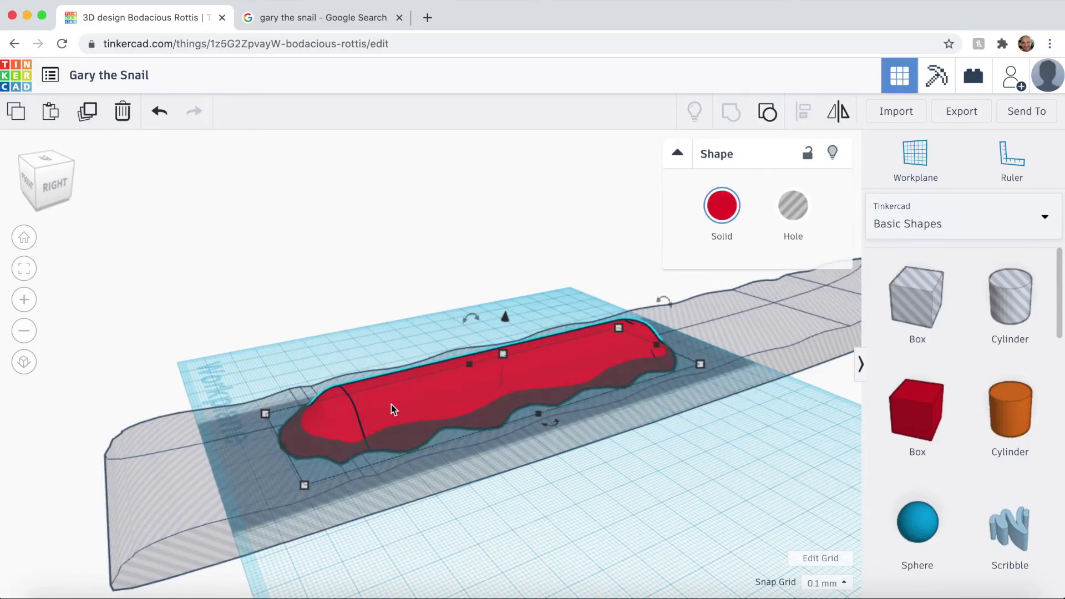
pyautogui.keyDown('shift'); pyautogui.click(214, 465); pyautogui.keyUp('shift')
pyautogui.click(728, 113)
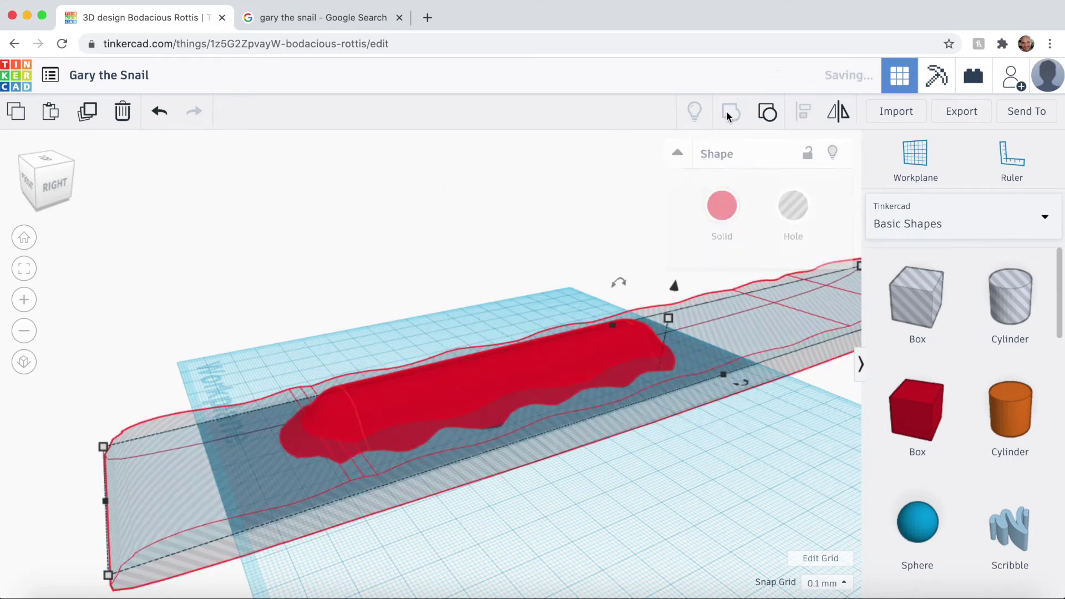
pyautogui.click(484, 247)
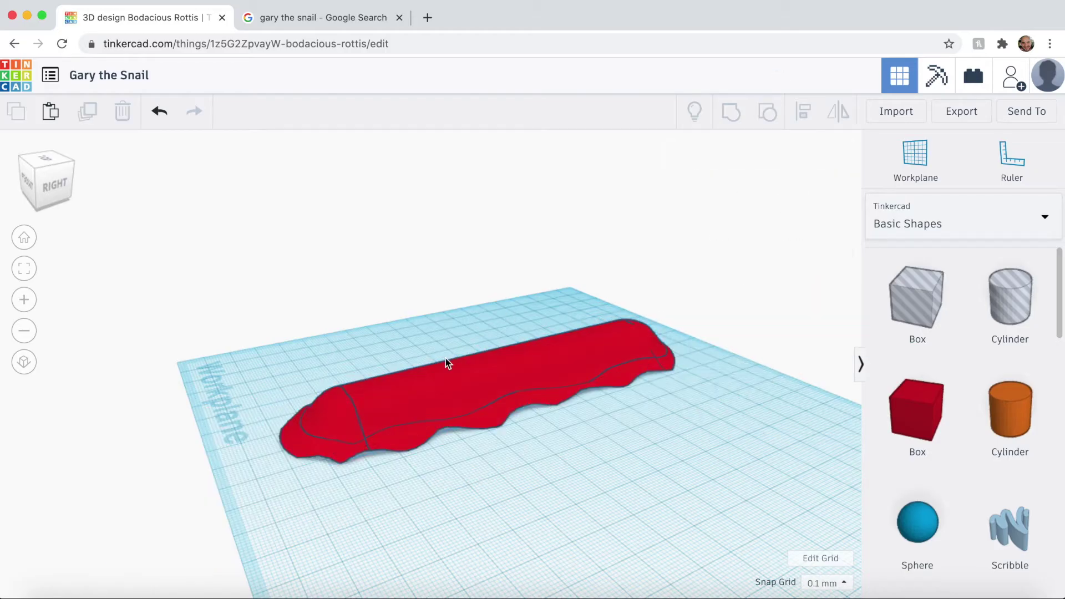
pyautogui.keyDown('alt'); pyautogui.moveTo(441, 374); pyautogui.dragTo(356, 329); pyautogui.keyUp('alt')
pyautogui.hotkey('ctrl', 'z')
# Following the reference picture, colour the upper body light turquoise and the wavy lower body light green
pyautogui.click(335, 18)
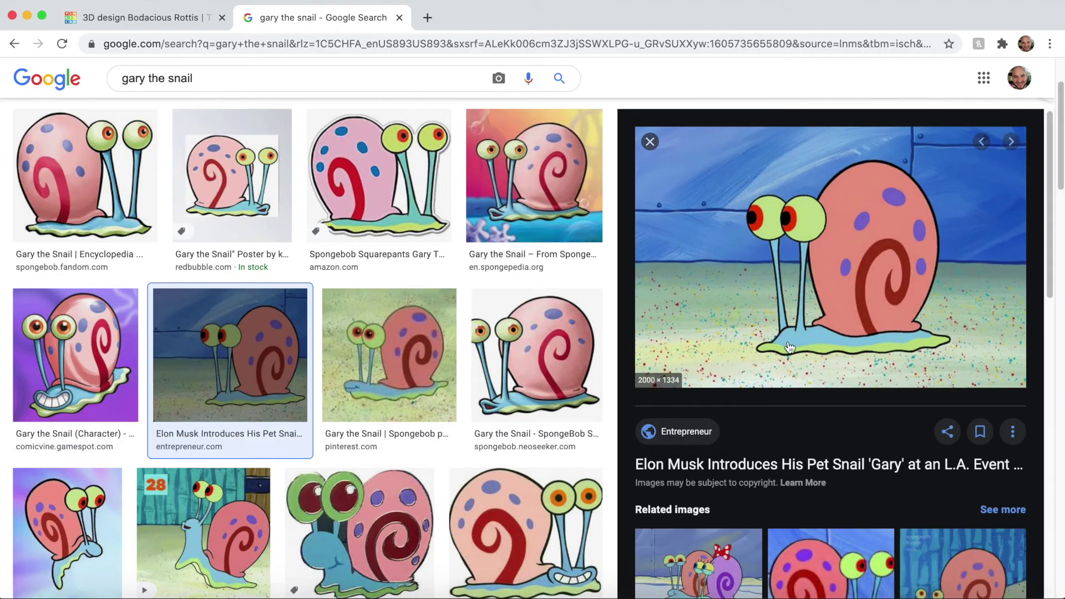
pyautogui.click(139, 17)
pyautogui.click(722, 205)
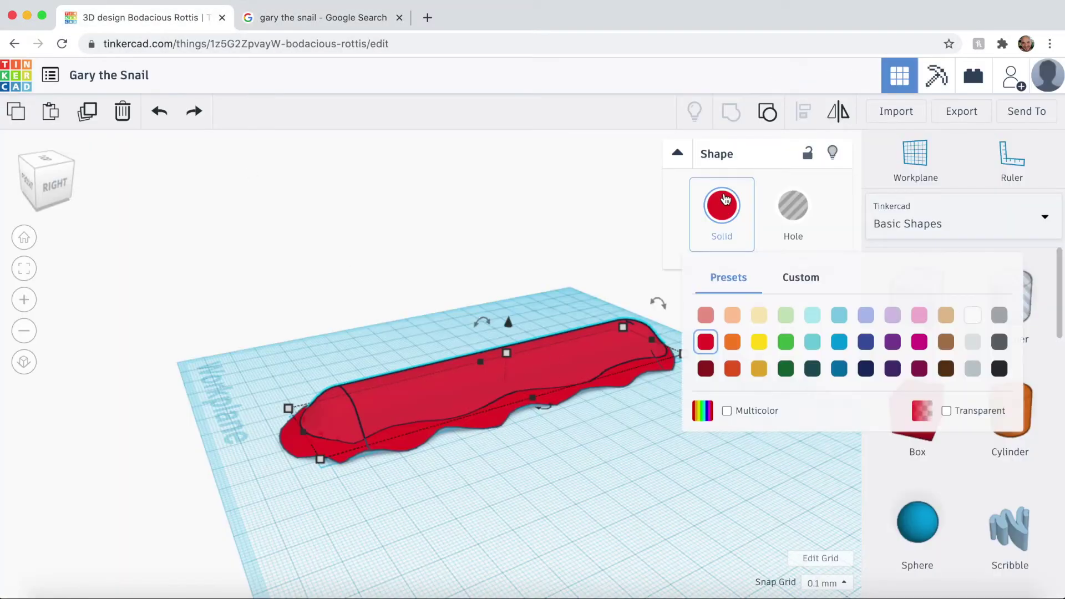
pyautogui.click(815, 314)
pyautogui.click(309, 448)
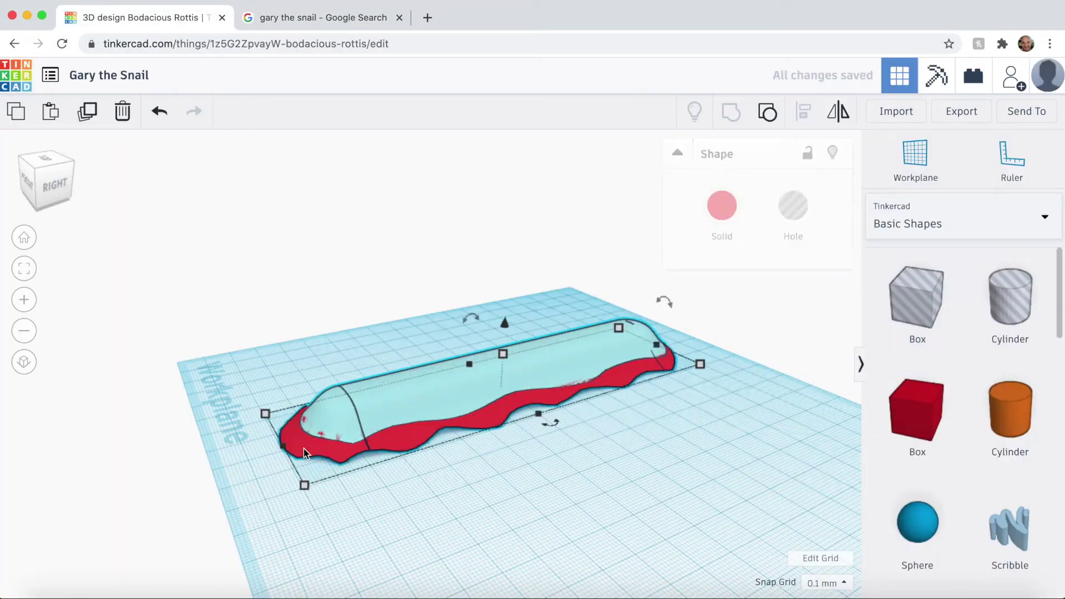
pyautogui.click(722, 205)
pyautogui.click(785, 314)
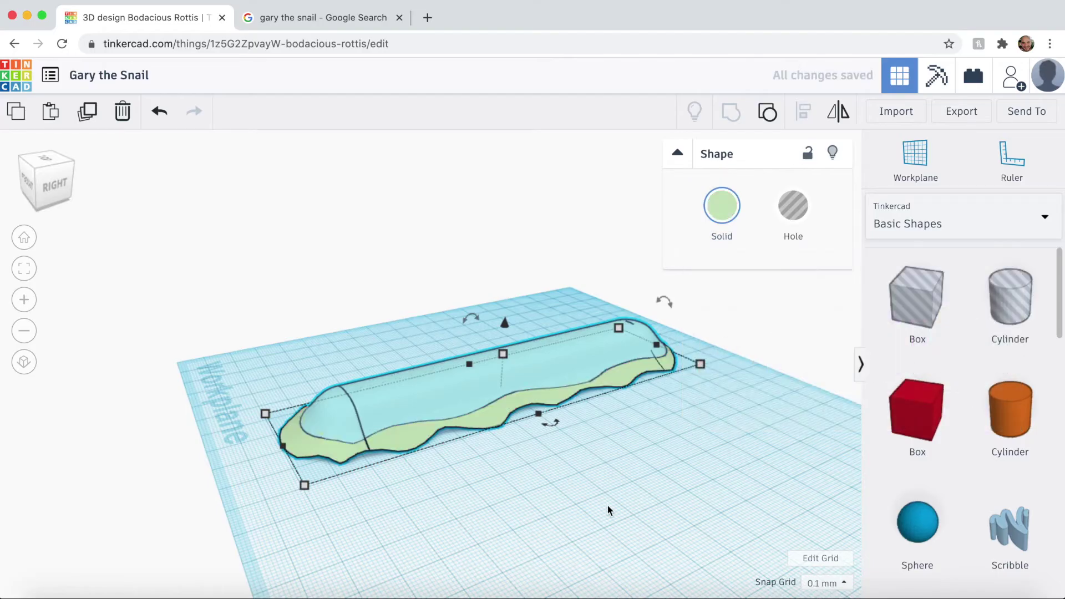
# Group the upper and lower bodies and turn on Multicolor for the group
pyautogui.moveTo(607, 504); pyautogui.dragTo(504, 501, button='right')
pyautogui.moveTo(238, 317); pyautogui.dragTo(449, 483)
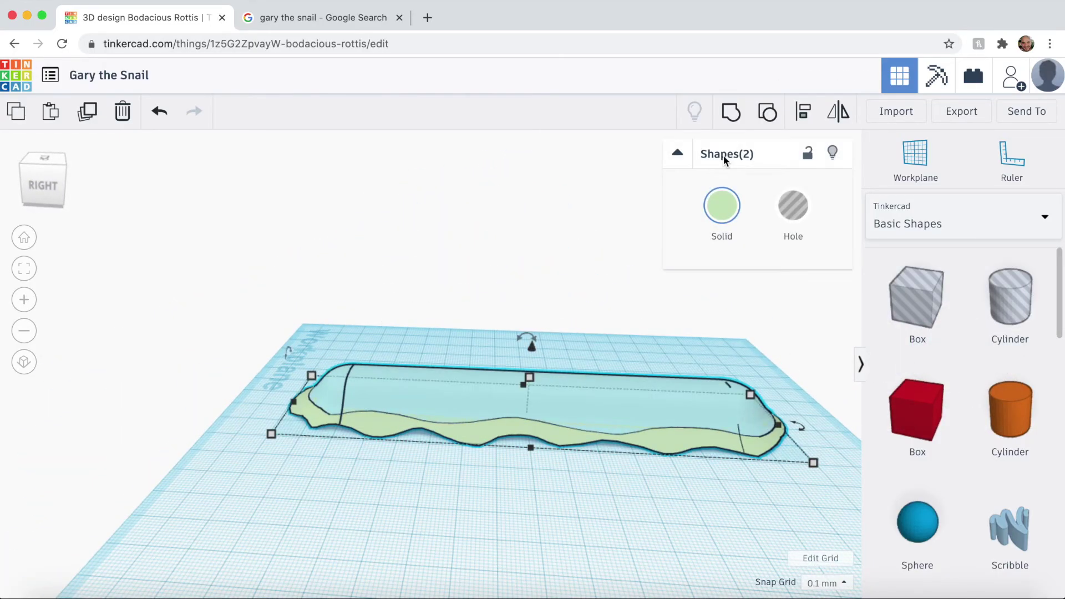
pyautogui.hotkey('ctrl', 'g')
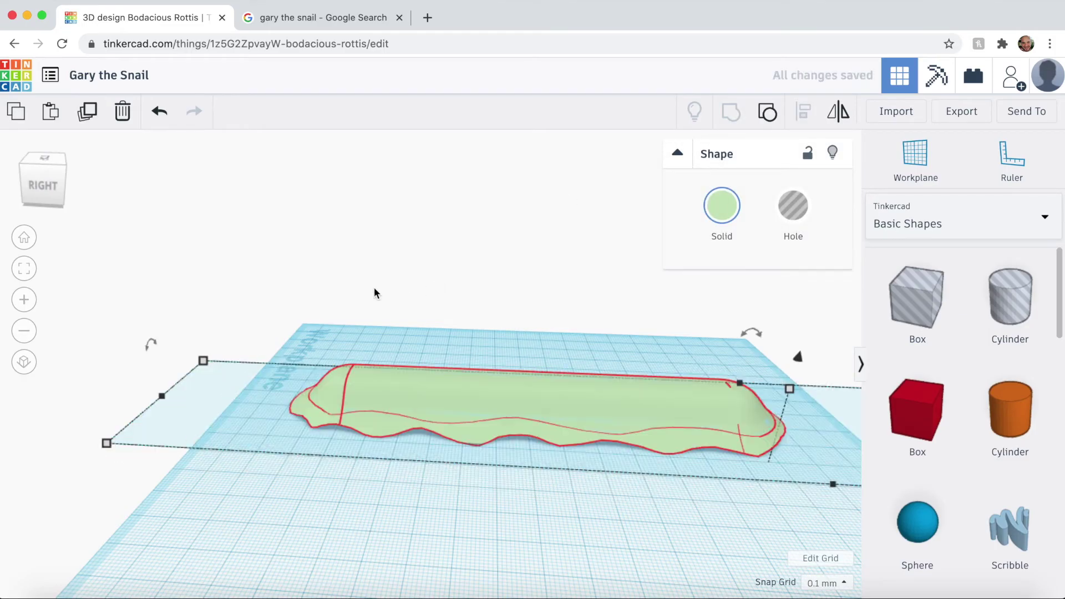
pyautogui.click(722, 205)
pyautogui.click(727, 411)
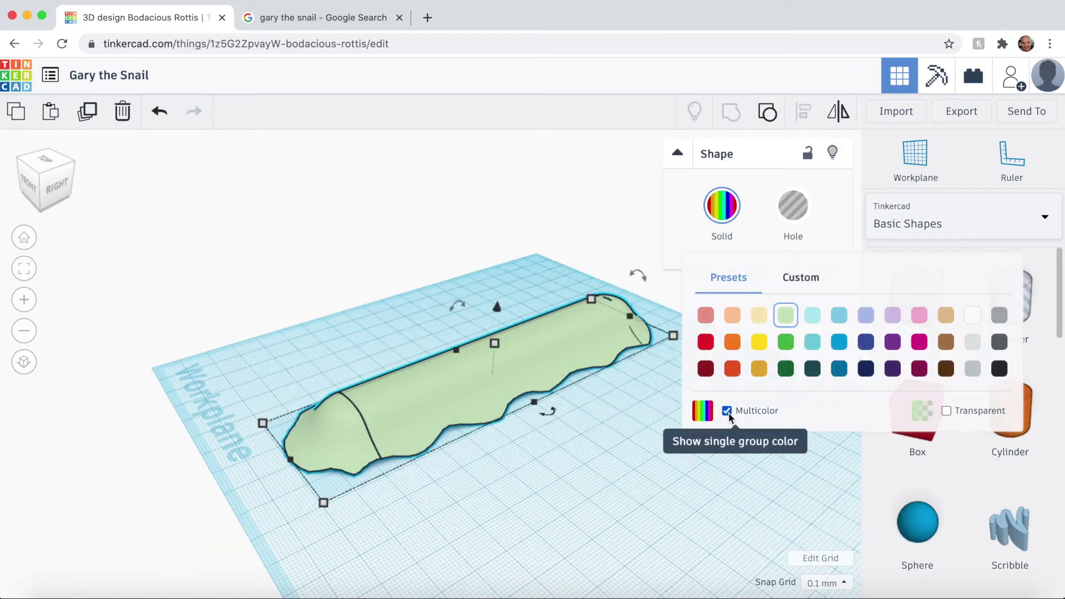
# Undo the grouping so the turquoise upper body and the green lower body are separate shapes again
pyautogui.press('super+z')
pyautogui.press('super+z')
pyautogui.press('super+z')
pyautogui.press('super+z')
pyautogui.press('super+z')
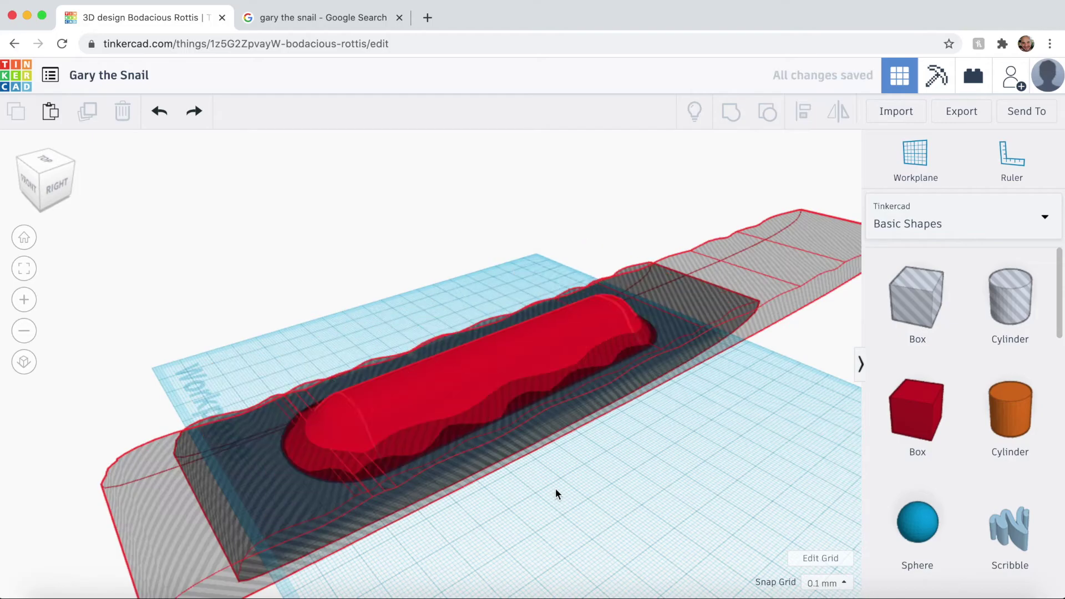
pyautogui.moveTo(439, 373); pyautogui.dragTo(386, 327)
pyautogui.press('super+z')
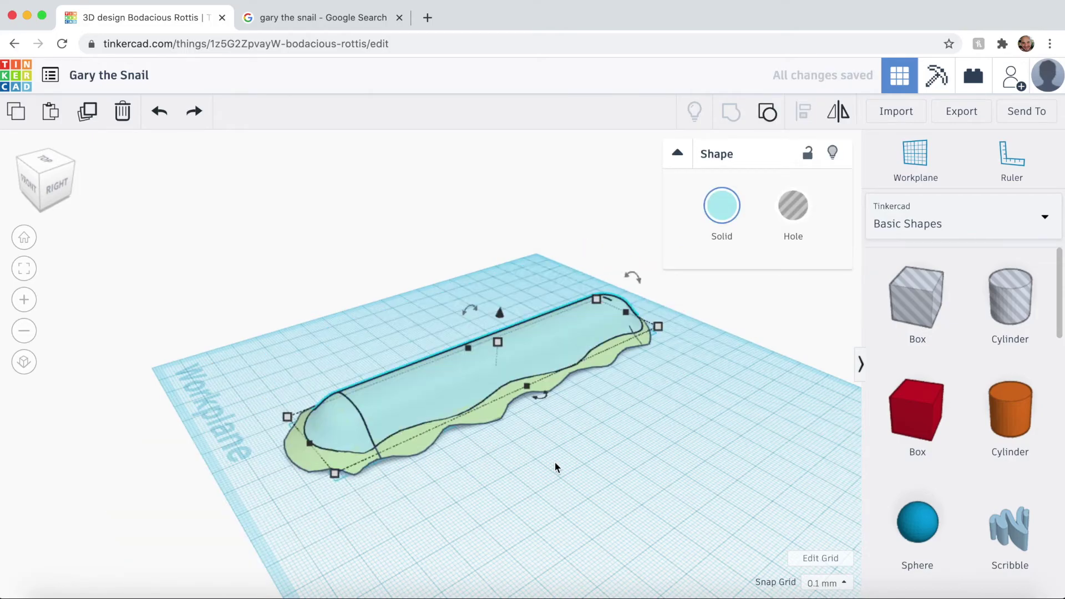
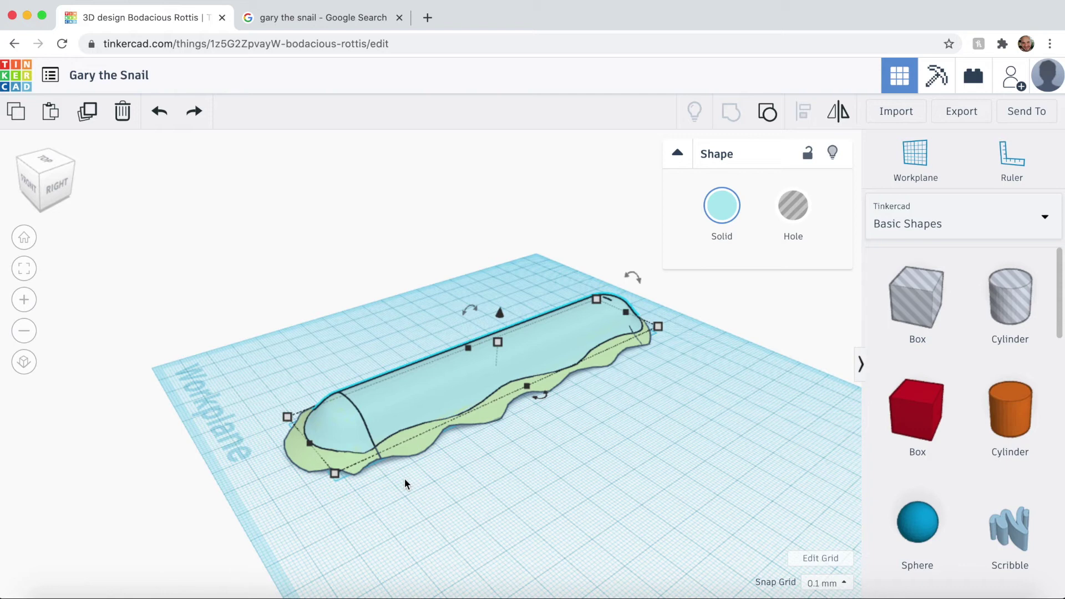
# Turn a copy of the turquoise upper body into a hole and group it with the green lower body to cut out the overlap
pyautogui.click(793, 208)
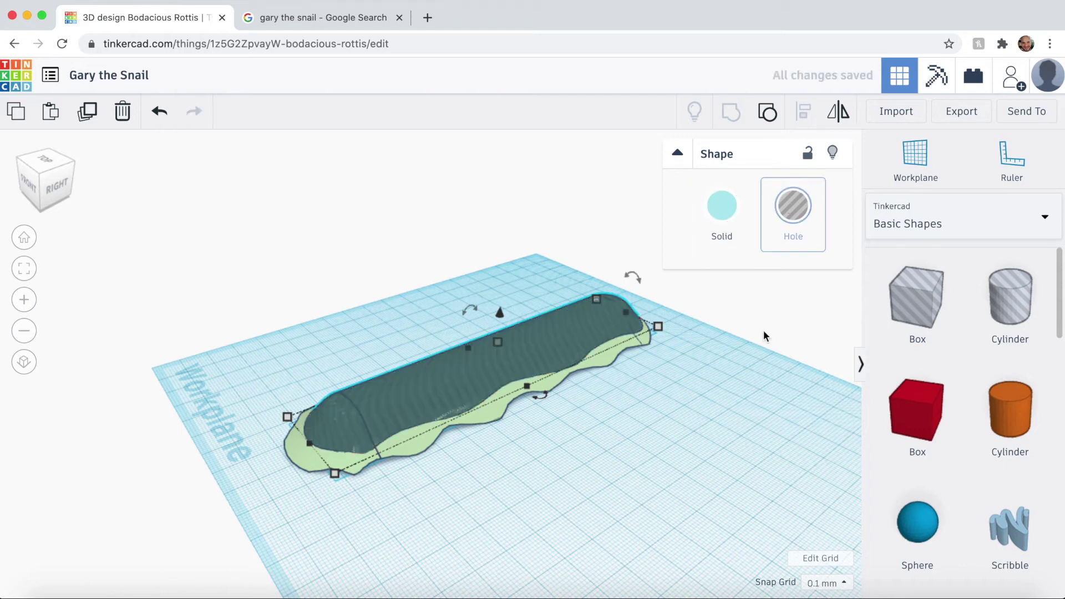
pyautogui.keyDown('shift'); pyautogui.click(416, 447); pyautogui.keyUp('shift')
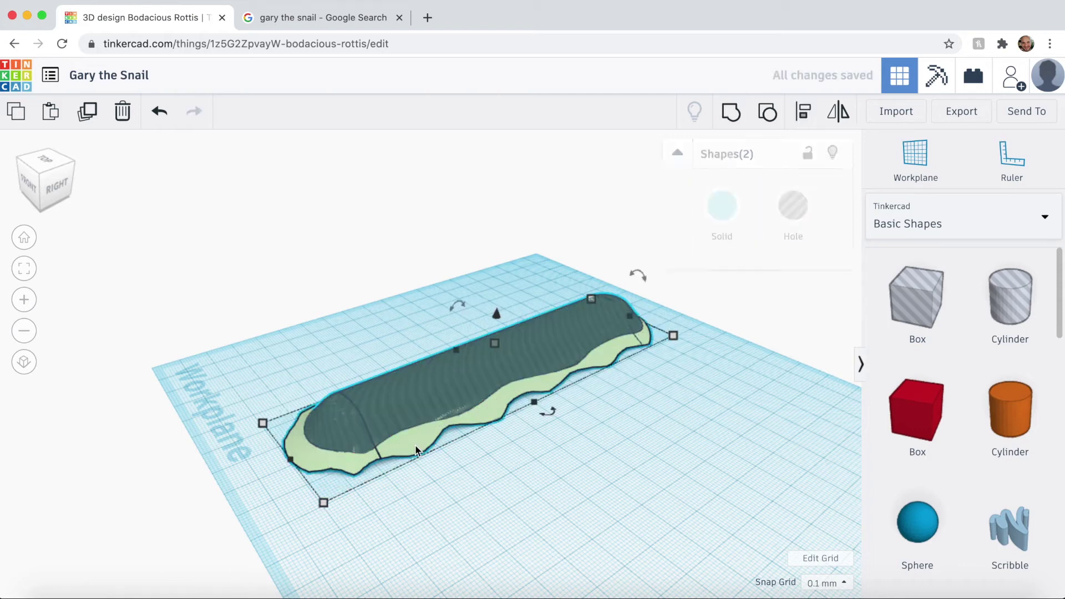
pyautogui.click(732, 114)
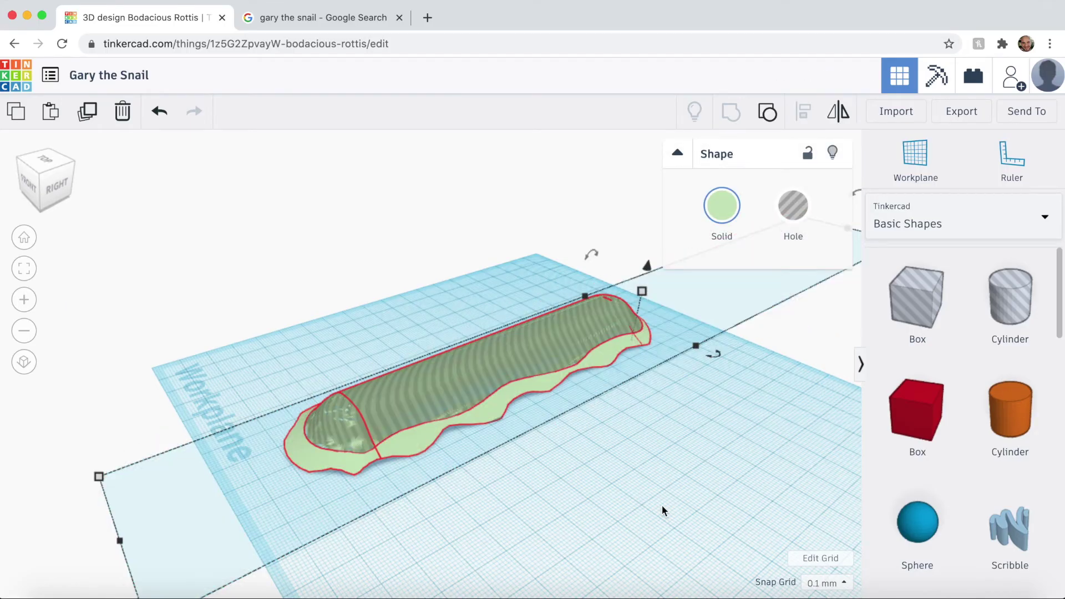
pyautogui.click(661, 505)
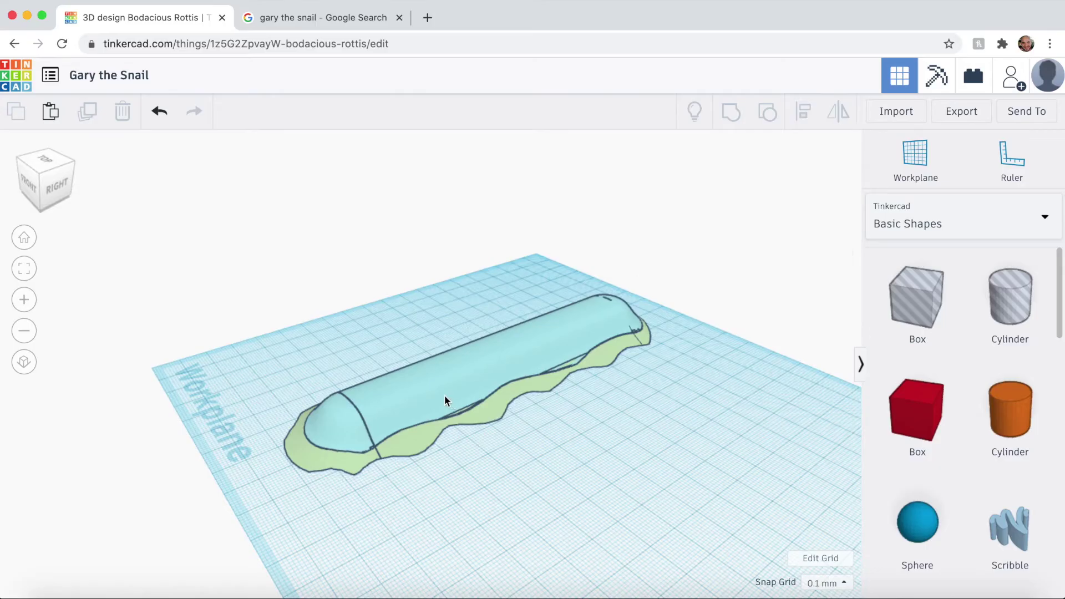
# Pull the turquoise upper body aside to inspect the cut-out in the green foot, undo the move and view the fit
pyautogui.moveTo(444, 395); pyautogui.dragTo(409, 326)
pyautogui.moveTo(517, 470); pyautogui.dragTo(441, 407, button='right')
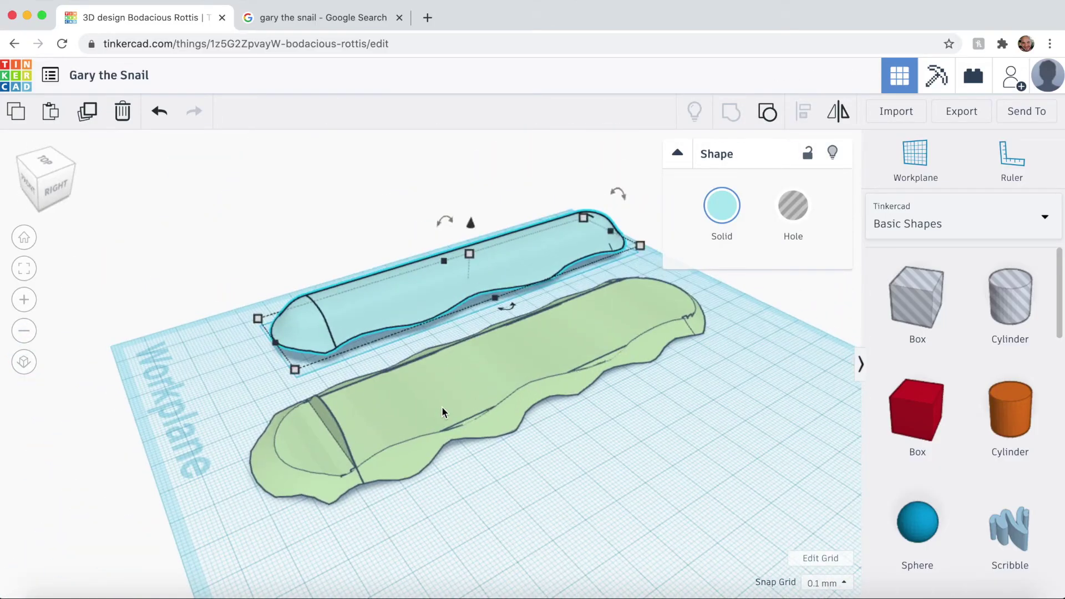
pyautogui.press('super+z')
pyautogui.click(608, 492)
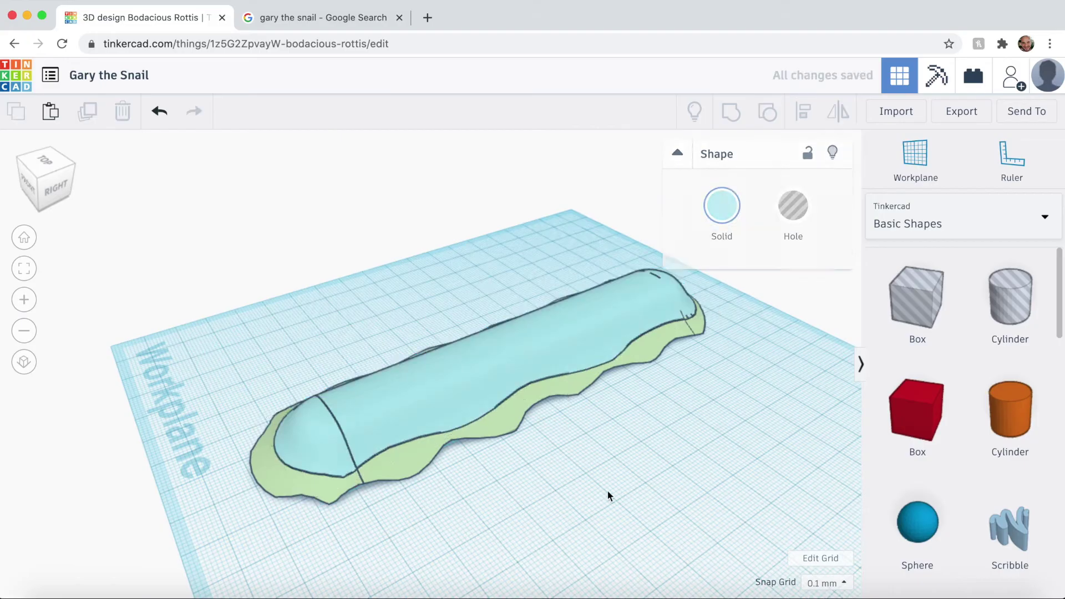
pyautogui.moveTo(608, 492); pyautogui.dragTo(757, 499, button='right')
pyautogui.click(452, 435)
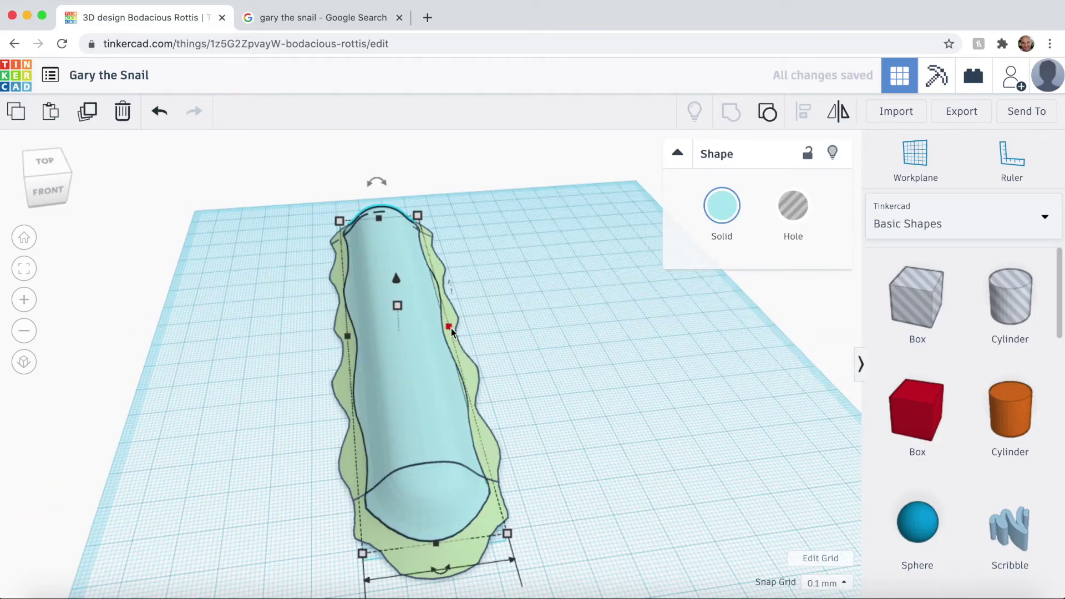
pyautogui.click(586, 419)
pyautogui.moveTo(585, 420); pyautogui.dragTo(573, 507, button='right')
# Group the turquoise upper body with the green foot and turn on Multicolor for the group
pyautogui.press('super+a')
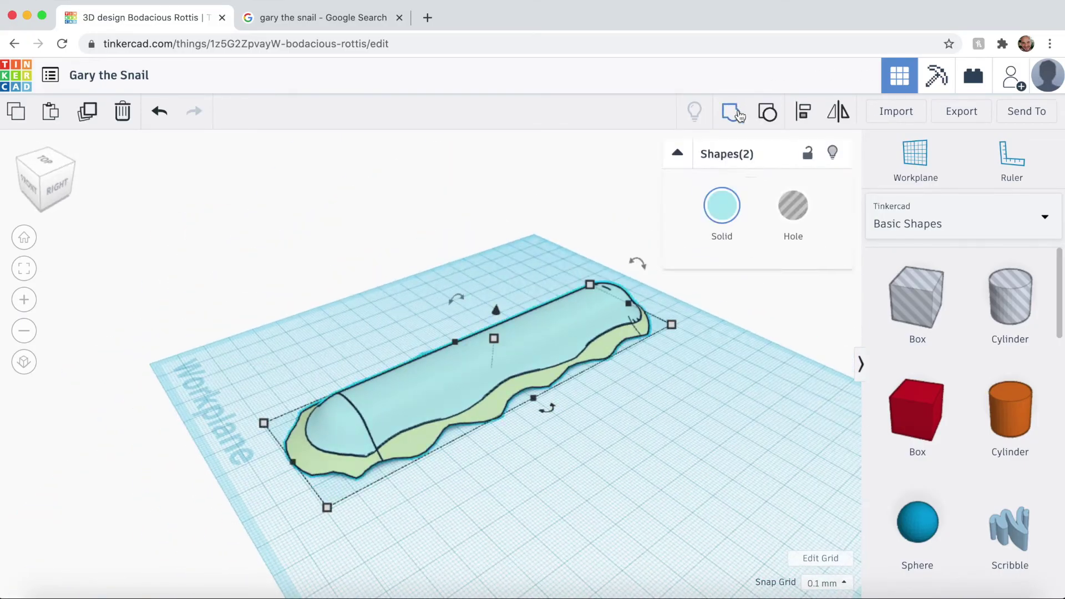
pyautogui.press('super+g')
pyautogui.click(721, 205)
pyautogui.click(727, 413)
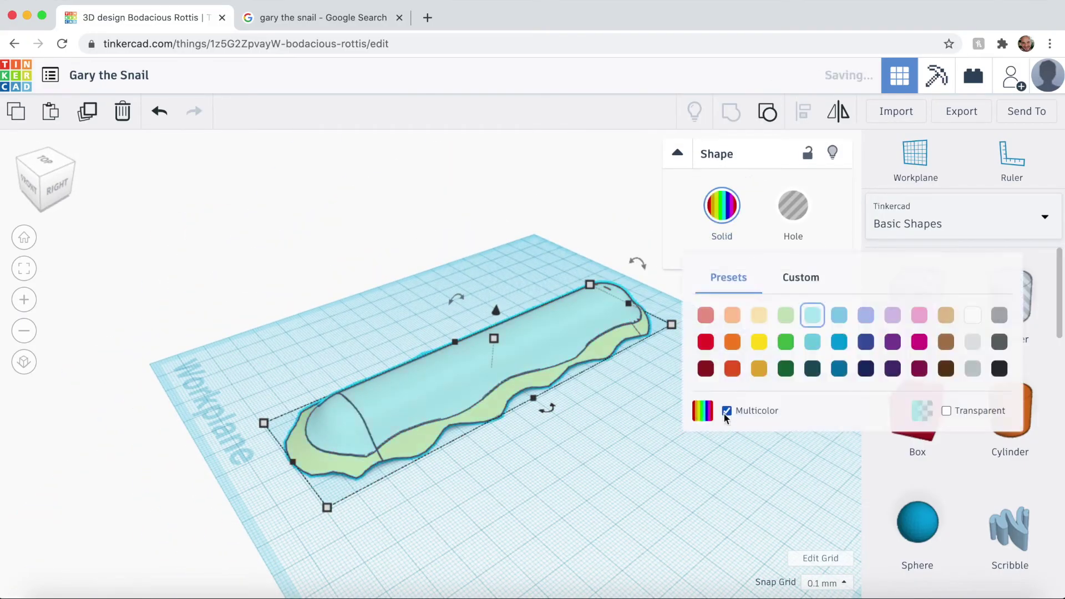
pyautogui.click(537, 492)
pyautogui.moveTo(537, 492); pyautogui.dragTo(531, 452, button='right')
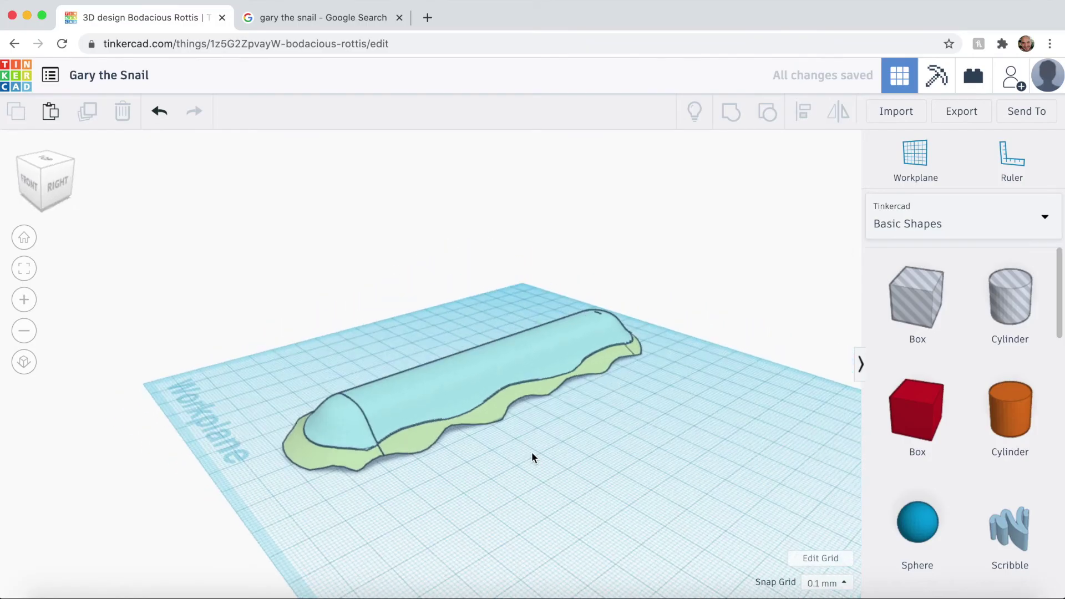
# Show the hidden snail shell again and align it centrally on the two-coloured body
pyautogui.click(694, 111)
pyautogui.moveTo(756, 340); pyautogui.dragTo(583, 344, button='right')
pyautogui.click(395, 417)
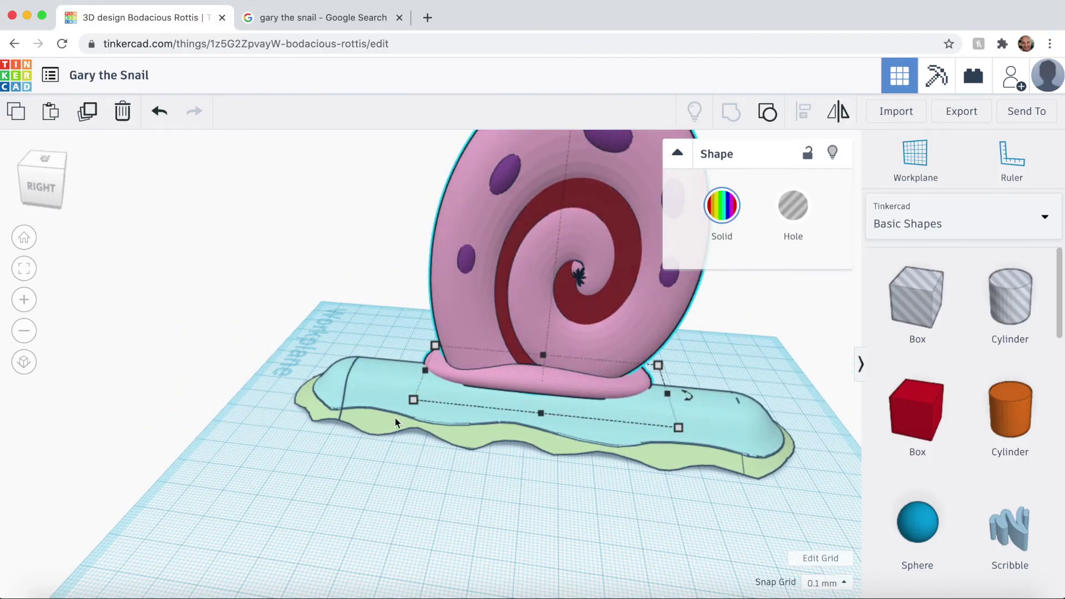
pyautogui.moveTo(277, 402); pyautogui.dragTo(402, 412, button='right')
pyautogui.keyDown('shift'); pyautogui.click(401, 413); pyautogui.keyUp('shift')
pyautogui.press('l')
pyautogui.click(384, 541)
pyautogui.moveTo(499, 515); pyautogui.dragTo(467, 489, button='right')
pyautogui.click(527, 488)
# Shorten the body at its front end and set the snap grid to 0.1 mm
pyautogui.click(432, 418)
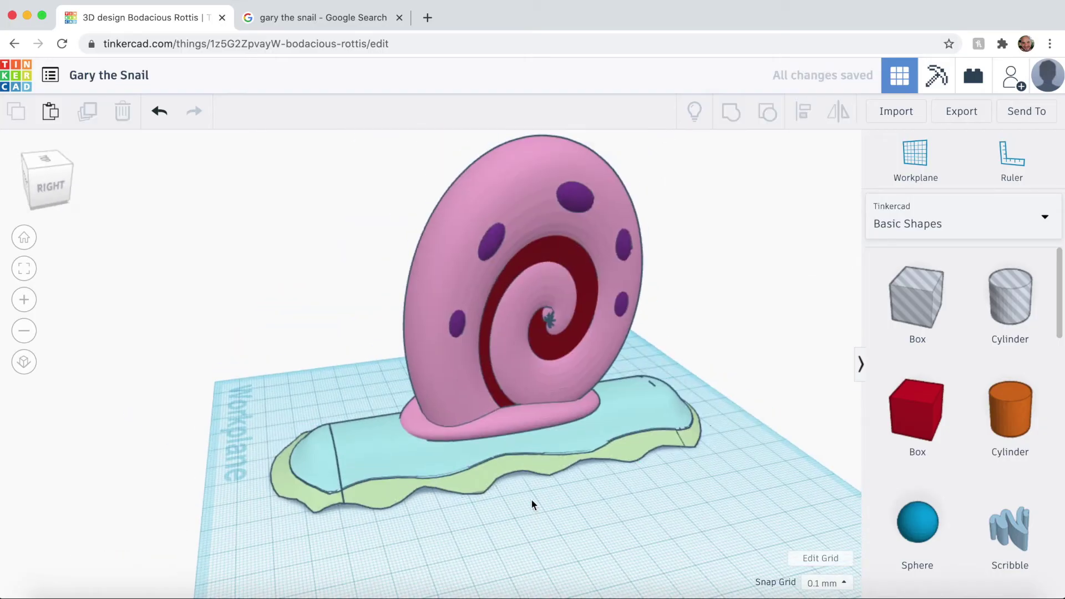
pyautogui.click(481, 461)
pyautogui.click(827, 583)
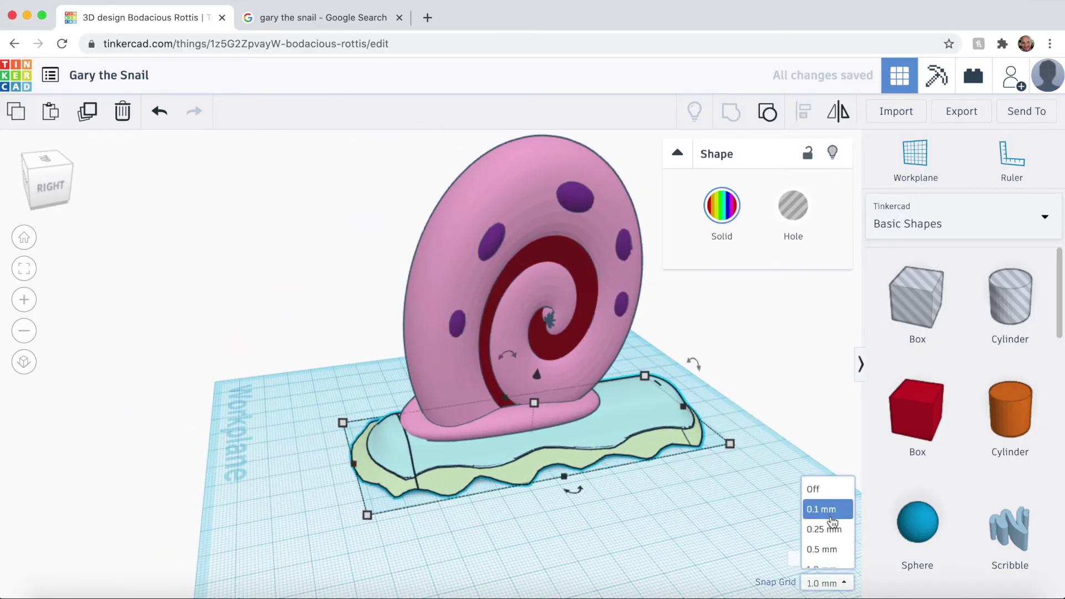
pyautogui.click(827, 509)
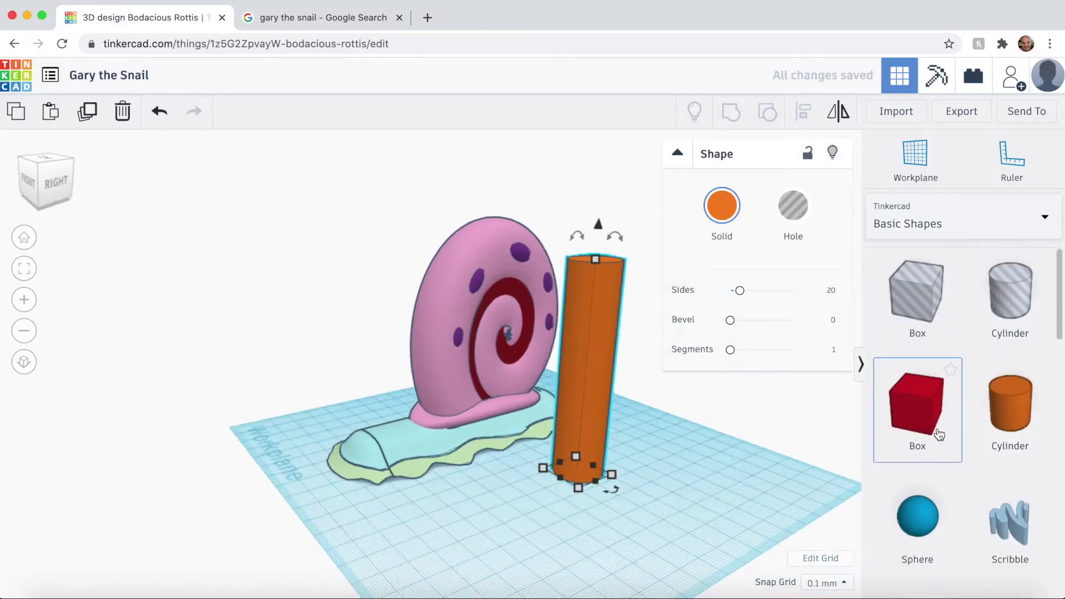
# Add a Round Roof beside the orange cylinder, stand it upright and stretch it taller than the cylinder
pyautogui.moveTo(918, 466); pyautogui.dragTo(432, 507)
pyautogui.moveTo(439, 480); pyautogui.dragTo(466, 508)
pyautogui.moveTo(431, 460); pyautogui.dragTo(439, 283)
pyautogui.moveTo(561, 503); pyautogui.dragTo(685, 521, button='right')
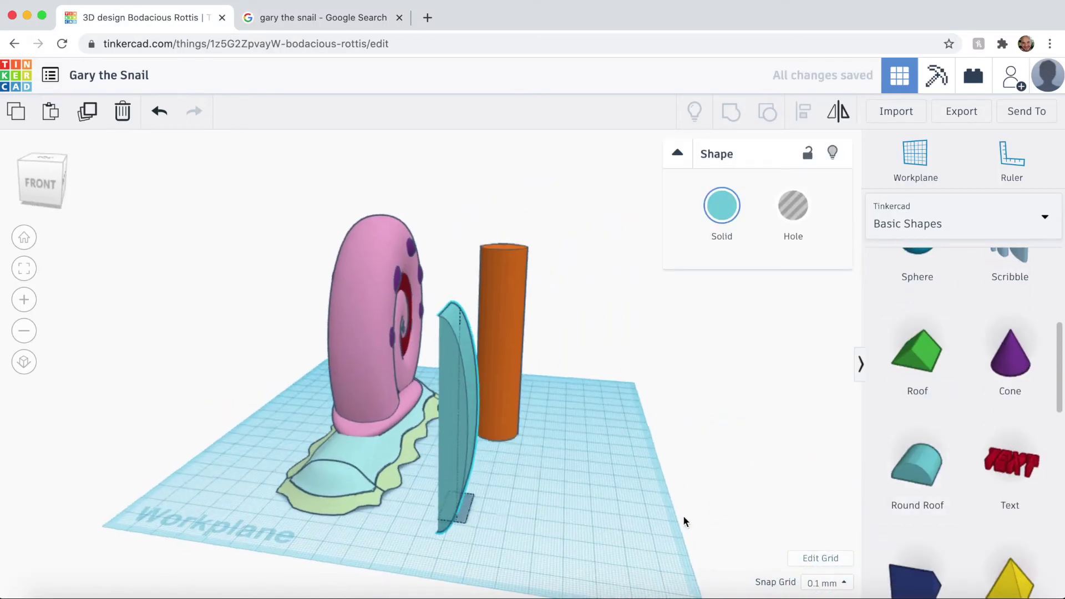
pyautogui.moveTo(457, 306); pyautogui.dragTo(461, 266)
pyautogui.moveTo(555, 382); pyautogui.dragTo(524, 389, button='right')
# Move the orange cylinder next to the upright round roof and turn the round roof into a hole
pyautogui.moveTo(511, 395); pyautogui.dragTo(499, 481)
pyautogui.click(445, 410)
pyautogui.click(787, 208)
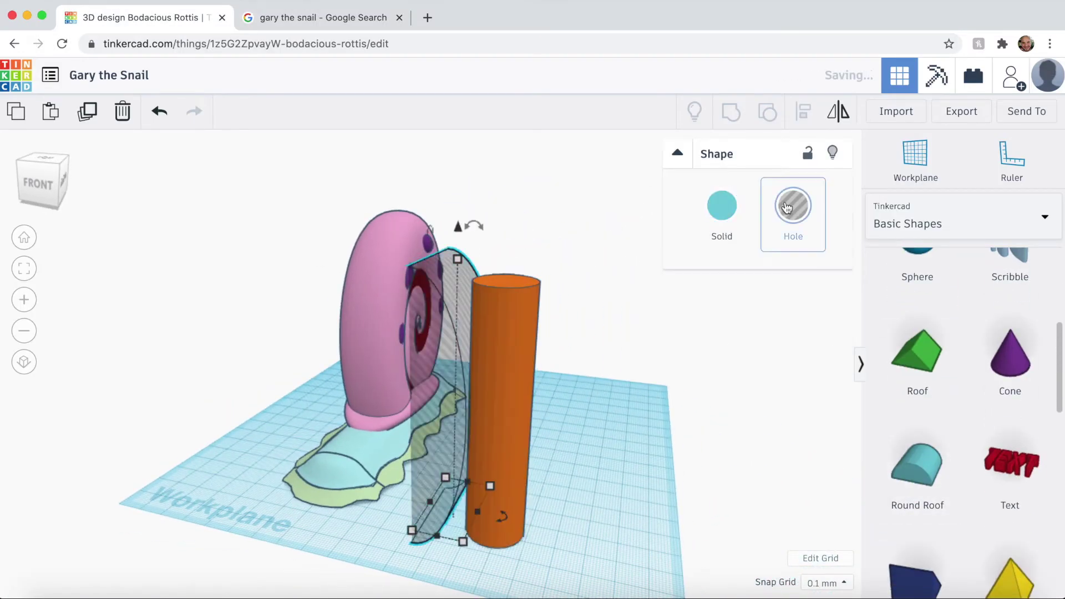
# Enlarge and shift the round-roof hole so its curved face cuts into the side of the orange cylinder
pyautogui.moveTo(582, 400); pyautogui.dragTo(622, 377, button='right')
pyautogui.moveTo(466, 450); pyautogui.dragTo(490, 457)
pyautogui.moveTo(475, 527); pyautogui.dragTo(477, 549)
pyautogui.moveTo(599, 450); pyautogui.dragTo(477, 491, button='right')
pyautogui.moveTo(444, 466); pyautogui.dragTo(411, 481)
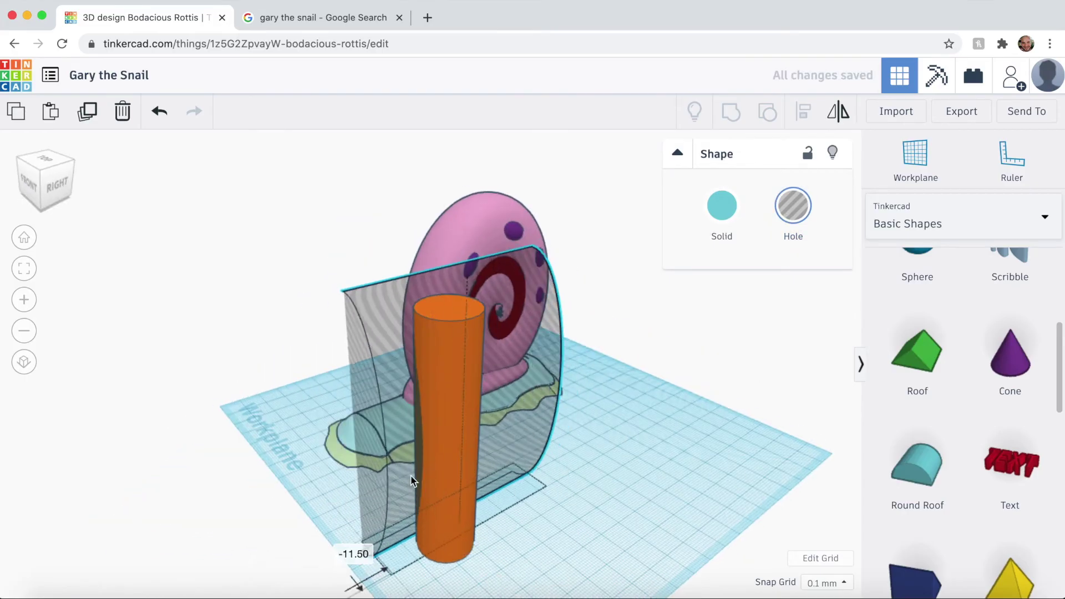
pyautogui.moveTo(327, 527); pyautogui.dragTo(432, 500, button='right')
pyautogui.moveTo(471, 503); pyautogui.dragTo(454, 503)
pyautogui.moveTo(572, 463)
pyautogui.mouseDown(button='right')
pyautogui.moveTo(618, 445)
pyautogui.moveTo(555, 455)
pyautogui.mouseUp(button='right')
# Raise the orange cylinder slightly and shorten it to about 77.2 mm so the hole extends past both ends
pyautogui.click(524, 399)
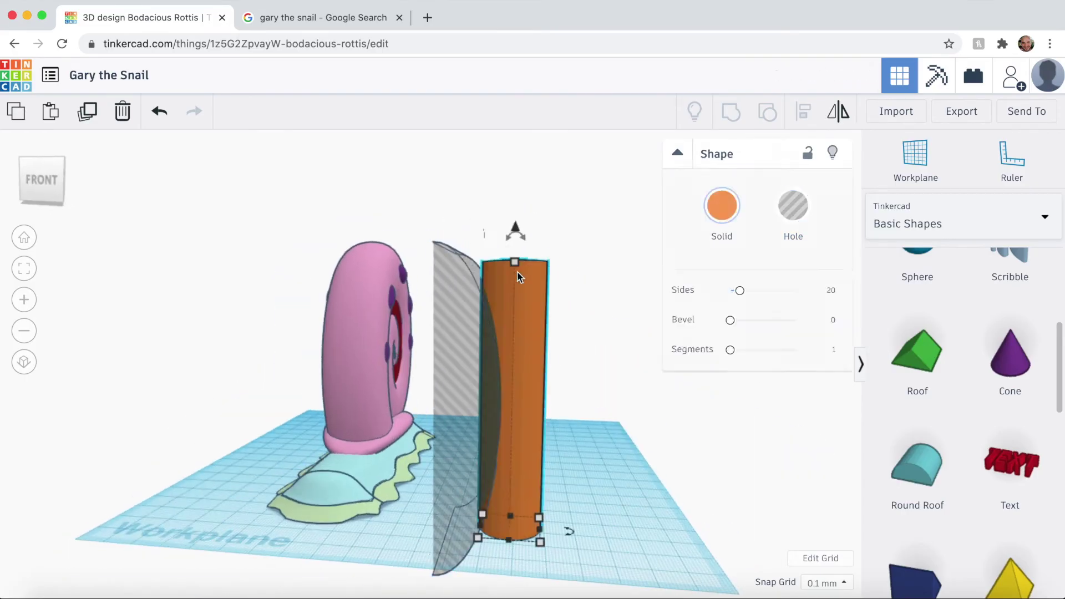
pyautogui.moveTo(516, 268); pyautogui.dragTo(515, 288)
pyautogui.moveTo(509, 540); pyautogui.dragTo(510, 524)
pyautogui.moveTo(500, 570); pyautogui.dragTo(526, 556, button='right')
pyautogui.moveTo(571, 332); pyautogui.dragTo(577, 378, button='right')
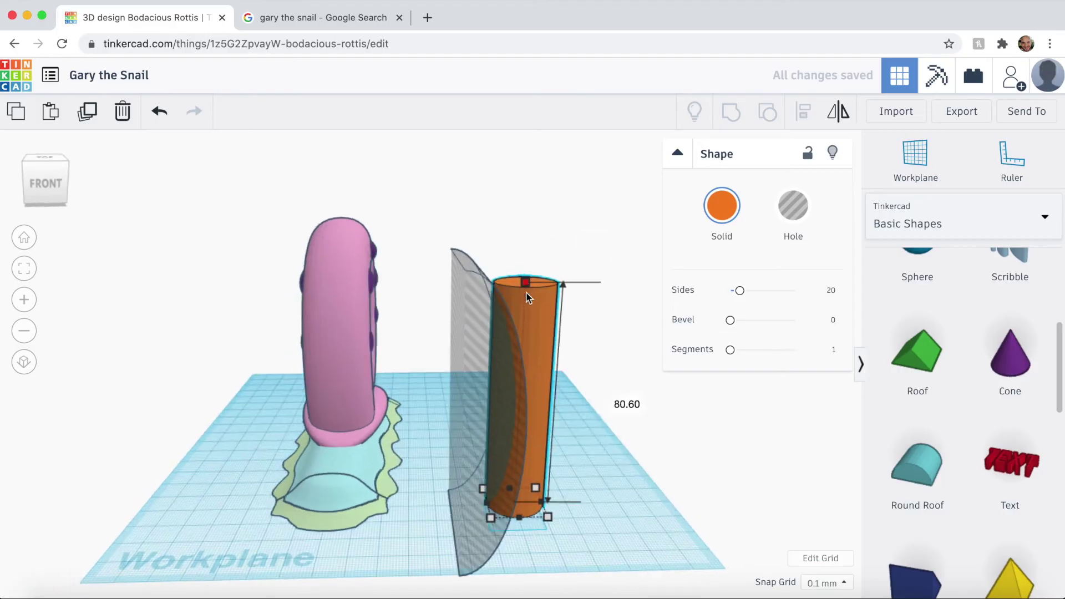
pyautogui.moveTo(527, 285); pyautogui.dragTo(528, 303)
pyautogui.moveTo(594, 427); pyautogui.dragTo(554, 521, button='right')
# Align the round-roof hole centrally with the cylinder and mirror a duplicate of the hole
pyautogui.click(423, 442)
pyautogui.keyDown('shift'); pyautogui.click(486, 439); pyautogui.keyUp('shift')
pyautogui.press('l')
pyautogui.click(458, 520)
# Set the snap grid to 1.0 mm and move the mirrored hole to the opposite side of the cylinder
pyautogui.click(827, 583)
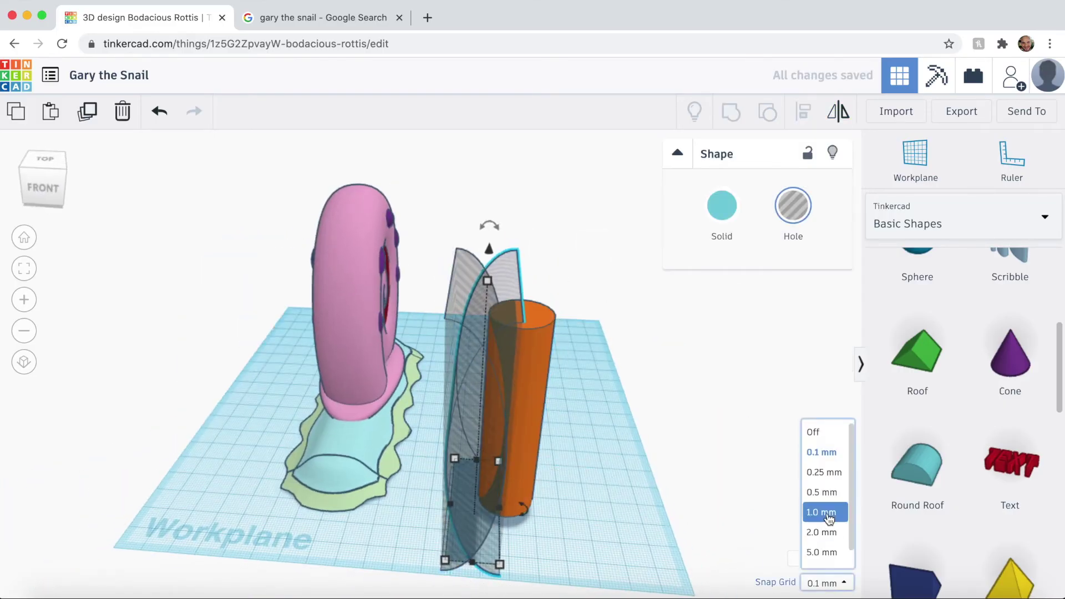
pyautogui.click(821, 509)
pyautogui.moveTo(668, 498); pyautogui.dragTo(652, 563, button='right')
# Place a Ruler at the base centre of the orange cylinder and switch it to midpoint measurements
pyautogui.click(500, 355)
pyautogui.press('r')
pyautogui.click(489, 512)
pyautogui.scroll(5, 489, 511)
pyautogui.moveTo(491, 516); pyautogui.dragTo(483, 478, button='right')
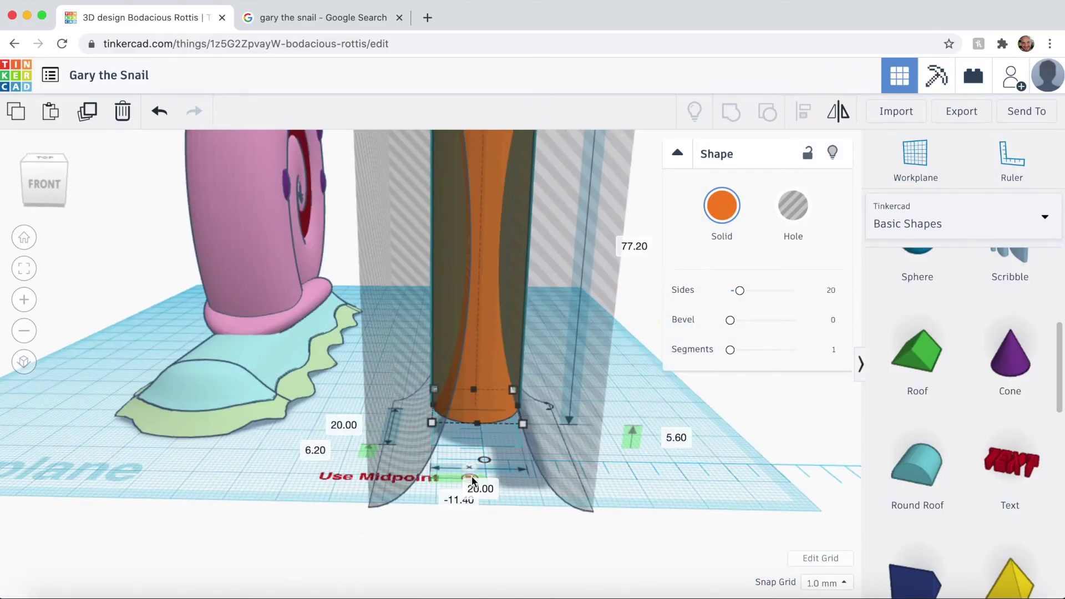
pyautogui.click(471, 484)
pyautogui.moveTo(294, 488); pyautogui.dragTo(339, 592, button='right')
# Set the first hole's sideways offset from the cylinder's centre to -13 mm
pyautogui.click(435, 361)
pyautogui.moveTo(434, 361); pyautogui.dragTo(454, 473, button='right')
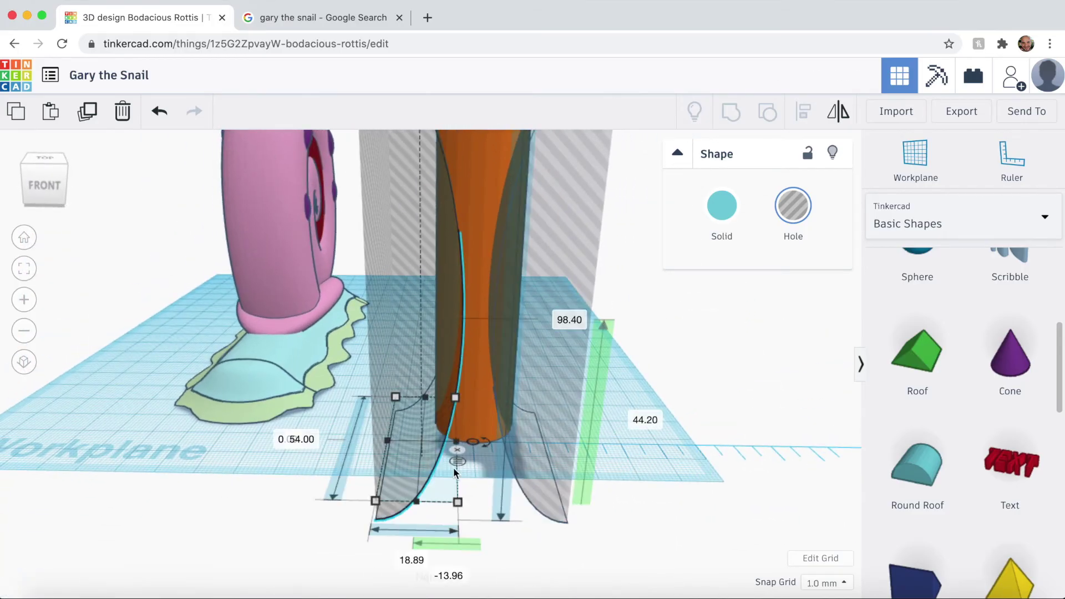
pyautogui.moveTo(417, 562); pyautogui.dragTo(529, 540, button='right')
pyautogui.press('super+z')
pyautogui.click(474, 552)
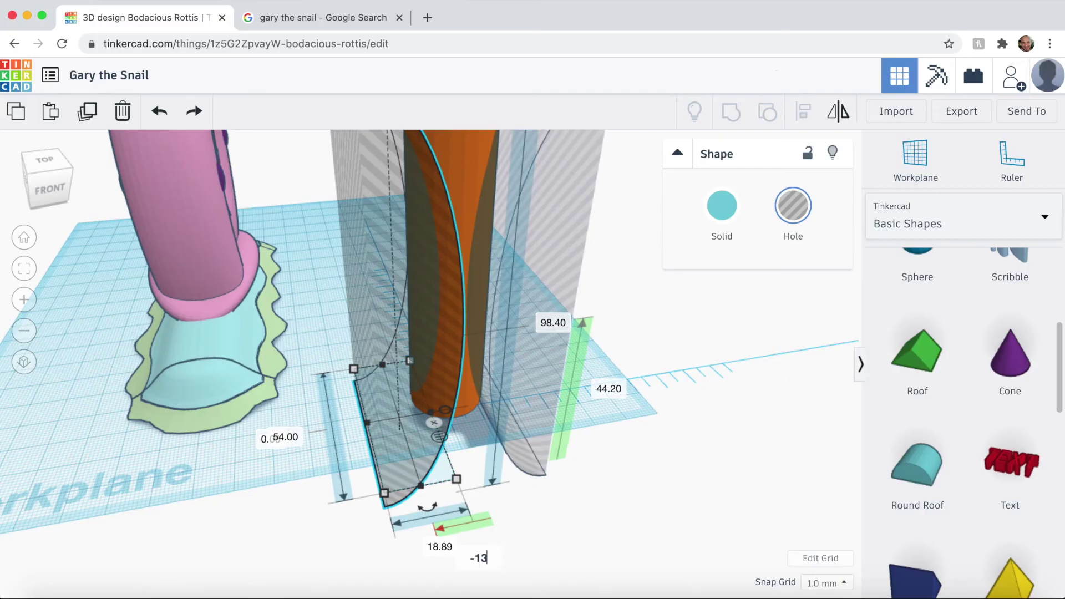
pyautogui.press('Return')
# Set the mirrored hole's sideways offset from the cylinder's centre to 13 mm
pyautogui.moveTo(399, 488); pyautogui.dragTo(421, 472, button='right')
pyautogui.click(466, 344)
pyautogui.click(411, 561)
pyautogui.write('13')
pyautogui.press('Return')
pyautogui.moveTo(721, 533); pyautogui.dragTo(554, 521, button='right')
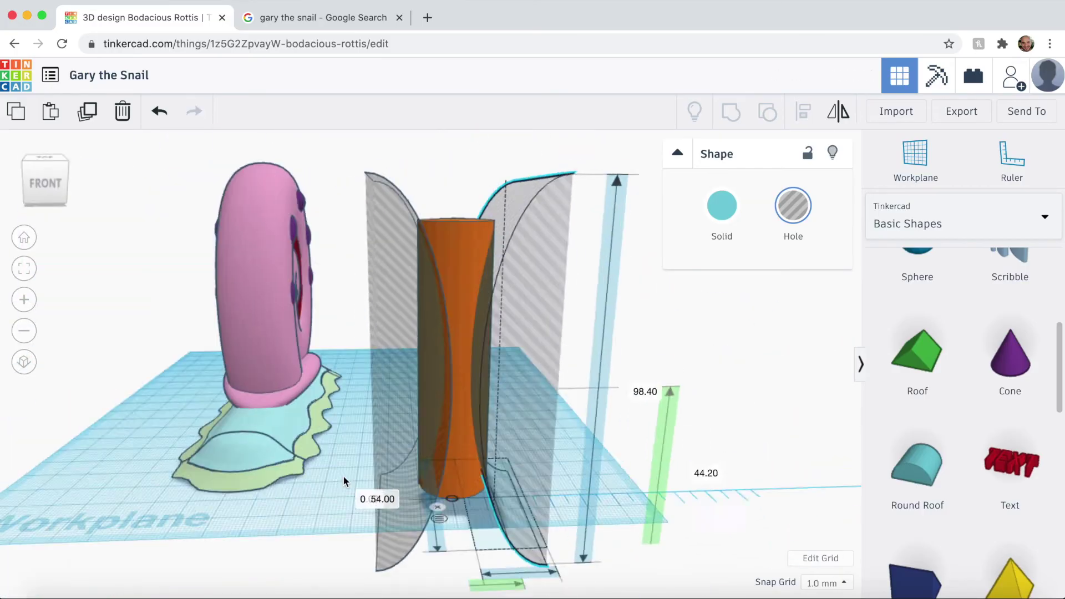
# Duplicate both curved holes together and rotate the copies -10° around the cylinder
pyautogui.moveTo(344, 481); pyautogui.dragTo(452, 544, button='right')
pyautogui.keyDown('shift'); pyautogui.click(555, 378); pyautogui.keyUp('shift')
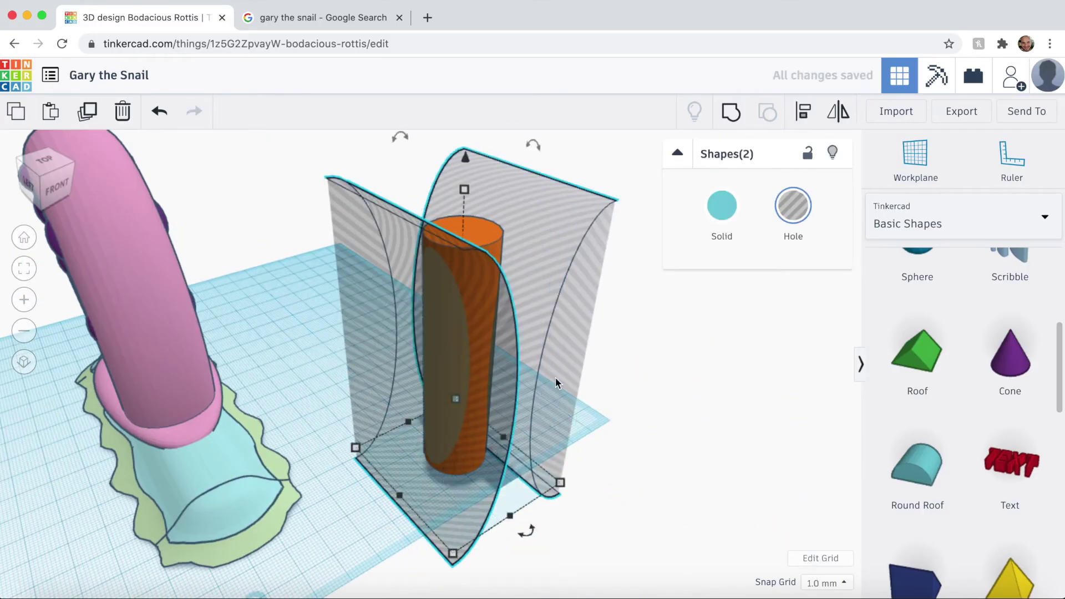
pyautogui.moveTo(529, 532); pyautogui.dragTo(608, 564)
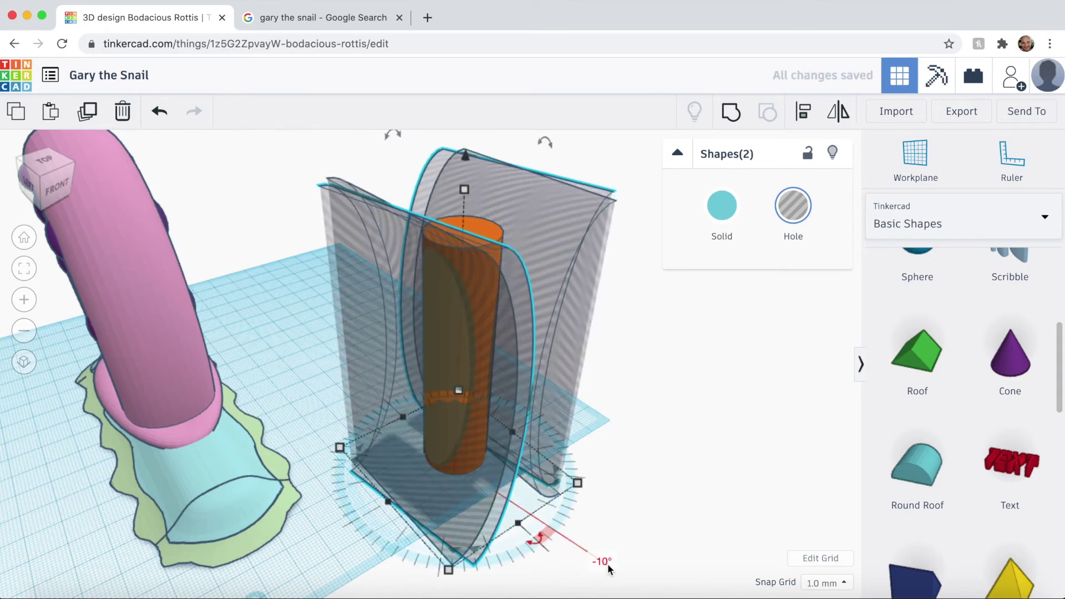
# Repeat the rotated duplication until the curved holes completely encircle the orange cylinder
pyautogui.hotkey('ctrl', 'd')
pyautogui.hotkey('ctrl', 'd')
pyautogui.hotkey('ctrl', 'd')
pyautogui.hotkey('ctrl', 'd')
pyautogui.hotkey('ctrl', 'd')
pyautogui.hotkey('ctrl', 'd')
pyautogui.hotkey('ctrl', 'd')
pyautogui.hotkey('ctrl', 'd')
pyautogui.hotkey('ctrl', 'd')
pyautogui.hotkey('ctrl', 'd')
pyautogui.hotkey('ctrl', 'd')
pyautogui.hotkey('ctrl', 'd')
pyautogui.hotkey('ctrl', 'd')
pyautogui.hotkey('ctrl', 'd')
pyautogui.hotkey('ctrl', 'd')
pyautogui.hotkey('ctrl', 'd')
pyautogui.hotkey('ctrl', 'd')
pyautogui.hotkey('ctrl', 'd')
pyautogui.hotkey('ctrl', 'd')
pyautogui.hotkey('ctrl', 'd')
pyautogui.hotkey('ctrl', 'd')
pyautogui.hotkey('ctrl', 'd')
pyautogui.hotkey('ctrl', 'd')
pyautogui.hotkey('ctrl', 'd')
pyautogui.hotkey('ctrl', 'd')
pyautogui.hotkey('ctrl', 'd')
pyautogui.hotkey('ctrl', 'd')
pyautogui.hotkey('ctrl', 'd')
pyautogui.hotkey('ctrl', 'd')
pyautogui.hotkey('ctrl', 'd')
pyautogui.hotkey('ctrl', 'd')
pyautogui.hotkey('ctrl', 'd')
pyautogui.hotkey('ctrl', 'd')
pyautogui.hotkey('ctrl', 'd')
pyautogui.hotkey('ctrl', 'd')
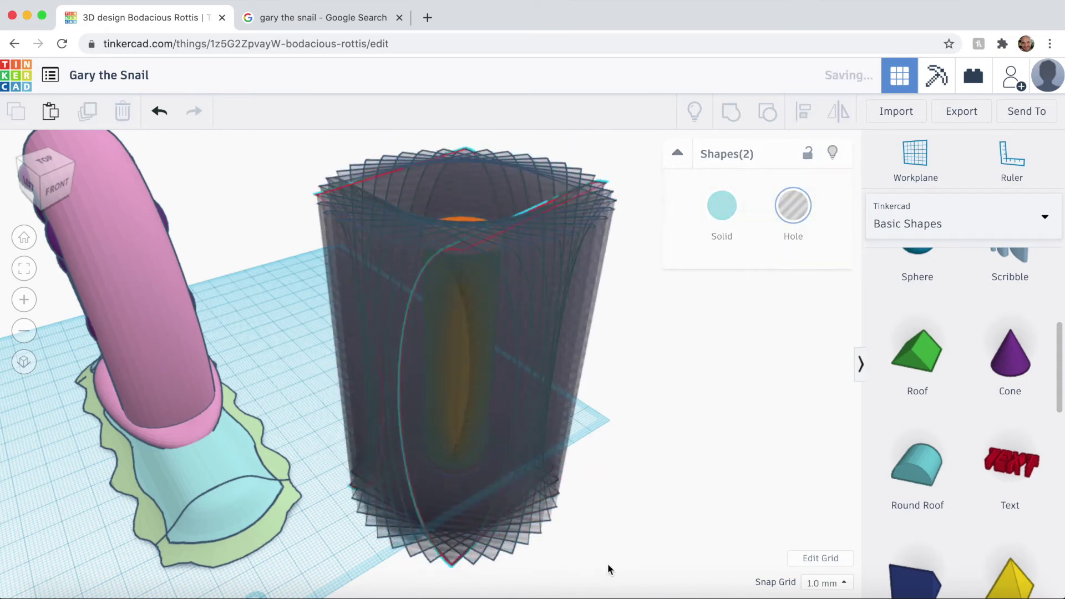
pyautogui.hotkey('ctrl', 'd')
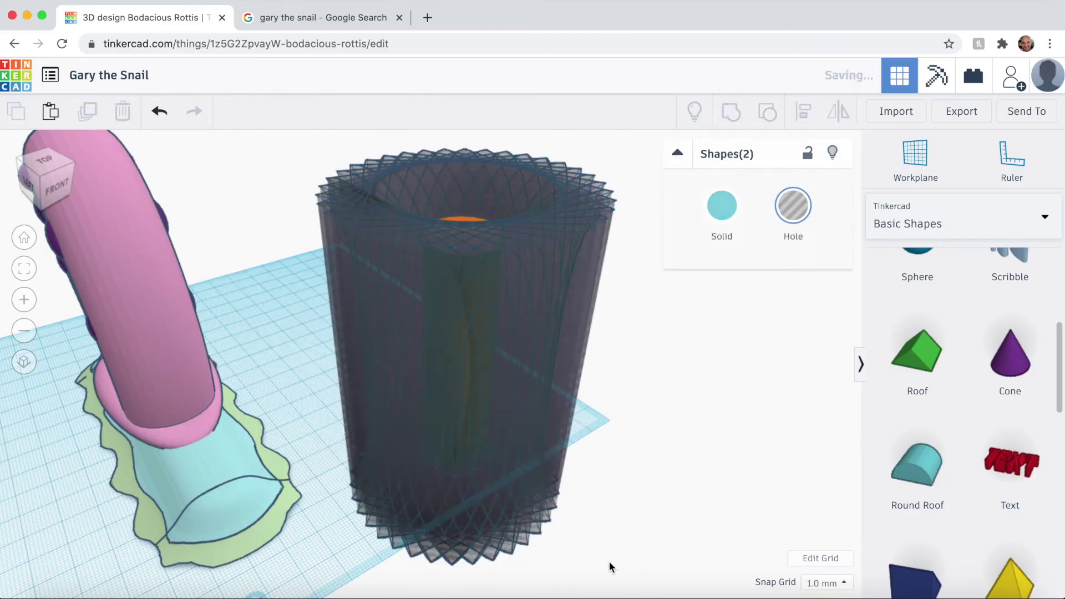
# Group the orange cylinder with all the surrounding holes to carve a stalk with a narrow waist
pyautogui.moveTo(647, 430)
pyautogui.mouseDown(button='right')
pyautogui.moveTo(619, 464)
pyautogui.moveTo(571, 488)
pyautogui.moveTo(633, 421)
pyautogui.mouseUp(button='right')
pyautogui.moveTo(653, 413); pyautogui.dragTo(653, 412)
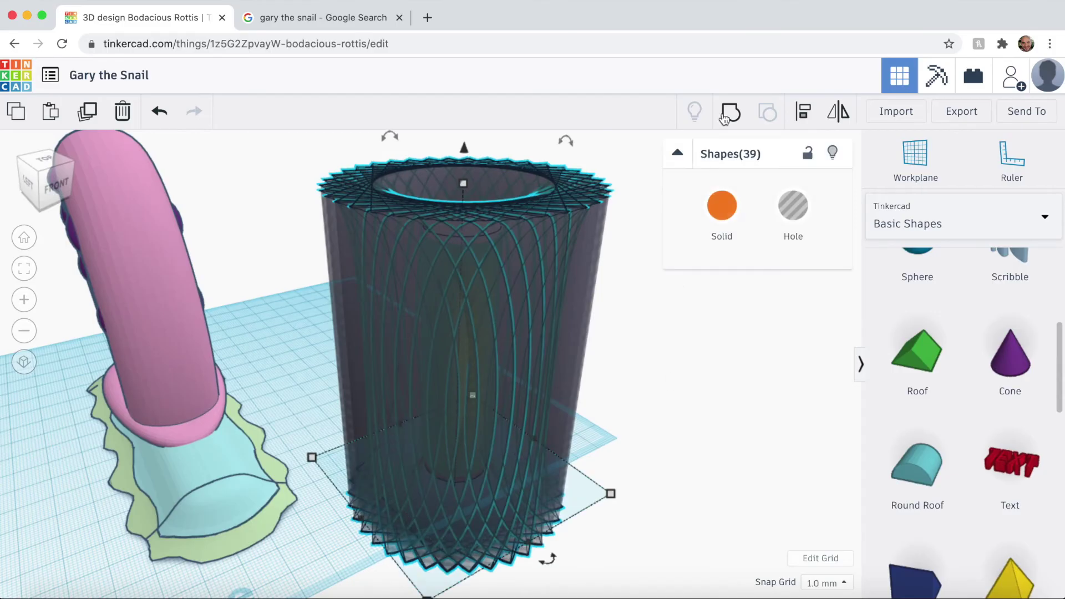
pyautogui.hotkey('ctrl', 'g')
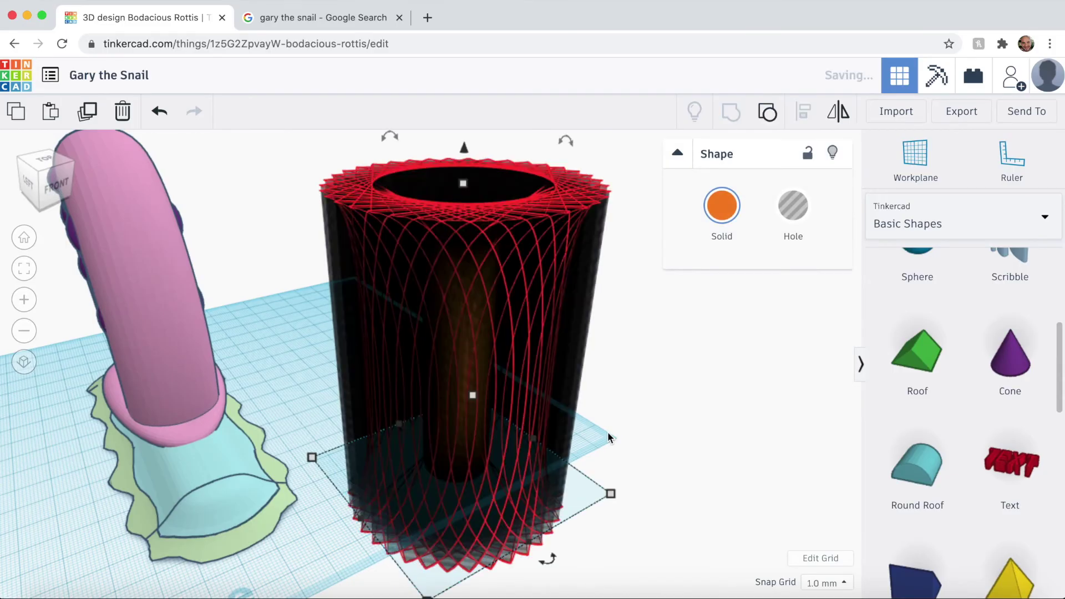
pyautogui.moveTo(608, 431); pyautogui.dragTo(381, 407, button='right')
# Scale the orange stalk down to about 50.4 mm tall and place it on the body's front end, checking the reference picture
pyautogui.keyDown('shift'); pyautogui.moveTo(433, 514); pyautogui.dragTo(428, 469); pyautogui.keyUp('shift')
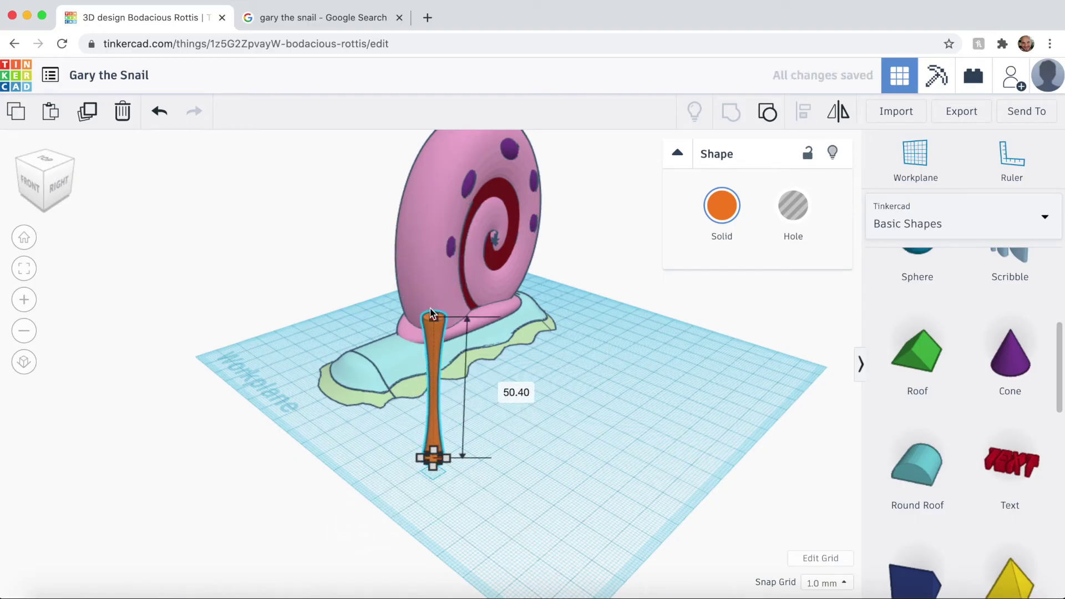
pyautogui.moveTo(431, 427); pyautogui.dragTo(354, 339)
pyautogui.click(373, 17)
pyautogui.click(146, 10)
pyautogui.scroll(3, 277, 515)
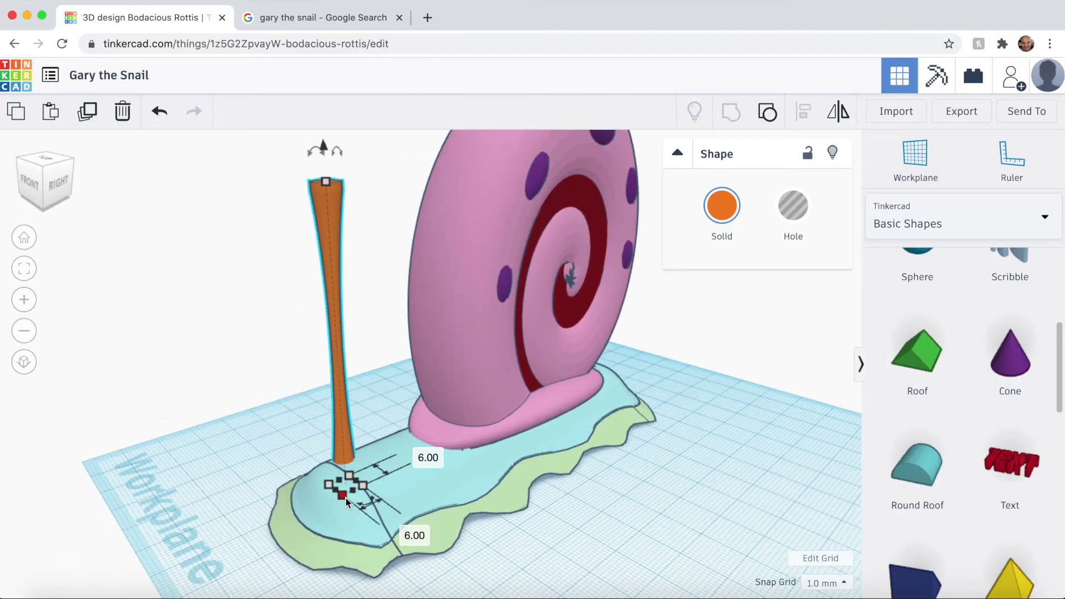
# Set the orange stalk's base dimensions to 4 mm by 4 mm
pyautogui.click(256, 522)
pyautogui.write('4')
pyautogui.press('Tab')
pyautogui.write('4')
pyautogui.press('Return')
pyautogui.scroll(-3, 551, 478)
pyautogui.scroll(1, 551, 484)
# Check the reference picture for the eye stalks' angle and tilt the orange stalk sideways so its top leans outward
pyautogui.click(316, 18)
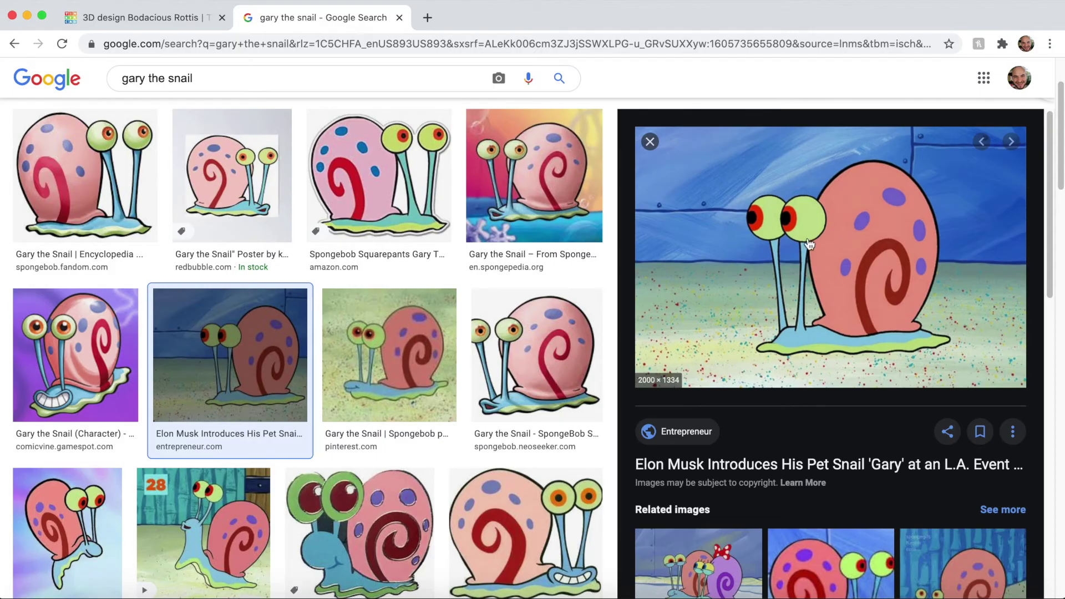
pyautogui.click(209, 17)
pyautogui.moveTo(611, 350); pyautogui.dragTo(566, 355, button='right')
pyautogui.click(322, 17)
pyautogui.click(146, 17)
pyautogui.moveTo(355, 347); pyautogui.dragTo(398, 349, button='right')
pyautogui.click(321, 17)
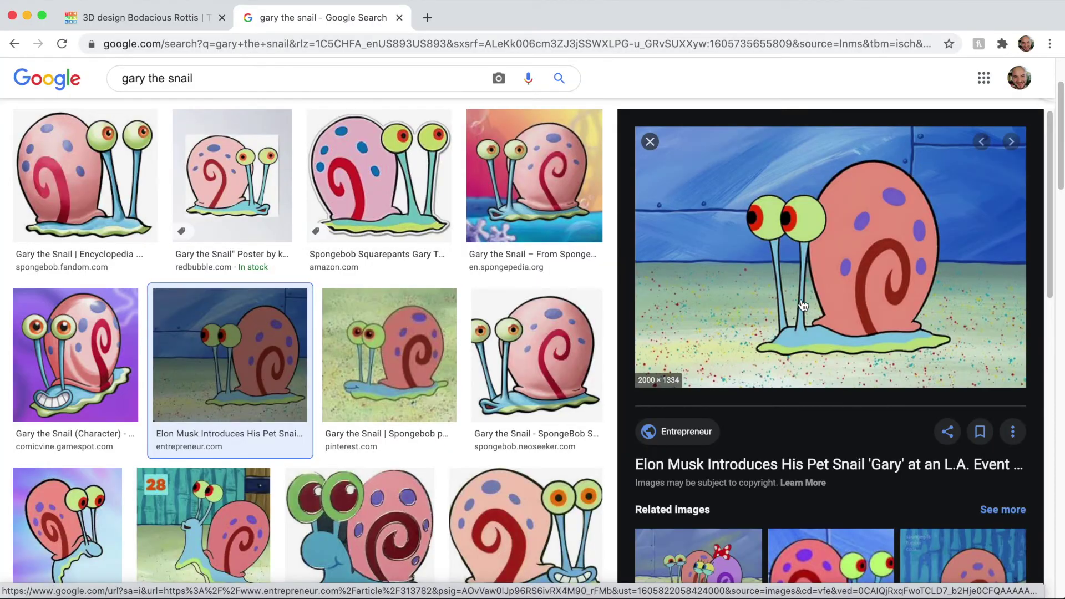
pyautogui.click(147, 17)
pyautogui.moveTo(266, 402); pyautogui.dragTo(366, 402, button='right')
pyautogui.moveTo(481, 215); pyautogui.dragTo(467, 163)
pyautogui.moveTo(467, 161); pyautogui.dragTo(369, 364, button='right')
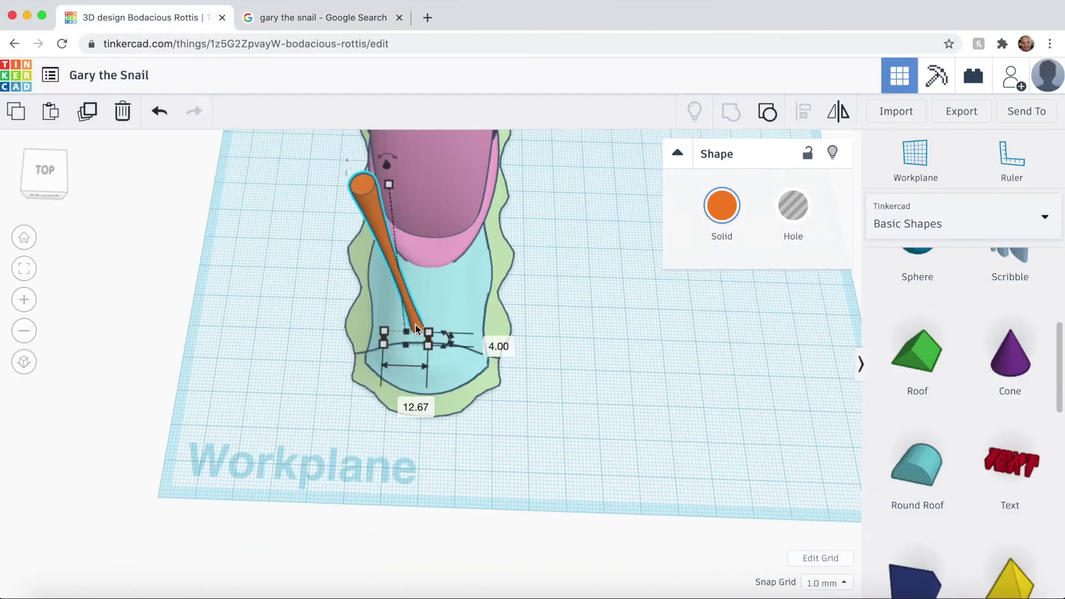
# Position the tilted stalk on the body's front end and add a mirrored copy beside it to form a V-shaped pair
pyautogui.moveTo(416, 326); pyautogui.dragTo(620, 350, button='right')
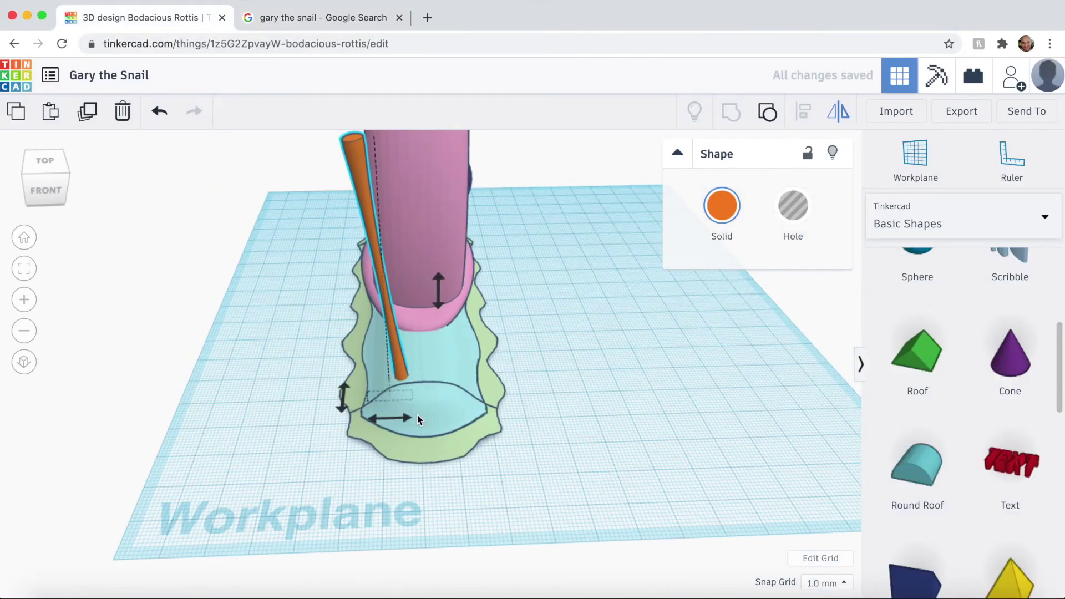
pyautogui.moveTo(417, 419); pyautogui.dragTo(448, 371)
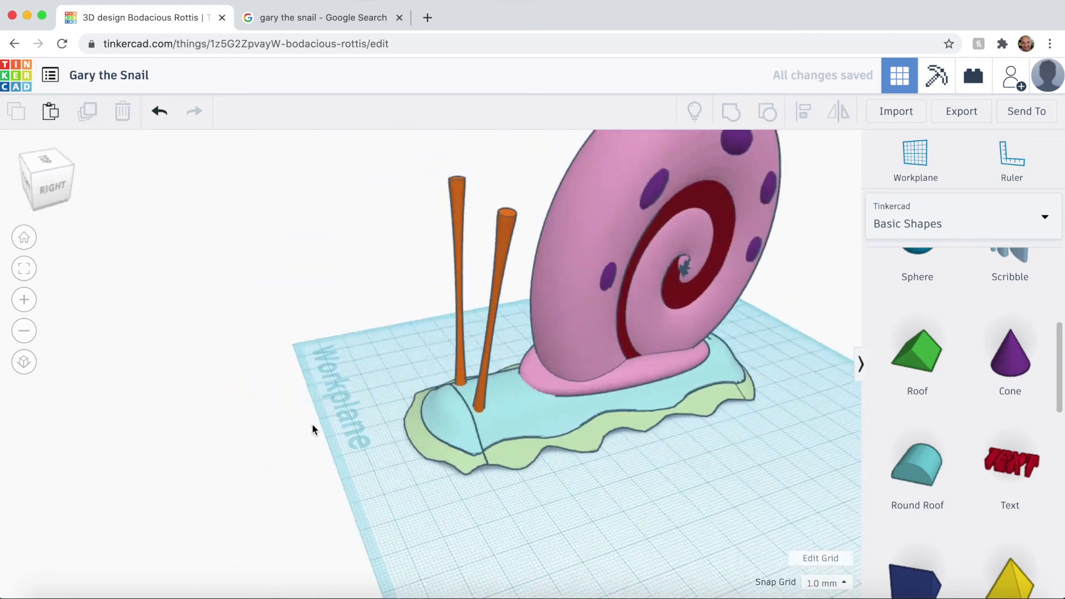
pyautogui.moveTo(311, 427); pyautogui.dragTo(431, 238, button='right')
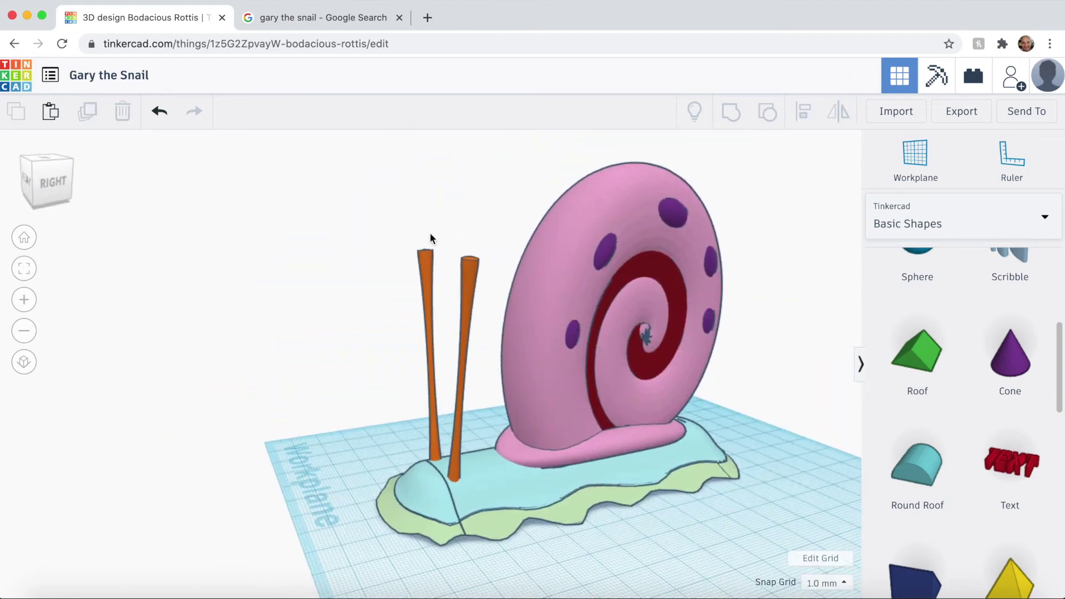
# Recolour both eye stalks light blue to match the body and shorten them
pyautogui.click(428, 272)
pyautogui.keyDown('shift'); pyautogui.click(468, 284); pyautogui.keyUp('shift')
pyautogui.click(722, 213)
pyautogui.click(722, 355)
pyautogui.click(388, 311)
pyautogui.click(468, 302)
pyautogui.moveTo(469, 259); pyautogui.dragTo(468, 290)
pyautogui.click(428, 277)
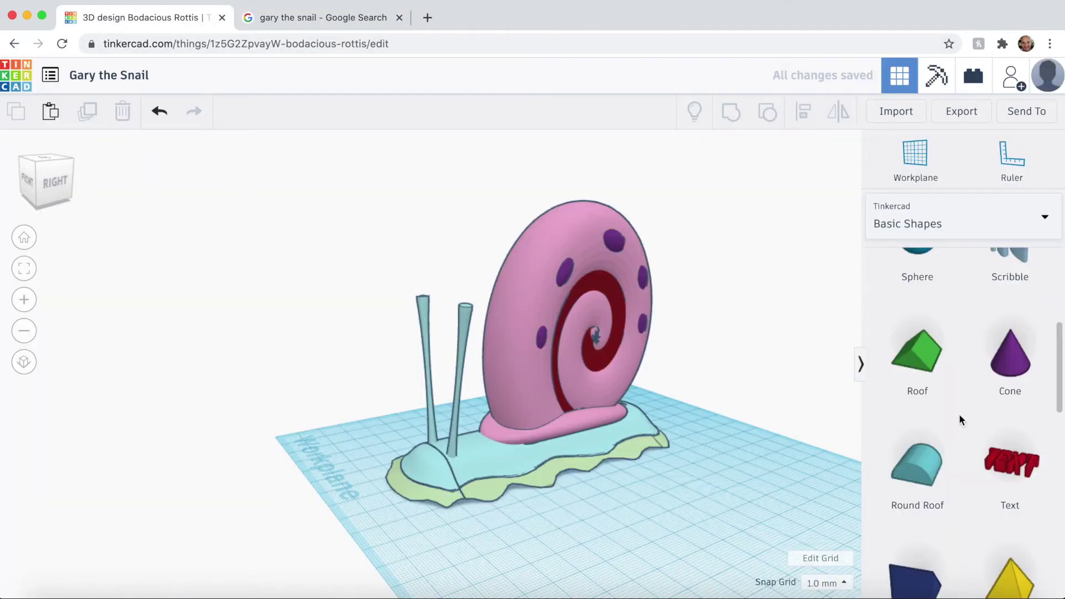
# Add a sphere, raise it and position it on the top of one eye stalk as an eyeball
pyautogui.scroll(3, 916, 473)
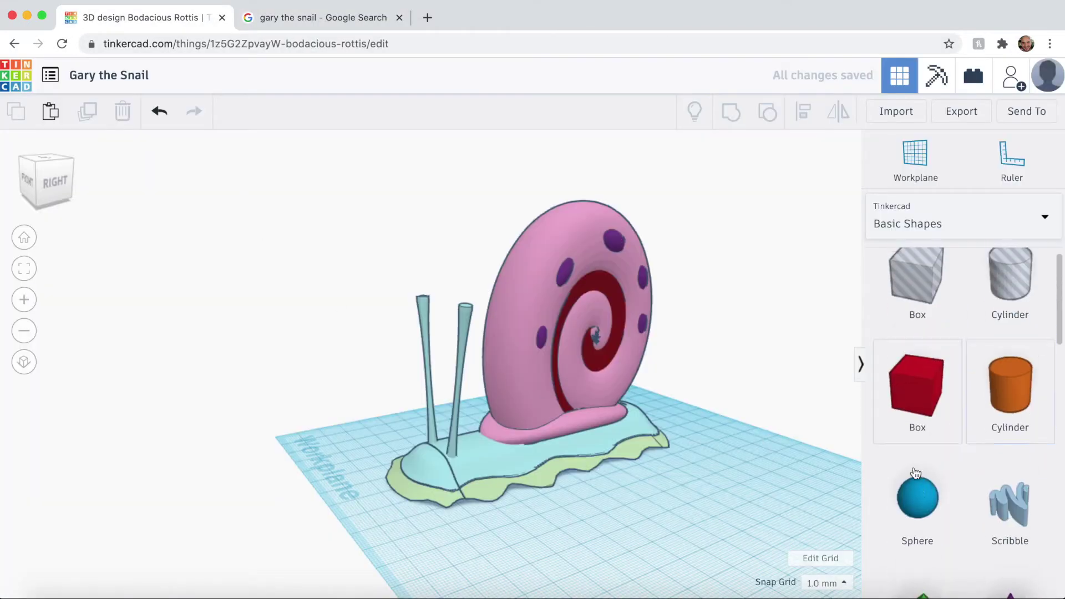
pyautogui.moveTo(916, 473); pyautogui.dragTo(465, 444)
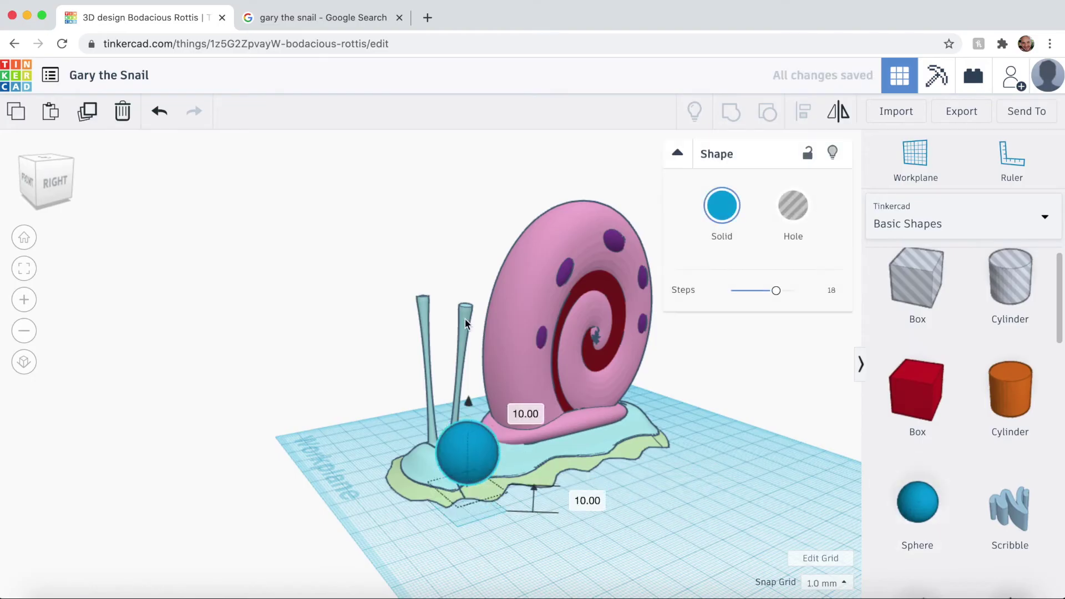
pyautogui.moveTo(464, 324); pyautogui.dragTo(465, 228)
pyautogui.moveTo(492, 302); pyautogui.dragTo(484, 297)
pyautogui.moveTo(407, 360); pyautogui.dragTo(272, 357, button='right')
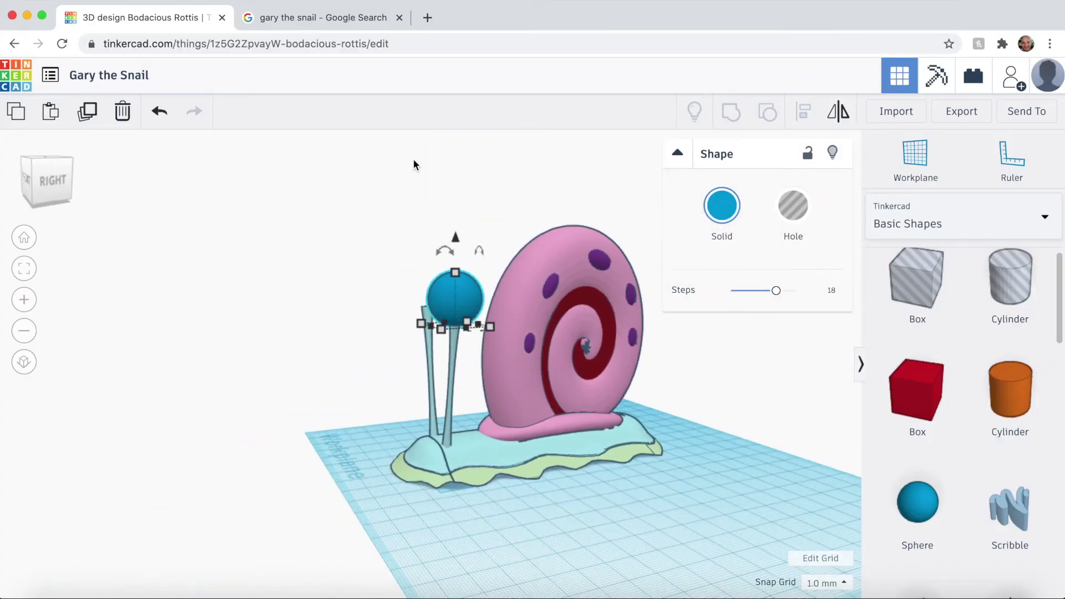
# Colour the eyeball sphere light green, matching the reference picture
pyautogui.click(324, 18)
pyautogui.click(146, 18)
pyautogui.moveTo(161, 355); pyautogui.dragTo(446, 383, button='right')
pyautogui.click(722, 209)
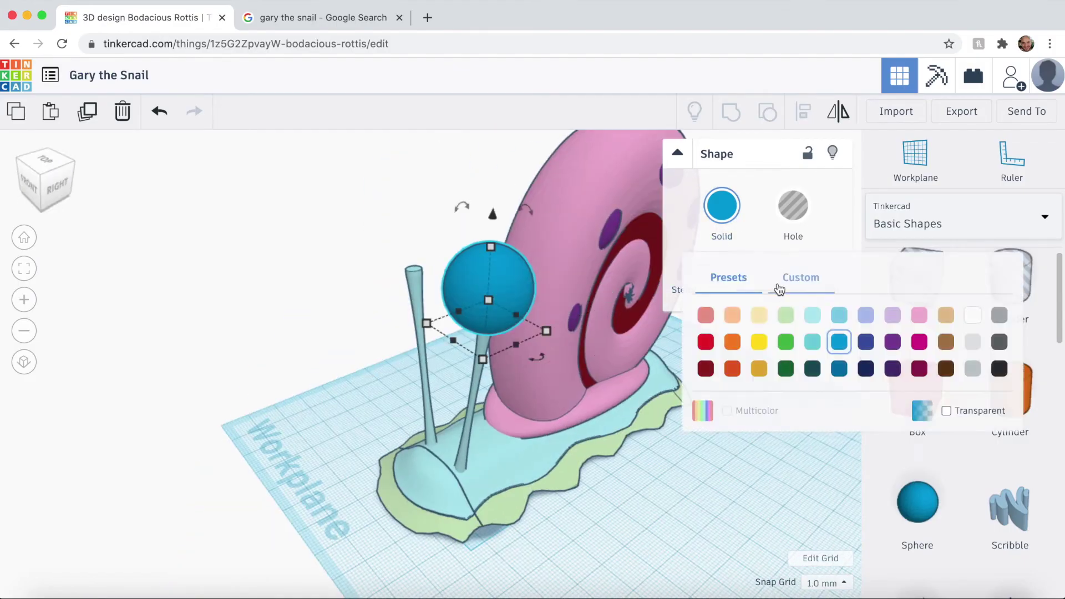
pyautogui.click(784, 314)
pyautogui.click(324, 18)
pyautogui.click(145, 18)
pyautogui.click(235, 245)
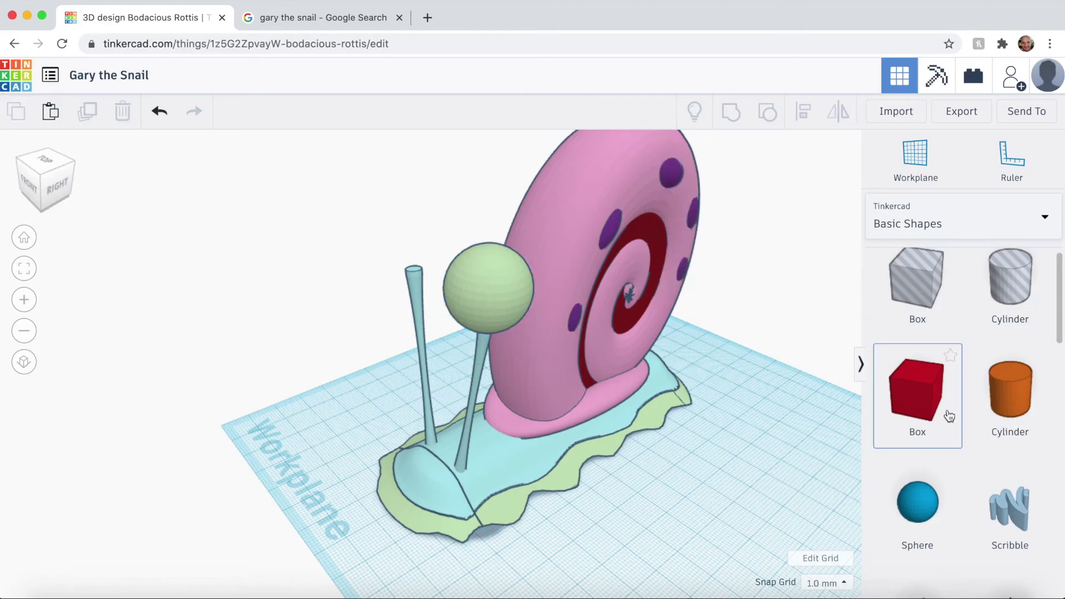
# Add a cylinder, rotate it 90° to lie horizontally and raise it into the green eyeball
pyautogui.moveTo(1020, 412); pyautogui.dragTo(737, 454)
pyautogui.moveTo(668, 451); pyautogui.dragTo(668, 454)
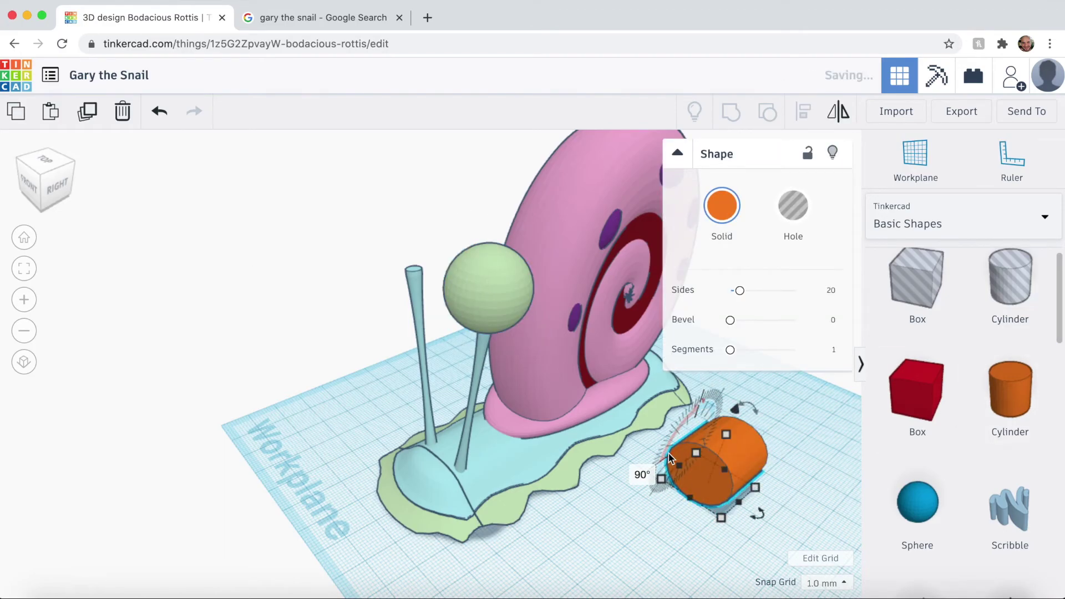
pyautogui.moveTo(724, 522); pyautogui.dragTo(598, 534)
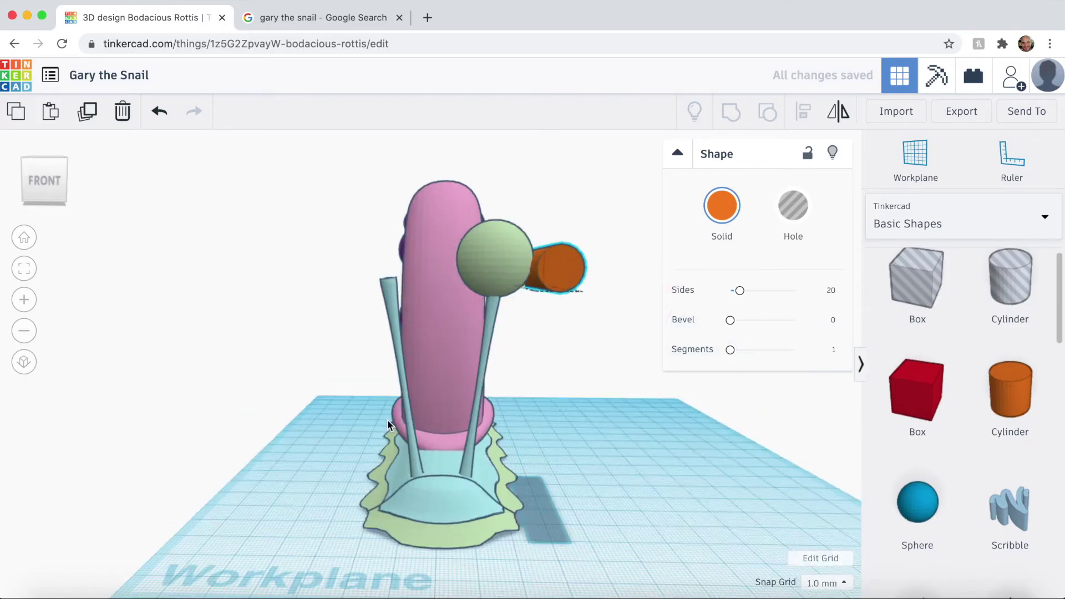
pyautogui.moveTo(555, 268); pyautogui.dragTo(495, 205)
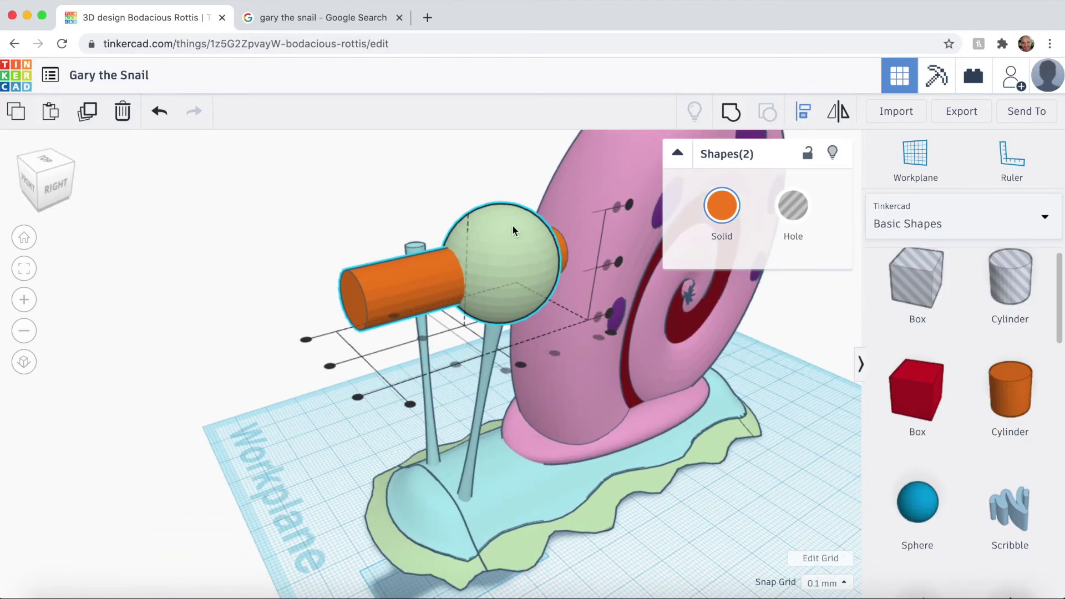
# Scale the orange cylinder to about 12.6 mm high and centre-align it with the green eyeball
pyautogui.moveTo(511, 224); pyautogui.dragTo(574, 314, button='right')
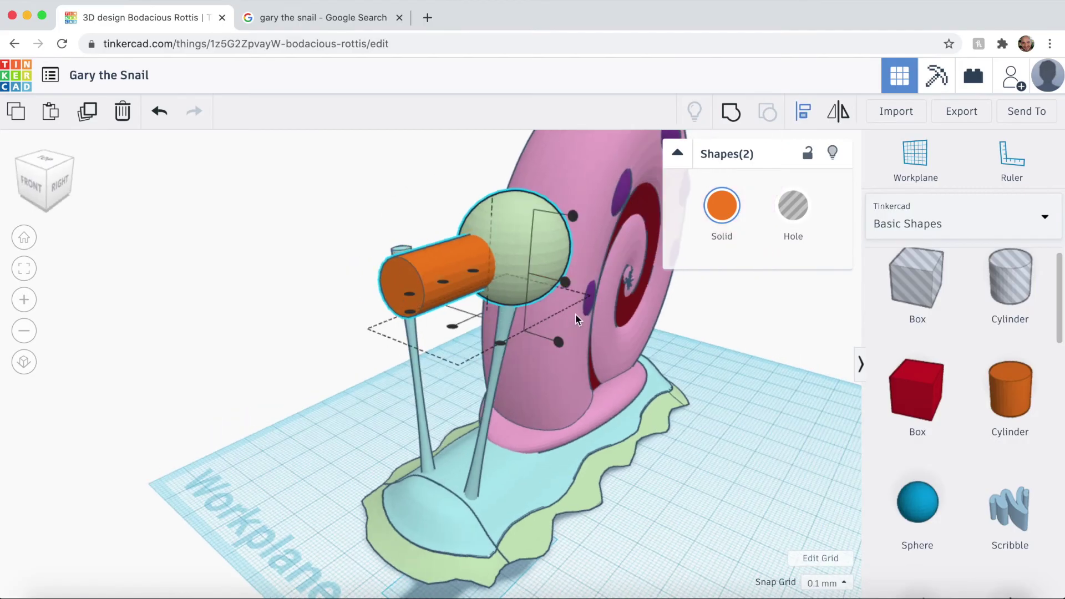
pyautogui.moveTo(262, 268); pyautogui.dragTo(347, 174, button='right')
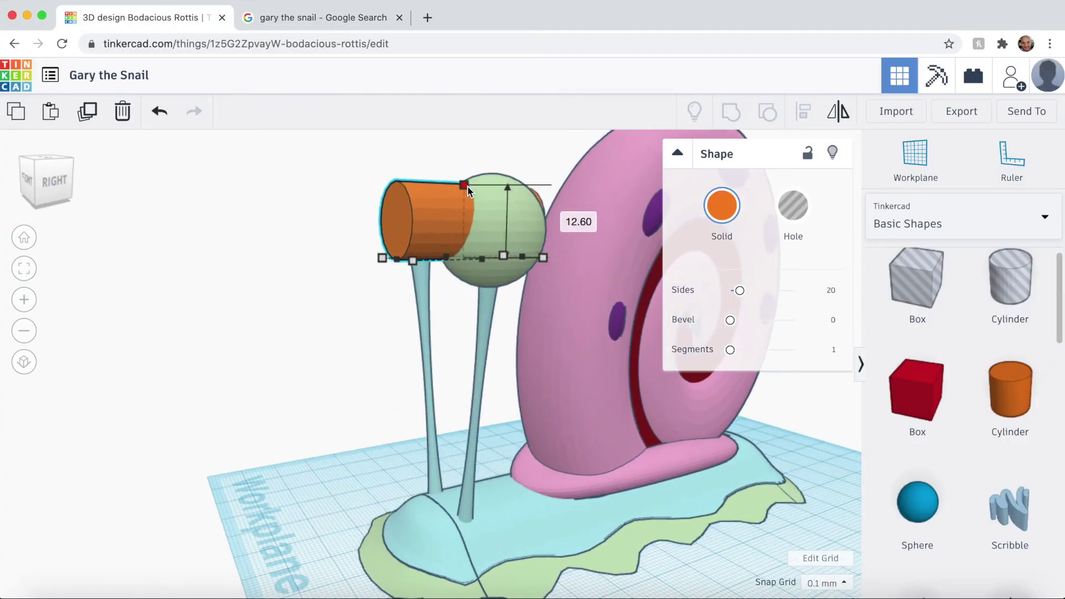
pyautogui.moveTo(468, 191); pyautogui.dragTo(529, 233, button='right')
pyautogui.keyDown('shift'); pyautogui.click(534, 233); pyautogui.keyUp('shift')
pyautogui.press('l')
pyautogui.click(429, 325)
pyautogui.click(188, 302)
pyautogui.click(455, 263)
pyautogui.keyDown('shift'); pyautogui.click(517, 274); pyautogui.keyUp('shift')
pyautogui.press('l')
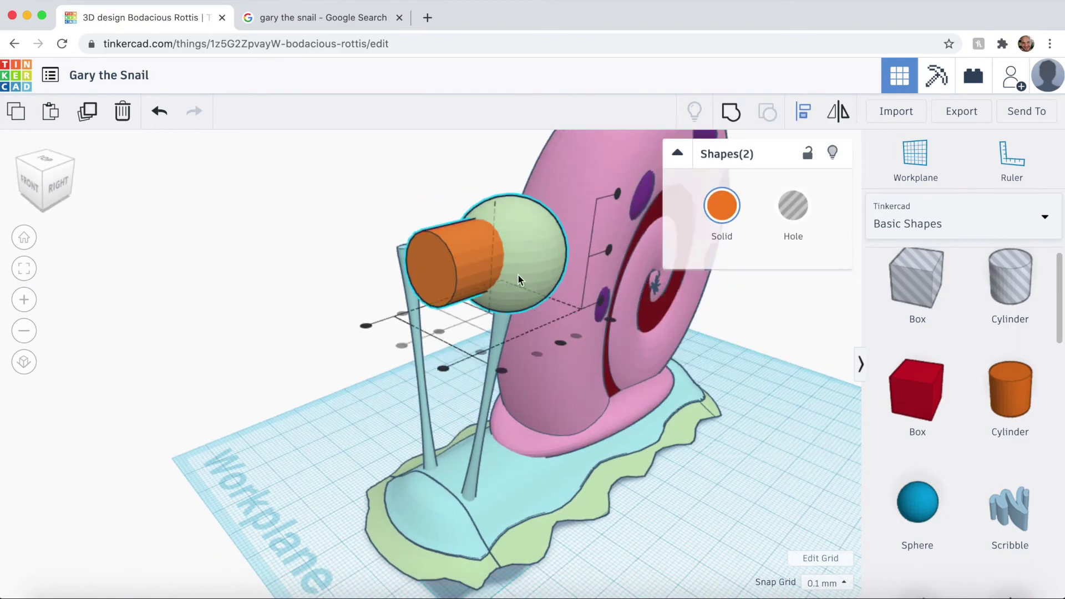
pyautogui.moveTo(518, 274); pyautogui.dragTo(169, 376, button='right')
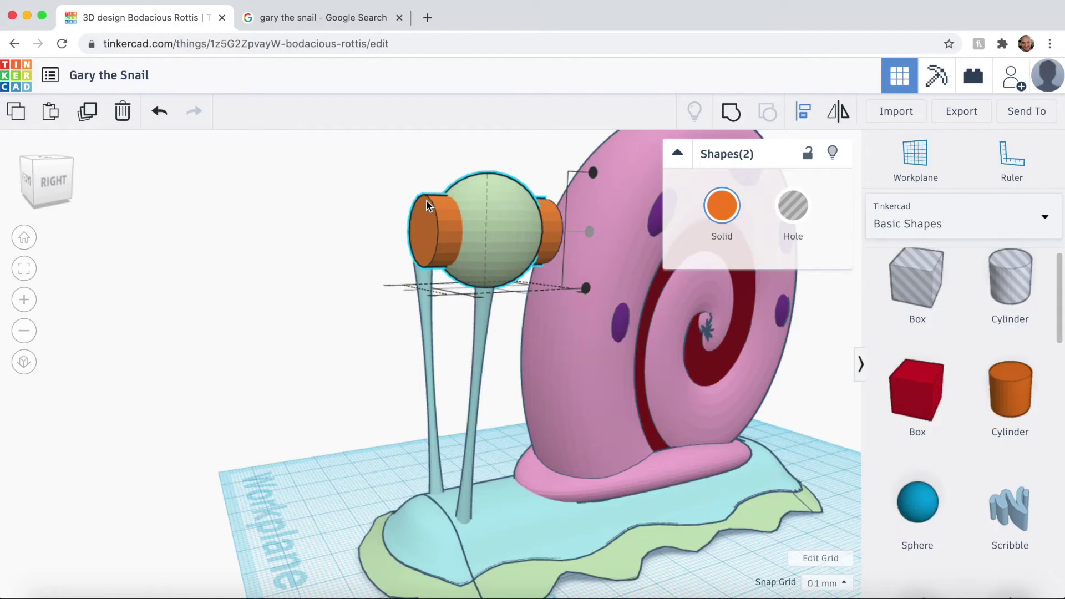
# Slide the orange cylinder forward out of the eyeball and place a duplicate in front of it, scaled to about 8.4 mm high
pyautogui.moveTo(427, 200); pyautogui.dragTo(210, 391, button='right')
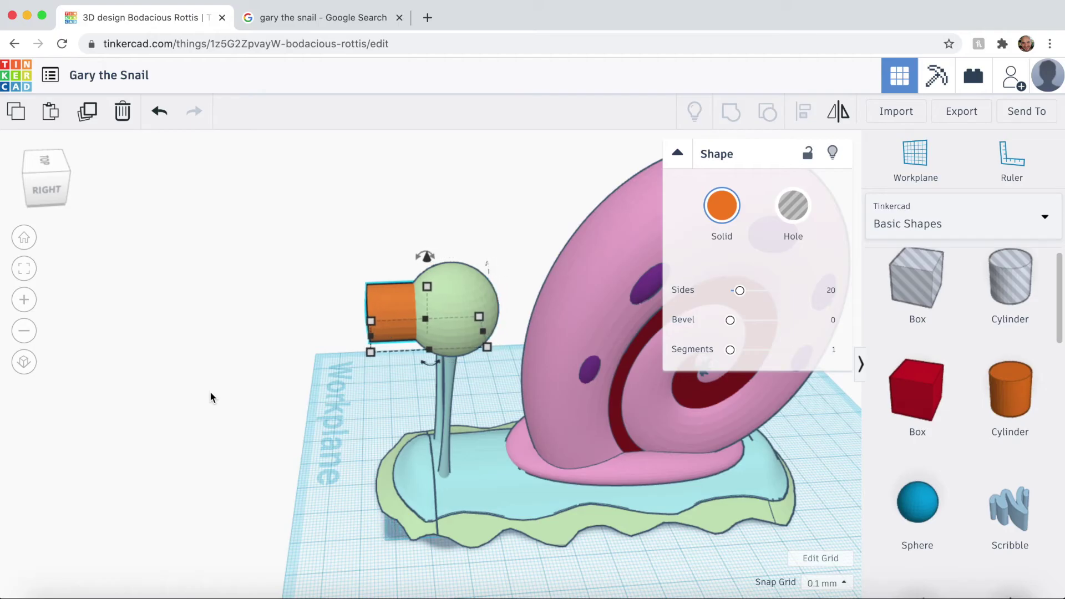
pyautogui.moveTo(202, 390); pyautogui.dragTo(358, 351, button='right')
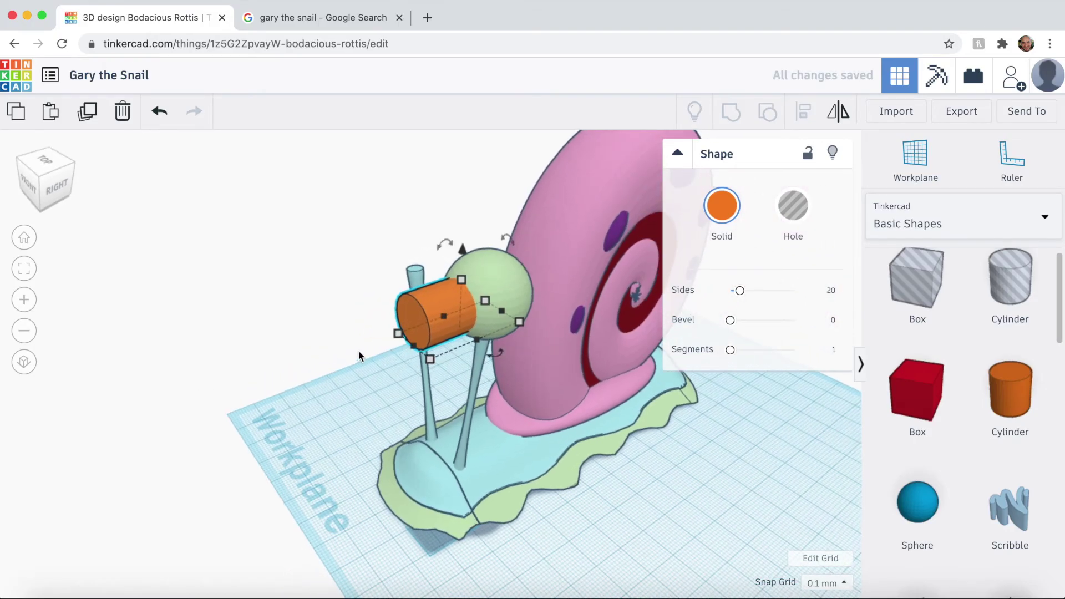
pyautogui.click(253, 259)
pyautogui.click(450, 308)
pyautogui.click(270, 414)
pyautogui.click(422, 326)
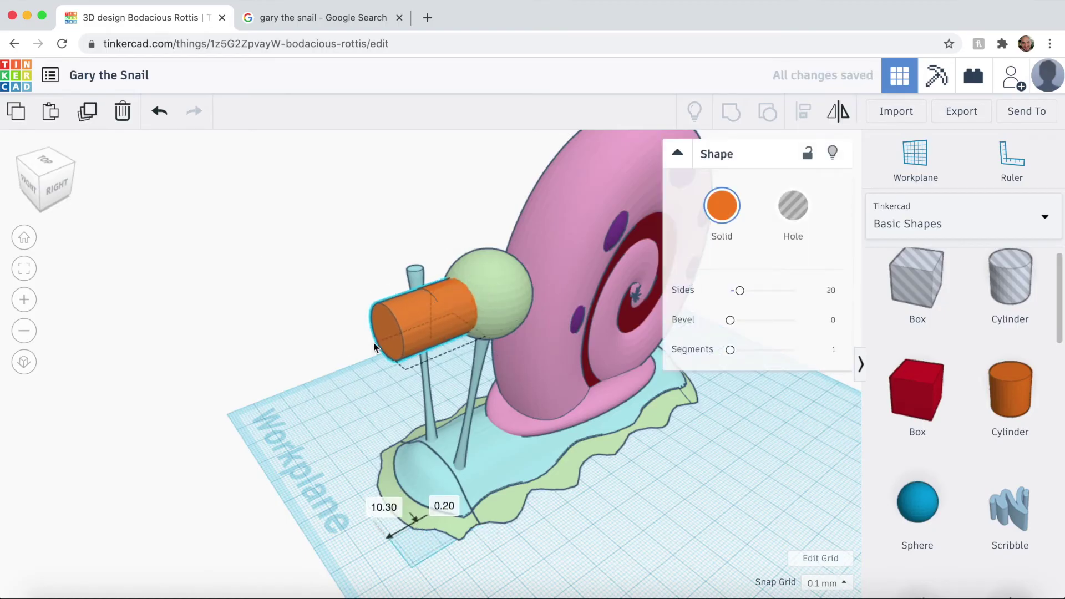
pyautogui.moveTo(374, 344); pyautogui.dragTo(357, 353)
pyautogui.moveTo(291, 406); pyautogui.dragTo(324, 388, button='right')
pyautogui.moveTo(445, 245); pyautogui.dragTo(445, 262)
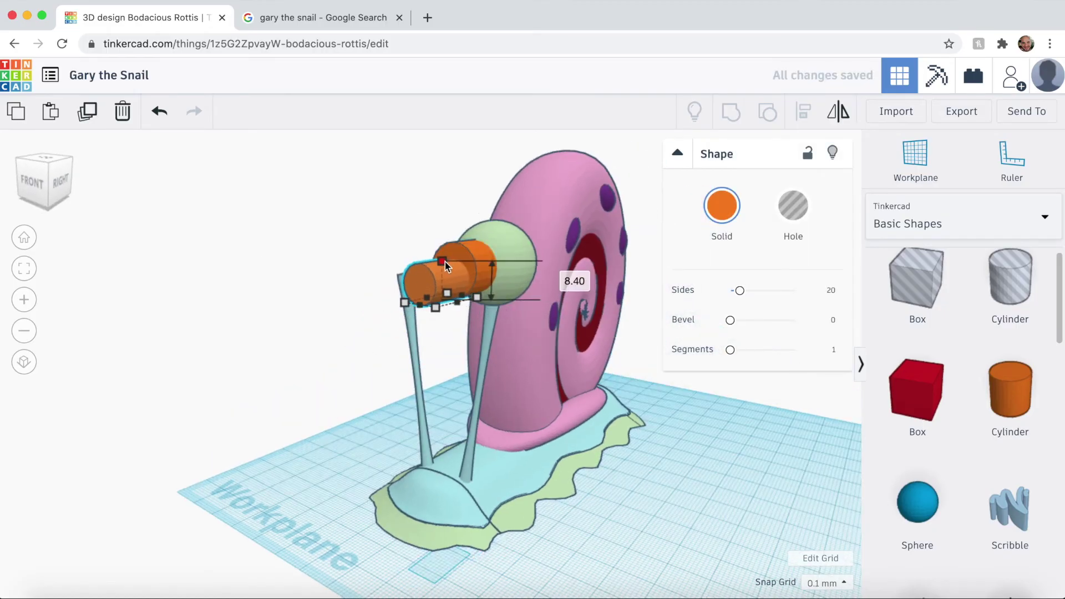
# Check the reference eyes and colour the larger cylinder red and the smaller front cylinder black
pyautogui.click(323, 17)
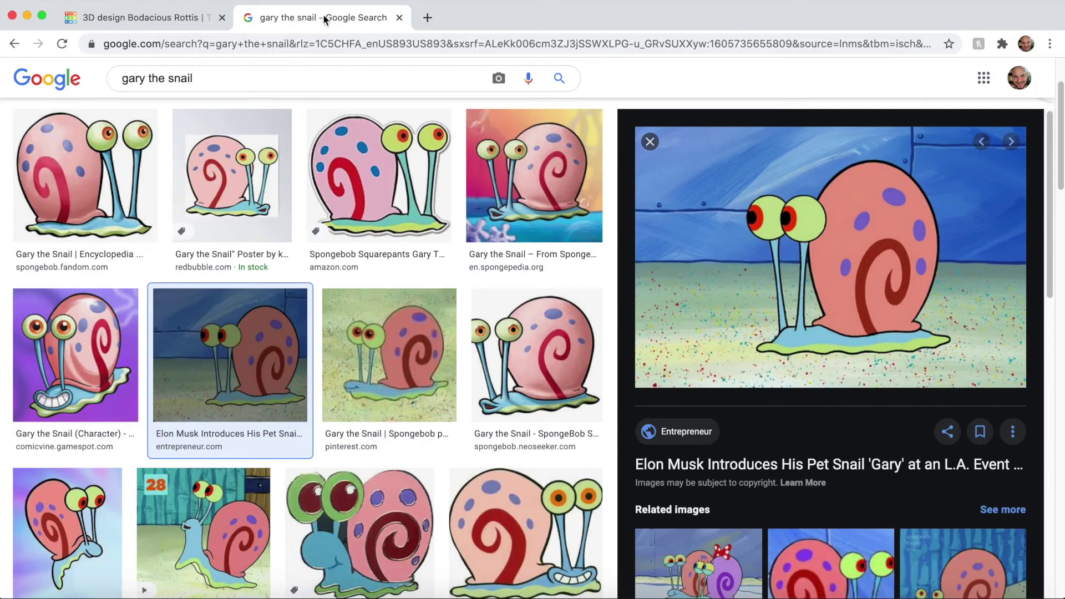
pyautogui.click(179, 25)
pyautogui.scroll(3, 475, 281)
pyautogui.moveTo(355, 244); pyautogui.dragTo(342, 312, button='right')
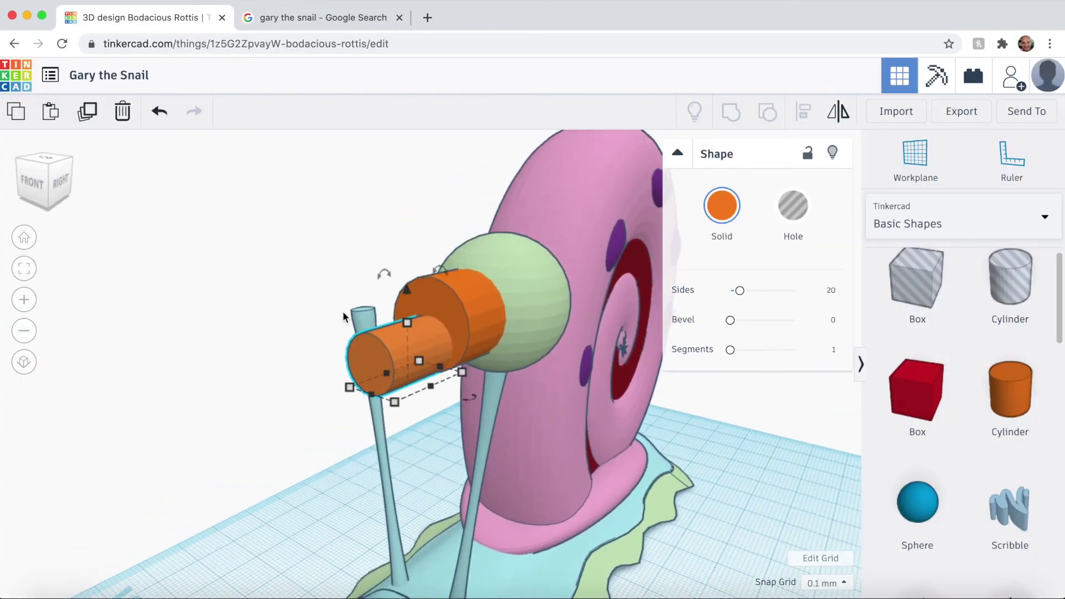
pyautogui.click(479, 327)
pyautogui.click(723, 215)
pyautogui.click(706, 342)
pyautogui.click(405, 355)
pyautogui.click(721, 211)
pyautogui.click(999, 368)
pyautogui.press('super+z')
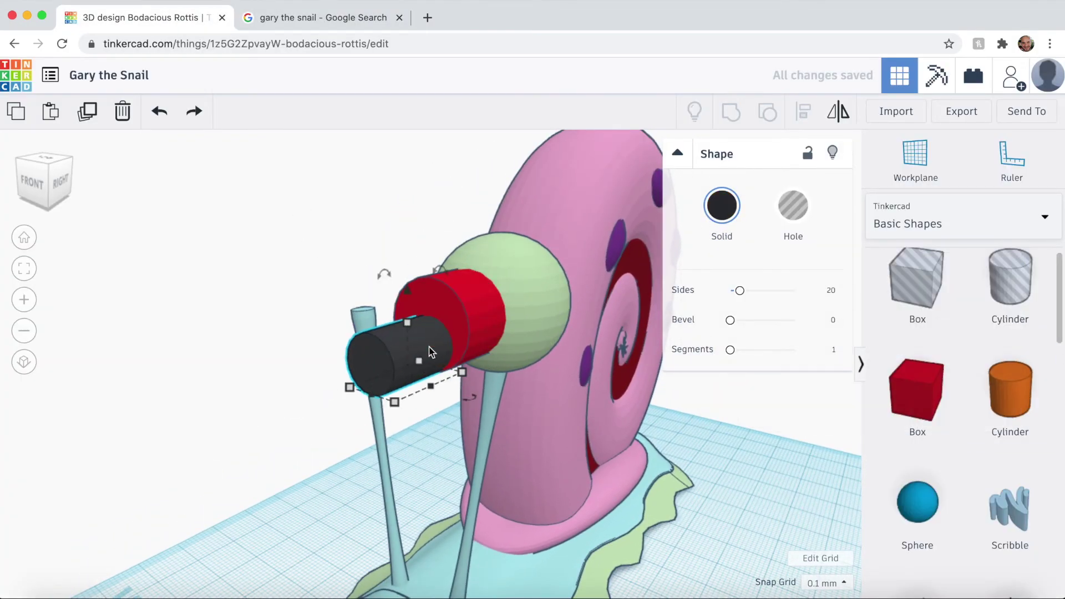
# Centre the black cylinder on the red one and sink them into the eyeball's front as pupil and iris
pyautogui.moveTo(431, 351); pyautogui.dragTo(424, 355)
pyautogui.keyDown('shift'); pyautogui.click(481, 302); pyautogui.keyUp('shift')
pyautogui.click(804, 111)
pyautogui.moveTo(245, 229); pyautogui.dragTo(233, 433, button='right')
pyautogui.moveTo(304, 438); pyautogui.dragTo(355, 418)
pyautogui.click(366, 371)
pyautogui.moveTo(250, 383); pyautogui.dragTo(192, 426, button='right')
pyautogui.click(225, 458)
pyautogui.moveTo(227, 457); pyautogui.dragTo(265, 446, button='right')
pyautogui.scroll(-2, 263, 447)
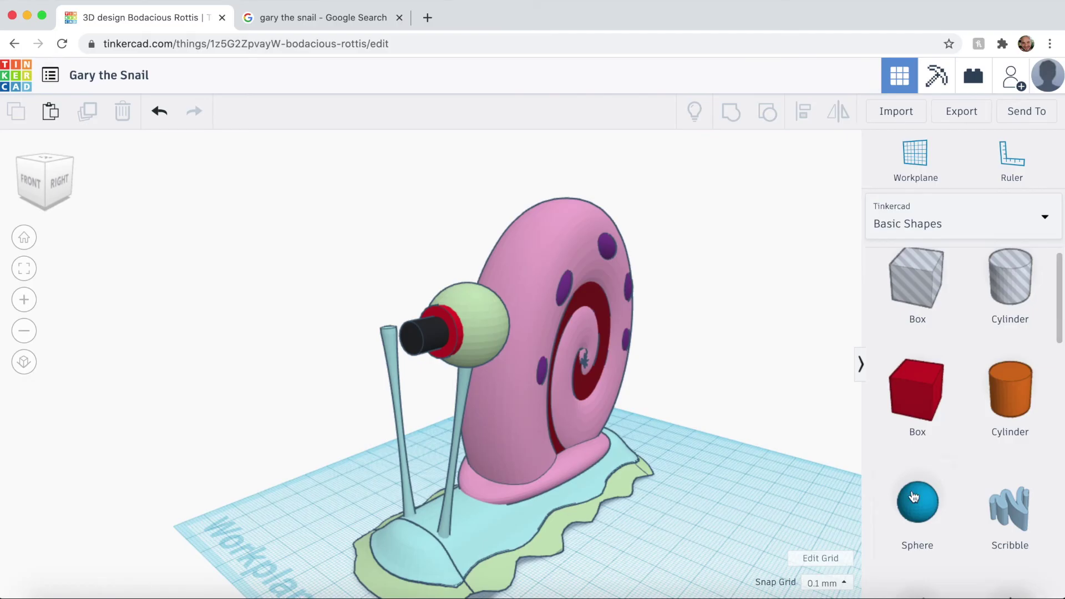
# Add a sphere scaled up to about 43 mm beside the snail, together with a smaller eyeball-sized hole sphere
pyautogui.moveTo(916, 499); pyautogui.dragTo(728, 502)
pyautogui.moveTo(914, 473); pyautogui.dragTo(771, 502)
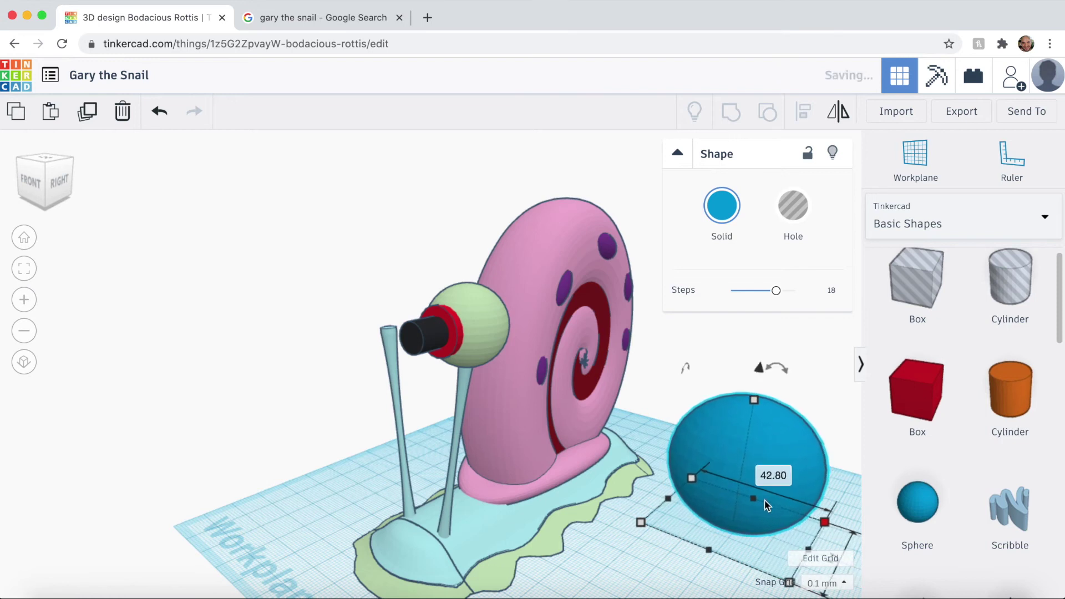
pyautogui.moveTo(777, 358); pyautogui.dragTo(716, 402, button='middle')
pyautogui.moveTo(715, 402); pyautogui.dragTo(700, 382, button='right')
pyautogui.moveTo(665, 504); pyautogui.dragTo(684, 483)
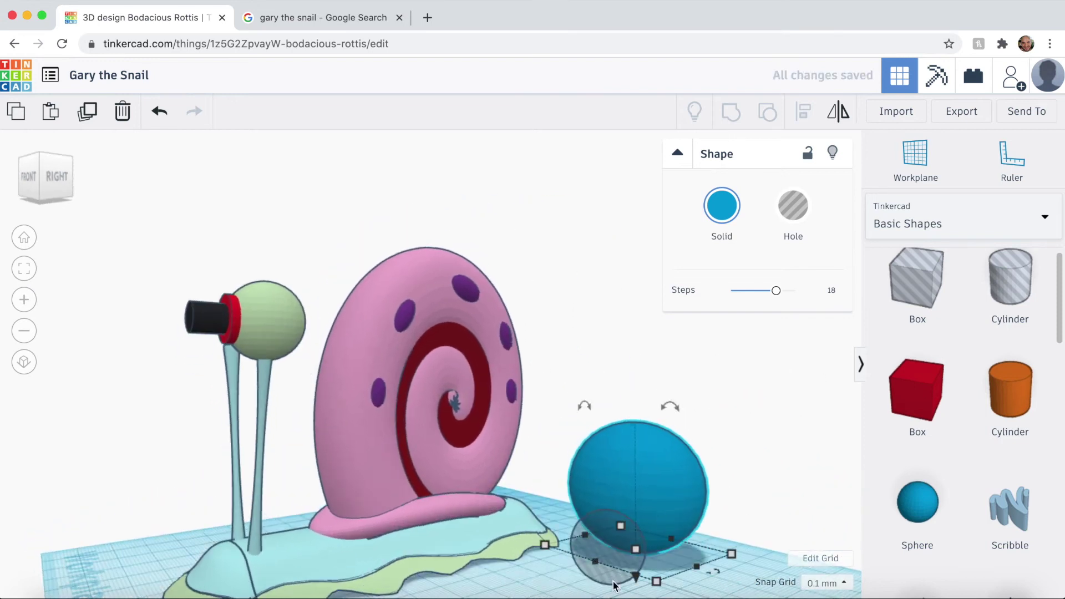
# Centre the small hole sphere inside the large sphere on all axes and group them to make a hollow shell
pyautogui.click(632, 559)
pyautogui.keyDown('shift'); pyautogui.click(665, 470); pyautogui.keyUp('shift')
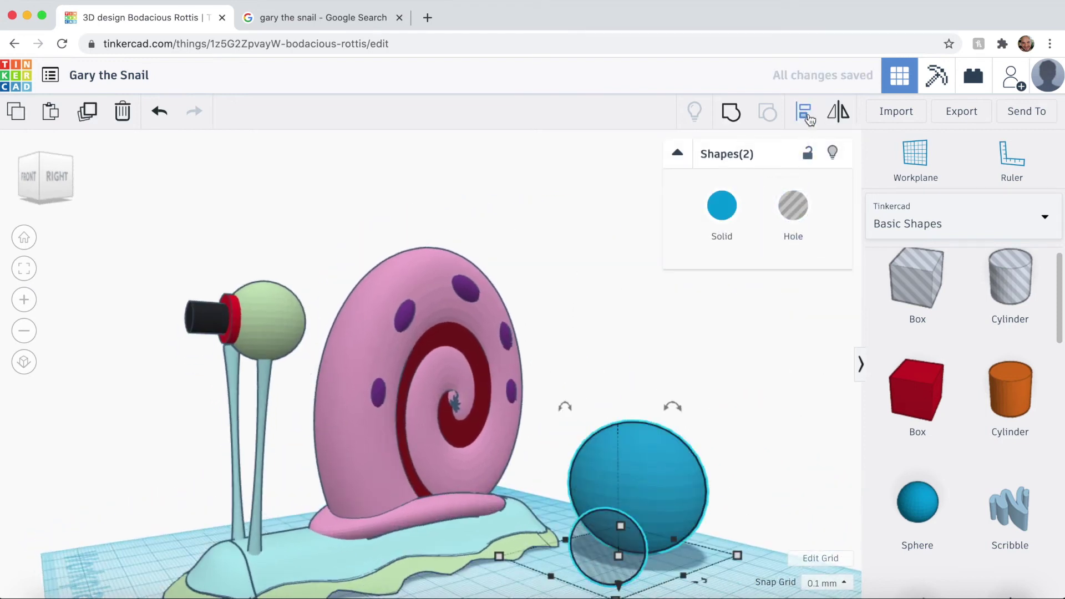
pyautogui.moveTo(680, 332); pyautogui.dragTo(619, 496, button='right')
pyautogui.click(617, 495)
pyautogui.click(489, 488)
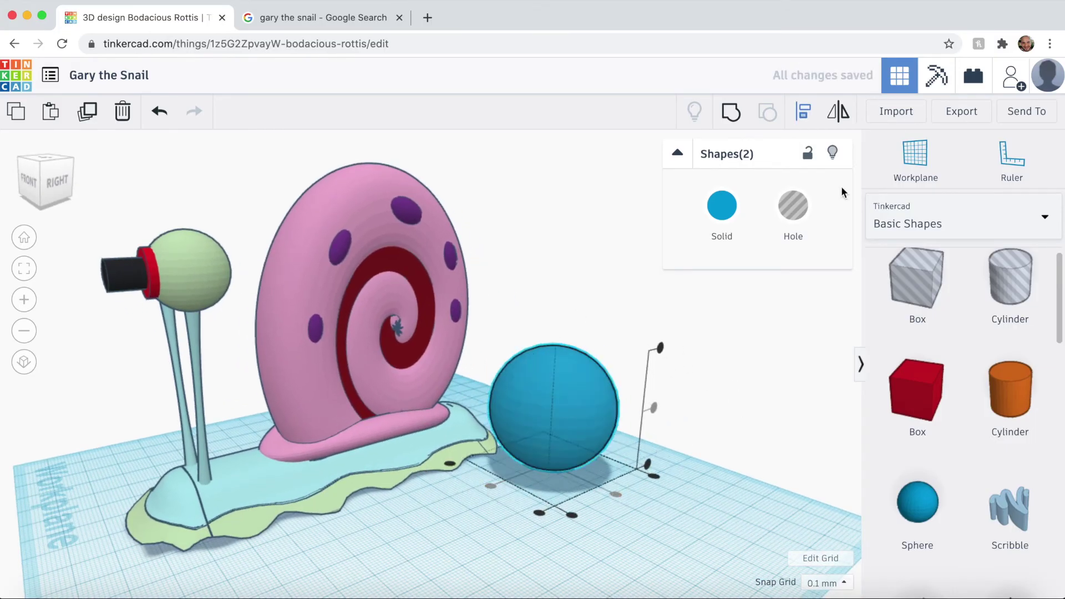
pyautogui.hotkey('ctrl', 'g')
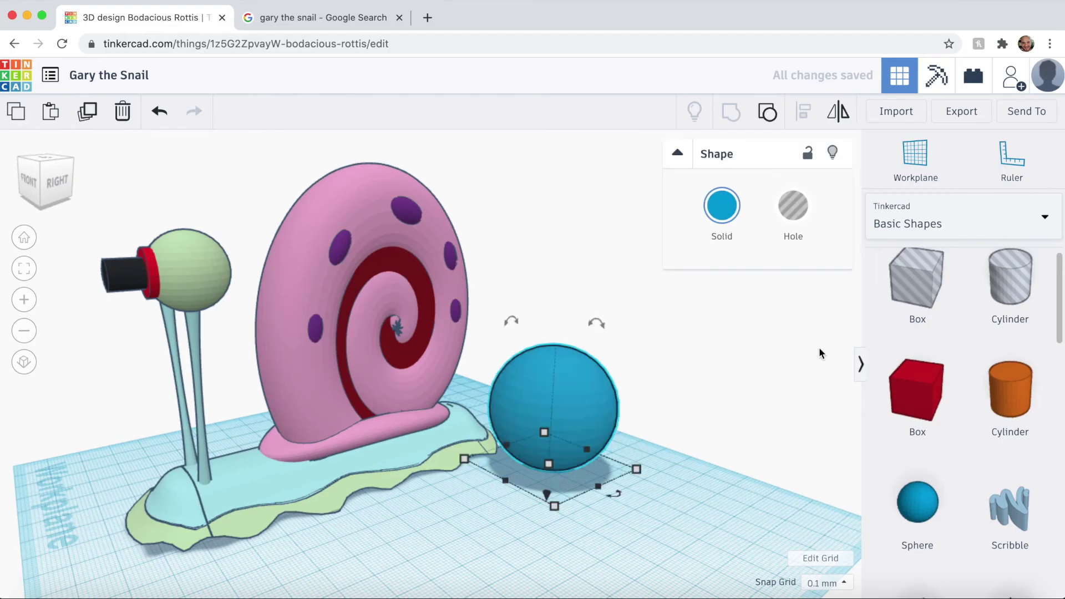
# Turn the hollow sphere into a hole and move it to directly above the eyeball with the red and black cylinders
pyautogui.press('h')
pyautogui.moveTo(84, 370); pyautogui.dragTo(272, 391, button='middle')
pyautogui.moveTo(739, 426); pyautogui.dragTo(400, 476)
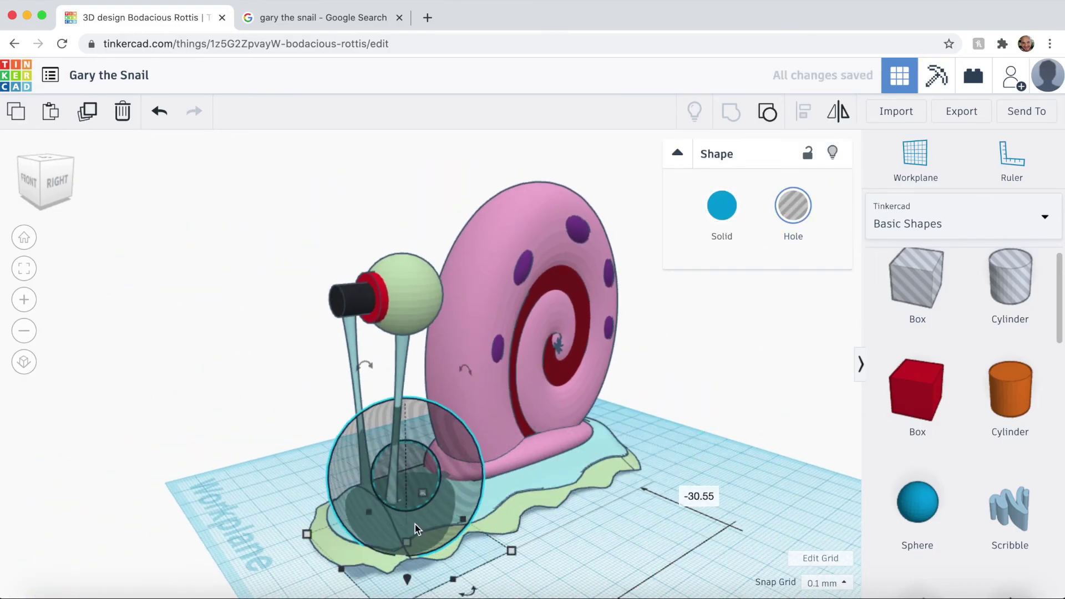
pyautogui.moveTo(407, 577); pyautogui.dragTo(408, 272)
pyautogui.scroll(5, 324, 377)
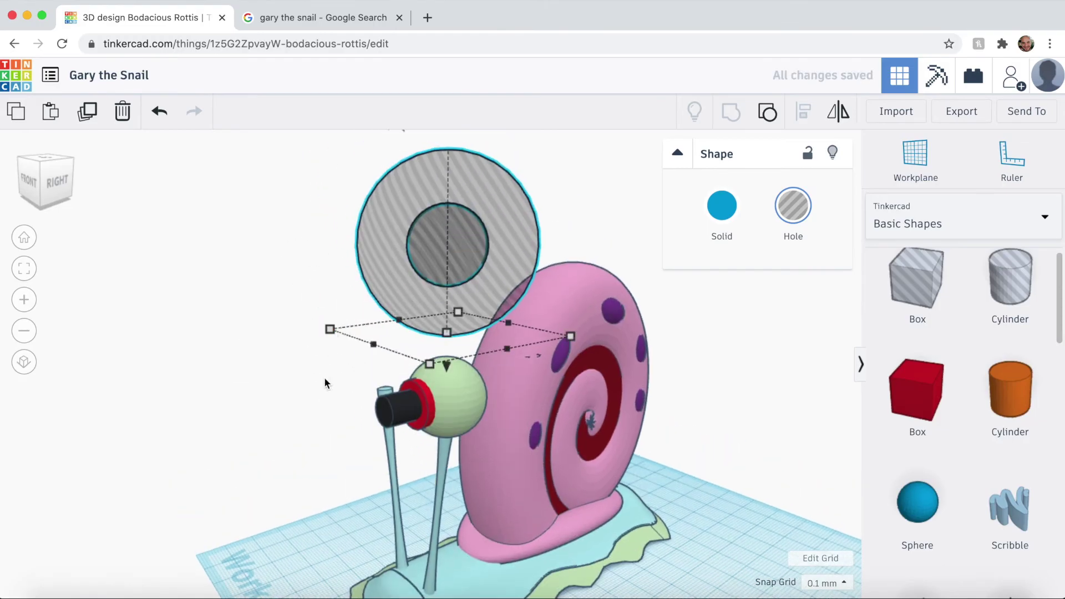
pyautogui.click(319, 382)
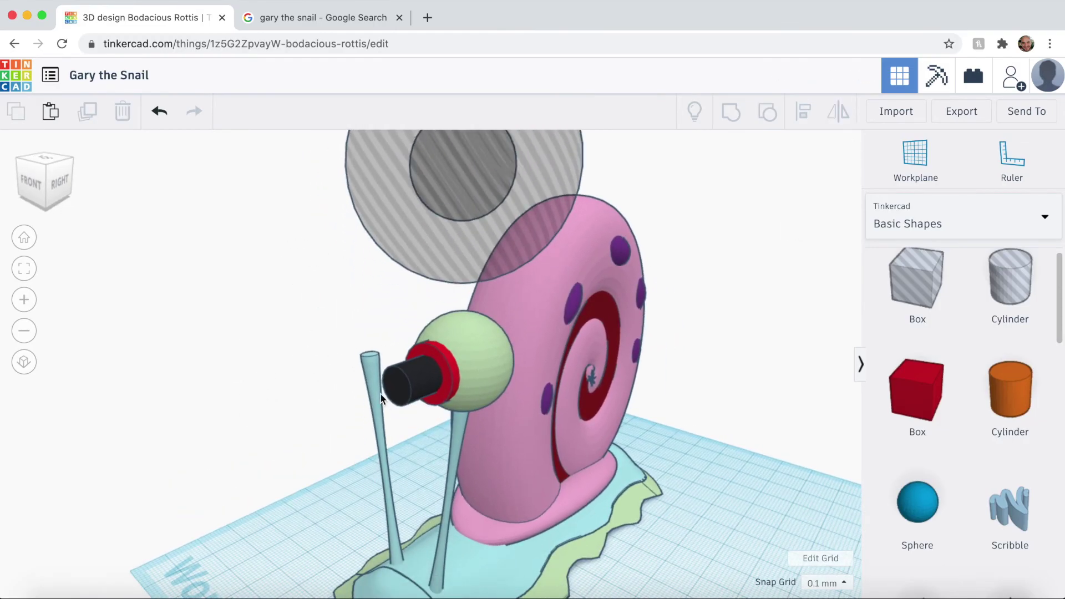
# Move the black cylinder away from the eyeball and centre the hollow sphere hole on the eyeball along all axes
pyautogui.moveTo(380, 393); pyautogui.dragTo(178, 395)
pyautogui.click(463, 358)
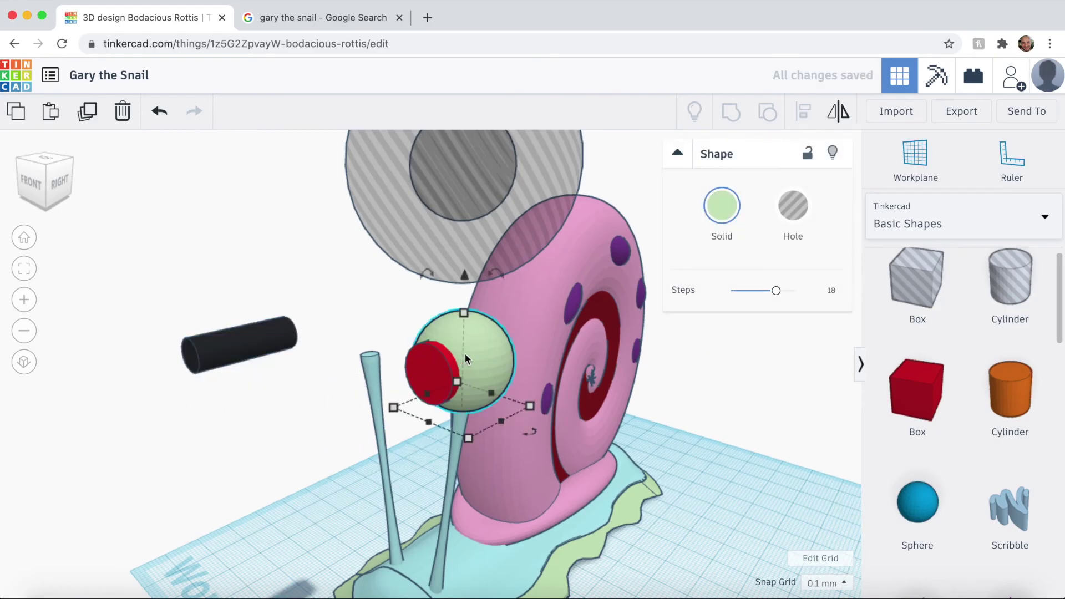
pyautogui.keyDown('shift'); pyautogui.click(547, 204); pyautogui.keyUp('shift')
pyautogui.click(804, 117)
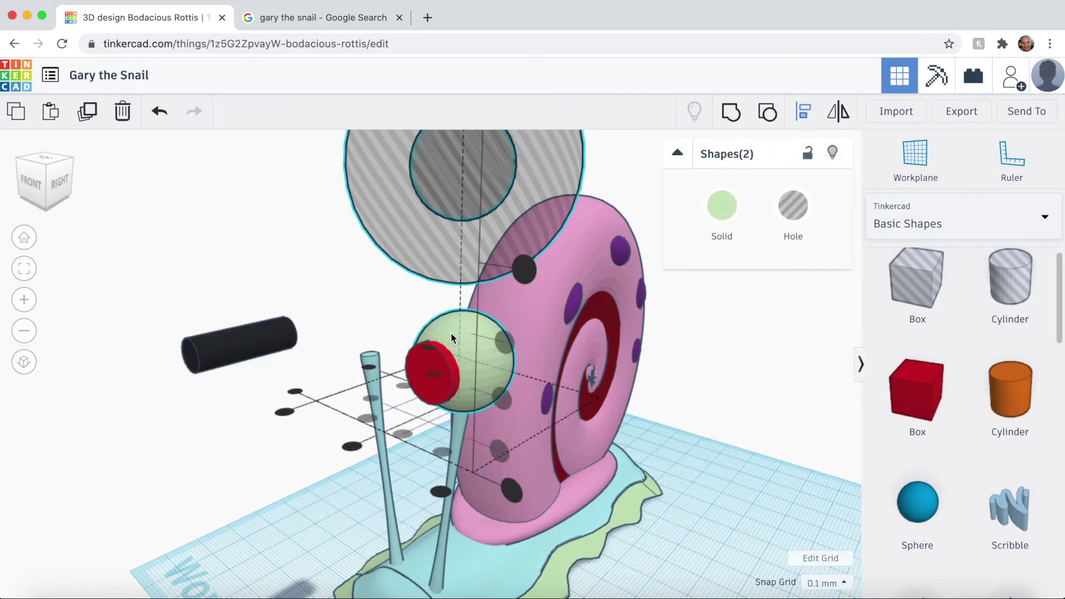
pyautogui.click(503, 399)
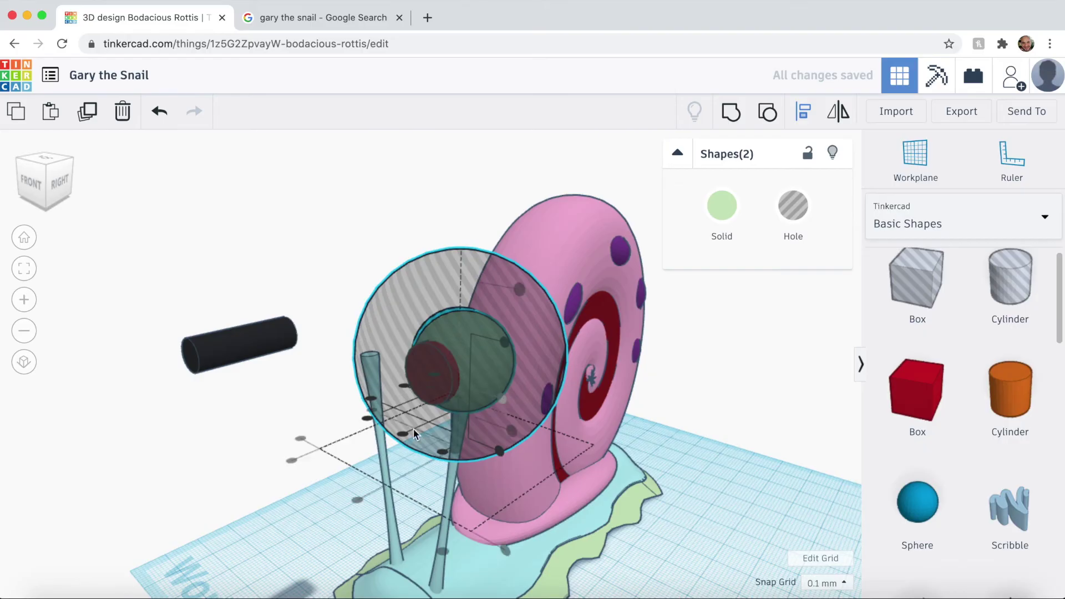
pyautogui.click(404, 434)
pyautogui.click(405, 387)
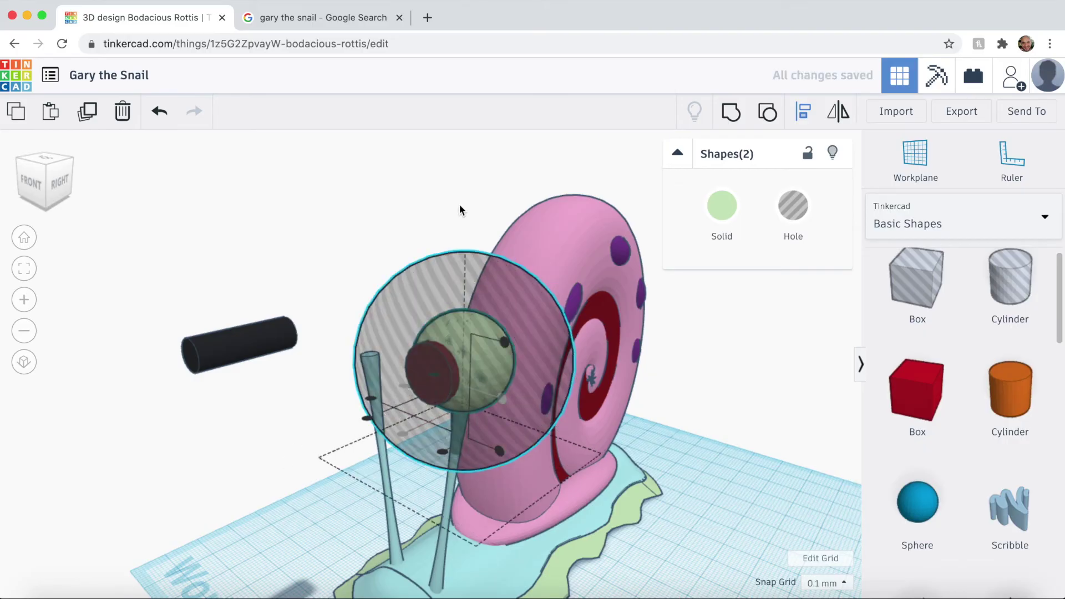
pyautogui.click(459, 206)
pyautogui.moveTo(459, 205); pyautogui.dragTo(329, 215, button='right')
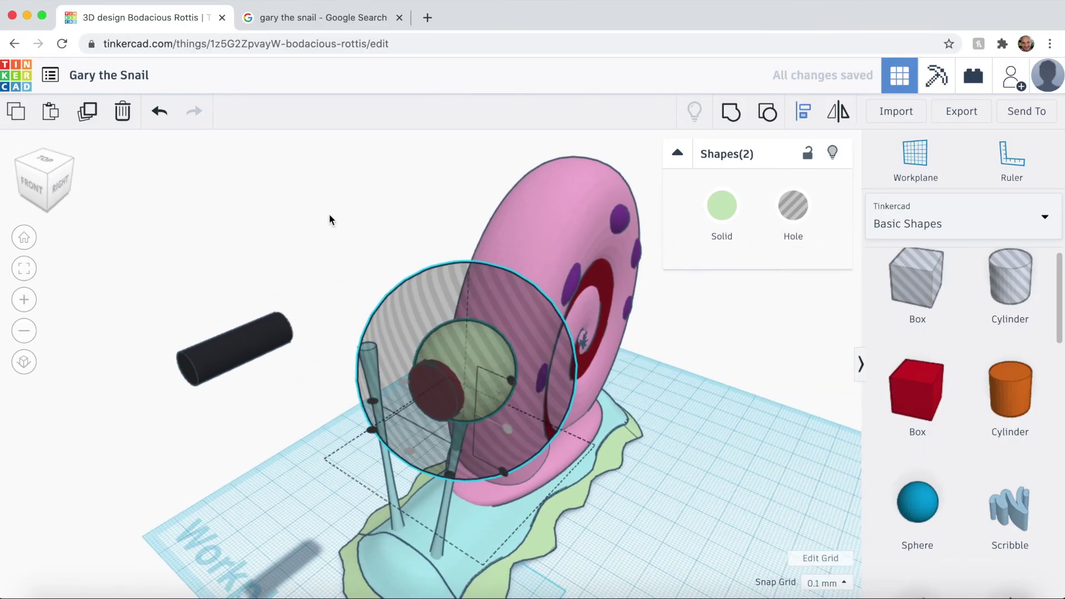
pyautogui.press('super+d')
pyautogui.moveTo(419, 308); pyautogui.dragTo(252, 203)
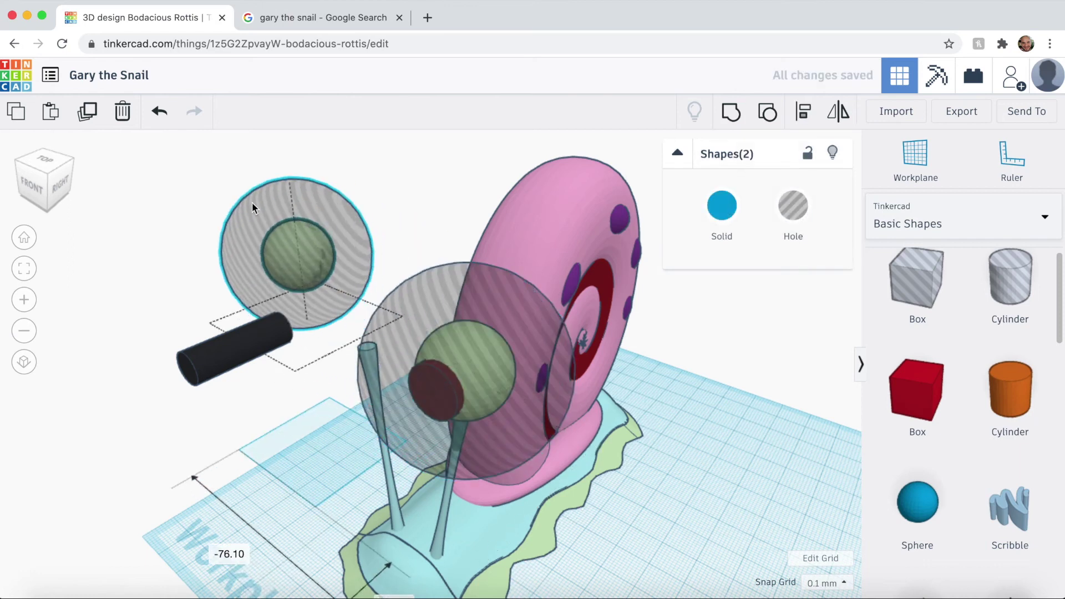
pyautogui.press('super+z')
pyautogui.click(288, 227)
# Duplicate only the hollow sphere hole and place the copy in free space beside the snail's eye stalks
pyautogui.click(427, 306)
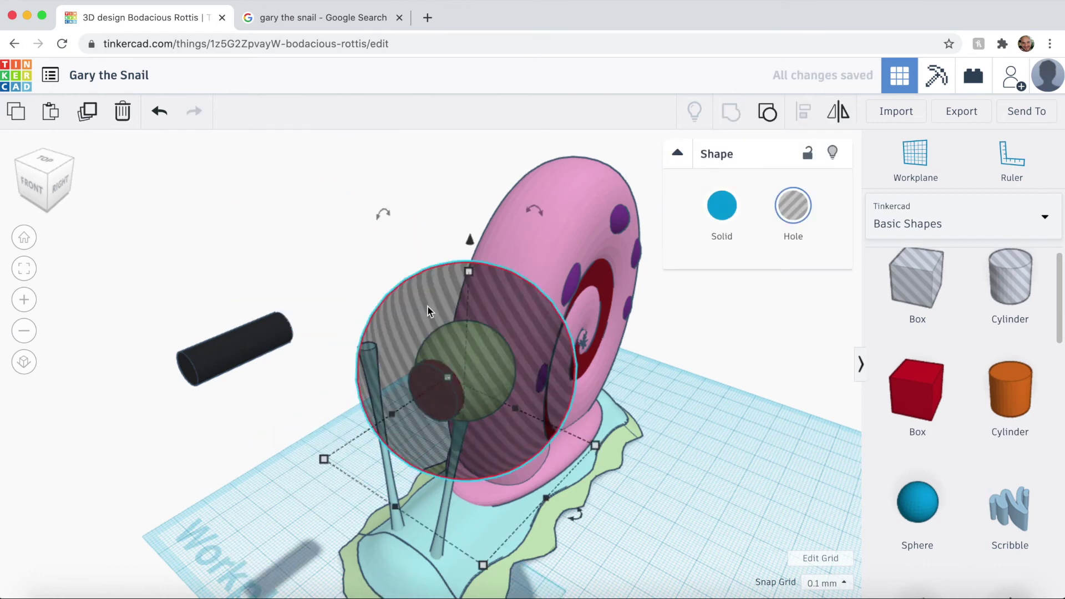
pyautogui.moveTo(427, 305); pyautogui.dragTo(305, 204)
pyautogui.click(271, 505)
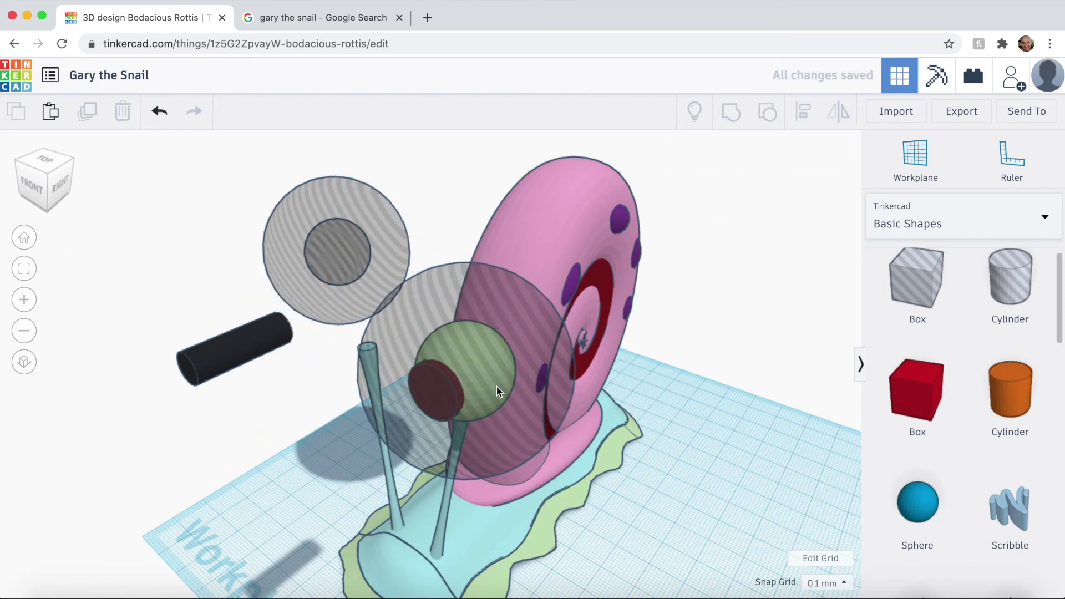
# Group the eyeball, red cylinder and surrounding hollow sphere hole to trim the iris flush, and keep the original colours with Multicolor
pyautogui.moveTo(741, 524); pyautogui.dragTo(382, 556, button='right')
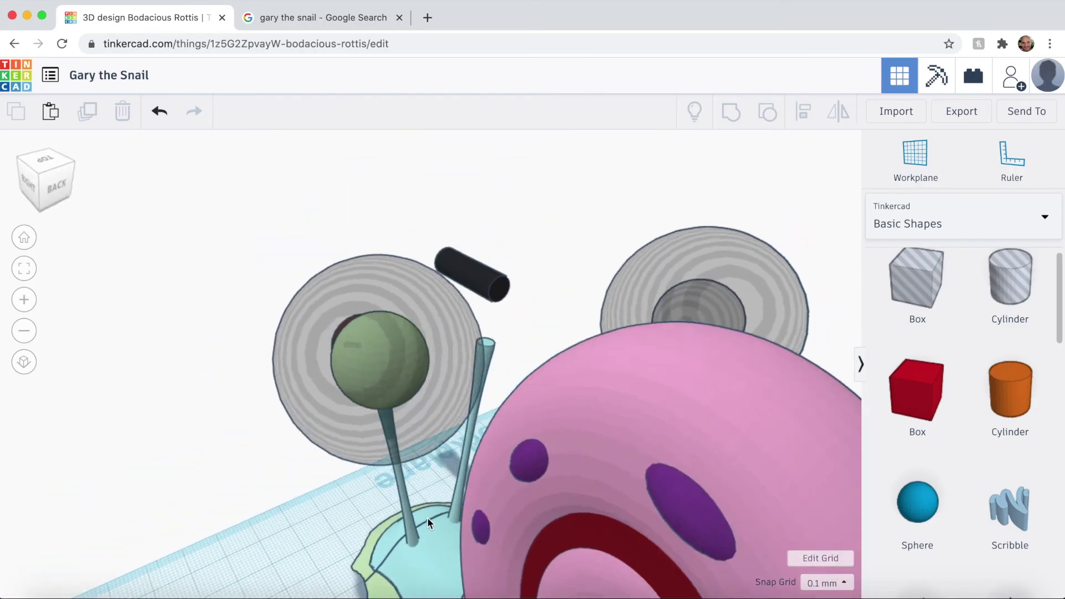
pyautogui.moveTo(204, 288); pyautogui.dragTo(394, 355)
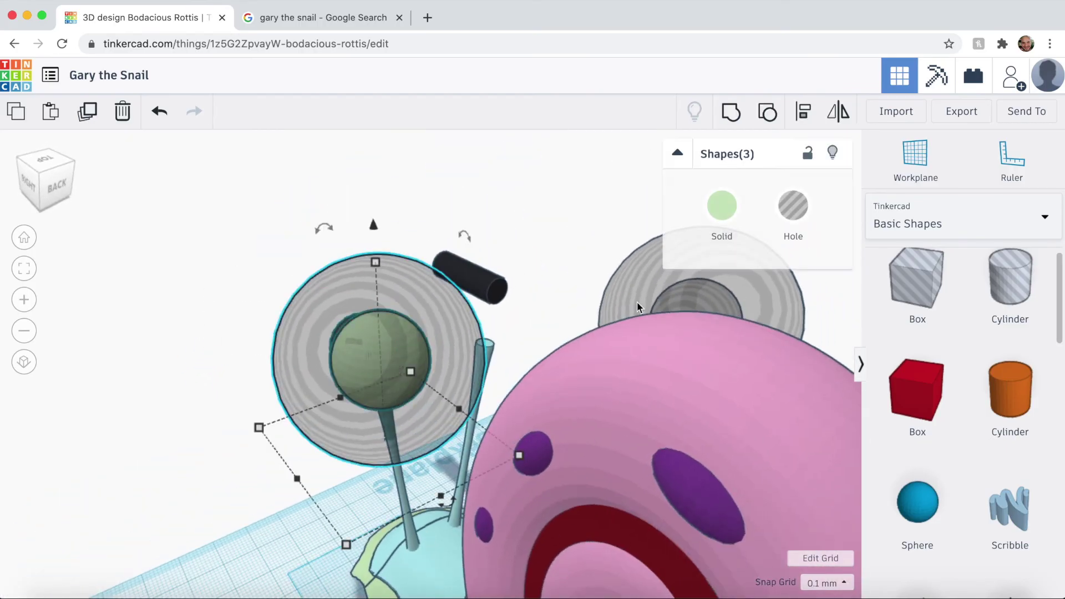
pyautogui.click(739, 116)
pyautogui.moveTo(224, 202); pyautogui.dragTo(488, 314, button='right')
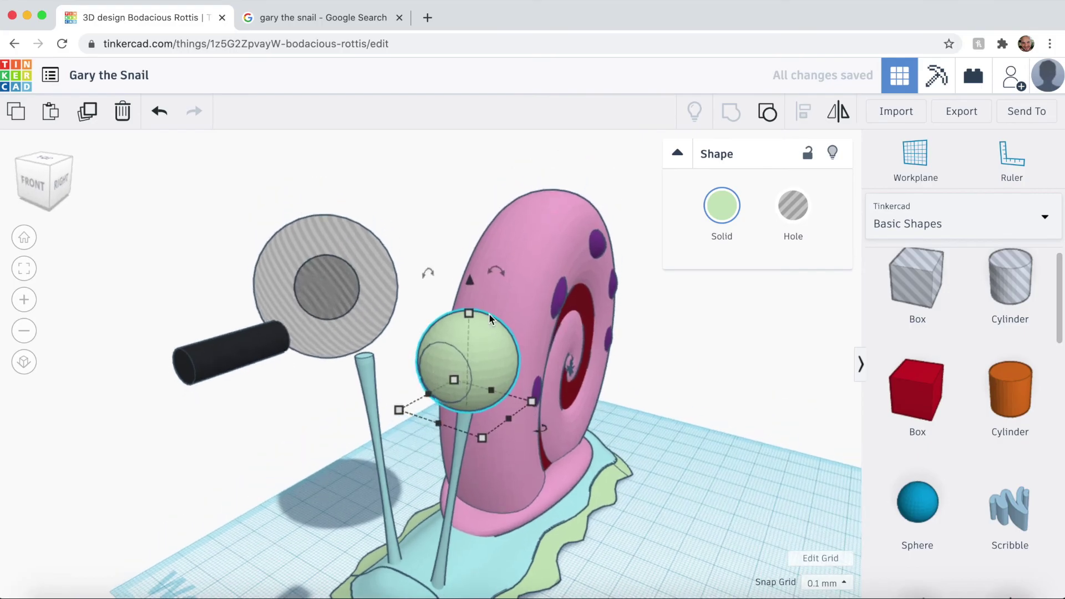
pyautogui.click(719, 213)
pyautogui.click(226, 411)
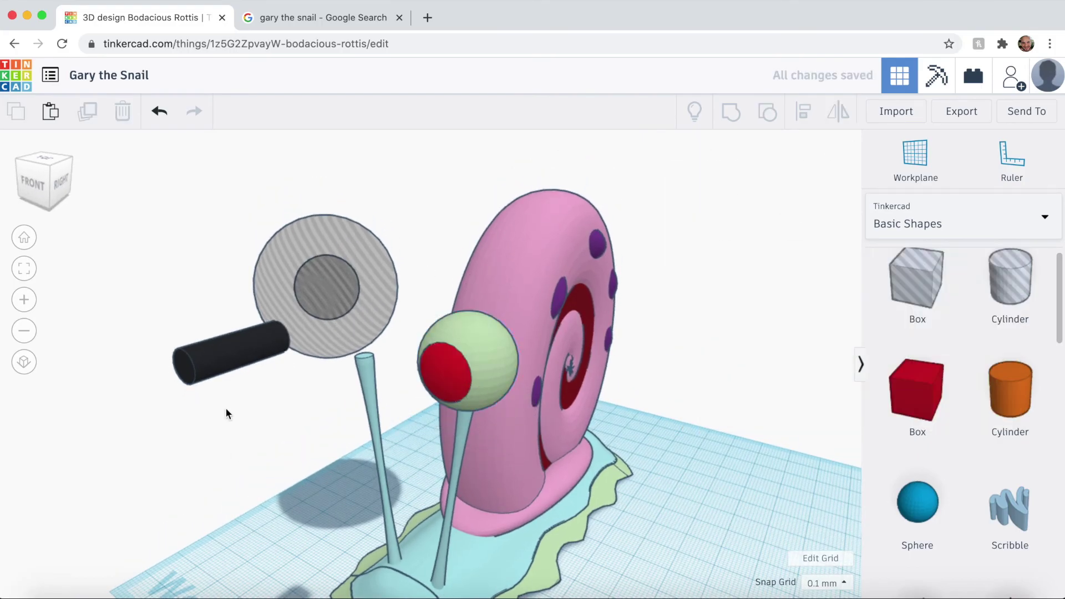
# Move the black cylinder back into the front of the red iris and centre it sideways with the eyeball
pyautogui.moveTo(269, 361); pyautogui.dragTo(420, 377)
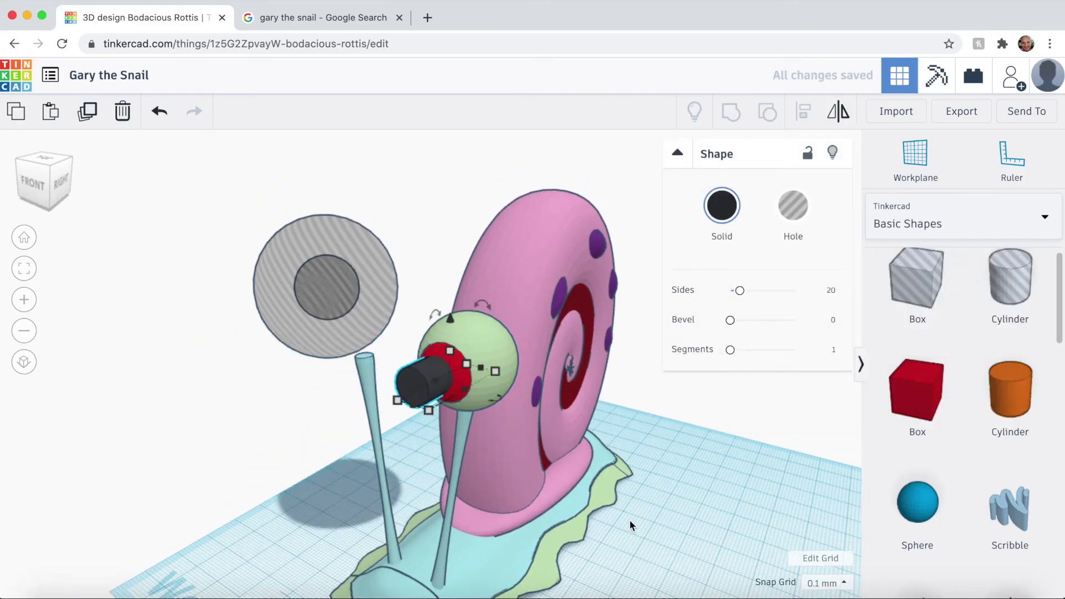
pyautogui.keyDown('shift'); pyautogui.click(438, 376); pyautogui.keyUp('shift')
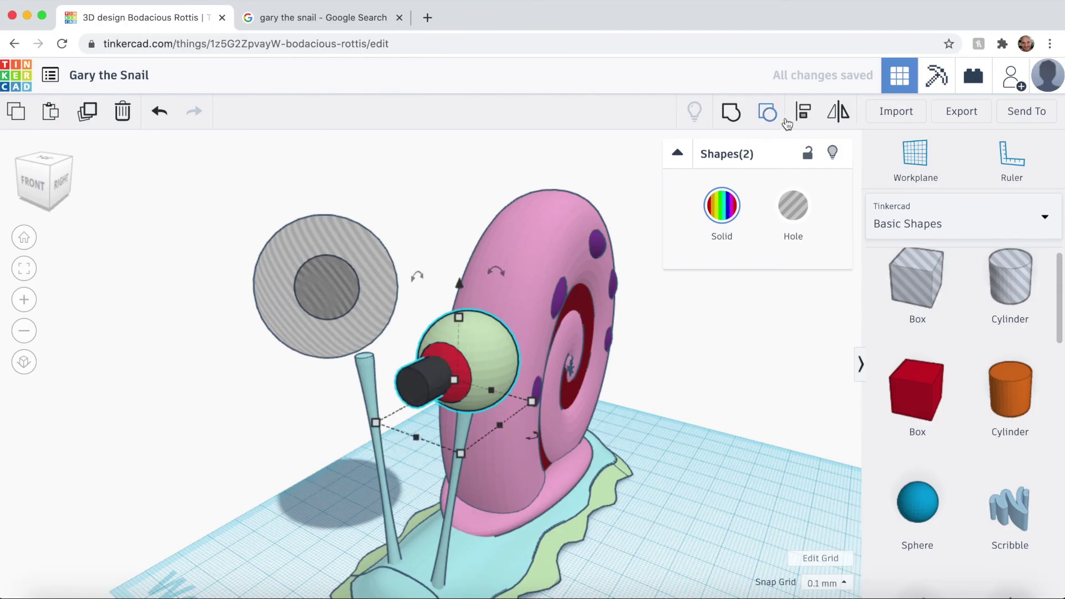
pyautogui.click(768, 113)
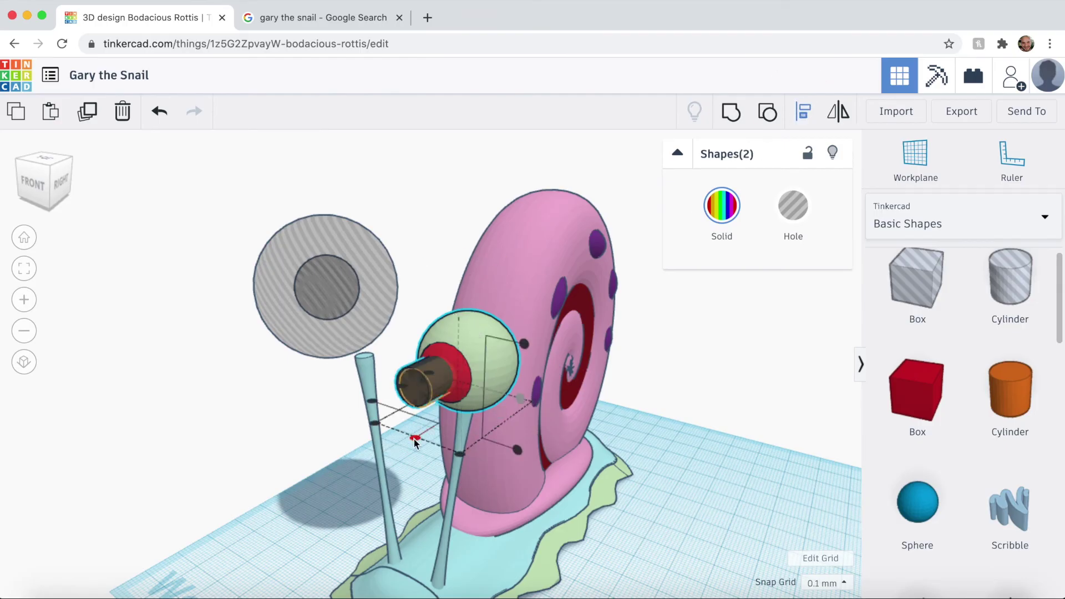
pyautogui.click(414, 439)
pyautogui.moveTo(311, 407); pyautogui.dragTo(183, 358, button='right')
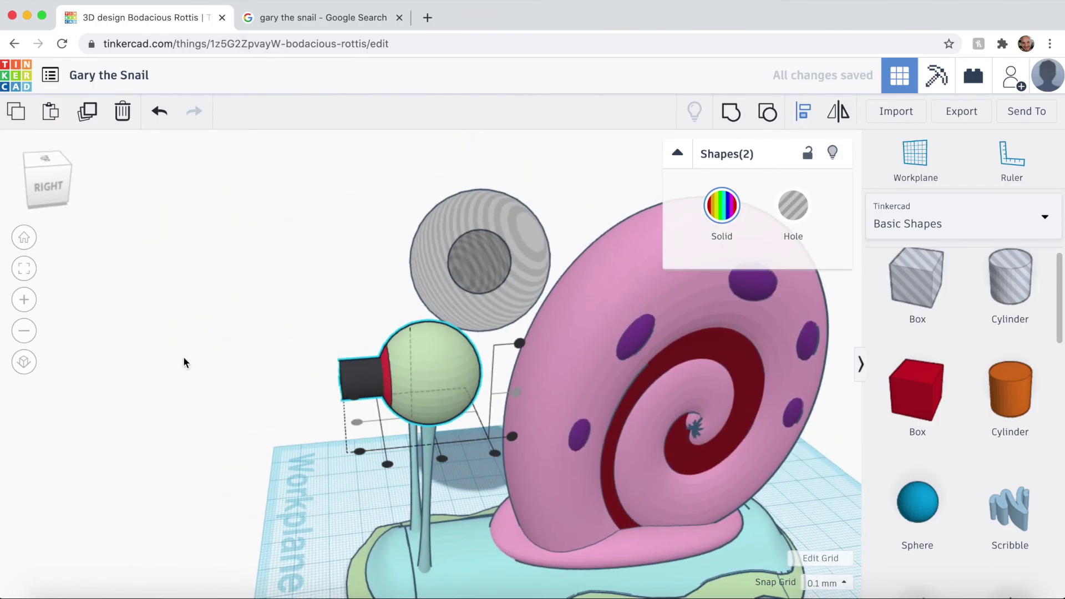
pyautogui.click(364, 378)
# Bring the spare hollow sphere hole to the eyeball and align their centres so it surrounds the eyeball and black cylinder
pyautogui.moveTo(455, 381); pyautogui.dragTo(481, 299, button='right')
pyautogui.moveTo(364, 284); pyautogui.dragTo(412, 360)
pyautogui.press('super+d')
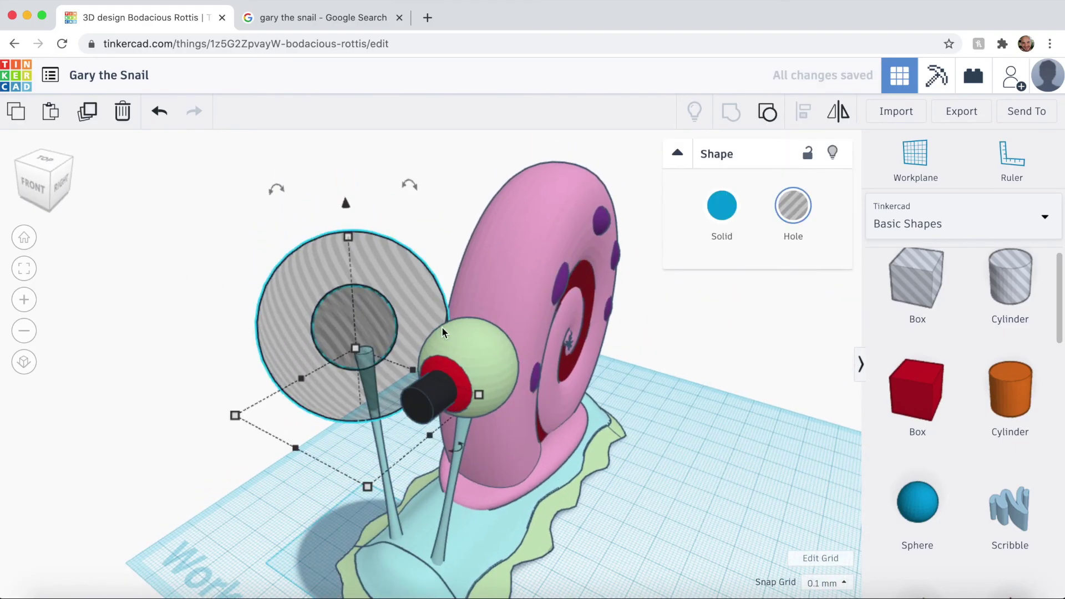
pyautogui.keyDown('shift'); pyautogui.click(457, 338); pyautogui.keyUp('shift')
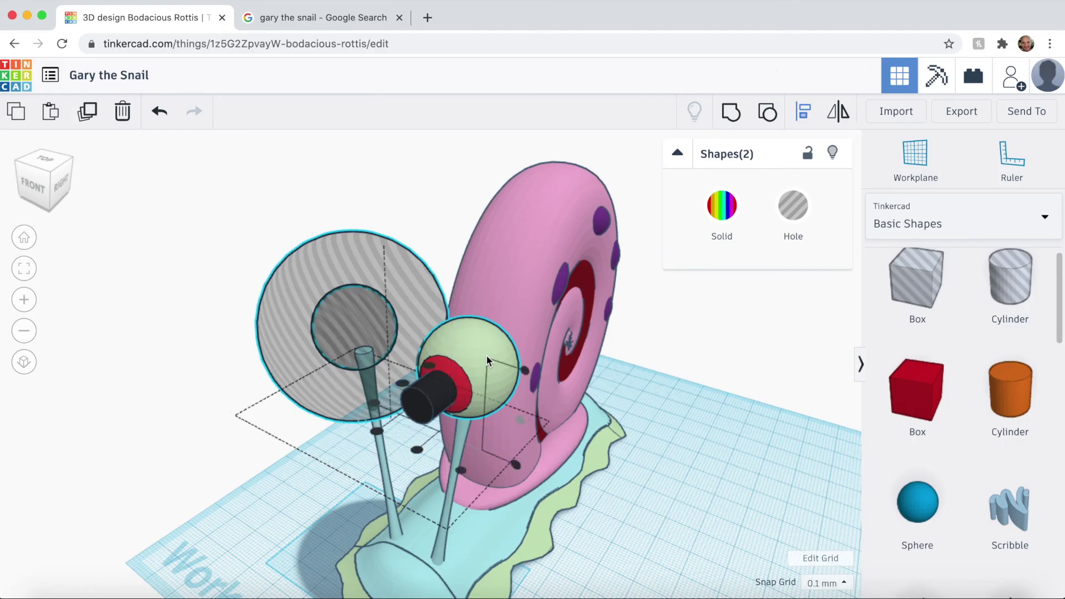
pyautogui.click(416, 449)
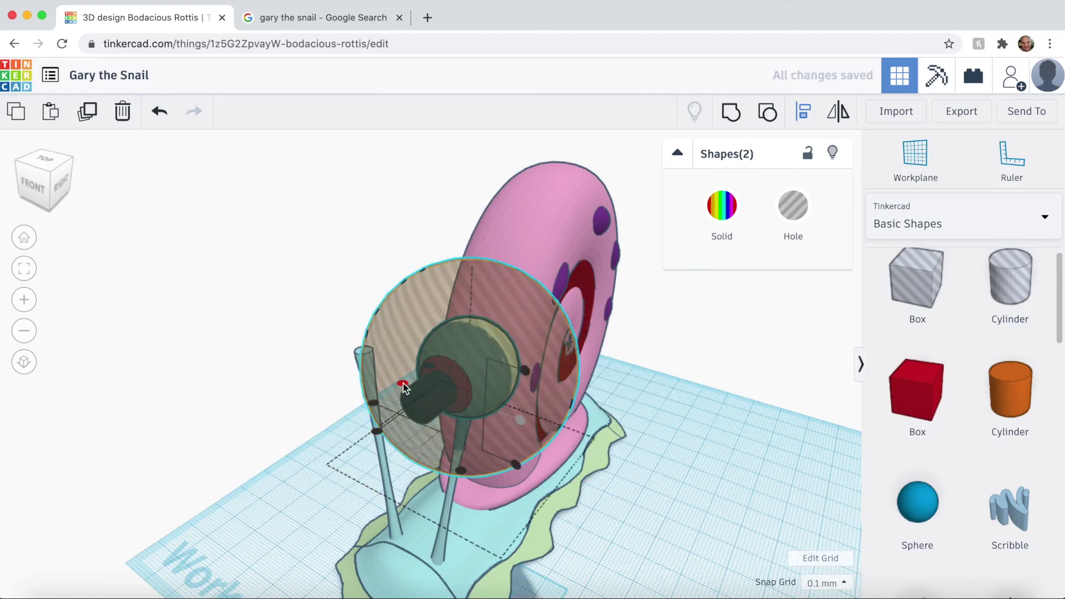
# Group the eyeball, black cylinder and hollow sphere hole to trim the pupil flush with the eyeball surface
pyautogui.moveTo(371, 248); pyautogui.dragTo(81, 239, button='right')
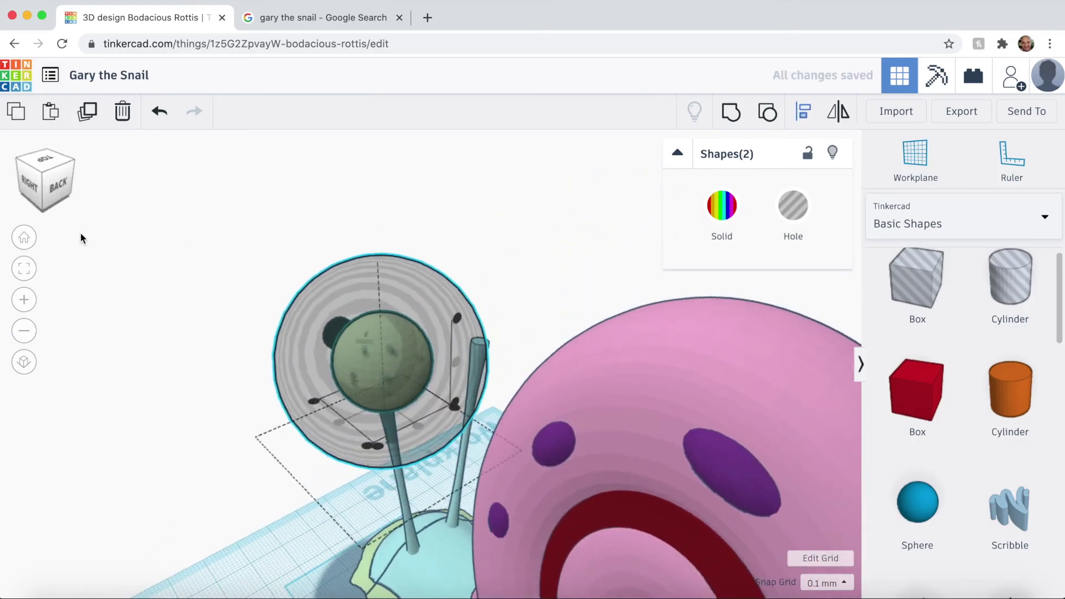
pyautogui.moveTo(278, 300); pyautogui.dragTo(280, 302)
pyautogui.moveTo(204, 266); pyautogui.dragTo(225, 275)
pyautogui.moveTo(387, 371); pyautogui.dragTo(388, 370)
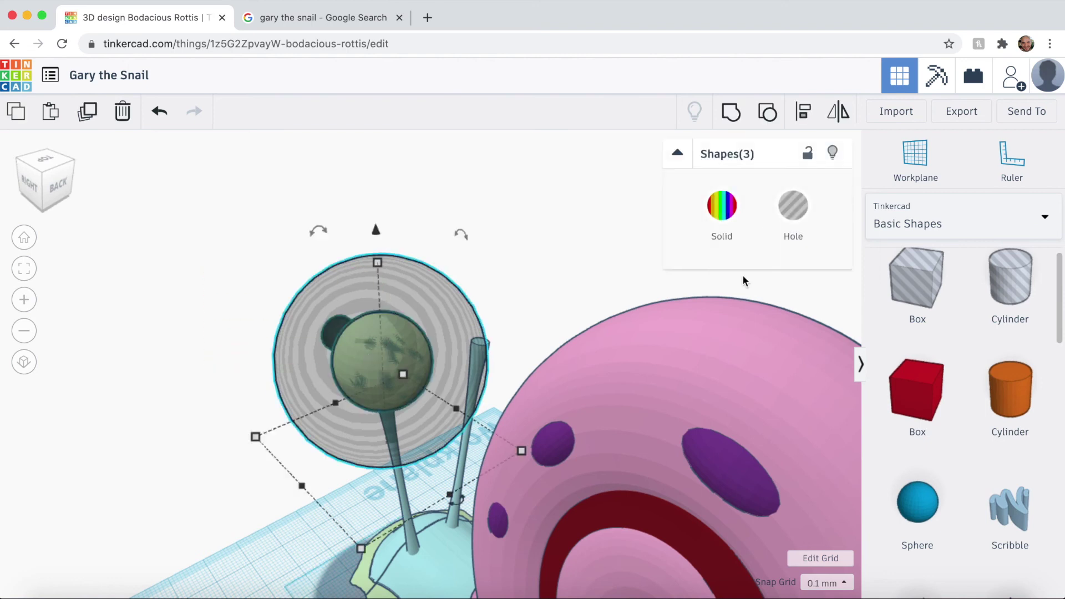
pyautogui.moveTo(182, 226); pyautogui.dragTo(389, 234, button='right')
# Rotate the eyeball about its vertical axis to turn the pupil more to the side, using the reference picture as a guide
pyautogui.scroll(-3, 288, 302)
pyautogui.moveTo(288, 301); pyautogui.dragTo(217, 292, button='right')
pyautogui.click(337, 22)
pyautogui.click(206, 21)
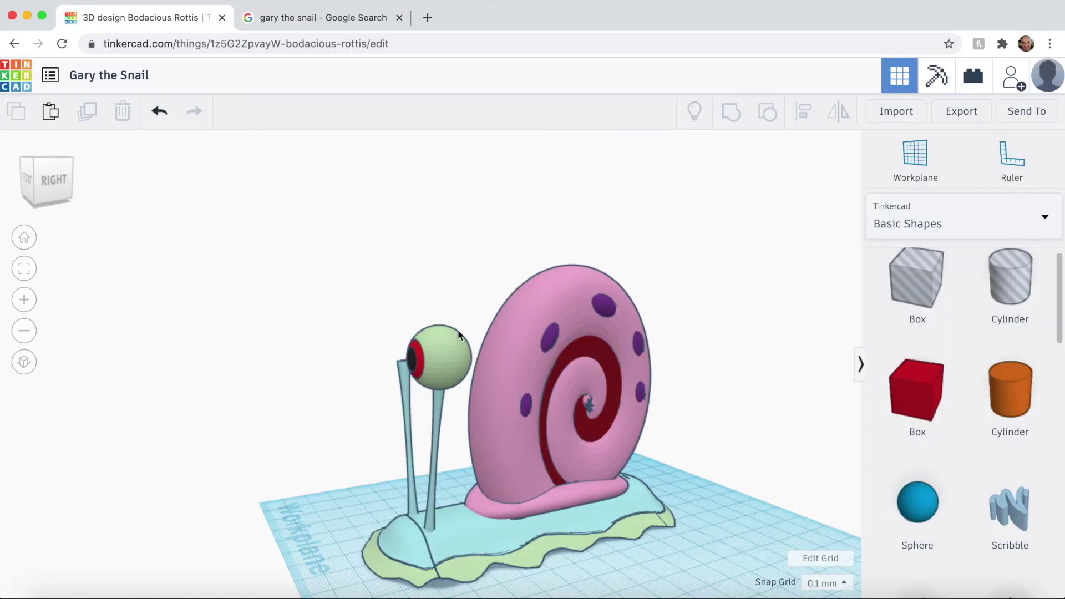
pyautogui.moveTo(465, 417)
pyautogui.mouseDown(button='right')
pyautogui.moveTo(471, 202)
pyautogui.moveTo(464, 426)
pyautogui.mouseUp(button='right')
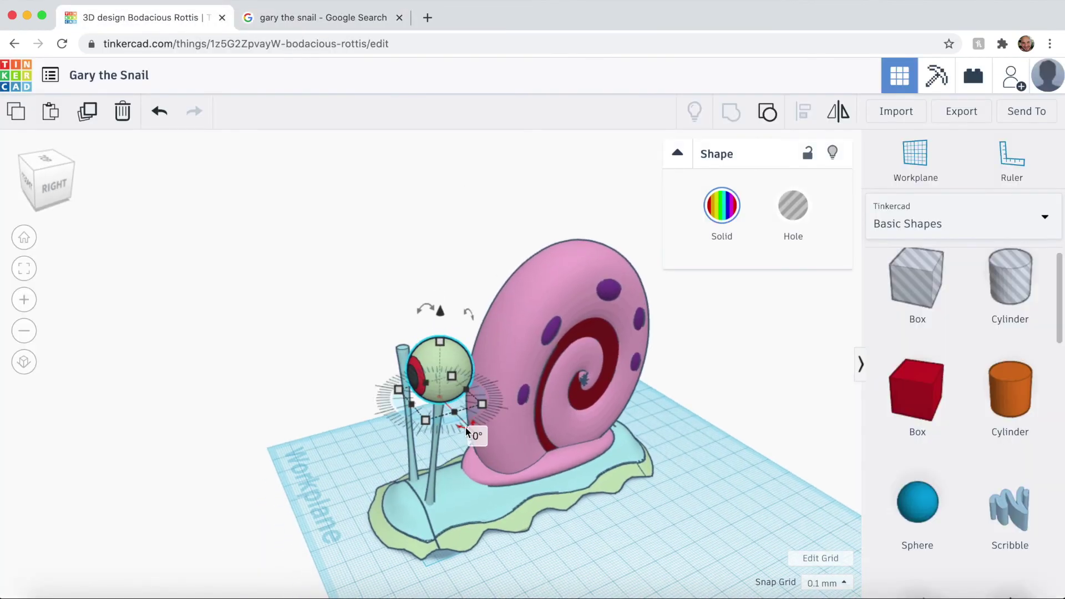
pyautogui.moveTo(465, 426); pyautogui.dragTo(525, 435)
pyautogui.moveTo(468, 275); pyautogui.dragTo(468, 241, button='right')
pyautogui.scroll(-2, 327, 220)
pyautogui.moveTo(327, 220); pyautogui.dragTo(332, 238, button='right')
pyautogui.click(336, 21)
pyautogui.click(205, 22)
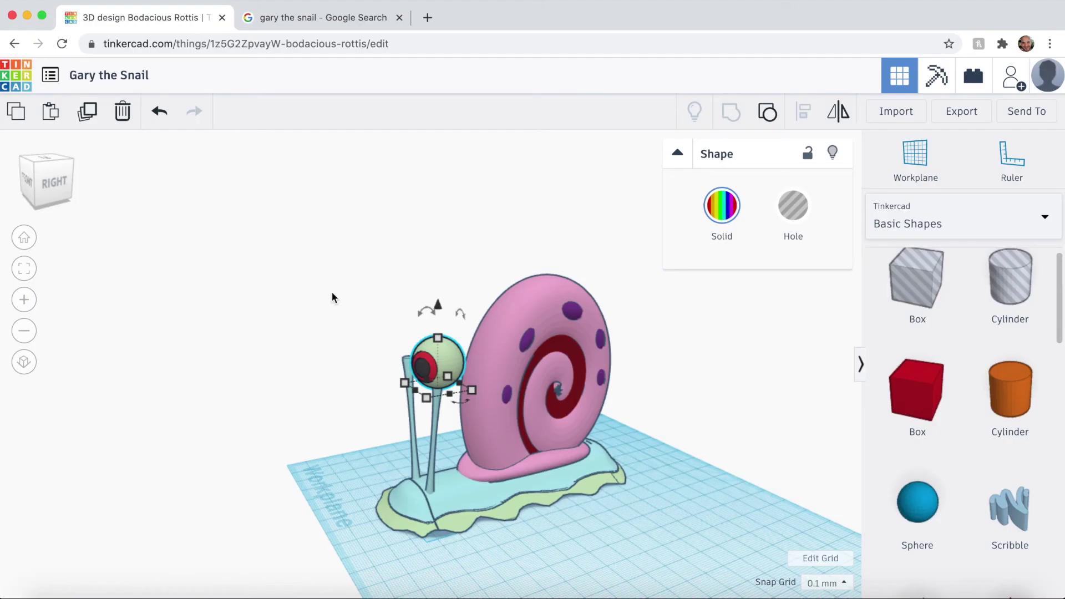
# Duplicate the finished eyeball and place the copy on top of the other eye stalk
pyautogui.moveTo(333, 298); pyautogui.dragTo(335, 277, button='right')
pyautogui.moveTo(465, 382); pyautogui.dragTo(552, 361, button='right')
pyautogui.scroll(-5, 571, 404)
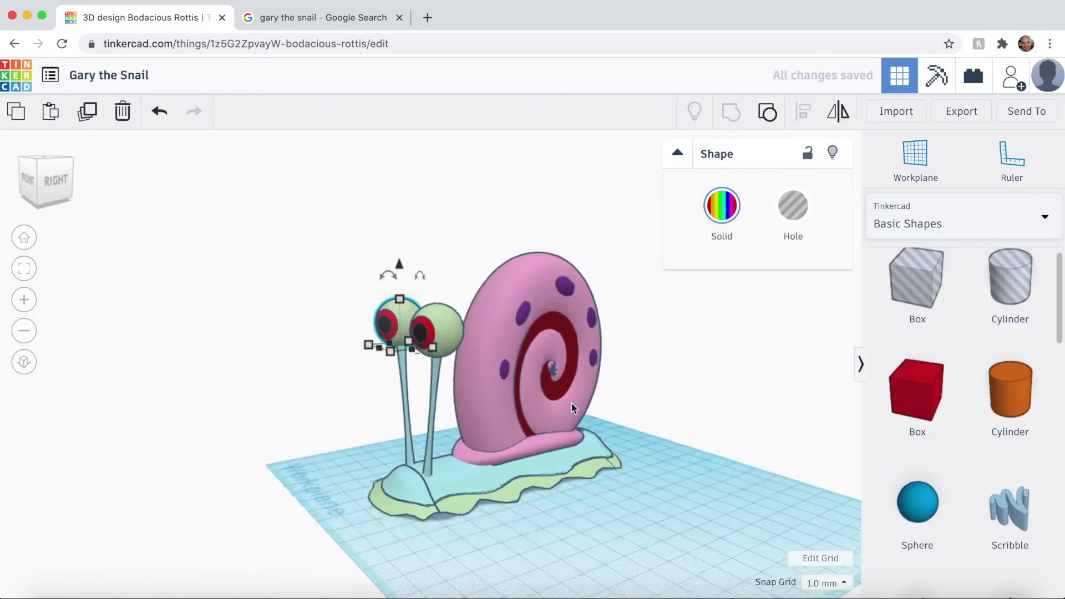
# Compare the position of the two eyes and stalks with the reference picture of Gary the Snail
pyautogui.moveTo(570, 405); pyautogui.dragTo(596, 389, button='right')
pyautogui.click(694, 435)
pyautogui.moveTo(695, 435); pyautogui.dragTo(663, 433, button='right')
pyautogui.click(311, 18)
pyautogui.click(161, 18)
pyautogui.scroll(2, 177, 215)
pyautogui.click(312, 19)
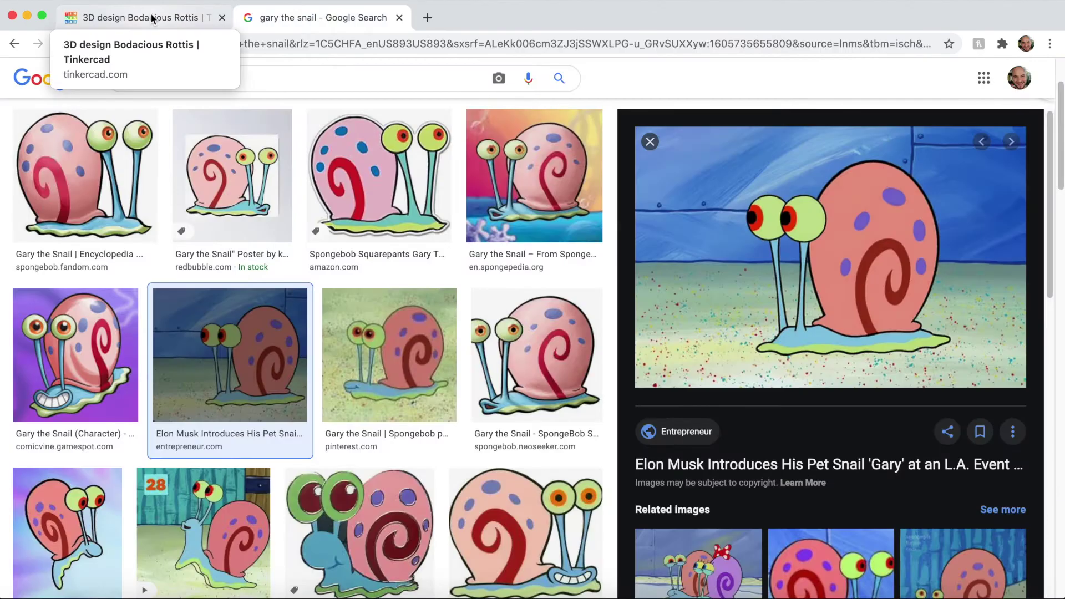
pyautogui.click(155, 18)
# Move the original eyeball together with its eye stalk slightly back toward the shell
pyautogui.click(443, 325)
pyautogui.keyDown('shift'); pyautogui.click(431, 399); pyautogui.keyUp('shift')
pyautogui.moveTo(286, 405); pyautogui.dragTo(255, 407, button='right')
pyautogui.click(332, 360)
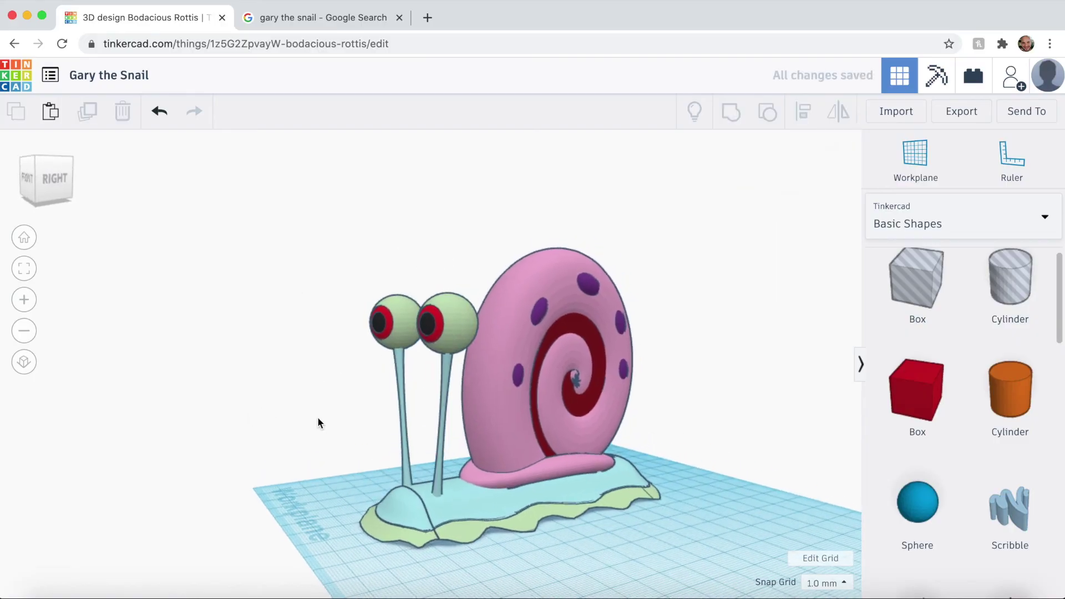
pyautogui.moveTo(314, 416); pyautogui.dragTo(309, 365, button='middle')
pyautogui.moveTo(222, 409); pyautogui.dragTo(287, 511, button='right')
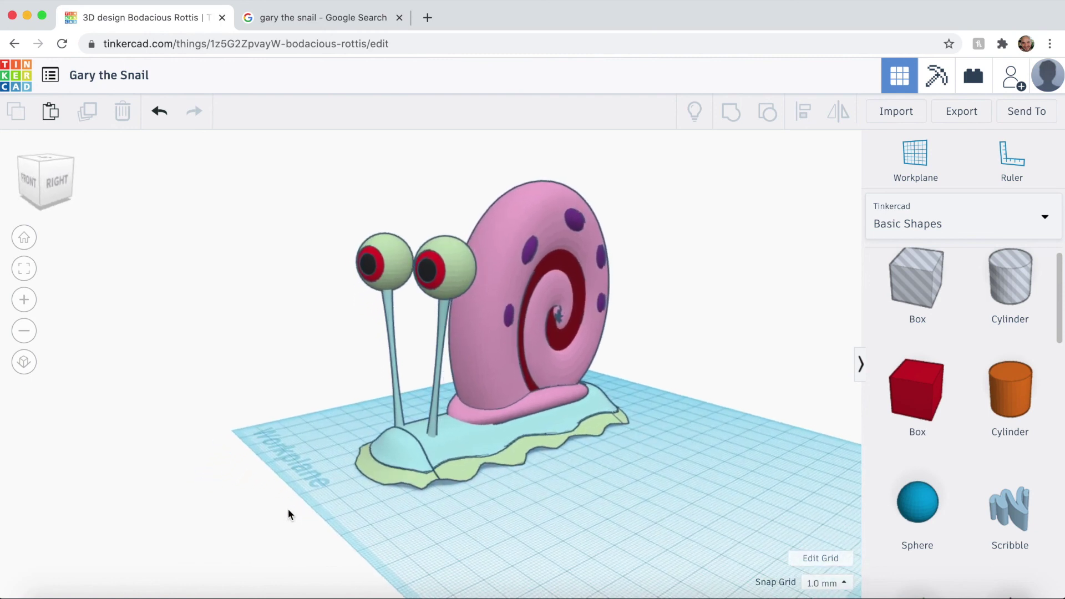